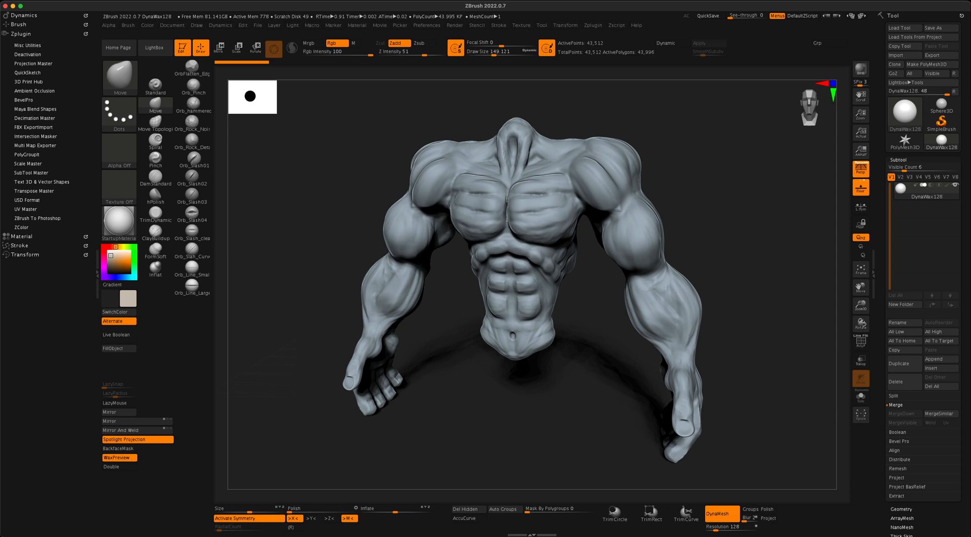
# Load the DynaWax128 sphere project to begin a fresh sculpt.
pyautogui.hotkey('alt', 'shift')
pyautogui.hotkey('alt', 'shift')
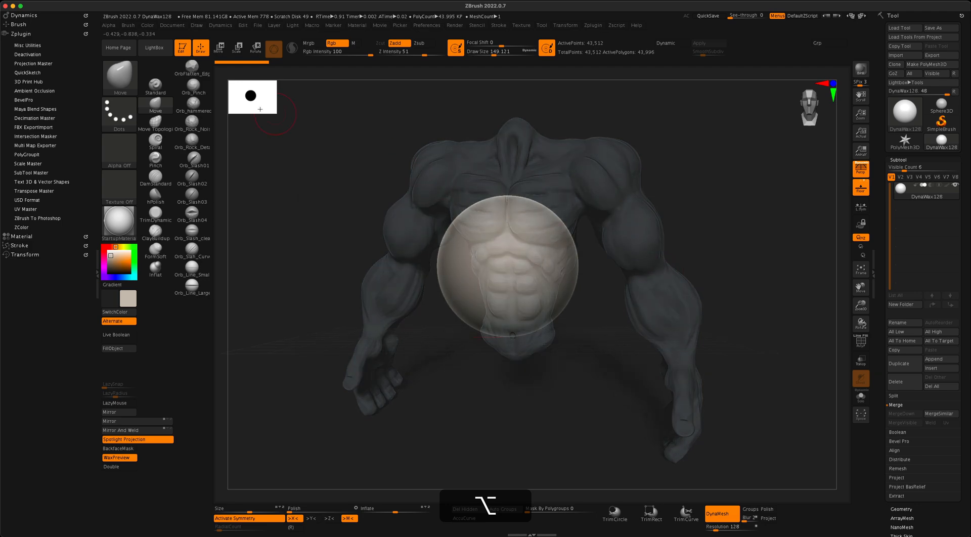
pyautogui.click(161, 55)
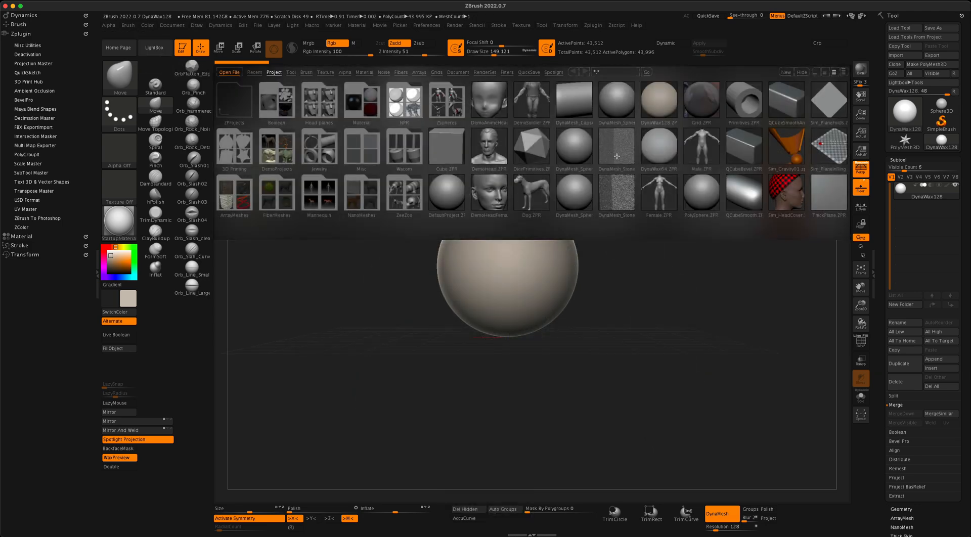
pyautogui.doubleClick(659, 102)
pyautogui.click(514, 196)
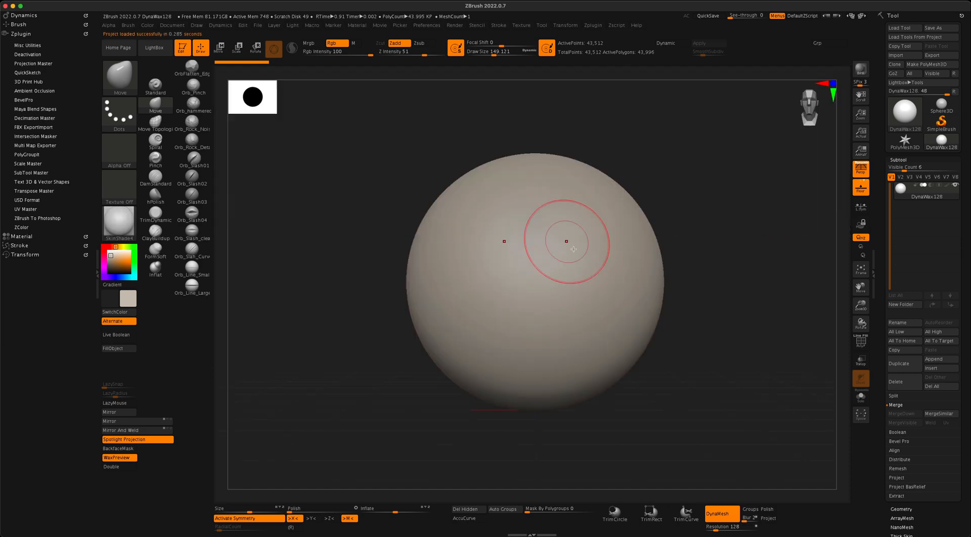
pyautogui.keyDown('alt'); pyautogui.moveTo(704, 300); pyautogui.dragTo(672, 269); pyautogui.keyUp('alt')
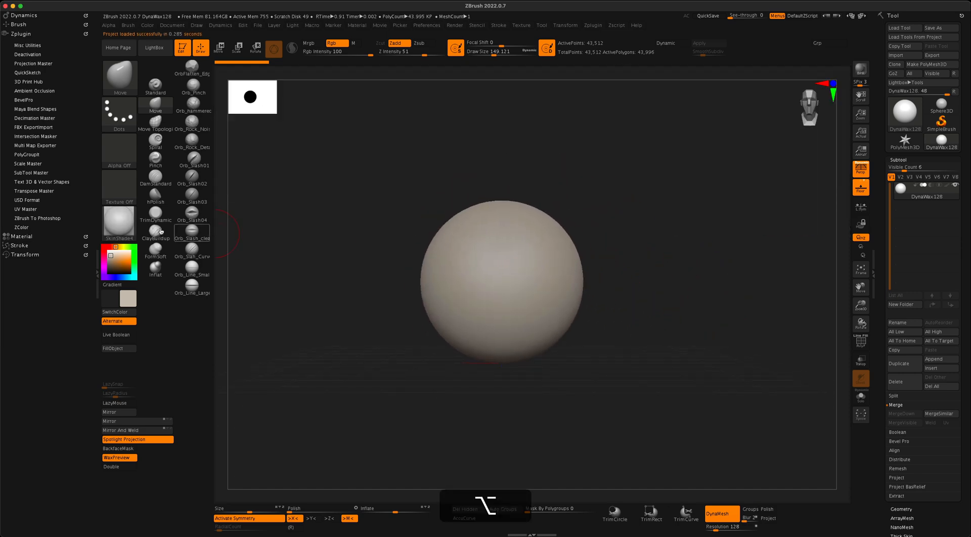
# Set the sphere's material to StartupMaterial.
pyautogui.click(123, 225)
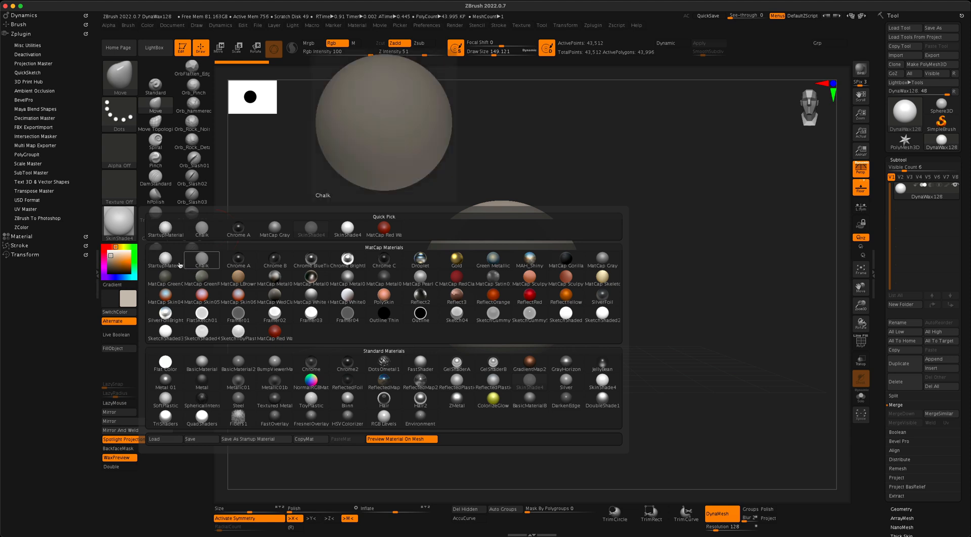
pyautogui.click(168, 262)
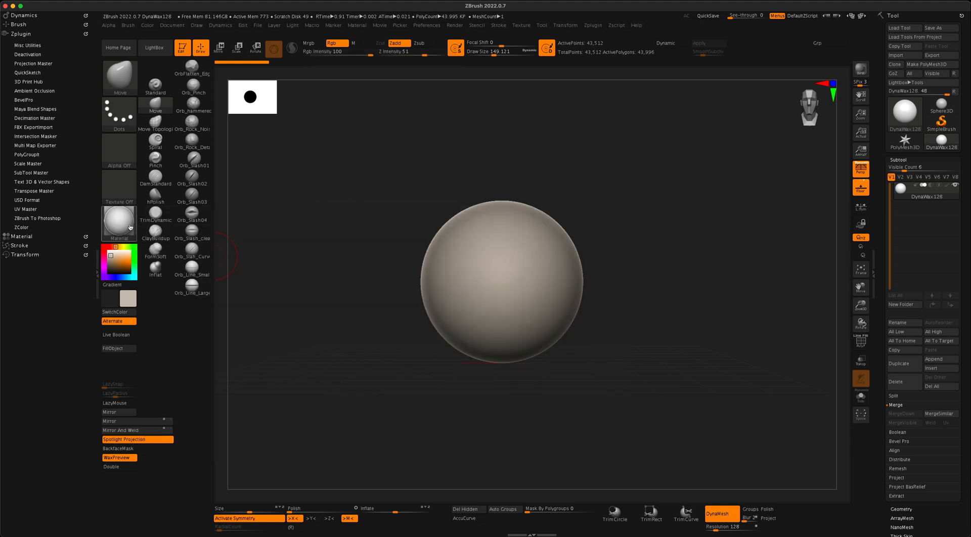
pyautogui.keyDown('alt'); pyautogui.moveTo(614, 276); pyautogui.dragTo(658, 276); pyautogui.keyUp('alt')
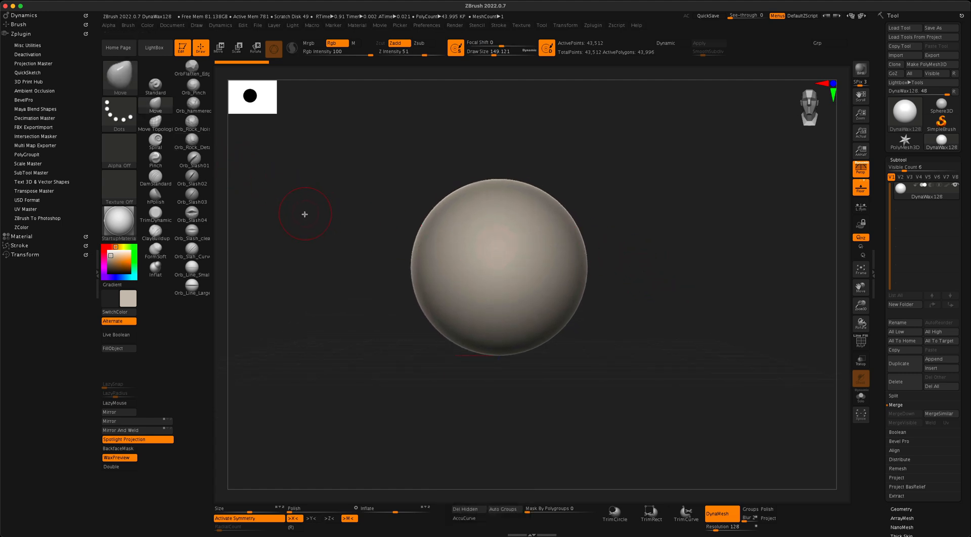
# Enlarge the Move brush's draw size to about 311 and turn off perspective.
pyautogui.press('s')
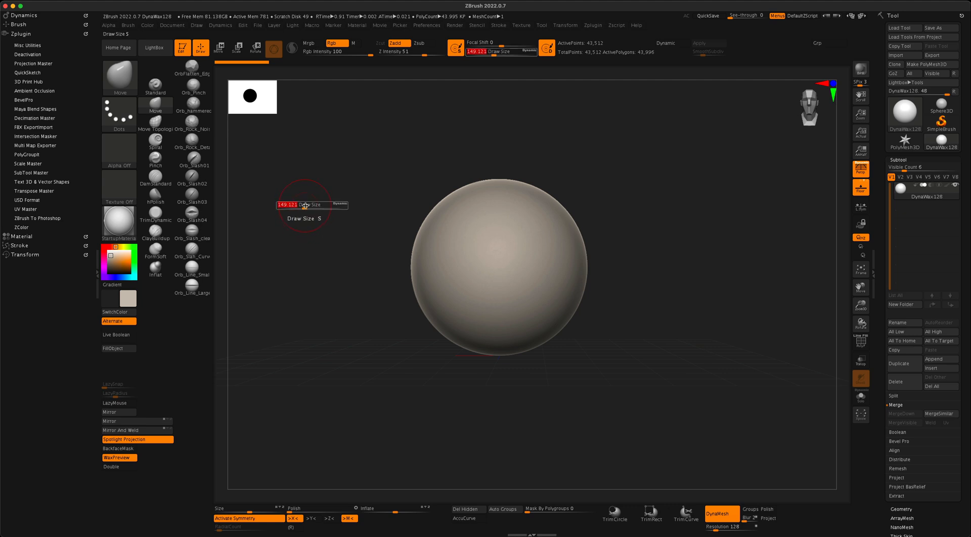
pyautogui.moveTo(301, 206); pyautogui.dragTo(314, 206)
pyautogui.keyDown('alt'); pyautogui.moveTo(671, 234); pyautogui.dragTo(667, 225); pyautogui.keyUp('alt')
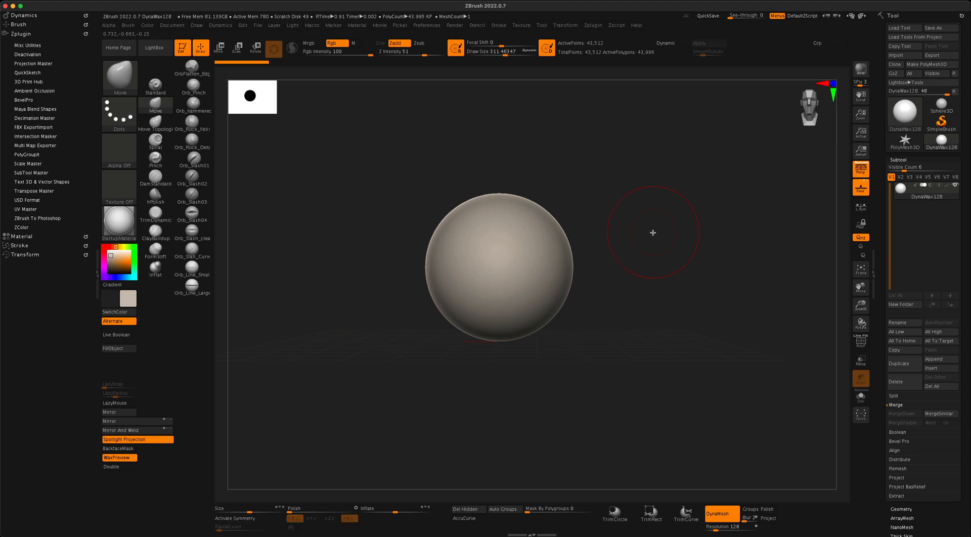
pyautogui.keyDown('alt'); pyautogui.moveTo(590, 240); pyautogui.dragTo(620, 245); pyautogui.keyUp('alt')
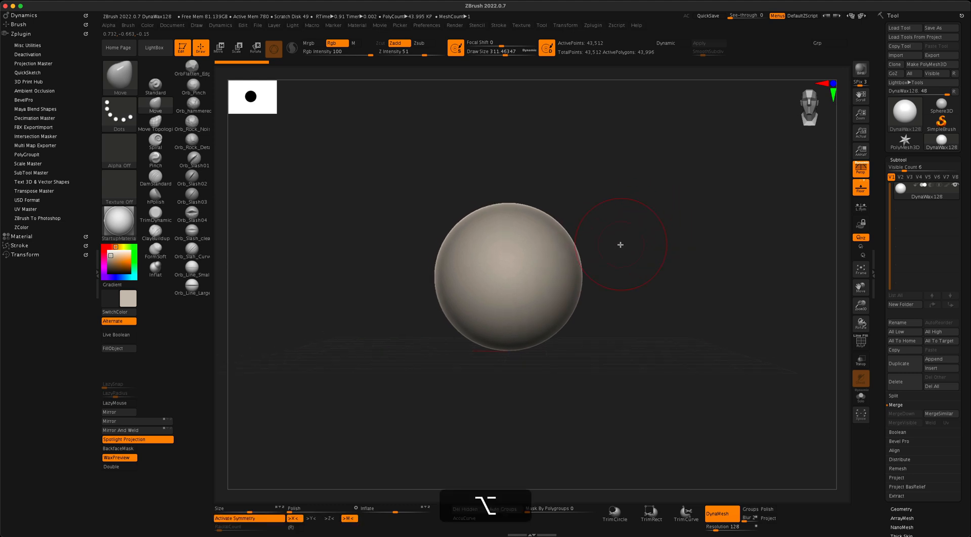
pyautogui.click(854, 169)
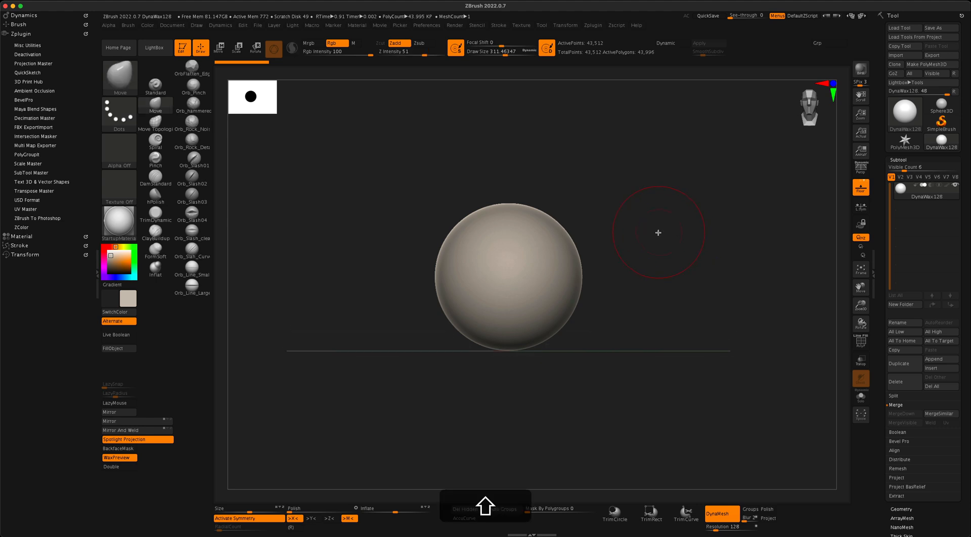
# Pull the sphere's upper sides outward and its base downward with the Move brush at draw size about 576 for a rough torso.
pyautogui.hotkey('shift', 's')
pyautogui.moveTo(658, 233); pyautogui.dragTo(671, 232)
pyautogui.moveTo(564, 240); pyautogui.dragTo(598, 222)
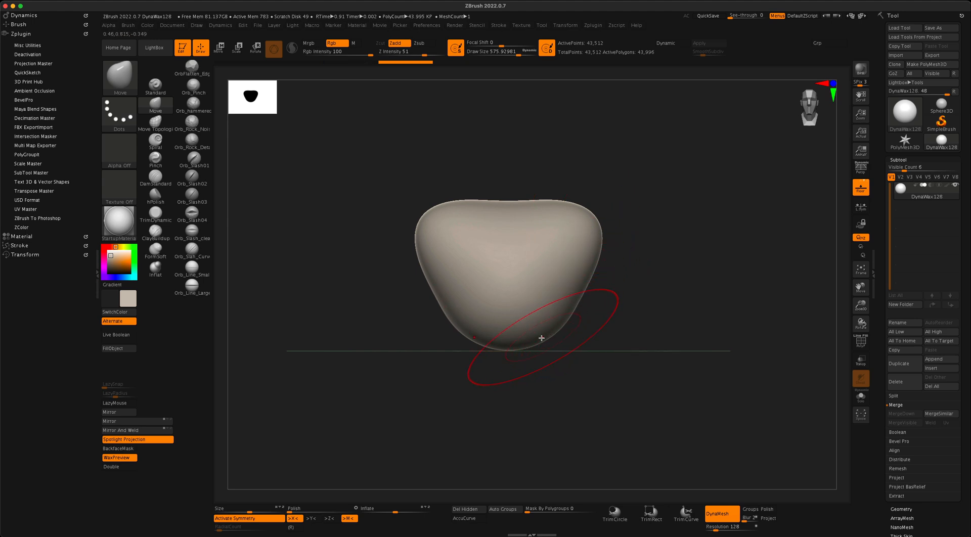
pyautogui.moveTo(541, 338)
pyautogui.mouseDown()
pyautogui.moveTo(545, 388)
pyautogui.moveTo(531, 381)
pyautogui.moveTo(541, 376)
pyautogui.moveTo(552, 389)
pyautogui.mouseUp()
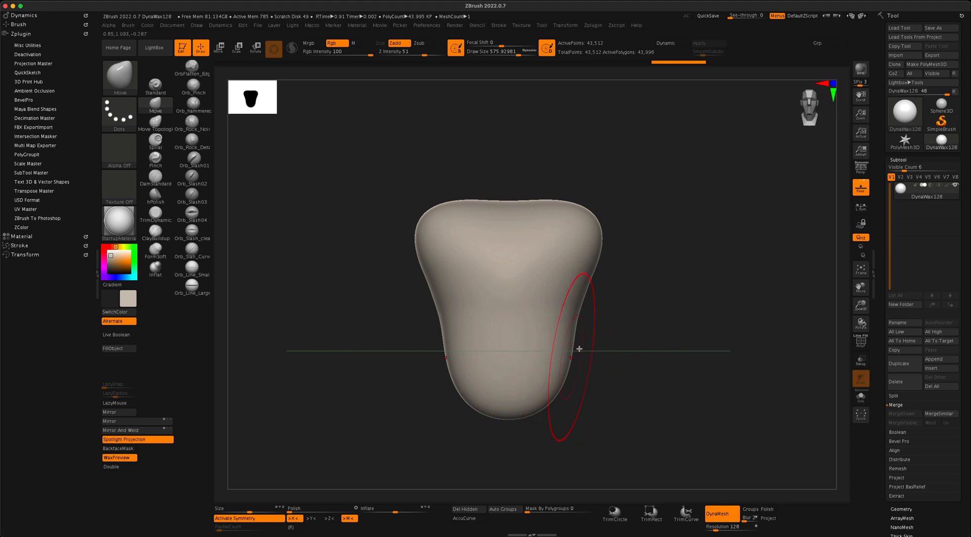
# Refine the torso's shoulders, sides and base with the Move brush, then reduce the draw size to about 365.
pyautogui.moveTo(515, 213); pyautogui.dragTo(522, 208)
pyautogui.moveTo(577, 235)
pyautogui.mouseDown()
pyautogui.moveTo(589, 225)
pyautogui.moveTo(582, 207)
pyautogui.mouseUp()
pyautogui.moveTo(435, 231); pyautogui.dragTo(429, 232)
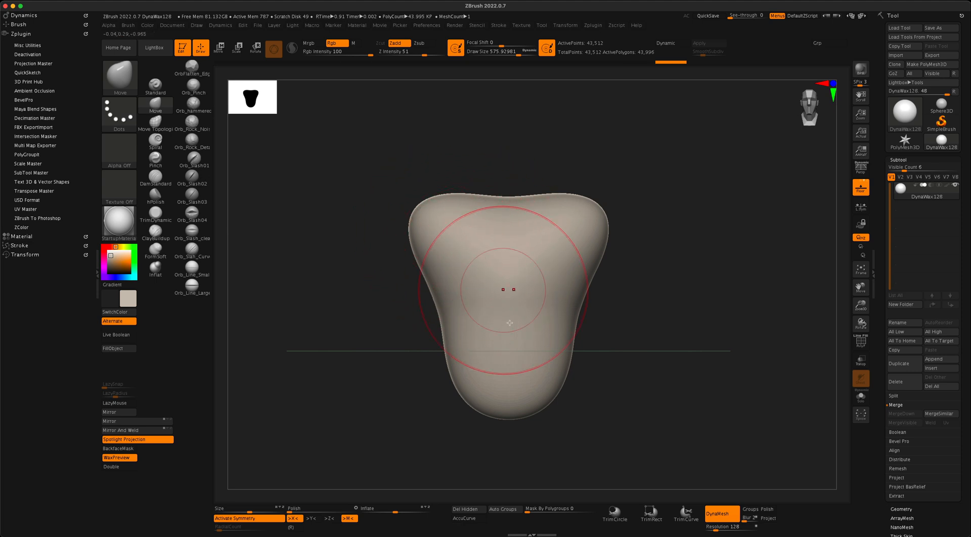
pyautogui.moveTo(533, 382); pyautogui.dragTo(531, 389)
pyautogui.moveTo(575, 290); pyautogui.dragTo(581, 290)
pyautogui.moveTo(584, 228); pyautogui.dragTo(588, 227)
pyautogui.moveTo(667, 251)
pyautogui.mouseDown()
pyautogui.moveTo(586, 248)
pyautogui.moveTo(678, 282)
pyautogui.moveTo(672, 318)
pyautogui.mouseUp()
pyautogui.moveTo(639, 400)
pyautogui.mouseDown()
pyautogui.moveTo(669, 411)
pyautogui.moveTo(662, 422)
pyautogui.mouseUp()
pyautogui.moveTo(691, 303)
pyautogui.mouseDown()
pyautogui.moveTo(682, 305)
pyautogui.moveTo(680, 223)
pyautogui.moveTo(668, 295)
pyautogui.moveTo(768, 290)
pyautogui.moveTo(659, 283)
pyautogui.moveTo(659, 262)
pyautogui.moveTo(645, 269)
pyautogui.moveTo(650, 279)
pyautogui.moveTo(652, 268)
pyautogui.moveTo(616, 245)
pyautogui.moveTo(620, 254)
pyautogui.moveTo(581, 260)
pyautogui.moveTo(591, 282)
pyautogui.moveTo(624, 252)
pyautogui.moveTo(613, 245)
pyautogui.mouseUp()
pyautogui.press('s')
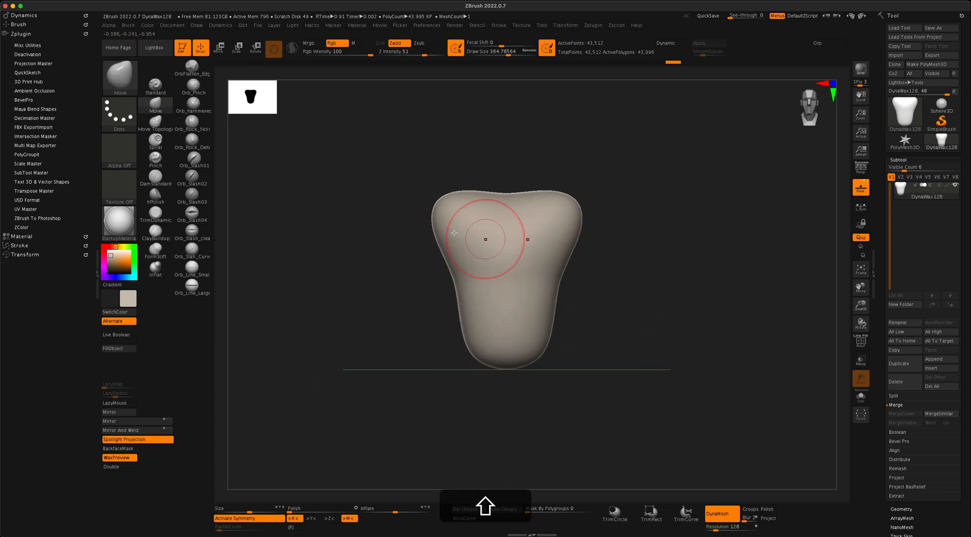
# Draw mirrored curved arm tubes out and down from the shoulders with the CurveMultiTube brush at draw size about 268.
pyautogui.click(126, 89)
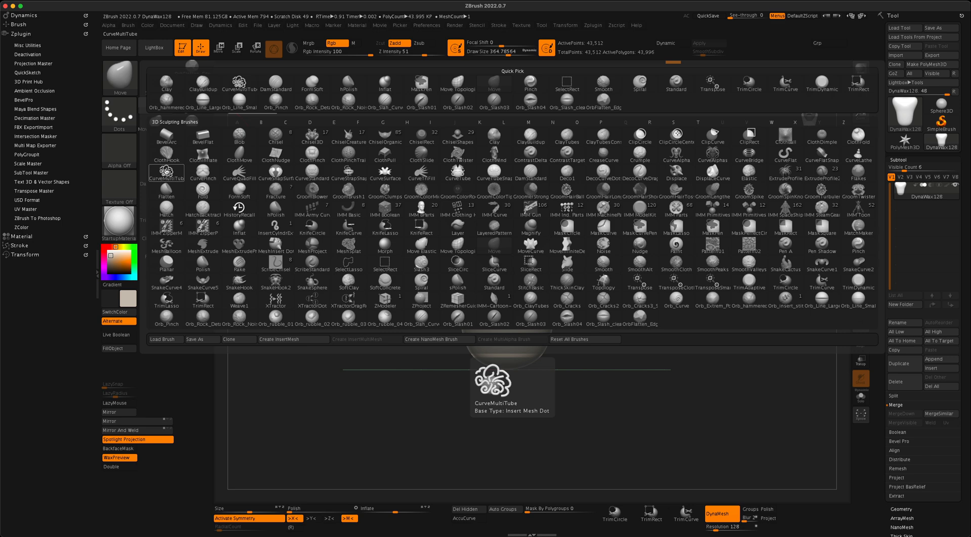
pyautogui.click(166, 172)
pyautogui.press('s')
pyautogui.moveTo(356, 226); pyautogui.dragTo(364, 227)
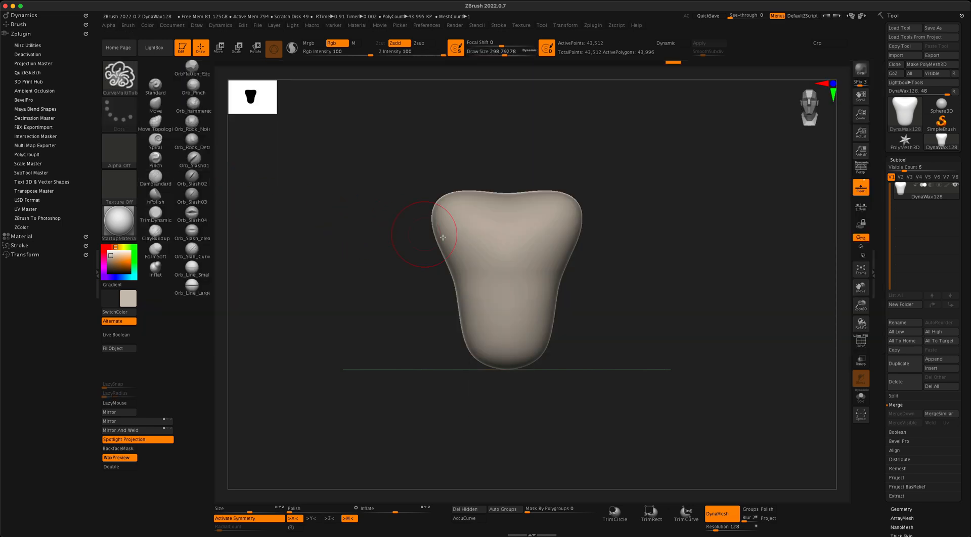
pyautogui.press('s')
pyautogui.moveTo(628, 235); pyautogui.dragTo(621, 237)
pyautogui.moveTo(687, 354); pyautogui.dragTo(687, 354)
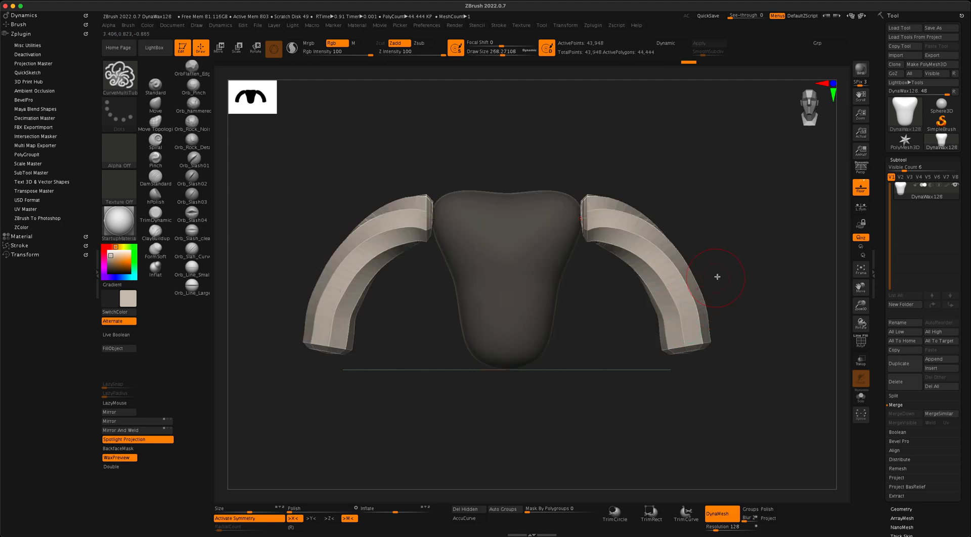
# Move the arm tube curves inward so their upper ends meet the torso's shoulders.
pyautogui.moveTo(718, 277)
pyautogui.mouseDown()
pyautogui.moveTo(689, 275)
pyautogui.moveTo(726, 271)
pyautogui.moveTo(698, 271)
pyautogui.moveTo(726, 259)
pyautogui.moveTo(738, 264)
pyautogui.moveTo(723, 296)
pyautogui.moveTo(722, 349)
pyautogui.mouseUp()
pyautogui.moveTo(578, 223)
pyautogui.mouseDown()
pyautogui.moveTo(566, 218)
pyautogui.moveTo(599, 214)
pyautogui.moveTo(570, 207)
pyautogui.mouseUp()
pyautogui.moveTo(645, 208); pyautogui.dragTo(652, 211)
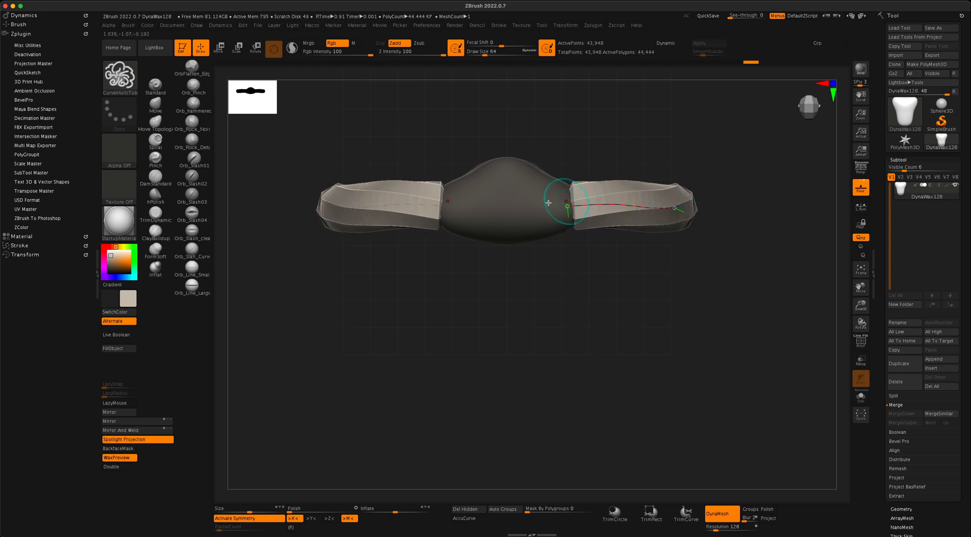
pyautogui.moveTo(540, 334); pyautogui.dragTo(594, 293)
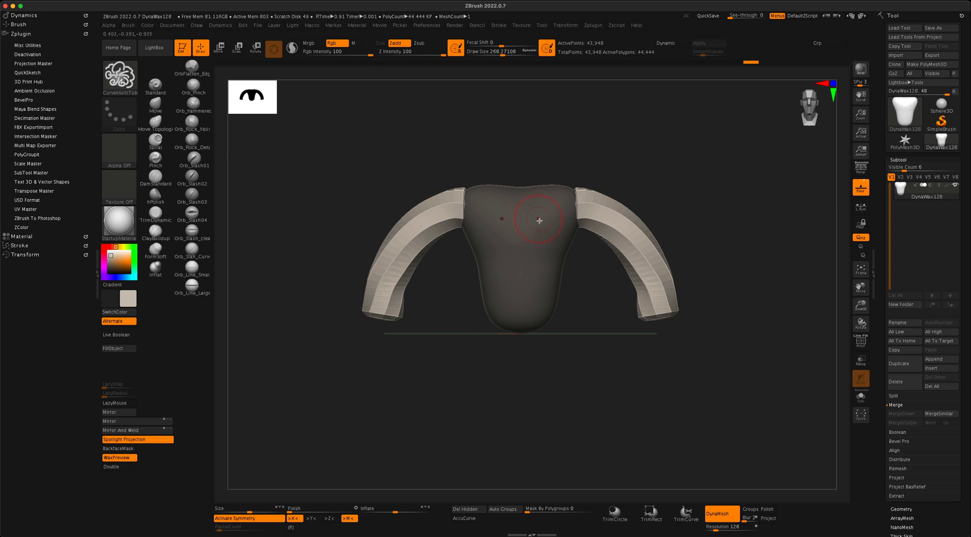
pyautogui.moveTo(575, 292)
pyautogui.mouseDown()
pyautogui.moveTo(586, 297)
pyautogui.moveTo(574, 294)
pyautogui.moveTo(593, 279)
pyautogui.mouseUp()
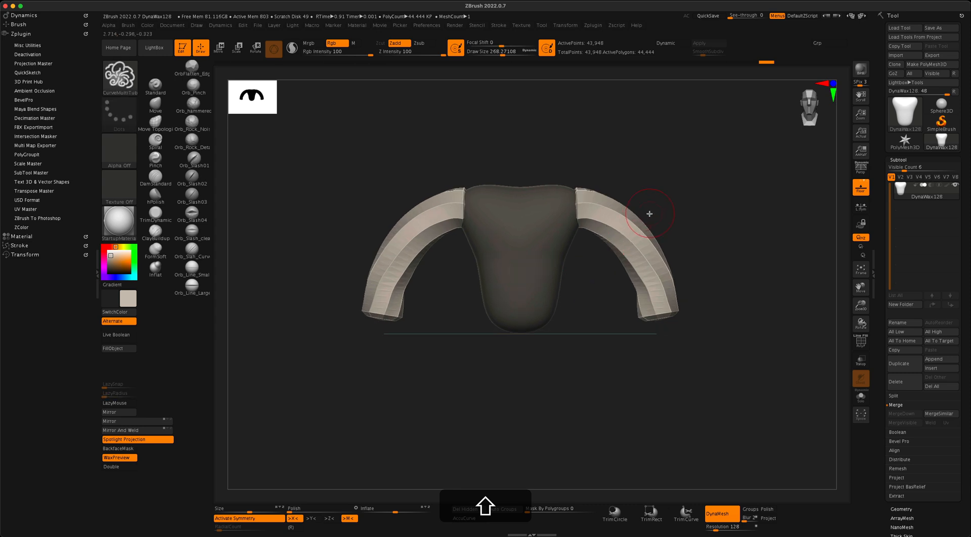
# Clear the torso's mask and remesh with DynaMesh to fuse the arms to the body.
pyautogui.keyDown('super'); pyautogui.moveTo(693, 137); pyautogui.dragTo(735, 205); pyautogui.keyUp('super')
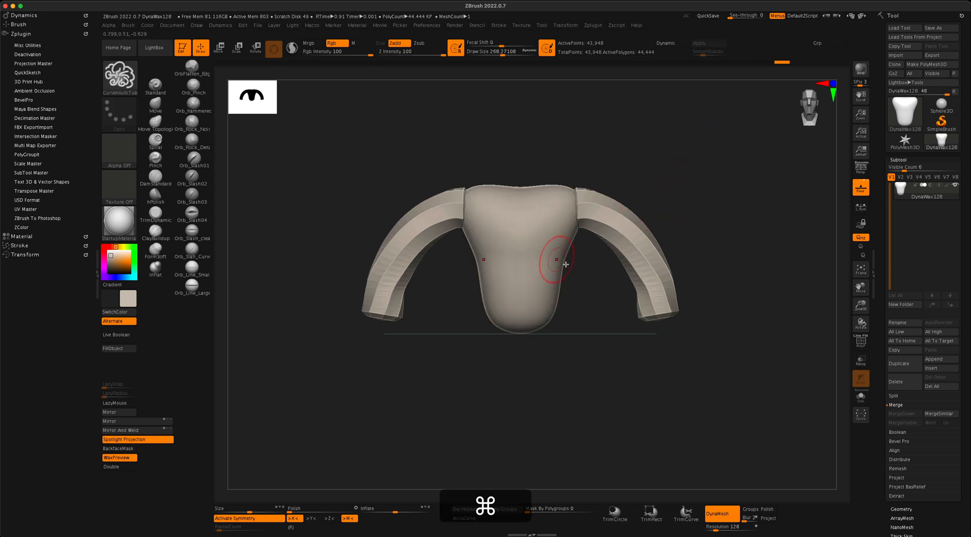
pyautogui.keyDown('alt'); pyautogui.moveTo(603, 288); pyautogui.dragTo(596, 292); pyautogui.keyUp('alt')
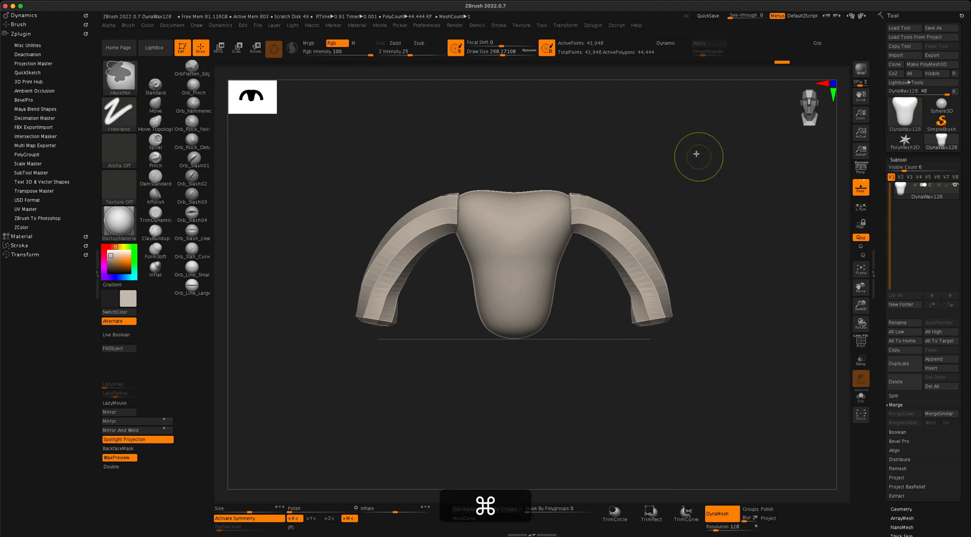
pyautogui.keyDown('super'); pyautogui.moveTo(696, 154); pyautogui.dragTo(758, 251); pyautogui.keyUp('super')
# Smooth the shoulder joints and the lower ends of both arms.
pyautogui.moveTo(635, 167); pyautogui.dragTo(641, 190)
pyautogui.keyDown('shift'); pyautogui.moveTo(573, 205); pyautogui.dragTo(575, 183); pyautogui.keyUp('shift')
pyautogui.moveTo(664, 171); pyautogui.dragTo(601, 199)
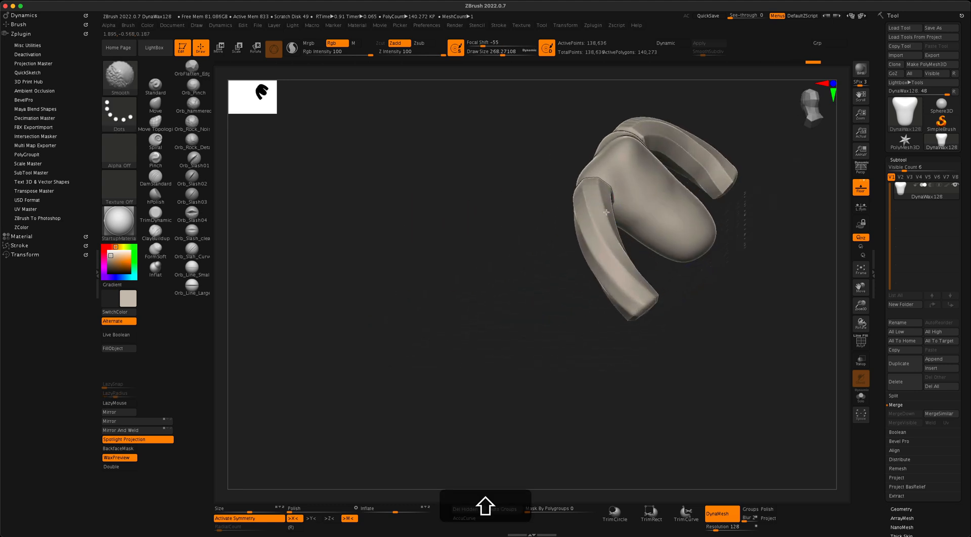
pyautogui.moveTo(526, 306); pyautogui.dragTo(591, 222)
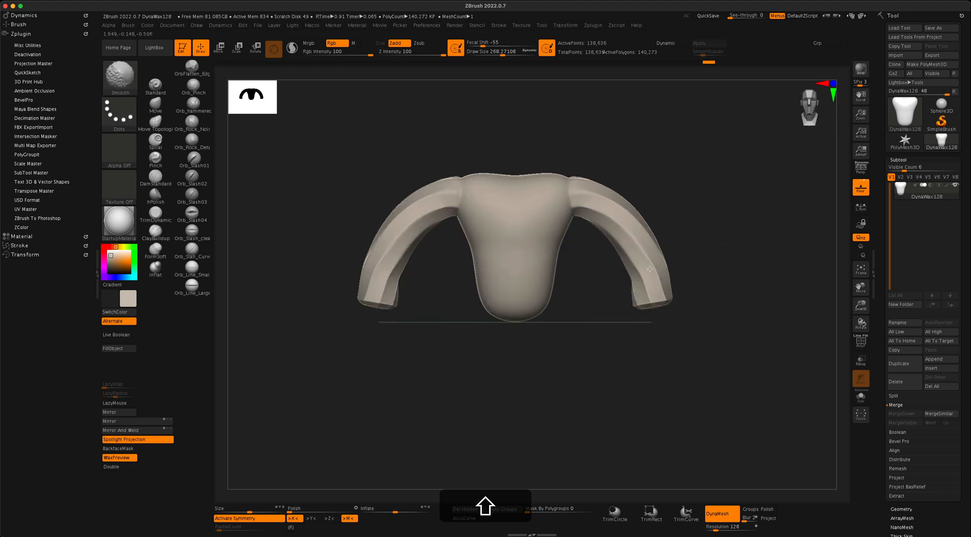
pyautogui.keyDown('shift'); pyautogui.moveTo(654, 295); pyautogui.dragTo(651, 291); pyautogui.keyUp('shift')
pyautogui.keyDown('shift'); pyautogui.moveTo(459, 209); pyautogui.dragTo(456, 202); pyautogui.keyUp('shift')
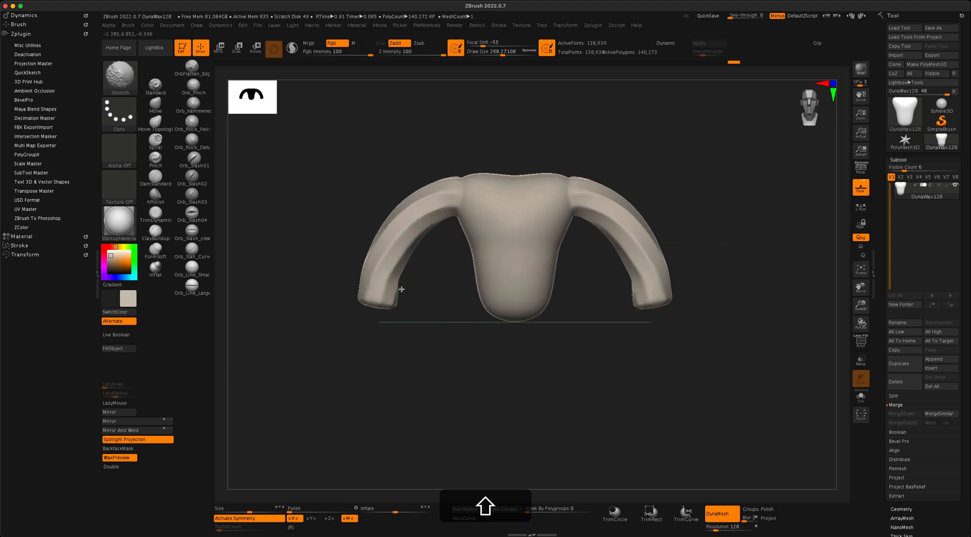
# Set up the ClayBuildup brush with Alpha 06 and a draw size of about 223.
pyautogui.moveTo(462, 323)
pyautogui.keyDown('alt'); pyautogui.mouseDown()
pyautogui.moveTo(485, 332)
pyautogui.moveTo(491, 346)
pyautogui.mouseUp(); pyautogui.keyUp('alt')
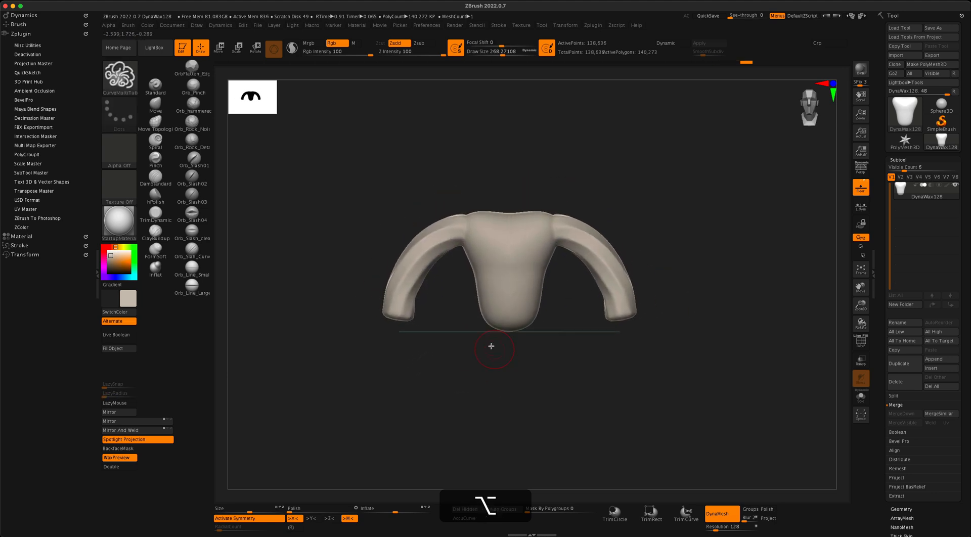
pyautogui.moveTo(333, 239)
pyautogui.keyDown('alt'); pyautogui.mouseDown()
pyautogui.moveTo(336, 260)
pyautogui.moveTo(324, 228)
pyautogui.mouseUp(); pyautogui.keyUp('alt')
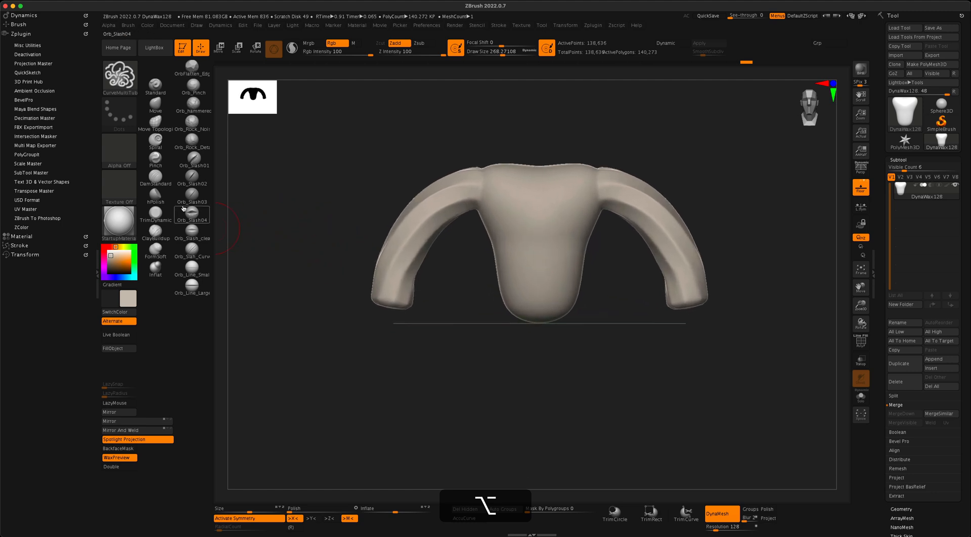
pyautogui.click(155, 234)
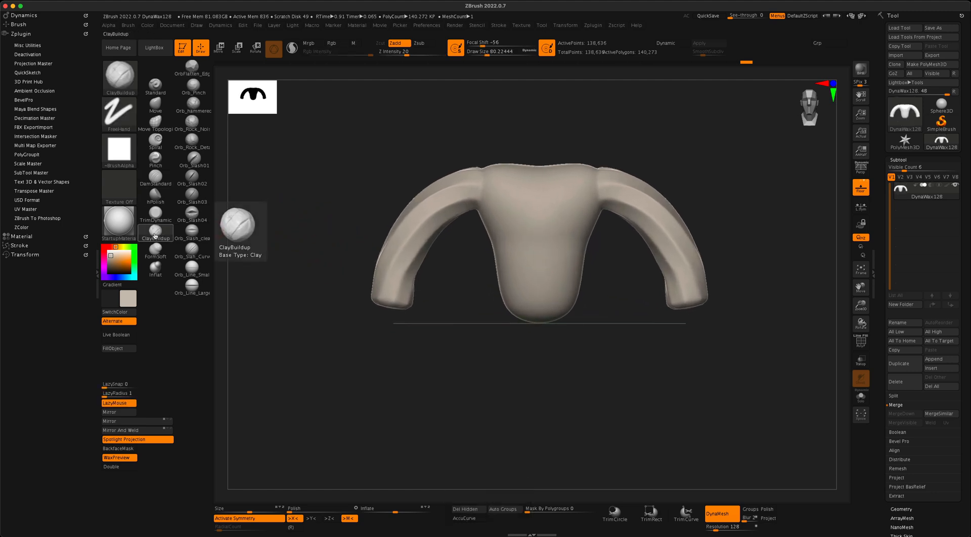
pyautogui.press('s')
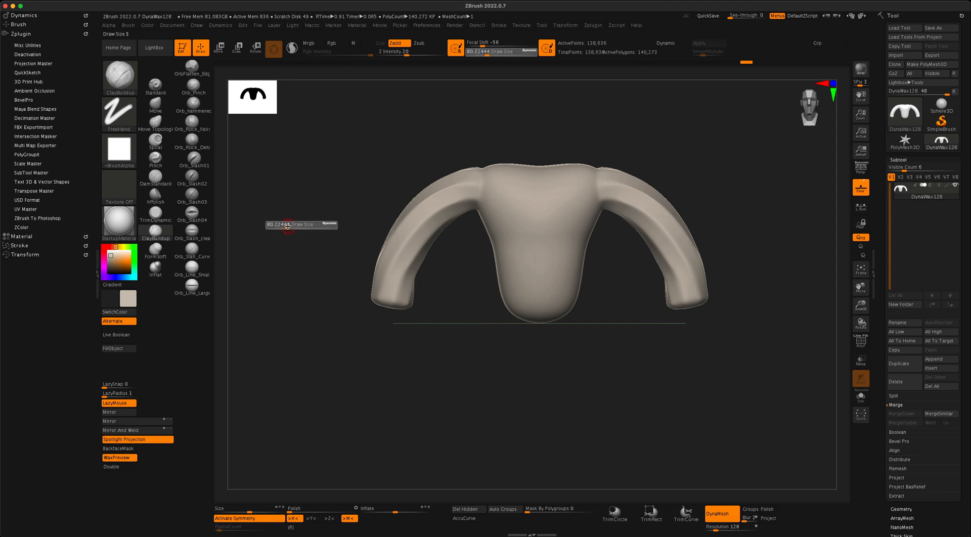
pyautogui.keyDown('alt'); pyautogui.moveTo(528, 99); pyautogui.dragTo(517, 110); pyautogui.keyUp('alt')
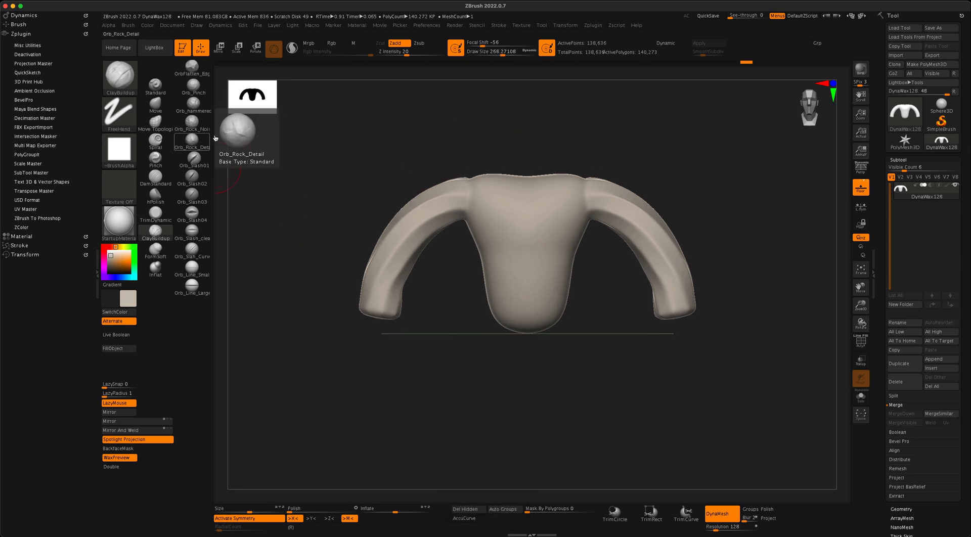
pyautogui.click(123, 153)
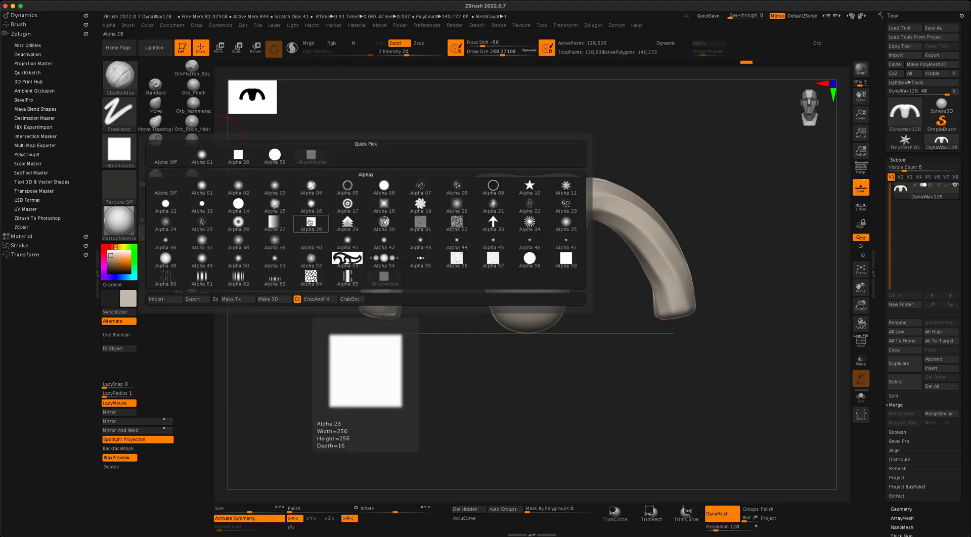
pyautogui.click(385, 185)
pyautogui.press('s')
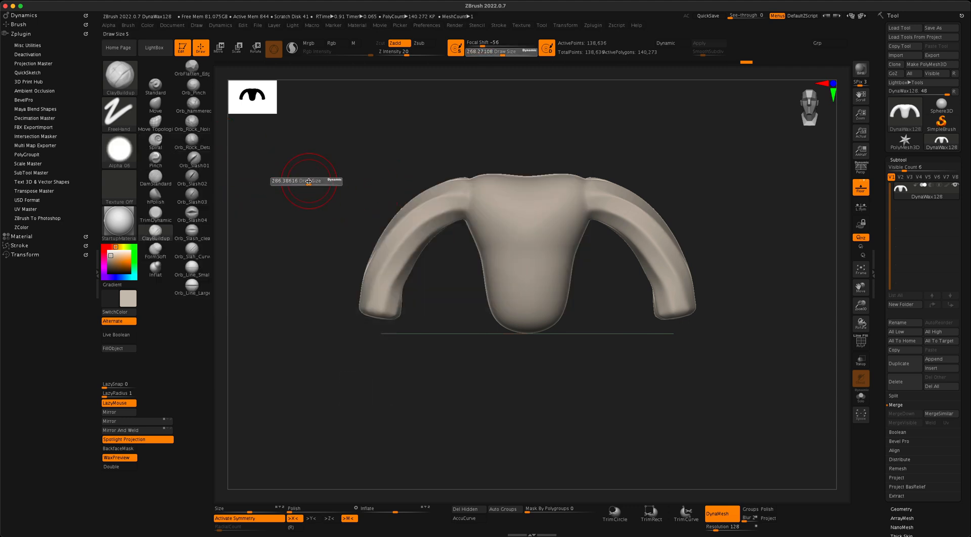
# Try a ClayBuildup stroke down the centre of the chest and undo it.
pyautogui.moveTo(532, 217); pyautogui.dragTo(532, 241)
pyautogui.press('super+z')
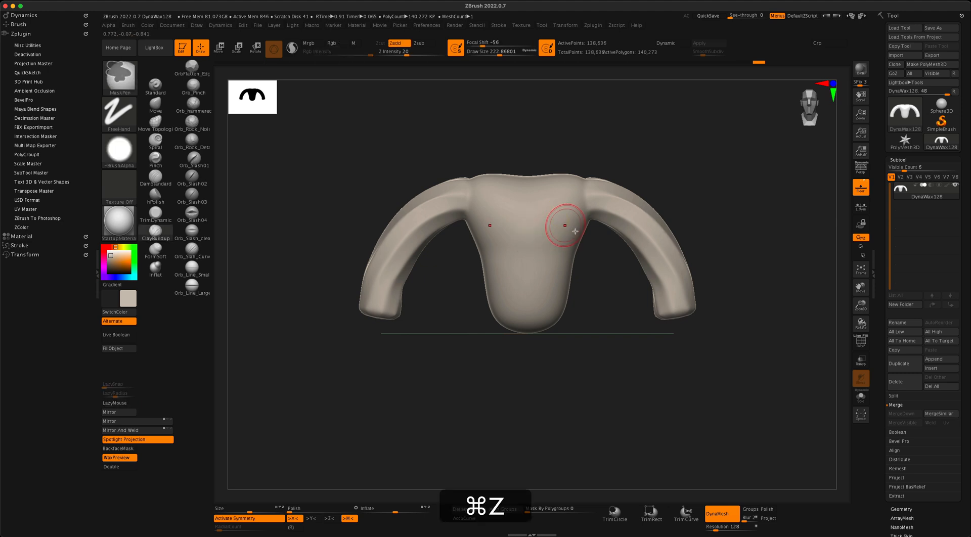
pyautogui.press('alt+super+z')
# Build up the two pectoral muscles on the upper chest with ClayBuildup strokes, leaving a groove along the centre line.
pyautogui.keyDown('alt'); pyautogui.moveTo(609, 283); pyautogui.dragTo(607, 291); pyautogui.keyUp('alt')
pyautogui.keyDown('alt'); pyautogui.moveTo(540, 213); pyautogui.dragTo(543, 253); pyautogui.keyUp('alt')
pyautogui.moveTo(590, 162); pyautogui.dragTo(569, 182)
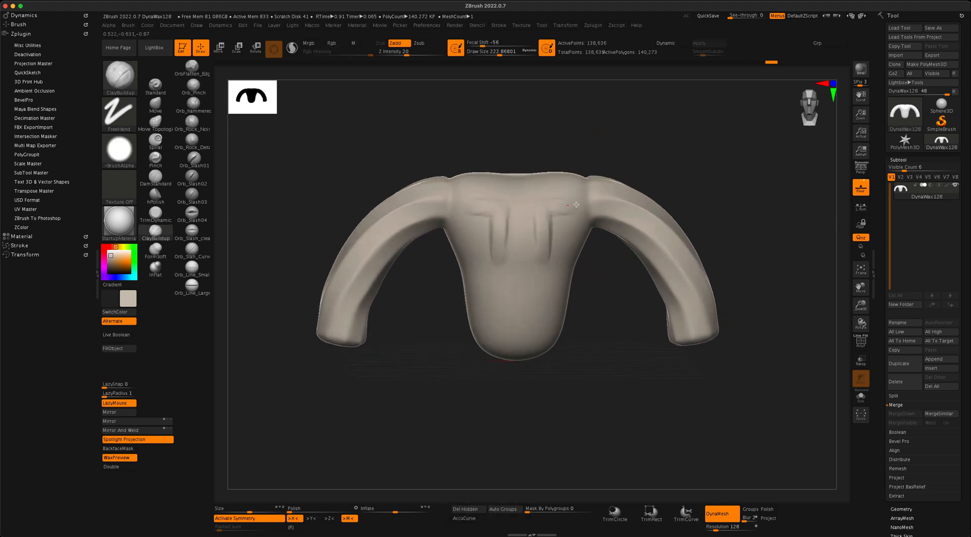
pyautogui.moveTo(546, 254)
pyautogui.mouseDown()
pyautogui.moveTo(530, 224)
pyautogui.moveTo(558, 239)
pyautogui.moveTo(586, 213)
pyautogui.moveTo(555, 234)
pyautogui.mouseUp()
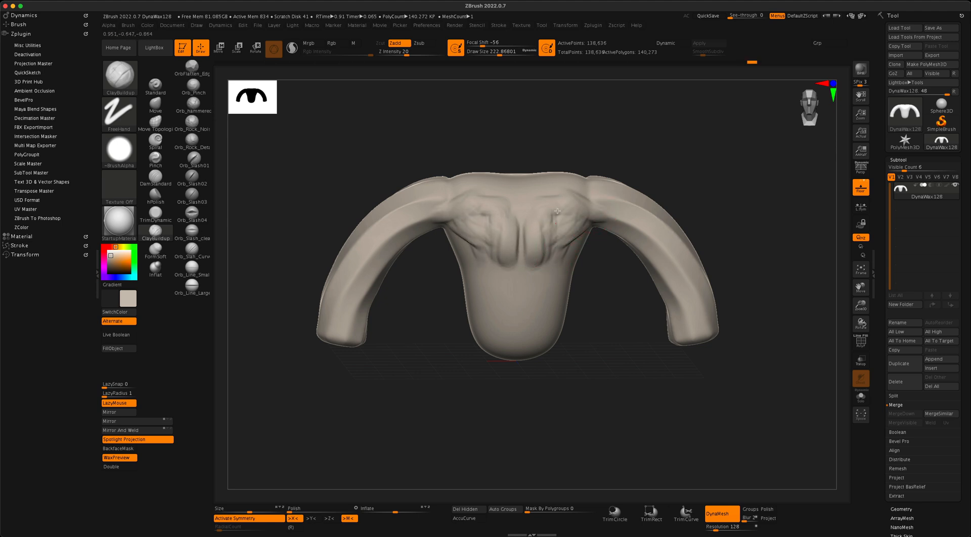
pyautogui.moveTo(548, 201)
pyautogui.mouseDown()
pyautogui.moveTo(535, 248)
pyautogui.moveTo(534, 206)
pyautogui.mouseUp()
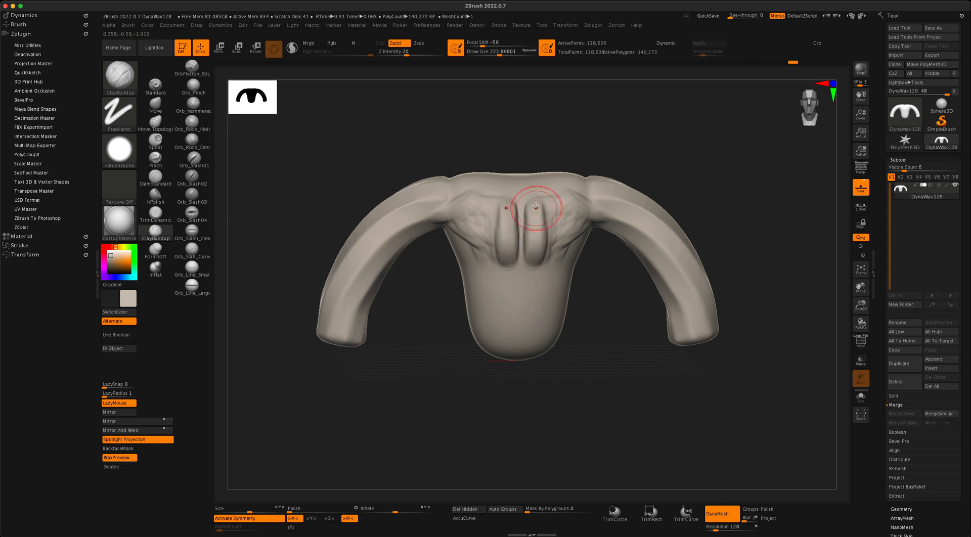
pyautogui.moveTo(550, 234); pyautogui.dragTo(560, 257)
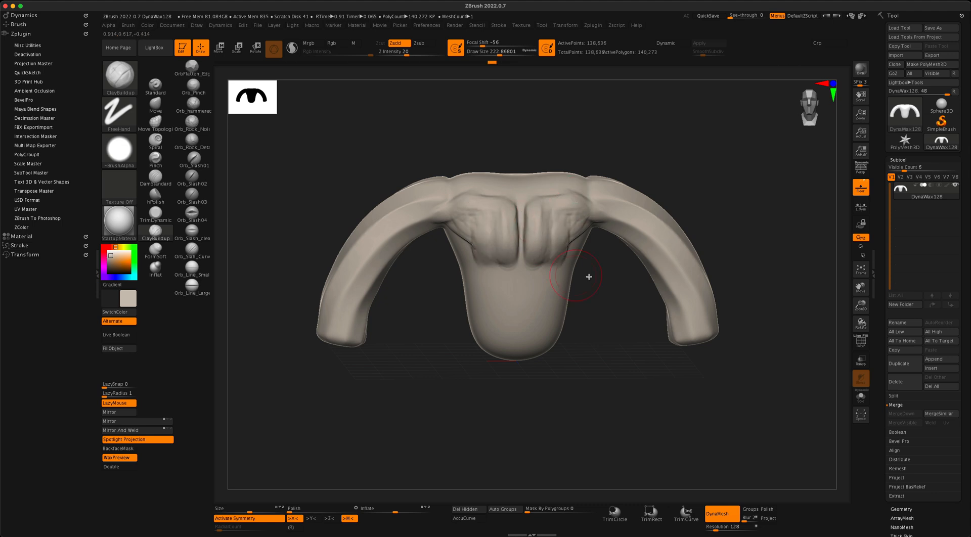
pyautogui.moveTo(611, 282); pyautogui.dragTo(605, 276)
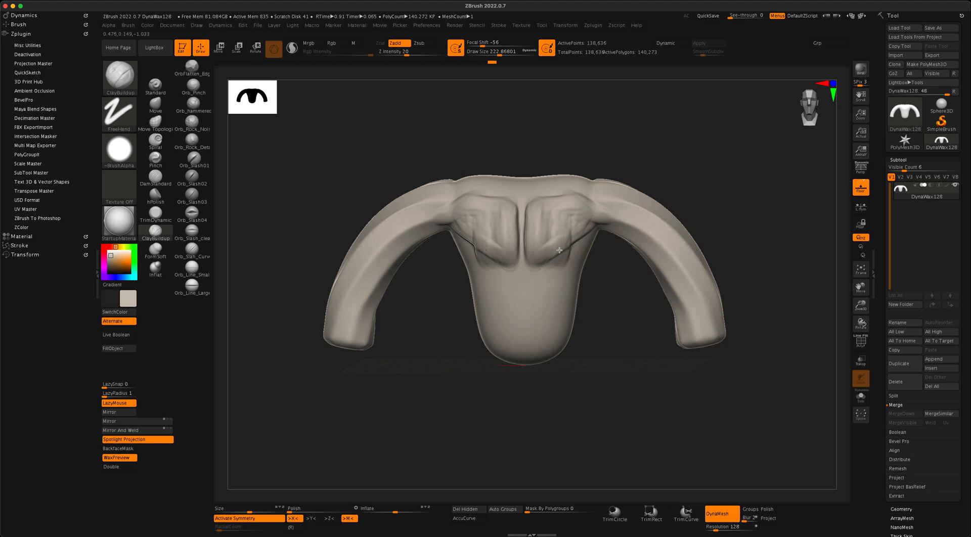
# Fill out the pectorals and build up the rib cage arch and paired abdominal muscles down to the lower belly.
pyautogui.moveTo(560, 250)
pyautogui.mouseDown()
pyautogui.moveTo(554, 261)
pyautogui.moveTo(561, 214)
pyautogui.moveTo(529, 253)
pyautogui.moveTo(528, 229)
pyautogui.moveTo(572, 250)
pyautogui.moveTo(577, 234)
pyautogui.moveTo(598, 290)
pyautogui.mouseUp()
pyautogui.moveTo(549, 208)
pyautogui.mouseDown()
pyautogui.moveTo(588, 204)
pyautogui.moveTo(557, 205)
pyautogui.moveTo(559, 196)
pyautogui.moveTo(585, 197)
pyautogui.mouseUp()
pyautogui.moveTo(616, 278); pyautogui.dragTo(610, 265)
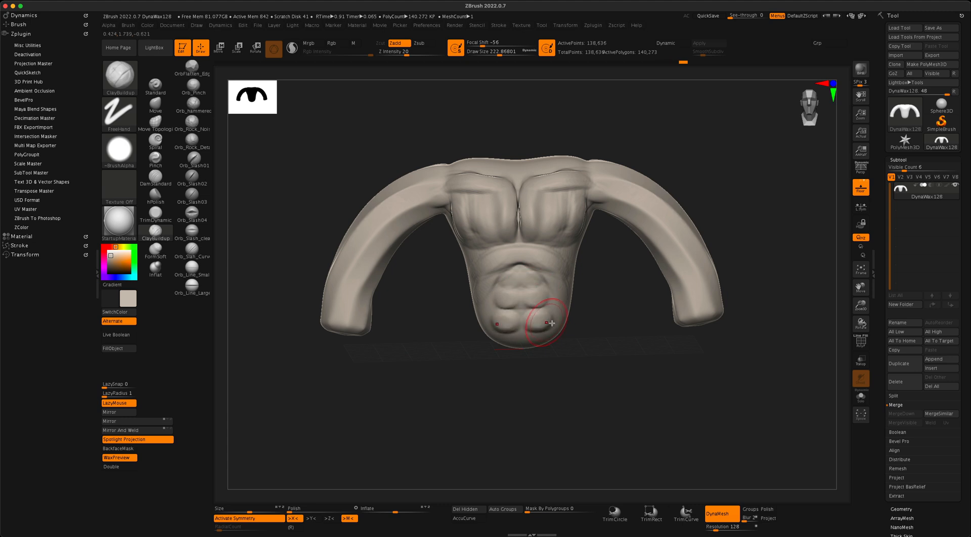
pyautogui.moveTo(596, 323)
pyautogui.mouseDown()
pyautogui.moveTo(521, 365)
pyautogui.moveTo(615, 366)
pyautogui.moveTo(546, 351)
pyautogui.moveTo(621, 411)
pyautogui.moveTo(608, 366)
pyautogui.moveTo(555, 371)
pyautogui.moveTo(616, 379)
pyautogui.moveTo(617, 399)
pyautogui.mouseUp()
pyautogui.press('super+z')
pyautogui.moveTo(600, 362)
pyautogui.mouseDown()
pyautogui.moveTo(566, 348)
pyautogui.moveTo(601, 377)
pyautogui.moveTo(569, 358)
pyautogui.moveTo(600, 397)
pyautogui.moveTo(528, 365)
pyautogui.mouseUp()
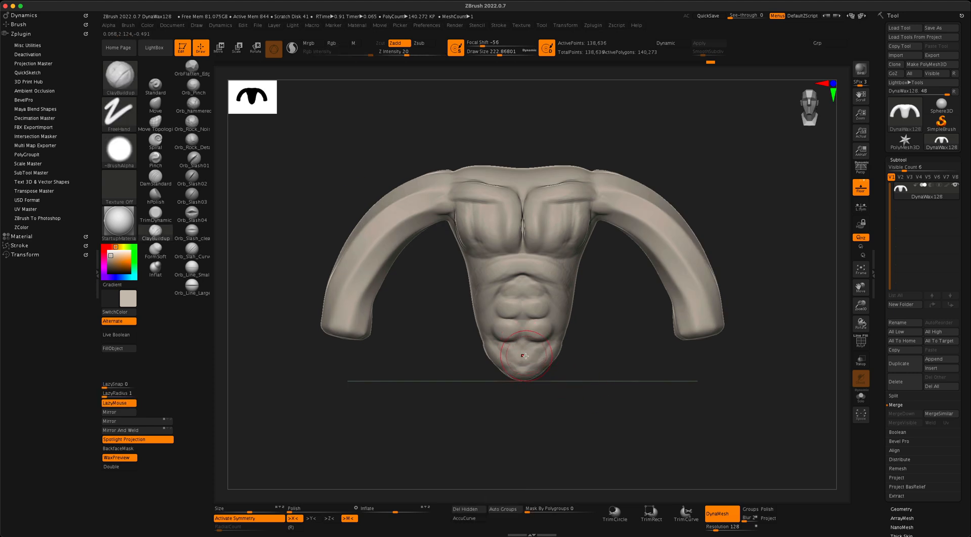
pyautogui.moveTo(524, 344); pyautogui.dragTo(528, 316)
# Reduce the draw size to 112 and carve the grooves between the abdominal muscles and beneath the rib cage arch.
pyautogui.press('[')
pyautogui.press('[')
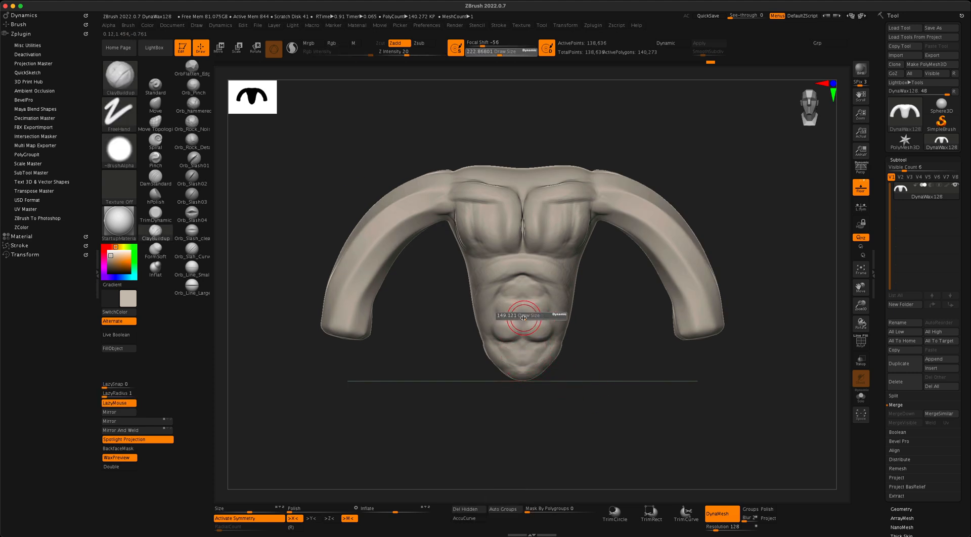
pyautogui.press('alt')
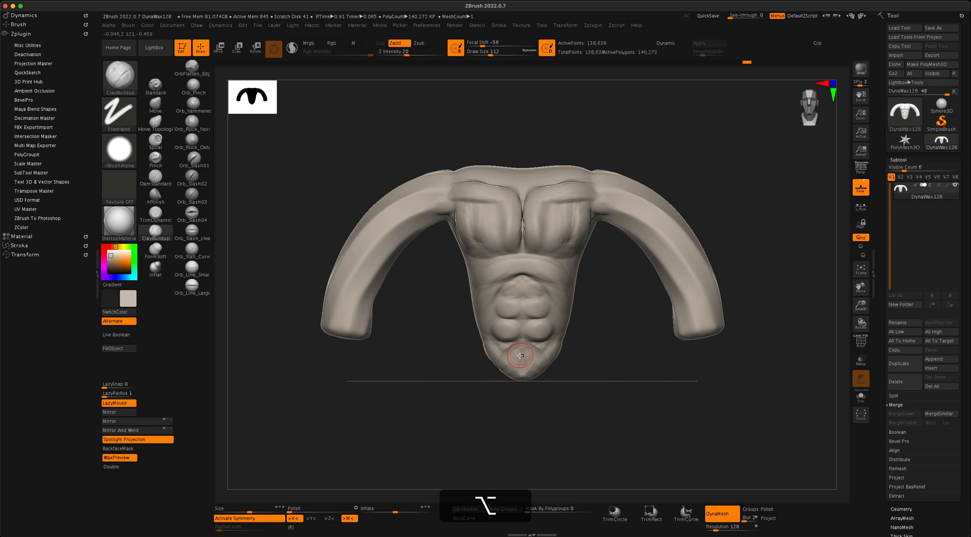
pyautogui.press('alt')
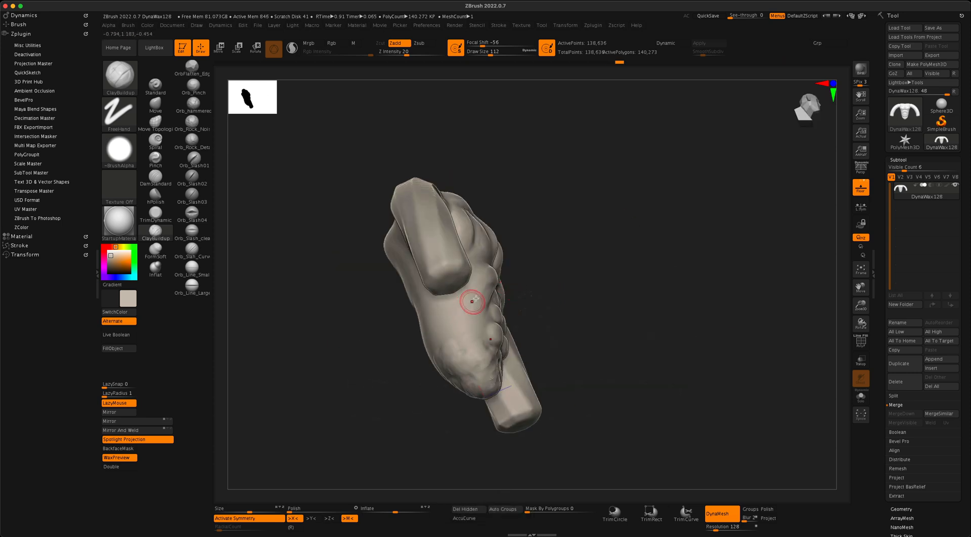
pyautogui.moveTo(531, 308)
pyautogui.mouseDown()
pyautogui.moveTo(455, 295)
pyautogui.moveTo(521, 276)
pyautogui.moveTo(543, 285)
pyautogui.moveTo(515, 285)
pyautogui.mouseUp()
pyautogui.press('alt')
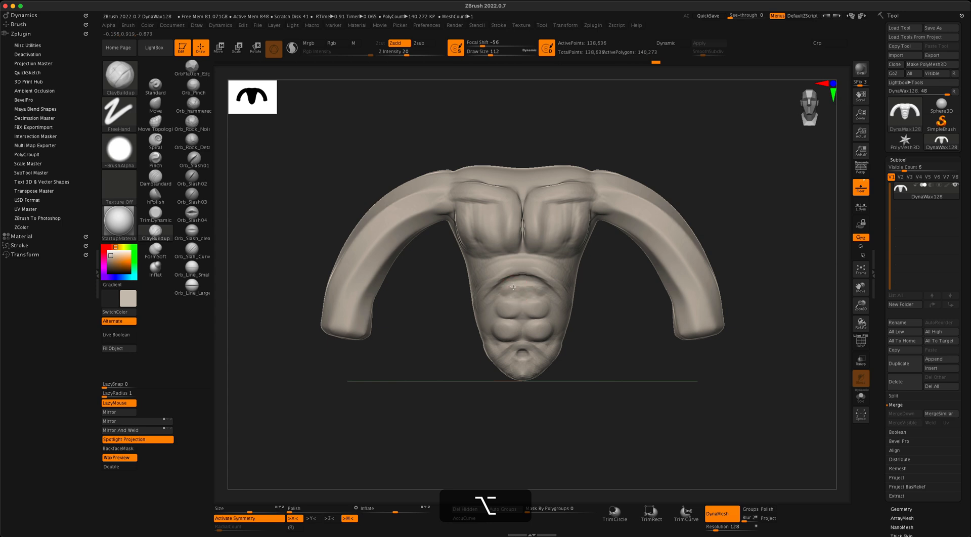
pyautogui.moveTo(503, 308); pyautogui.dragTo(521, 318)
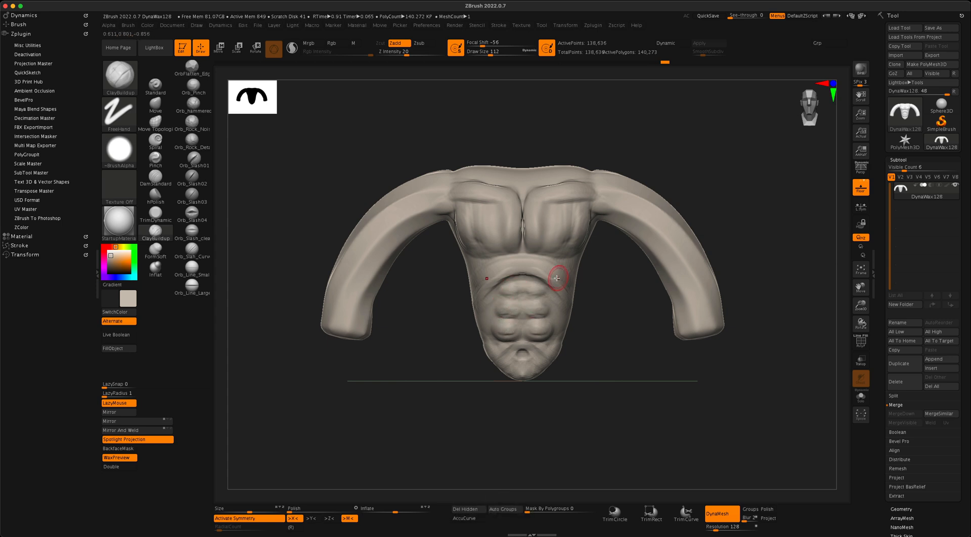
# Raise the draw size to about 177 and thicken the lower and outer parts of both pectorals.
pyautogui.press('s')
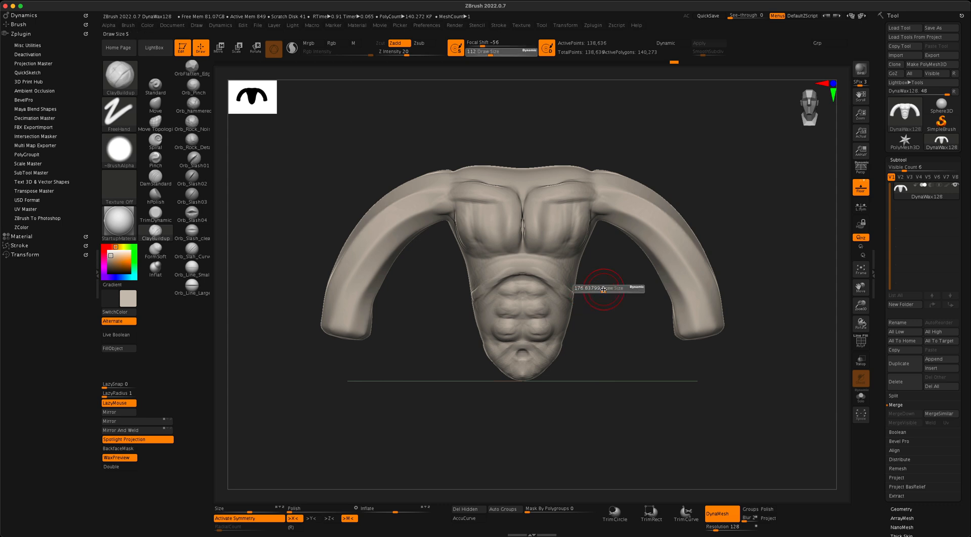
pyautogui.moveTo(597, 291); pyautogui.dragTo(603, 290)
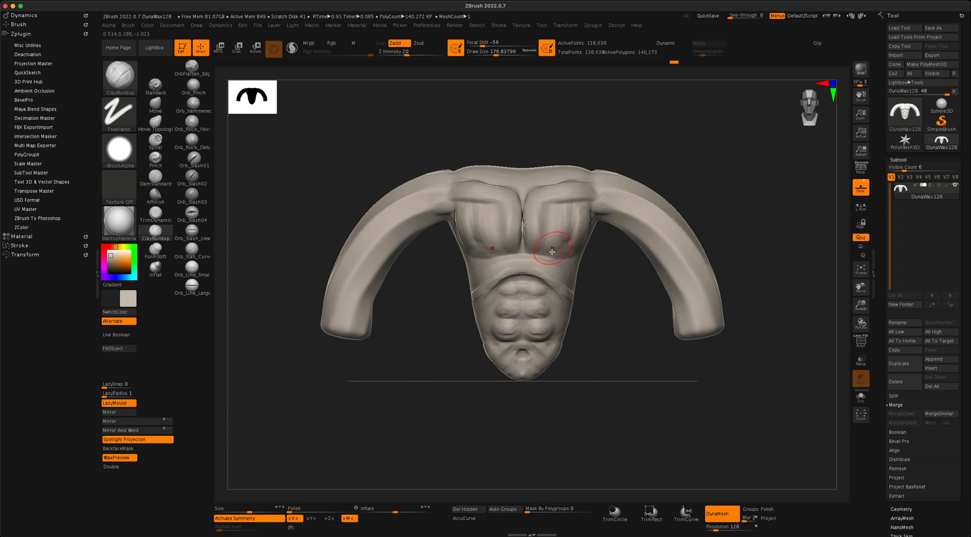
pyautogui.moveTo(552, 252)
pyautogui.mouseDown()
pyautogui.moveTo(561, 253)
pyautogui.moveTo(551, 259)
pyautogui.moveTo(561, 238)
pyautogui.moveTo(546, 263)
pyautogui.moveTo(569, 243)
pyautogui.moveTo(585, 242)
pyautogui.moveTo(586, 254)
pyautogui.moveTo(592, 223)
pyautogui.moveTo(577, 254)
pyautogui.moveTo(631, 272)
pyautogui.moveTo(567, 246)
pyautogui.moveTo(567, 231)
pyautogui.mouseUp()
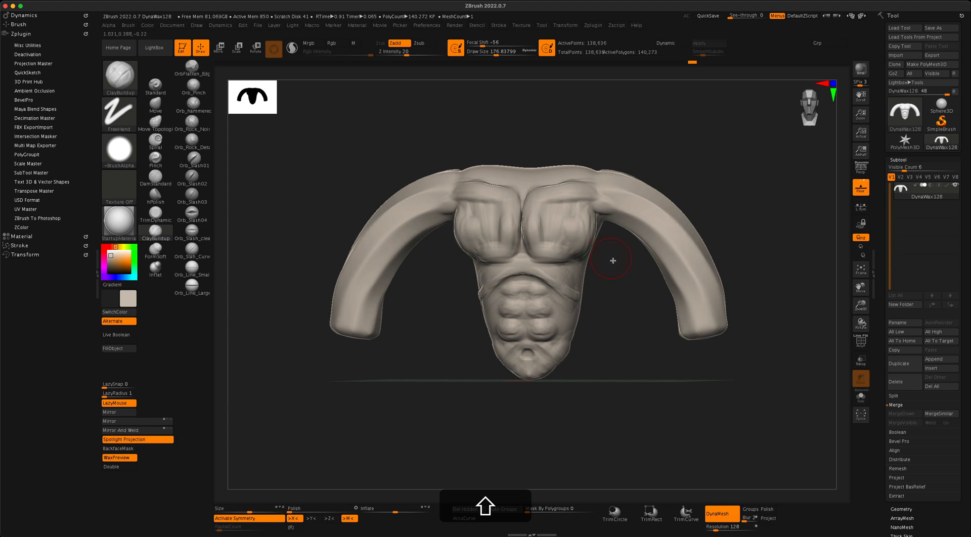
# Set the draw size to about 207 and build up rounded deltoid muscles over the tops of both shoulders.
pyautogui.moveTo(621, 270)
pyautogui.mouseDown()
pyautogui.moveTo(607, 275)
pyautogui.moveTo(642, 191)
pyautogui.moveTo(704, 187)
pyautogui.mouseUp()
pyautogui.press('s')
pyautogui.click(683, 158)
pyautogui.moveTo(607, 200)
pyautogui.mouseDown()
pyautogui.moveTo(632, 220)
pyautogui.moveTo(632, 205)
pyautogui.moveTo(608, 206)
pyautogui.mouseUp()
pyautogui.moveTo(689, 162); pyautogui.dragTo(683, 222)
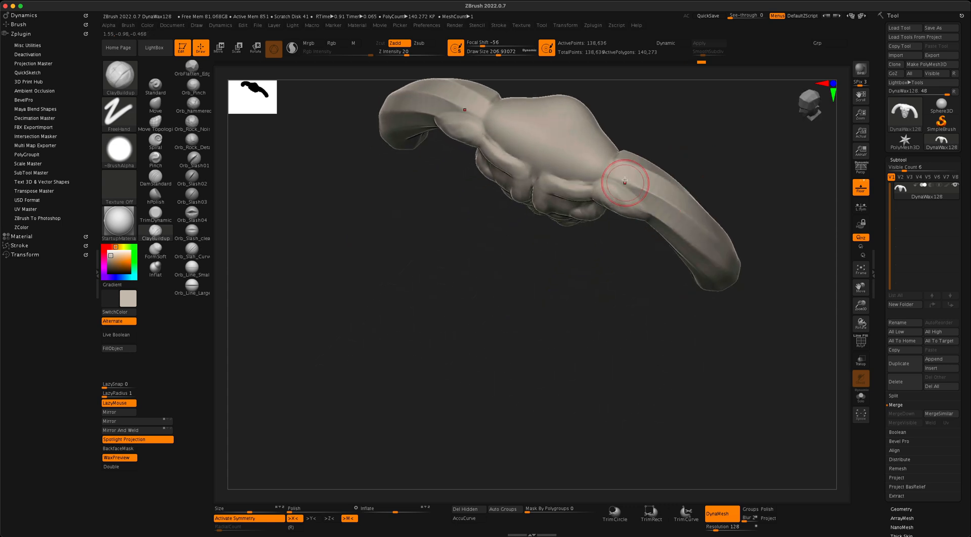
pyautogui.moveTo(624, 180); pyautogui.dragTo(641, 192)
pyautogui.moveTo(672, 263); pyautogui.dragTo(723, 247)
pyautogui.moveTo(645, 169)
pyautogui.mouseDown()
pyautogui.moveTo(664, 185)
pyautogui.moveTo(644, 147)
pyautogui.moveTo(639, 164)
pyautogui.moveTo(629, 144)
pyautogui.mouseUp()
pyautogui.moveTo(570, 206); pyautogui.dragTo(589, 184)
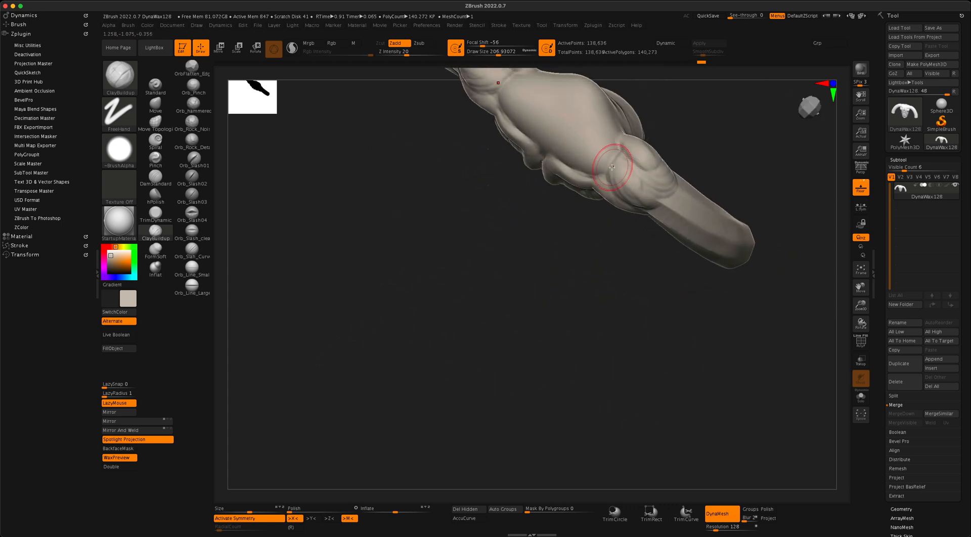
# Shape the front and upper parts of the deltoids and blend them into the collarbone area.
pyautogui.moveTo(597, 268)
pyautogui.mouseDown()
pyautogui.moveTo(597, 180)
pyautogui.moveTo(620, 201)
pyautogui.mouseUp()
pyautogui.moveTo(719, 182)
pyautogui.mouseDown()
pyautogui.moveTo(732, 128)
pyautogui.moveTo(725, 171)
pyautogui.moveTo(696, 173)
pyautogui.mouseUp()
pyautogui.moveTo(612, 195)
pyautogui.mouseDown()
pyautogui.moveTo(571, 188)
pyautogui.moveTo(610, 190)
pyautogui.mouseUp()
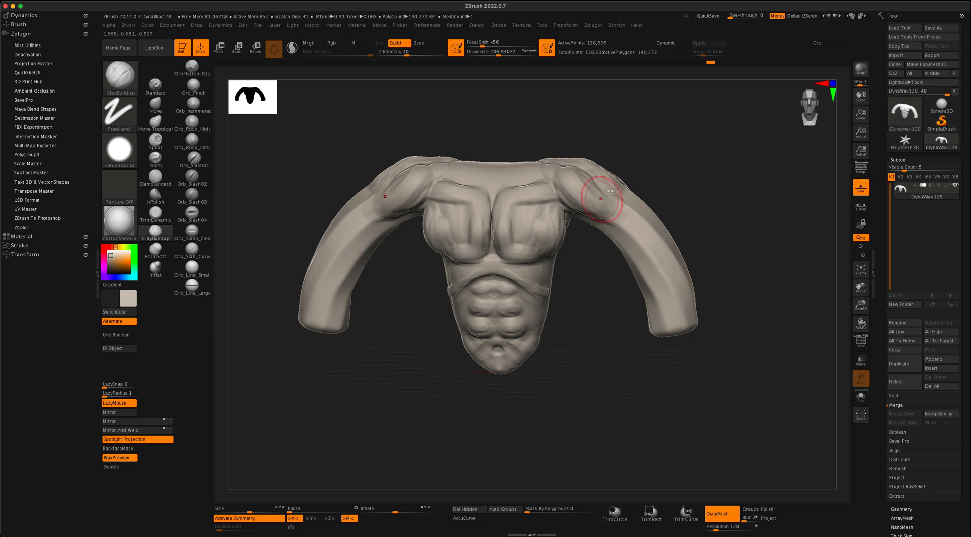
pyautogui.moveTo(708, 146)
pyautogui.mouseDown()
pyautogui.moveTo(677, 177)
pyautogui.moveTo(594, 152)
pyautogui.moveTo(600, 182)
pyautogui.mouseUp()
pyautogui.moveTo(693, 128)
pyautogui.mouseDown()
pyautogui.moveTo(666, 170)
pyautogui.moveTo(640, 157)
pyautogui.mouseUp()
pyautogui.moveTo(569, 214); pyautogui.dragTo(572, 178)
pyautogui.moveTo(647, 137); pyautogui.dragTo(661, 112)
pyautogui.moveTo(651, 109); pyautogui.dragTo(635, 142)
# Build up the biceps along the front of both upper arms, from below the deltoids to the elbows.
pyautogui.moveTo(593, 202)
pyautogui.mouseDown()
pyautogui.moveTo(583, 192)
pyautogui.moveTo(700, 208)
pyautogui.moveTo(624, 283)
pyautogui.mouseUp()
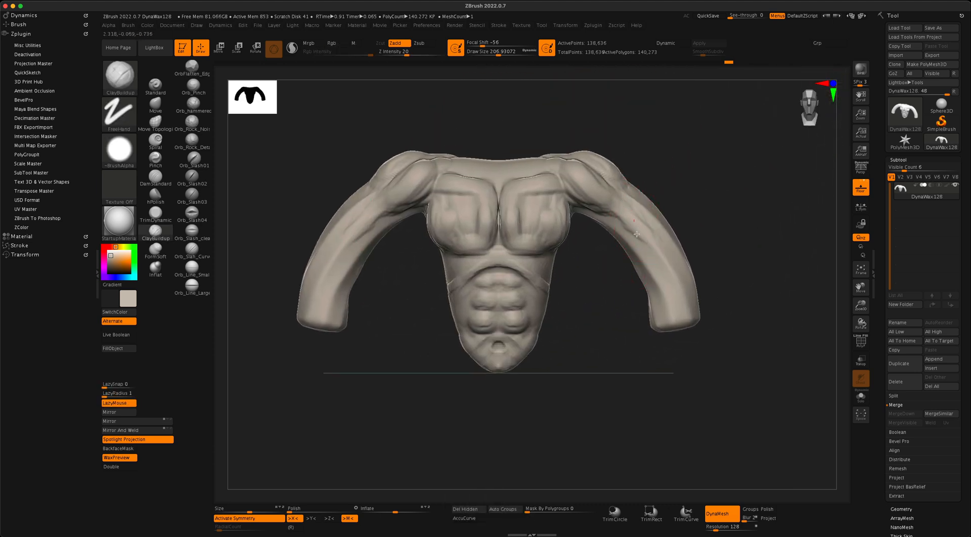
pyautogui.moveTo(634, 231)
pyautogui.mouseDown()
pyautogui.moveTo(630, 245)
pyautogui.moveTo(624, 222)
pyautogui.moveTo(640, 253)
pyautogui.moveTo(629, 203)
pyautogui.moveTo(629, 244)
pyautogui.moveTo(643, 225)
pyautogui.moveTo(648, 244)
pyautogui.mouseUp()
pyautogui.moveTo(686, 183); pyautogui.dragTo(695, 164)
pyautogui.moveTo(625, 223)
pyautogui.mouseDown()
pyautogui.moveTo(612, 231)
pyautogui.moveTo(621, 250)
pyautogui.moveTo(643, 243)
pyautogui.mouseUp()
pyautogui.moveTo(705, 215)
pyautogui.mouseDown()
pyautogui.moveTo(670, 248)
pyautogui.moveTo(648, 211)
pyautogui.moveTo(666, 248)
pyautogui.moveTo(666, 212)
pyautogui.moveTo(662, 249)
pyautogui.mouseUp()
pyautogui.moveTo(643, 308); pyautogui.dragTo(670, 275)
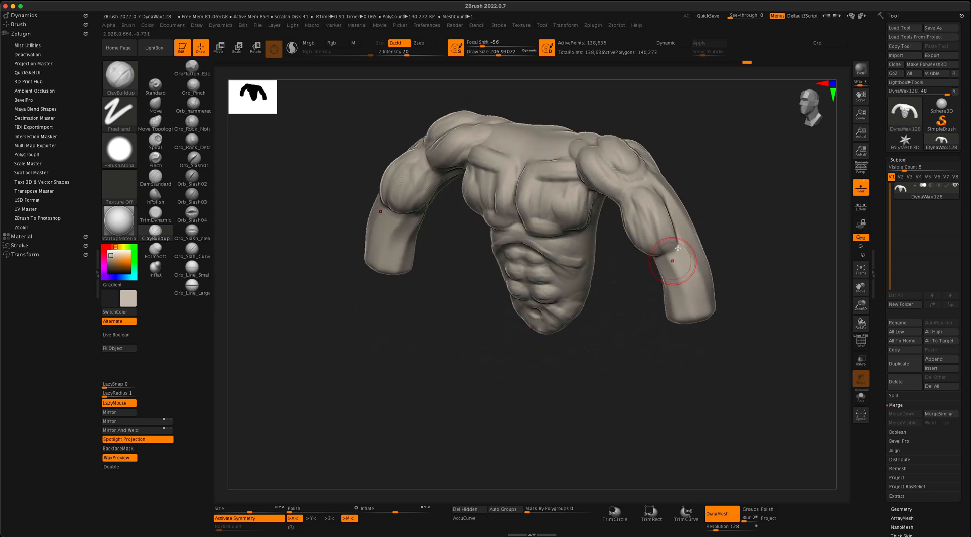
# Add muscle volume along both forearms and build up their lower ends.
pyautogui.moveTo(697, 231)
pyautogui.mouseDown()
pyautogui.moveTo(721, 196)
pyautogui.moveTo(726, 203)
pyautogui.mouseUp()
pyautogui.moveTo(683, 264); pyautogui.dragTo(673, 325)
pyautogui.moveTo(726, 274); pyautogui.dragTo(707, 248)
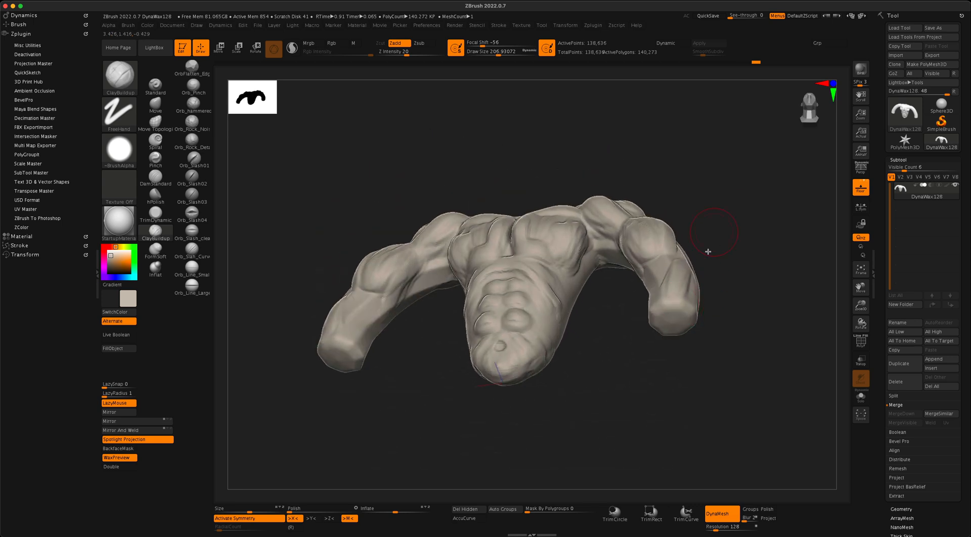
pyautogui.moveTo(670, 308)
pyautogui.mouseDown()
pyautogui.moveTo(676, 344)
pyautogui.moveTo(679, 325)
pyautogui.mouseUp()
pyautogui.moveTo(734, 297)
pyautogui.keyDown('shift'); pyautogui.mouseDown()
pyautogui.moveTo(738, 336)
pyautogui.moveTo(735, 328)
pyautogui.mouseUp(); pyautogui.keyUp('shift')
# Lengthen both forearms downward with the Move brush and remesh the model with DynaMesh.
pyautogui.click(155, 104)
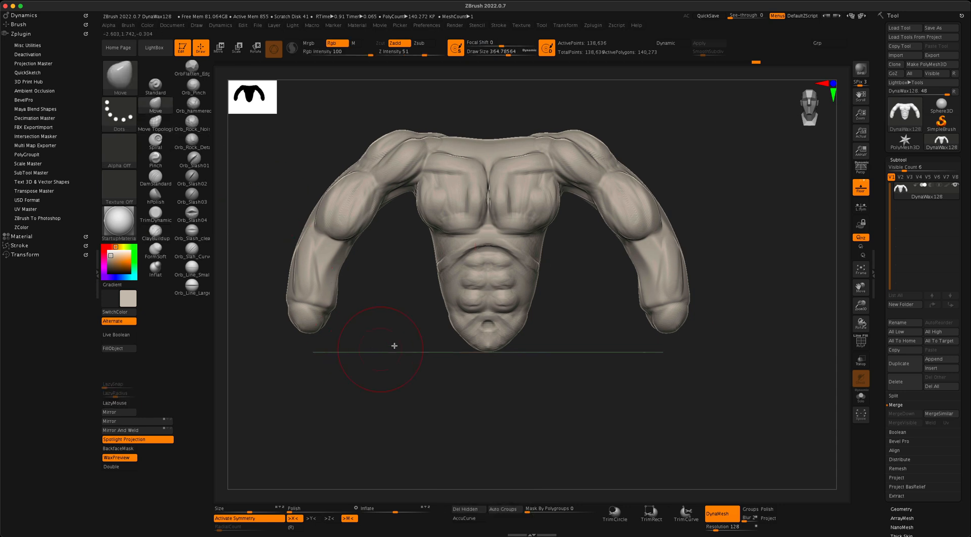
pyautogui.moveTo(671, 328)
pyautogui.mouseDown()
pyautogui.moveTo(688, 379)
pyautogui.moveTo(629, 379)
pyautogui.moveTo(715, 326)
pyautogui.mouseUp()
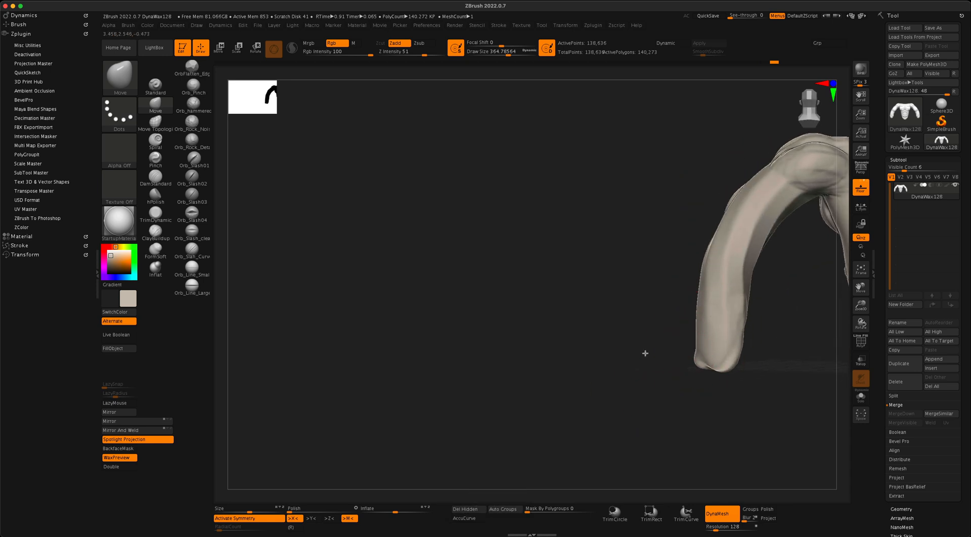
pyautogui.moveTo(643, 351); pyautogui.dragTo(690, 361)
pyautogui.moveTo(666, 306); pyautogui.dragTo(674, 303)
pyautogui.keyDown('super'); pyautogui.moveTo(627, 316); pyautogui.dragTo(646, 350); pyautogui.keyUp('super')
pyautogui.keyDown('shift'); pyautogui.moveTo(691, 326); pyautogui.dragTo(687, 312); pyautogui.keyUp('shift')
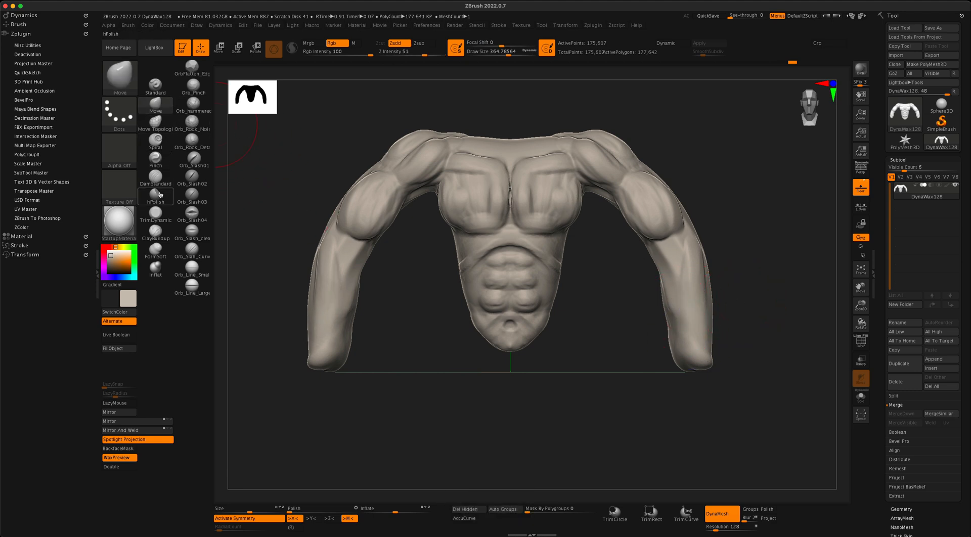
# Build up the outer and inner forearm muscles with the ClayBuildup brush, widening the arms below the elbows.
pyautogui.click(155, 232)
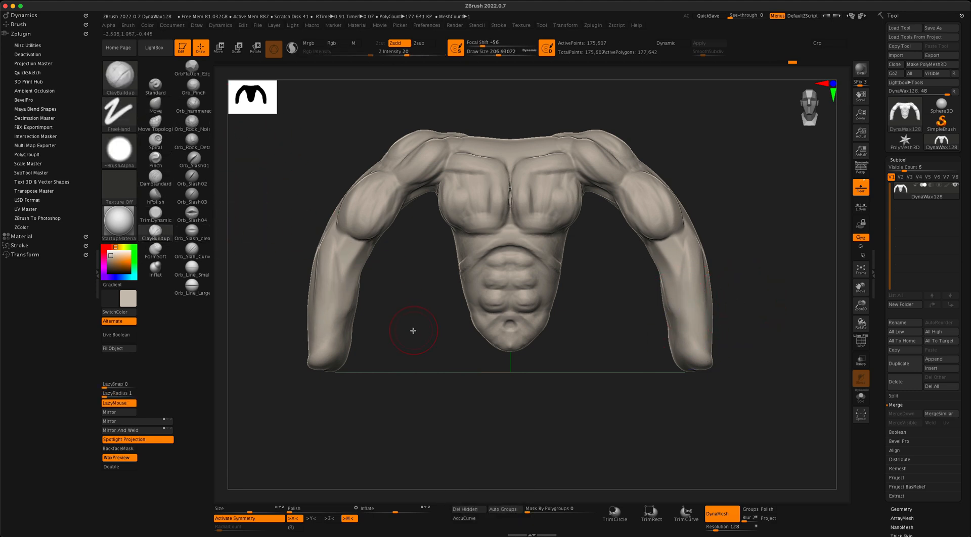
pyautogui.keyDown('alt'); pyautogui.moveTo(648, 328); pyautogui.dragTo(628, 318); pyautogui.keyUp('alt')
pyautogui.moveTo(738, 273)
pyautogui.mouseDown()
pyautogui.moveTo(700, 263)
pyautogui.moveTo(685, 273)
pyautogui.moveTo(680, 318)
pyautogui.moveTo(683, 268)
pyautogui.moveTo(680, 320)
pyautogui.moveTo(678, 270)
pyautogui.moveTo(683, 324)
pyautogui.moveTo(685, 242)
pyautogui.moveTo(687, 312)
pyautogui.moveTo(692, 249)
pyautogui.mouseUp()
pyautogui.moveTo(712, 257); pyautogui.dragTo(734, 256)
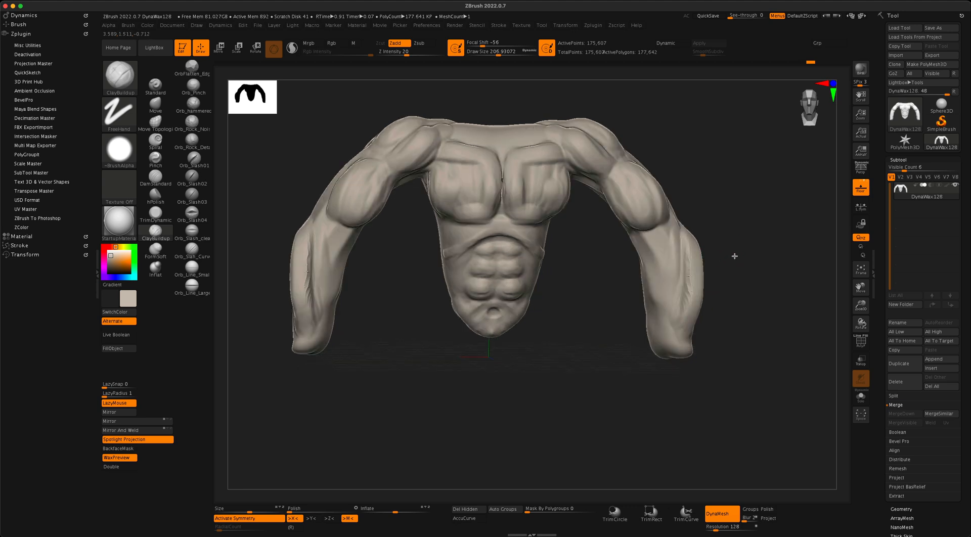
pyautogui.moveTo(646, 253)
pyautogui.mouseDown()
pyautogui.moveTo(656, 288)
pyautogui.moveTo(651, 257)
pyautogui.mouseUp()
pyautogui.moveTo(716, 214); pyautogui.dragTo(715, 214)
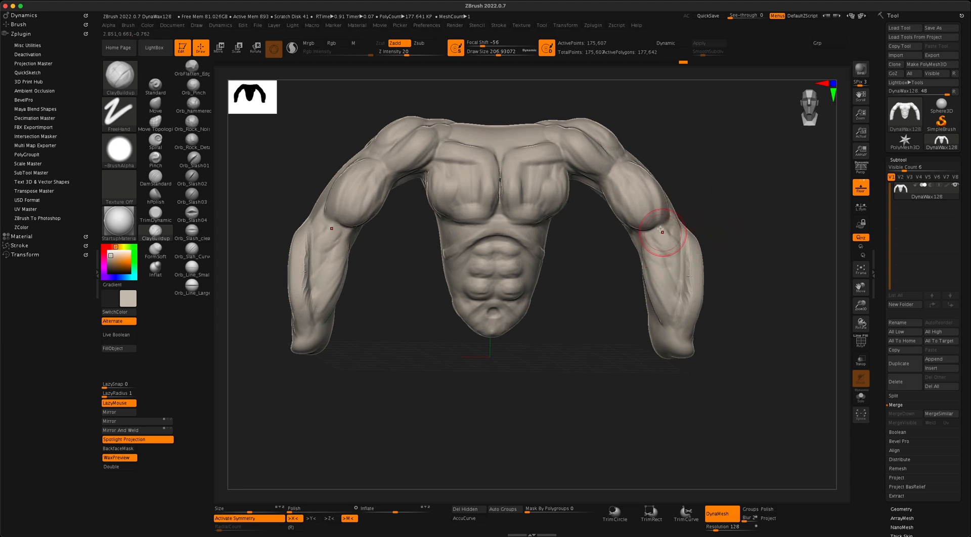
# Connect the biceps to the forearms with strokes across the elbows and down to the wrists.
pyautogui.moveTo(652, 234)
pyautogui.mouseDown()
pyautogui.moveTo(652, 209)
pyautogui.moveTo(667, 235)
pyautogui.mouseUp()
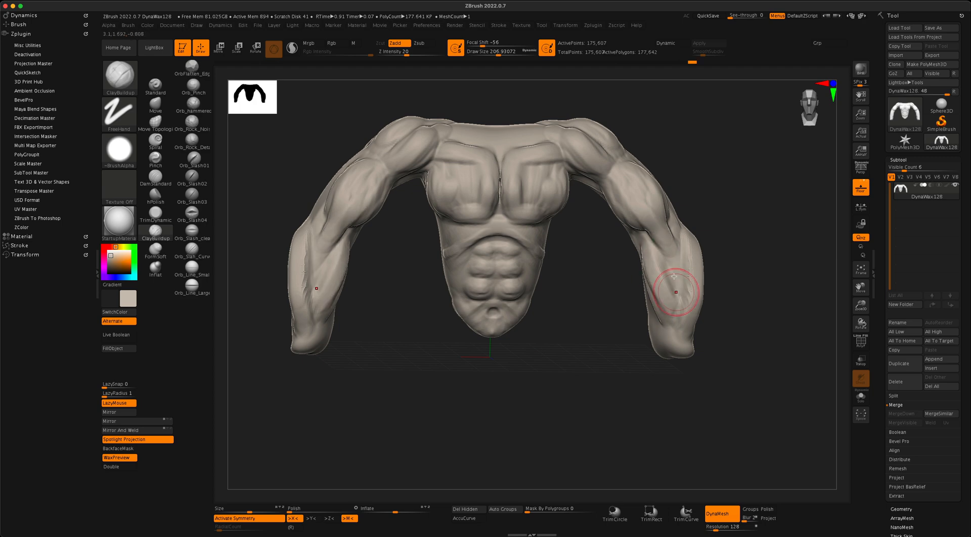
pyautogui.moveTo(674, 276); pyautogui.dragTo(656, 346)
pyautogui.moveTo(714, 283)
pyautogui.mouseDown()
pyautogui.moveTo(715, 227)
pyautogui.moveTo(693, 237)
pyautogui.mouseUp()
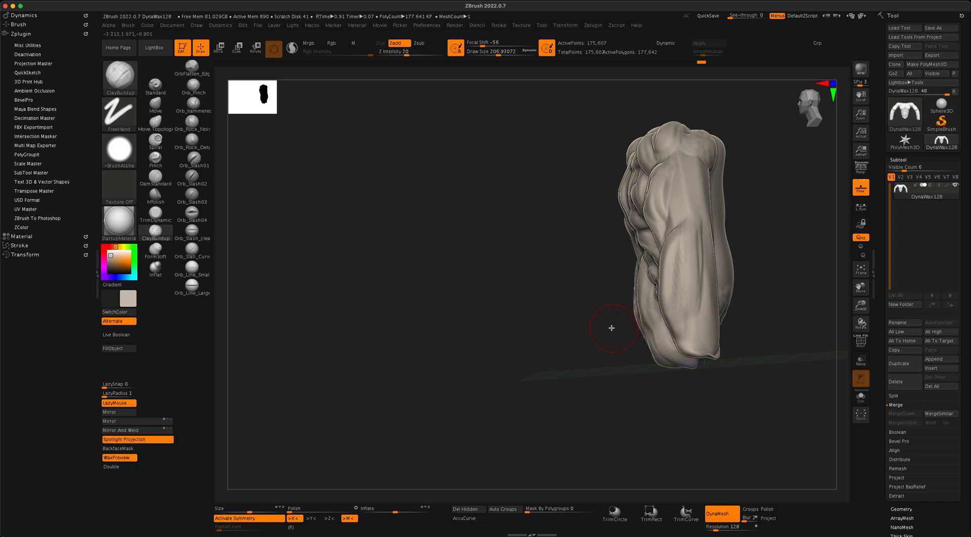
pyautogui.moveTo(611, 327); pyautogui.dragTo(679, 310)
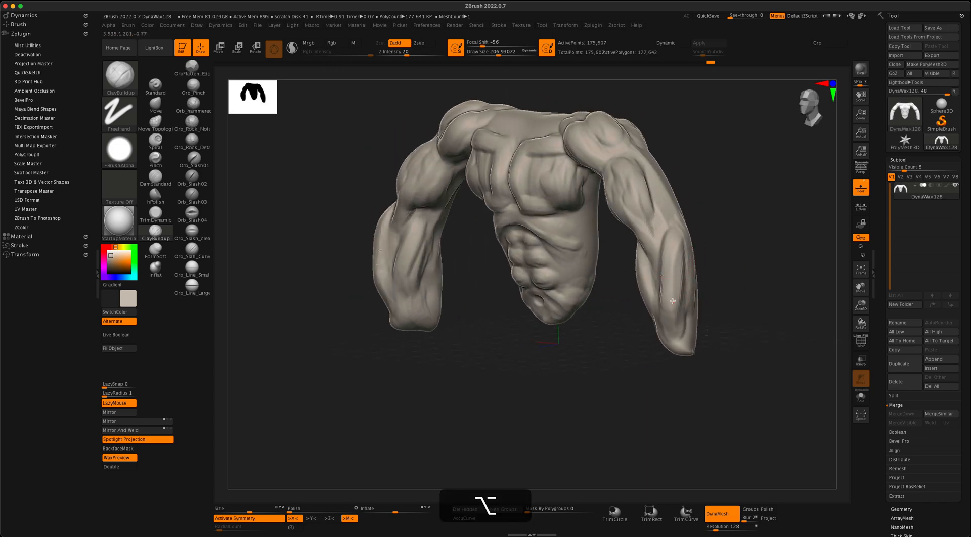
# Define the forearm muscle strands with raised and carved strokes, and remesh the model with DynaMesh.
pyautogui.moveTo(706, 259)
pyautogui.mouseDown()
pyautogui.moveTo(722, 252)
pyautogui.moveTo(703, 243)
pyautogui.moveTo(668, 283)
pyautogui.mouseUp()
pyautogui.moveTo(726, 229); pyautogui.dragTo(745, 209)
pyautogui.keyDown('alt'); pyautogui.moveTo(660, 296); pyautogui.dragTo(663, 288); pyautogui.keyUp('alt')
pyautogui.moveTo(720, 223)
pyautogui.mouseDown()
pyautogui.moveTo(737, 207)
pyautogui.moveTo(726, 217)
pyautogui.moveTo(760, 274)
pyautogui.mouseUp()
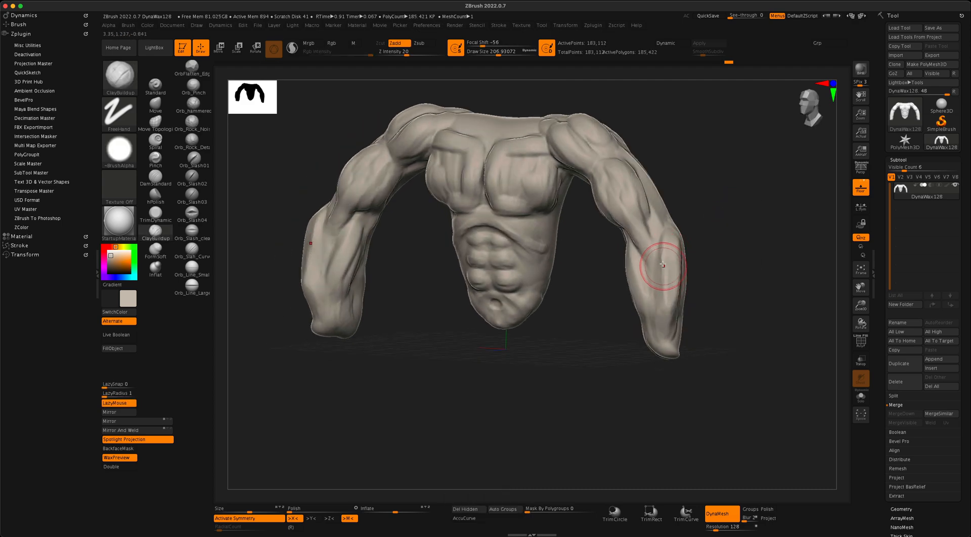
# Carve grooves between the muscles along the front of both forearms down to the wrists.
pyautogui.keyDown('alt'); pyautogui.moveTo(665, 261); pyautogui.dragTo(662, 299); pyautogui.keyUp('alt')
pyautogui.moveTo(728, 229)
pyautogui.mouseDown()
pyautogui.moveTo(692, 261)
pyautogui.moveTo(677, 217)
pyautogui.mouseUp()
pyautogui.moveTo(720, 204); pyautogui.dragTo(759, 206)
pyautogui.keyDown('alt'); pyautogui.moveTo(665, 336); pyautogui.dragTo(663, 329); pyautogui.keyUp('alt')
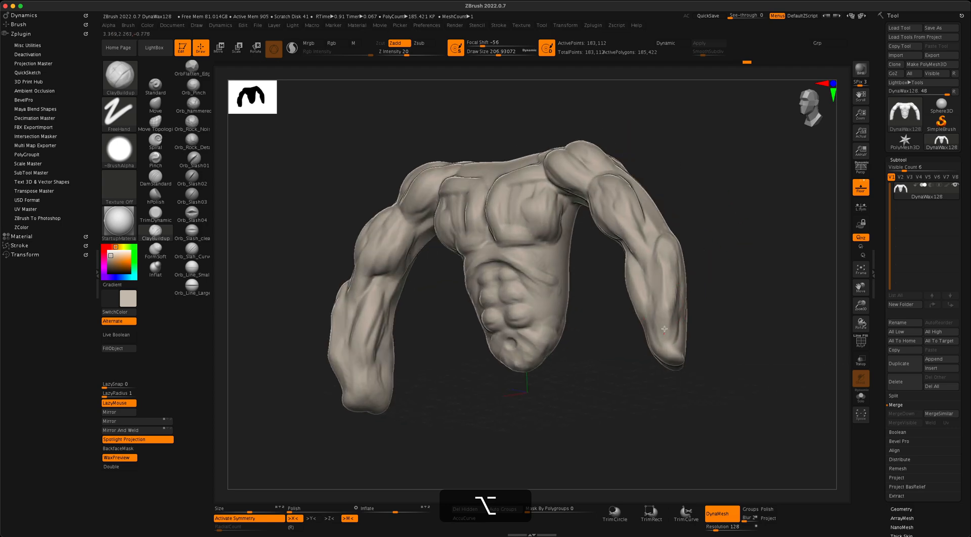
pyautogui.moveTo(716, 279)
pyautogui.mouseDown()
pyautogui.moveTo(709, 295)
pyautogui.moveTo(659, 291)
pyautogui.mouseUp()
# Build up the rear deltoids and the muscle masses across the top of the back between the shoulders.
pyautogui.keyDown('alt'); pyautogui.moveTo(576, 246); pyautogui.dragTo(497, 276); pyautogui.keyUp('alt')
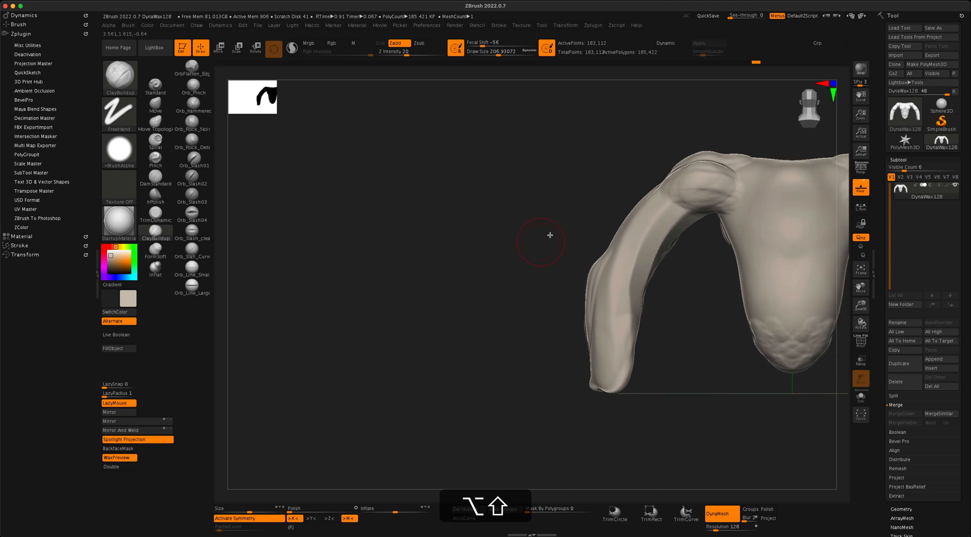
pyautogui.keyDown('alt'); pyautogui.moveTo(577, 193); pyautogui.dragTo(518, 222); pyautogui.keyUp('alt')
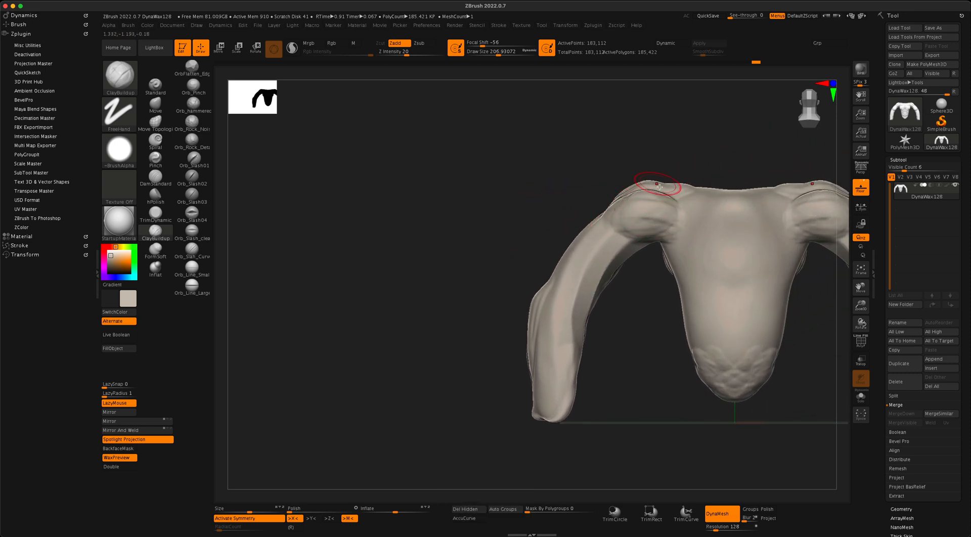
pyautogui.keyDown('alt'); pyautogui.moveTo(702, 146); pyautogui.dragTo(558, 172); pyautogui.keyUp('alt')
pyautogui.moveTo(622, 154)
pyautogui.mouseDown()
pyautogui.moveTo(580, 243)
pyautogui.moveTo(570, 240)
pyautogui.mouseUp()
pyautogui.moveTo(594, 197); pyautogui.dragTo(575, 234)
pyautogui.moveTo(566, 252)
pyautogui.mouseDown()
pyautogui.moveTo(577, 247)
pyautogui.moveTo(531, 234)
pyautogui.moveTo(576, 247)
pyautogui.mouseUp()
pyautogui.moveTo(561, 200); pyautogui.dragTo(596, 211)
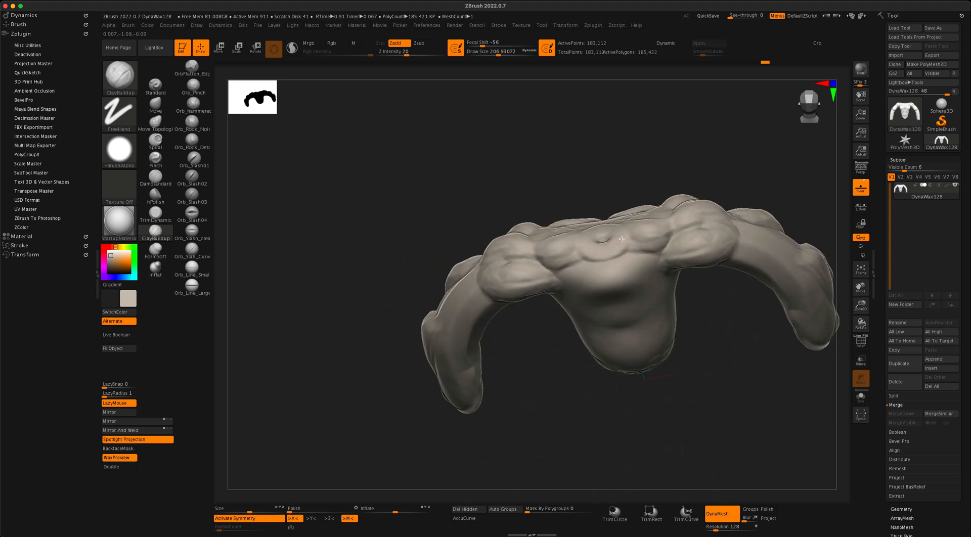
# Build up a rounded neck stump between the shoulders and remesh the model with DynaMesh.
pyautogui.moveTo(603, 173); pyautogui.dragTo(603, 233)
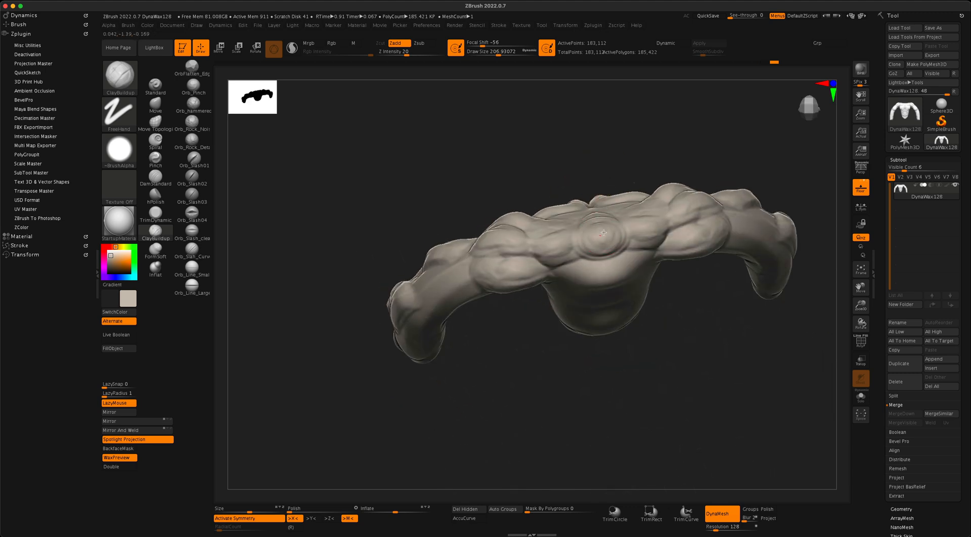
pyautogui.moveTo(608, 152); pyautogui.dragTo(605, 221)
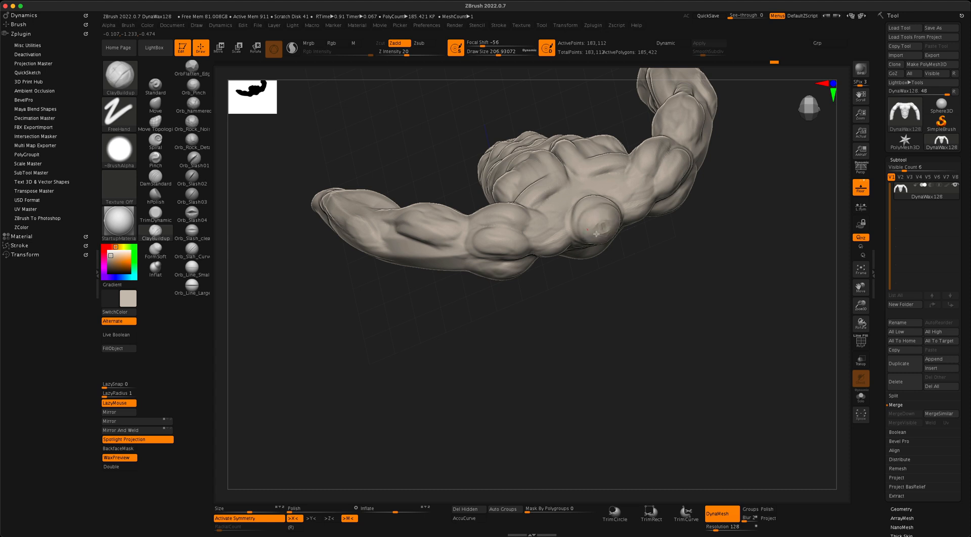
pyautogui.keyDown('super'); pyautogui.click(667, 281); pyautogui.keyUp('super')
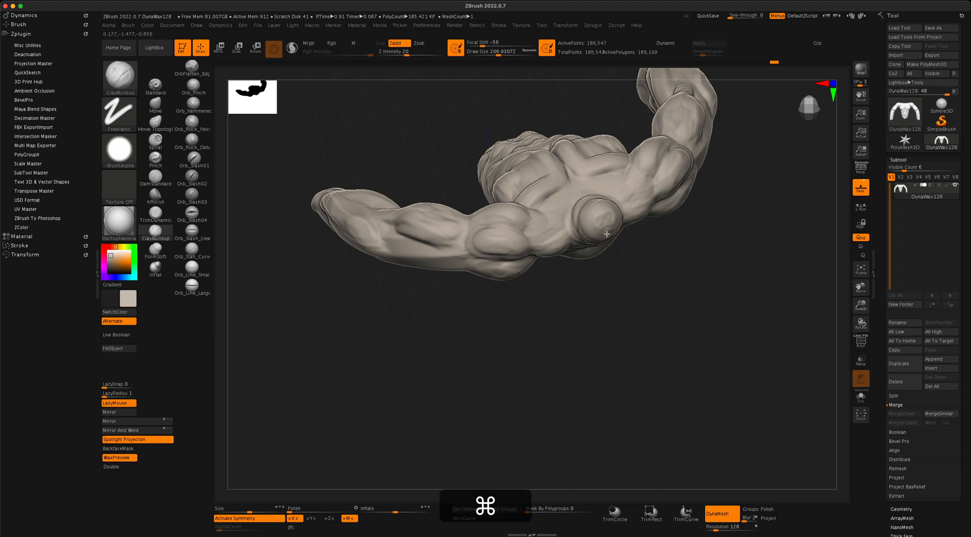
pyautogui.moveTo(606, 234); pyautogui.dragTo(628, 192, button='right')
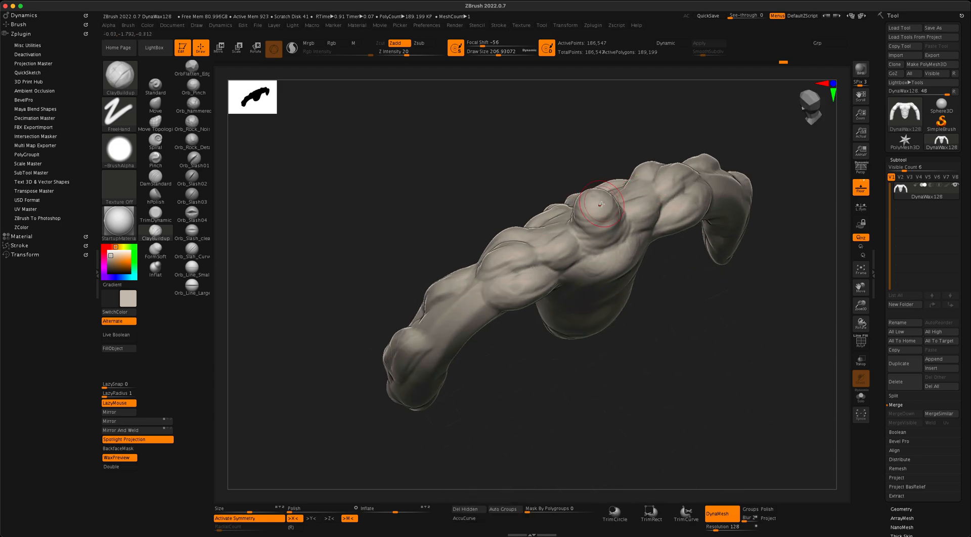
pyautogui.keyDown('shift'); pyautogui.moveTo(698, 295); pyautogui.dragTo(678, 200, button='right'); pyautogui.keyUp('shift')
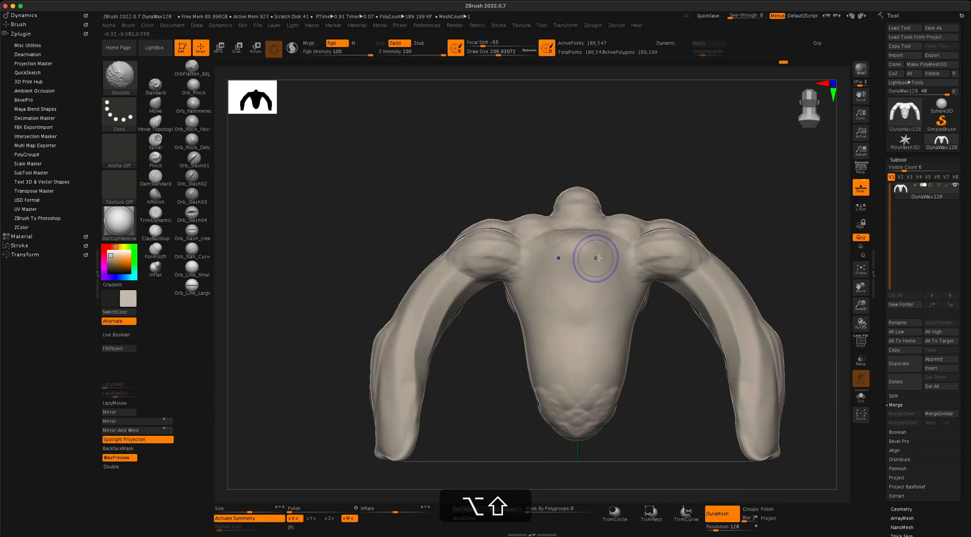
# Carve the spine groove down the centre of the back, from the base of the neck to the lower back.
pyautogui.moveTo(614, 196); pyautogui.dragTo(617, 228, button='right')
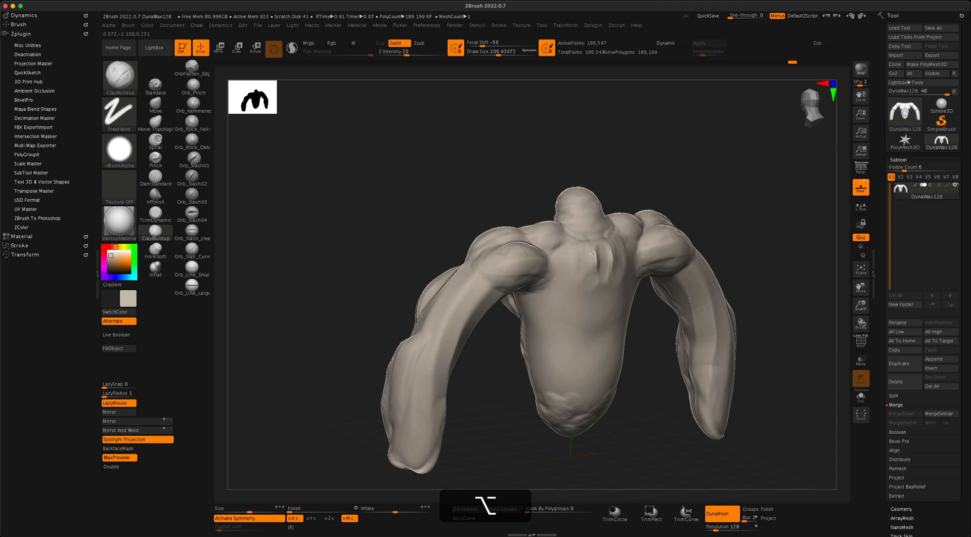
pyautogui.moveTo(663, 177); pyautogui.dragTo(650, 174, button='right')
pyautogui.keyDown('alt'); pyautogui.moveTo(618, 243); pyautogui.dragTo(613, 284); pyautogui.keyUp('alt')
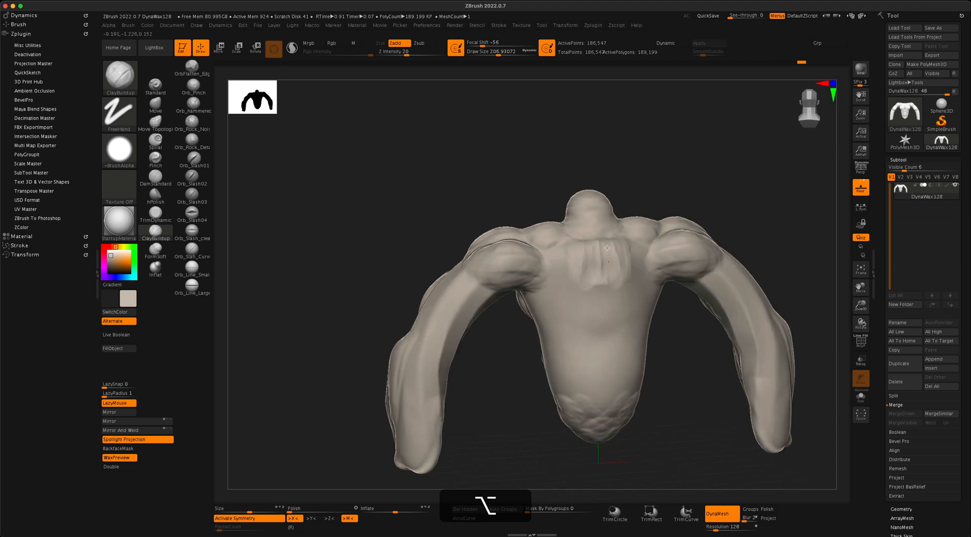
pyautogui.keyDown('shift'); pyautogui.moveTo(671, 170); pyautogui.dragTo(655, 177, button='right'); pyautogui.keyUp('shift')
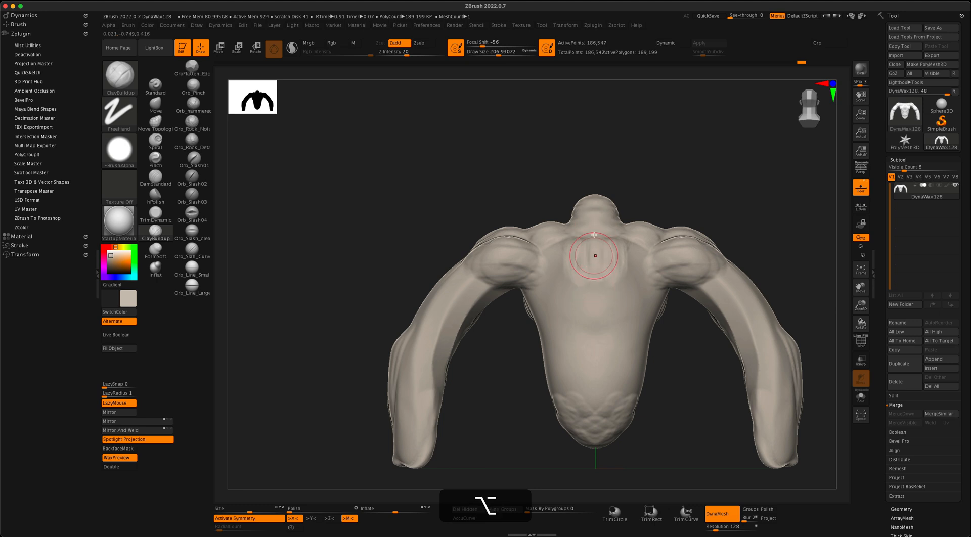
pyautogui.keyDown('alt'); pyautogui.moveTo(598, 305); pyautogui.dragTo(590, 248); pyautogui.keyUp('alt')
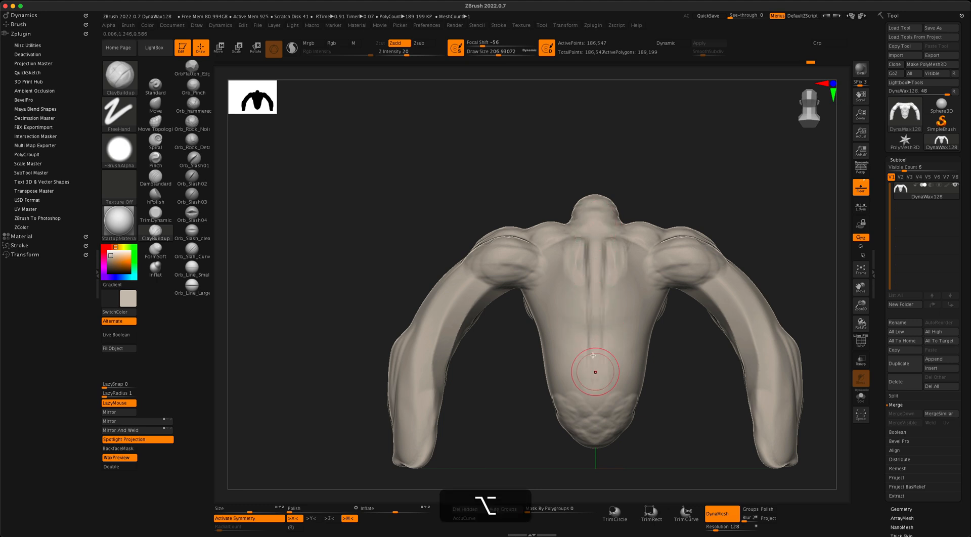
pyautogui.keyDown('alt'); pyautogui.moveTo(595, 388); pyautogui.dragTo(594, 289); pyautogui.keyUp('alt')
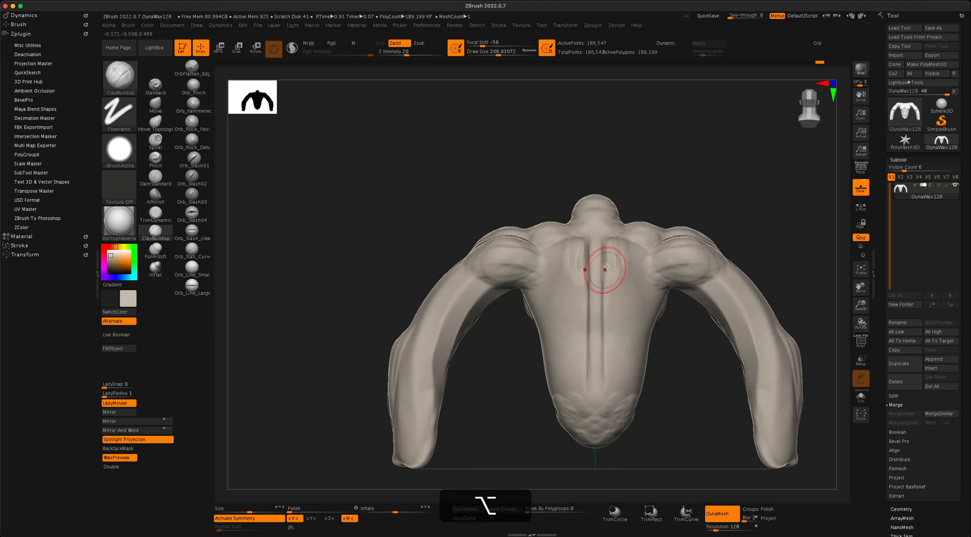
# Turn on perspective for the viewport and face the model's back straight on.
pyautogui.moveTo(656, 177); pyautogui.dragTo(652, 156)
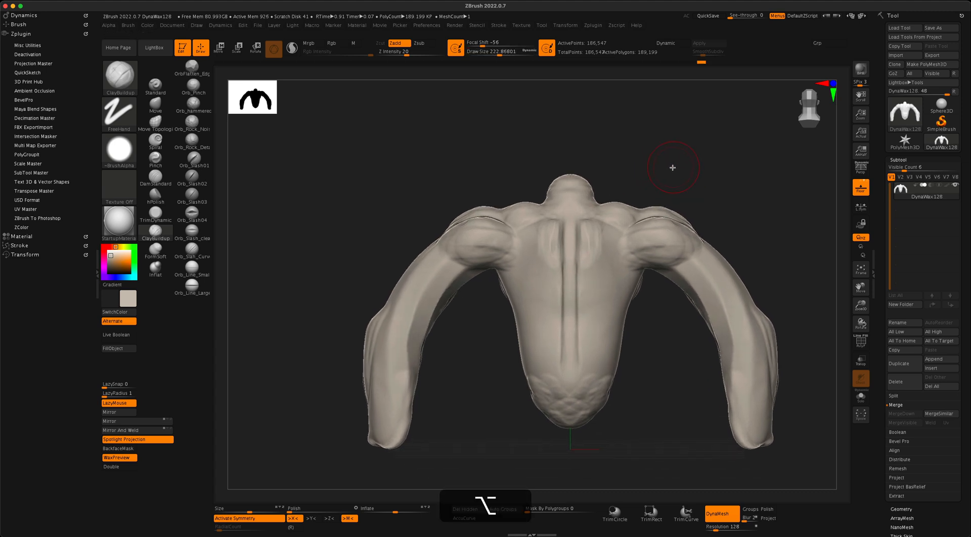
pyautogui.keyDown('alt'); pyautogui.moveTo(671, 169); pyautogui.dragTo(665, 156); pyautogui.keyUp('alt')
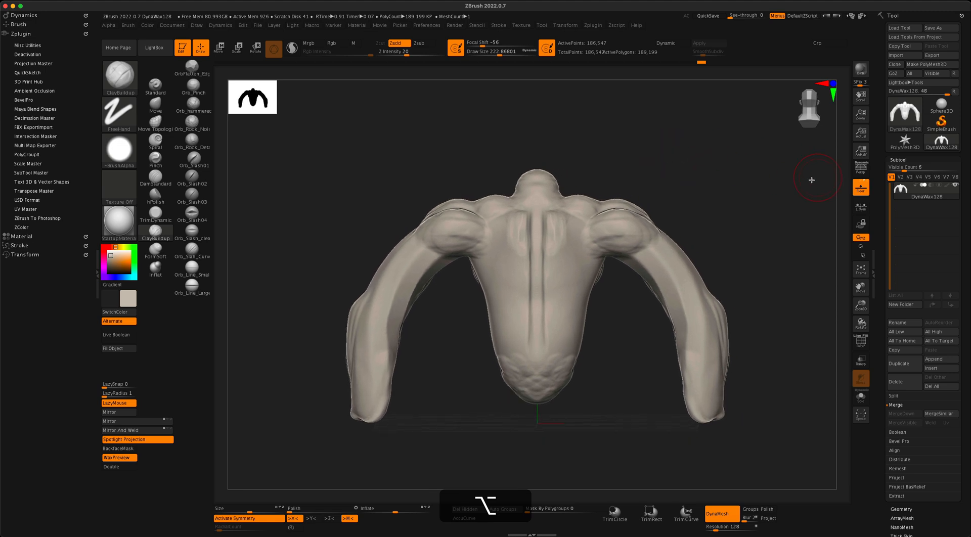
pyautogui.moveTo(731, 187)
pyautogui.mouseDown()
pyautogui.moveTo(759, 185)
pyautogui.moveTo(698, 197)
pyautogui.moveTo(721, 204)
pyautogui.mouseUp()
pyautogui.click(861, 169)
pyautogui.moveTo(691, 207)
pyautogui.keyDown('shift'); pyautogui.mouseDown()
pyautogui.moveTo(663, 196)
pyautogui.moveTo(674, 191)
pyautogui.mouseUp(); pyautogui.keyUp('shift')
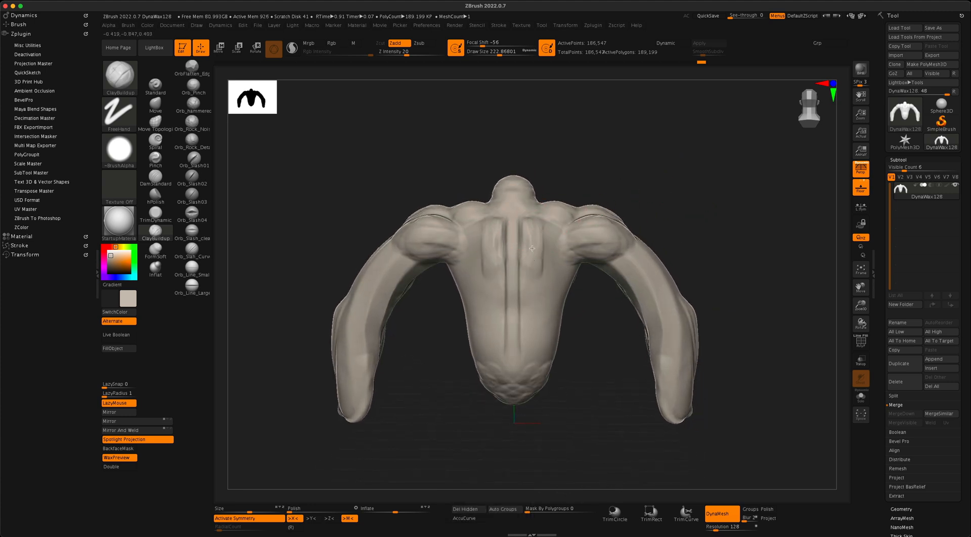
# Shape the trapezius and shoulder blade muscles with strokes from the neck across the upper back.
pyautogui.moveTo(594, 162); pyautogui.dragTo(560, 179)
pyautogui.moveTo(556, 210)
pyautogui.mouseDown()
pyautogui.moveTo(558, 230)
pyautogui.moveTo(543, 246)
pyautogui.mouseUp()
pyautogui.moveTo(571, 157); pyautogui.dragTo(589, 157)
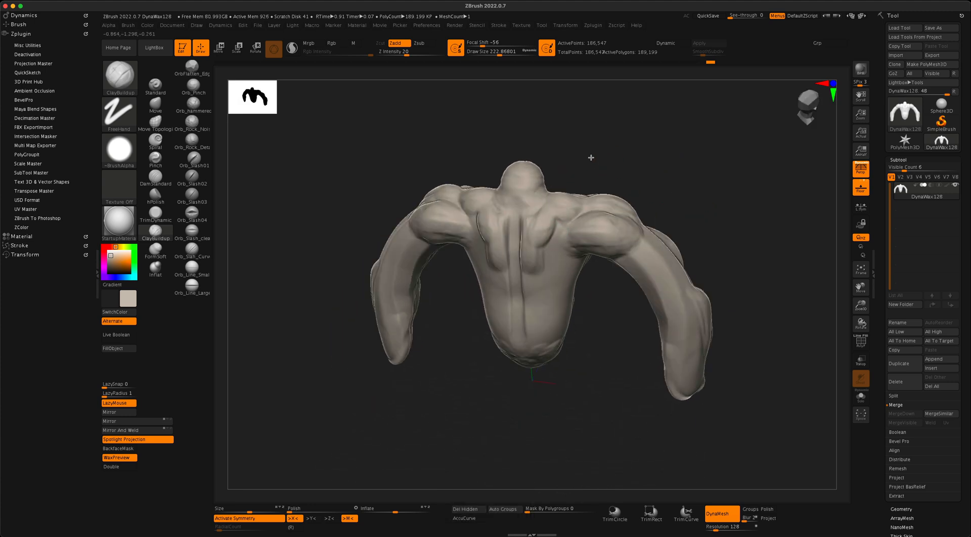
pyautogui.moveTo(570, 221); pyautogui.dragTo(549, 209)
pyautogui.moveTo(588, 163); pyautogui.dragTo(547, 242)
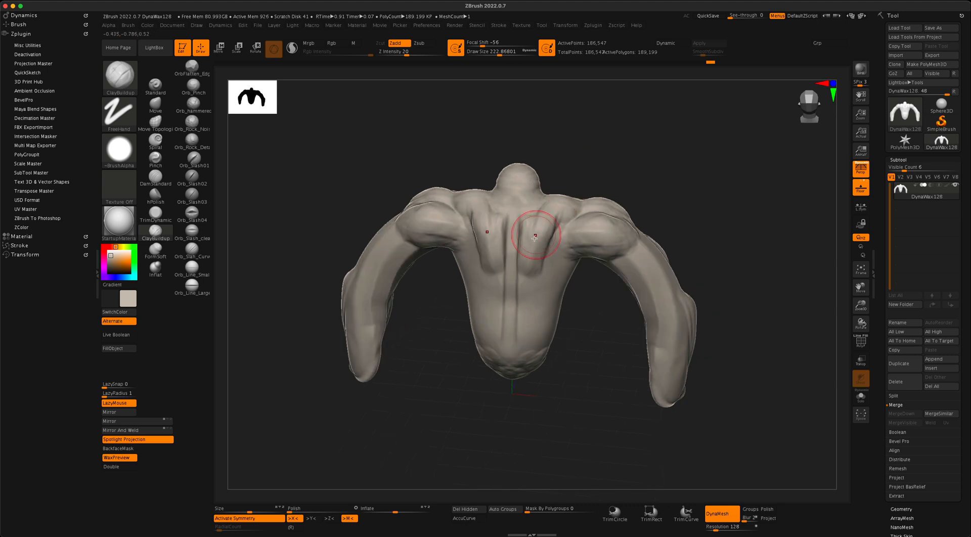
pyautogui.moveTo(572, 203)
pyautogui.mouseDown()
pyautogui.moveTo(549, 251)
pyautogui.moveTo(528, 246)
pyautogui.moveTo(530, 265)
pyautogui.moveTo(535, 211)
pyautogui.mouseUp()
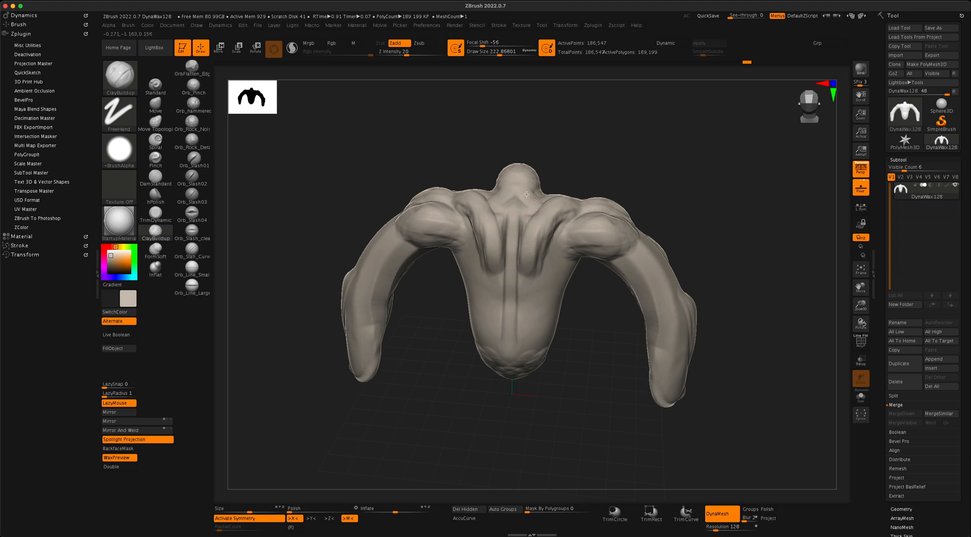
pyautogui.moveTo(526, 194); pyautogui.dragTo(554, 189, button='right')
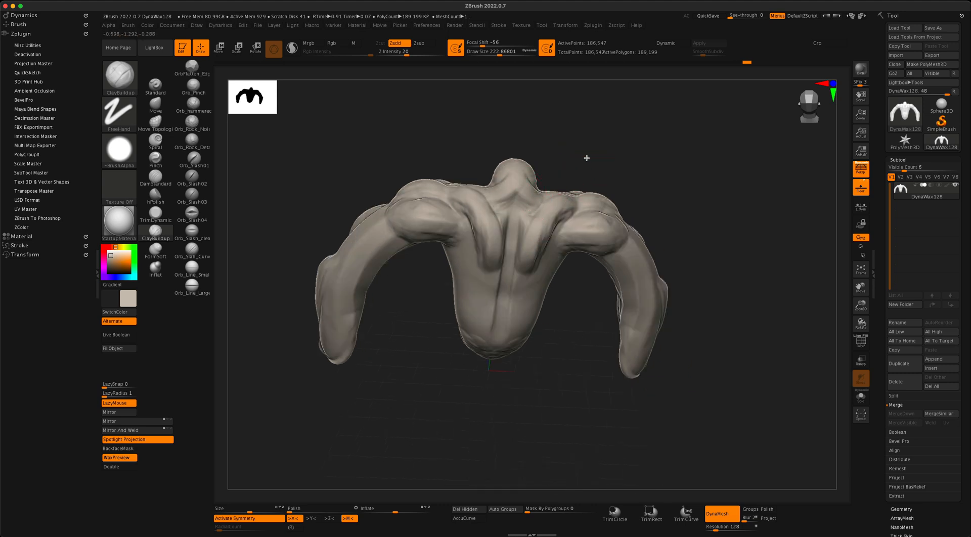
pyautogui.moveTo(584, 158); pyautogui.dragTo(529, 192, button='right')
# Soften the spine groove with smoothing strokes and shape the muscle columns along the lower back.
pyautogui.moveTo(521, 239); pyautogui.dragTo(527, 279)
pyautogui.moveTo(589, 164); pyautogui.dragTo(581, 178, button='right')
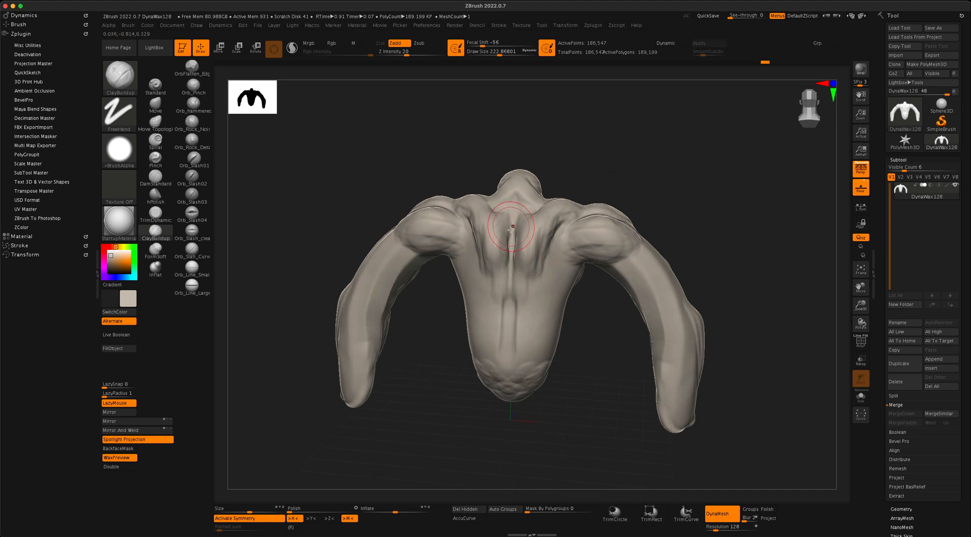
pyautogui.keyDown('shift'); pyautogui.moveTo(516, 232); pyautogui.dragTo(512, 261); pyautogui.keyUp('shift')
pyautogui.keyDown('shift'); pyautogui.moveTo(523, 319); pyautogui.dragTo(523, 343); pyautogui.keyUp('shift')
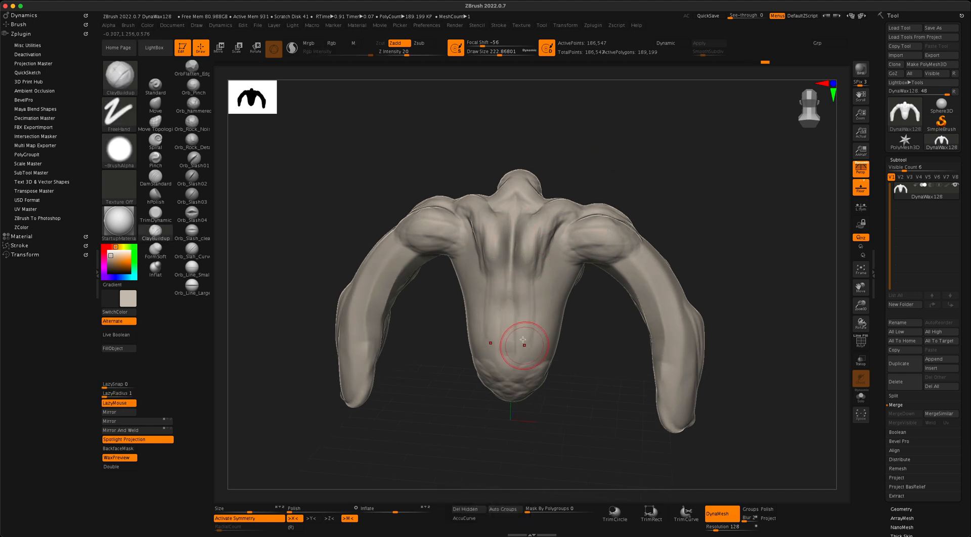
pyautogui.moveTo(641, 184); pyautogui.dragTo(652, 180)
pyautogui.moveTo(534, 283)
pyautogui.mouseDown()
pyautogui.moveTo(530, 336)
pyautogui.moveTo(617, 346)
pyautogui.moveTo(514, 308)
pyautogui.moveTo(514, 335)
pyautogui.mouseUp()
# Build up the latissimus muscles along both sides of the back, from below the armpits to the waist.
pyautogui.moveTo(638, 284); pyautogui.dragTo(577, 273)
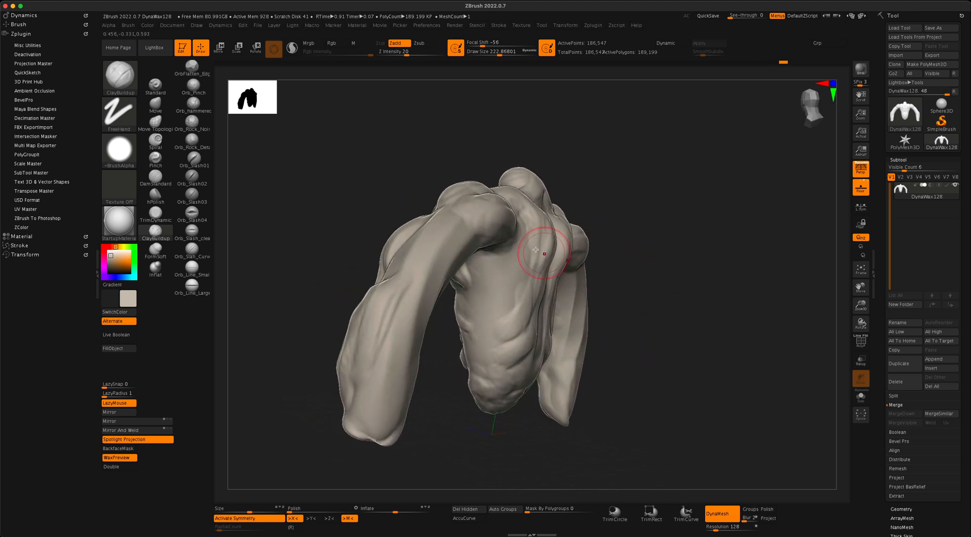
pyautogui.moveTo(516, 247)
pyautogui.mouseDown()
pyautogui.moveTo(501, 312)
pyautogui.moveTo(512, 273)
pyautogui.moveTo(507, 323)
pyautogui.moveTo(504, 295)
pyautogui.mouseUp()
pyautogui.moveTo(642, 259); pyautogui.dragTo(531, 271)
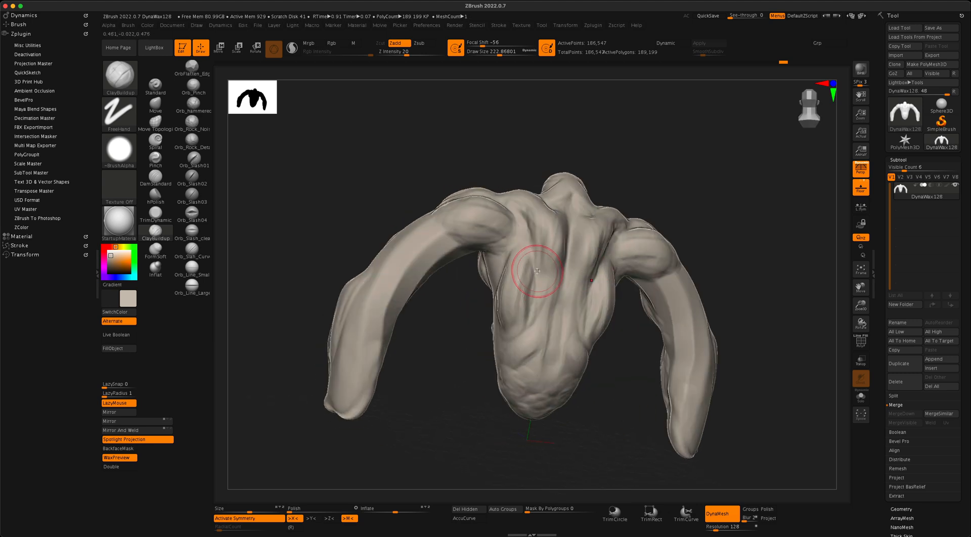
pyautogui.moveTo(517, 334); pyautogui.dragTo(522, 399)
pyautogui.moveTo(523, 254)
pyautogui.mouseDown()
pyautogui.moveTo(523, 306)
pyautogui.moveTo(508, 278)
pyautogui.moveTo(518, 281)
pyautogui.moveTo(508, 308)
pyautogui.mouseUp()
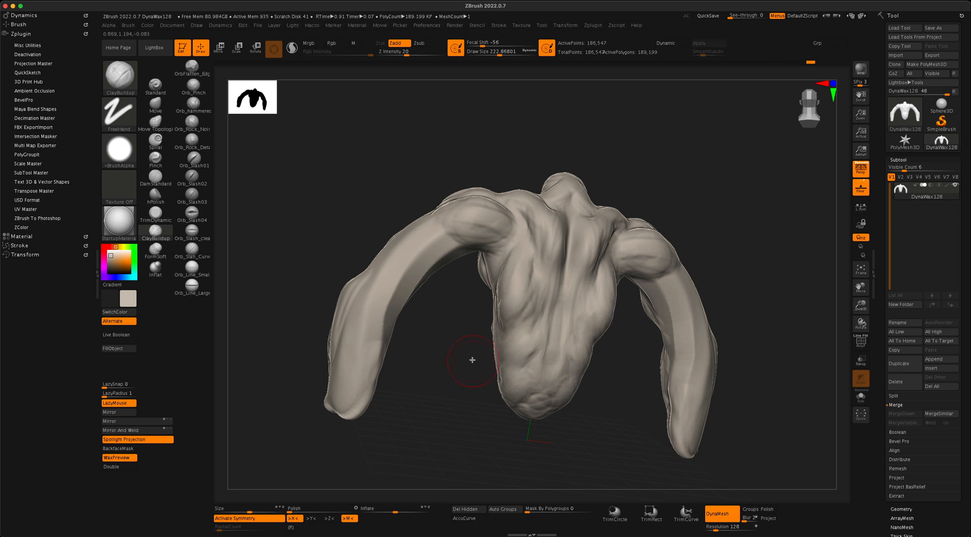
pyautogui.moveTo(472, 359); pyautogui.dragTo(455, 362)
pyautogui.moveTo(536, 284); pyautogui.dragTo(531, 330)
pyautogui.moveTo(466, 368); pyautogui.dragTo(520, 356)
pyautogui.moveTo(531, 295); pyautogui.dragTo(496, 351)
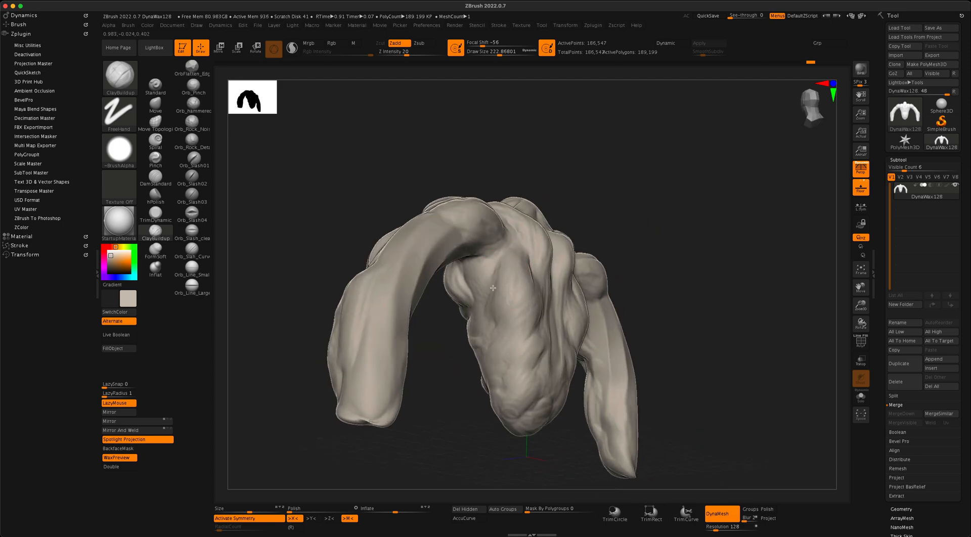
# Refine the lats and carve the creases around the shoulder blades and across the lower back.
pyautogui.moveTo(493, 288); pyautogui.dragTo(530, 360)
pyautogui.moveTo(660, 256); pyautogui.dragTo(634, 275)
pyautogui.moveTo(649, 329); pyautogui.dragTo(641, 349)
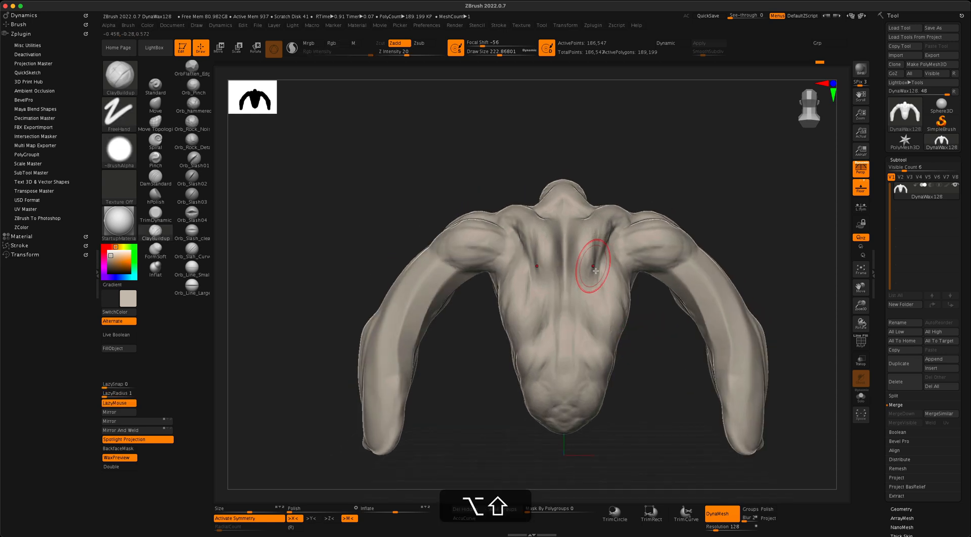
pyautogui.keyDown('alt'); pyautogui.moveTo(581, 354); pyautogui.dragTo(610, 366); pyautogui.keyUp('alt')
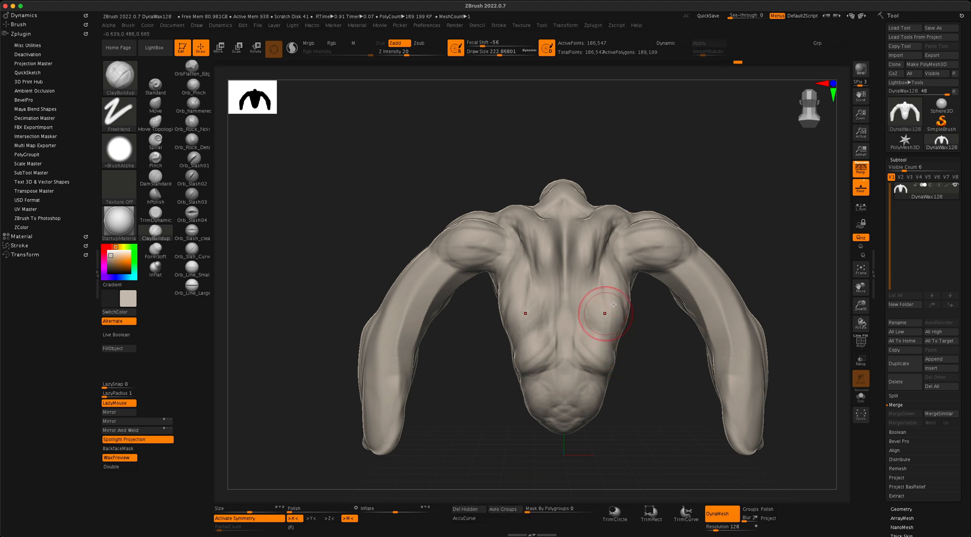
pyautogui.keyDown('alt'); pyautogui.moveTo(641, 328); pyautogui.dragTo(632, 336); pyautogui.keyUp('alt')
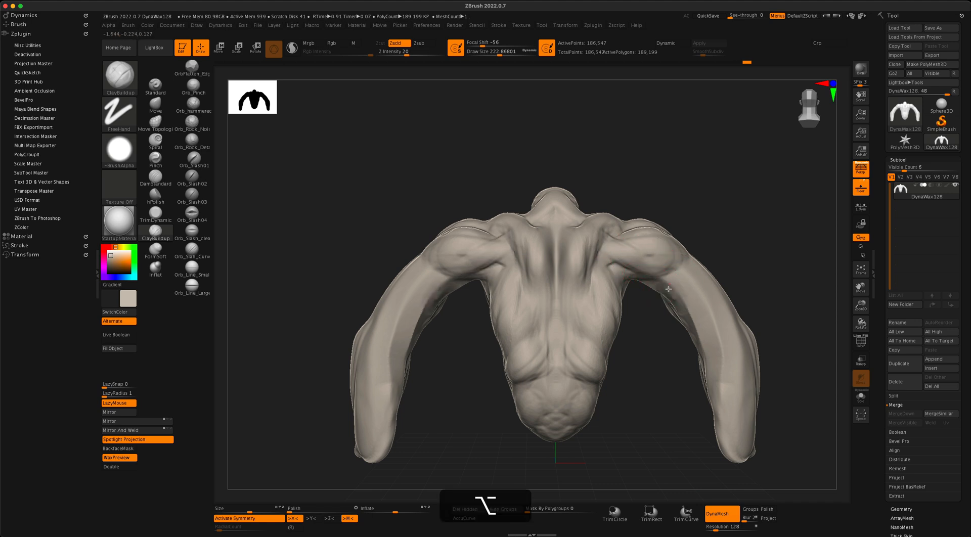
# Build up the triceps on the back of both upper arms below the rear deltoids.
pyautogui.press('alt+super')
pyautogui.press('alt+super+z')
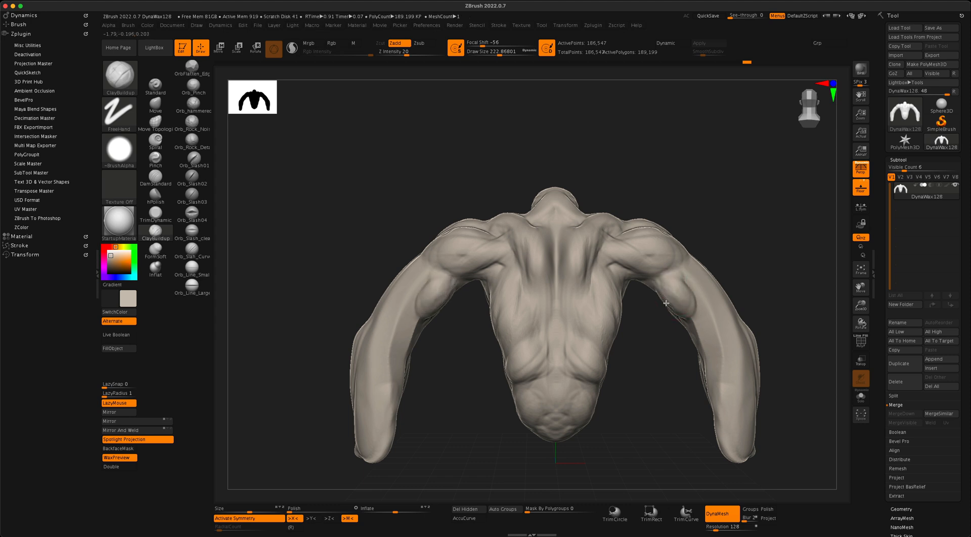
pyautogui.moveTo(739, 232); pyautogui.dragTo(703, 268)
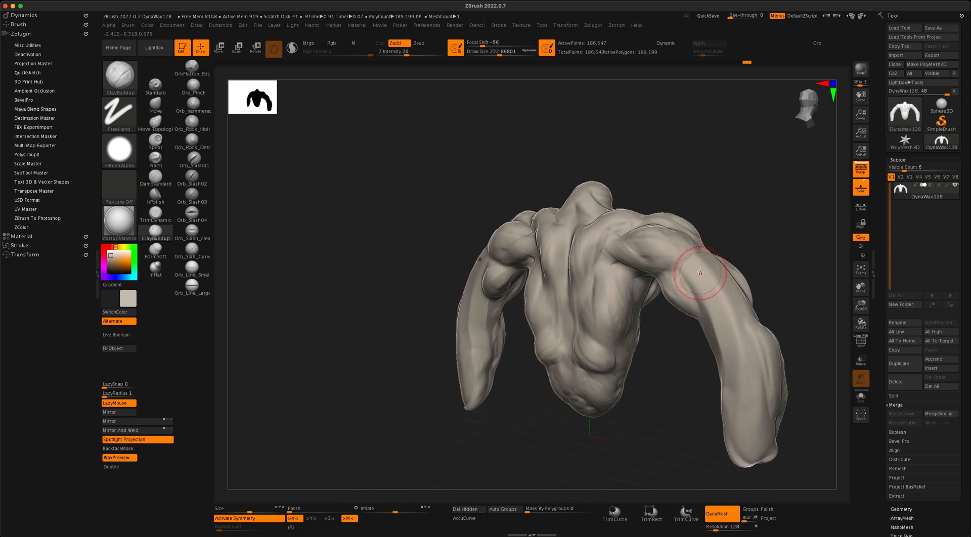
pyautogui.moveTo(726, 224); pyautogui.dragTo(754, 215)
pyautogui.moveTo(695, 278); pyautogui.dragTo(690, 283)
pyautogui.moveTo(723, 228)
pyautogui.mouseDown()
pyautogui.moveTo(736, 229)
pyautogui.moveTo(712, 184)
pyautogui.moveTo(718, 212)
pyautogui.moveTo(709, 201)
pyautogui.mouseUp()
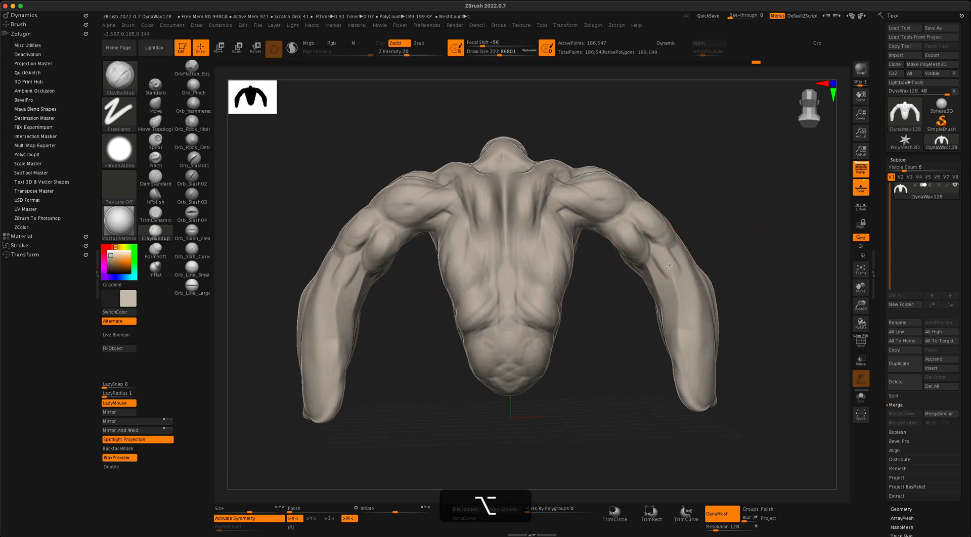
# Form rounded elbows on the back of both arms and connect them to the triceps.
pyautogui.moveTo(680, 295)
pyautogui.mouseDown()
pyautogui.moveTo(689, 292)
pyautogui.moveTo(666, 262)
pyautogui.moveTo(680, 280)
pyautogui.mouseUp()
pyautogui.moveTo(699, 212); pyautogui.dragTo(652, 223)
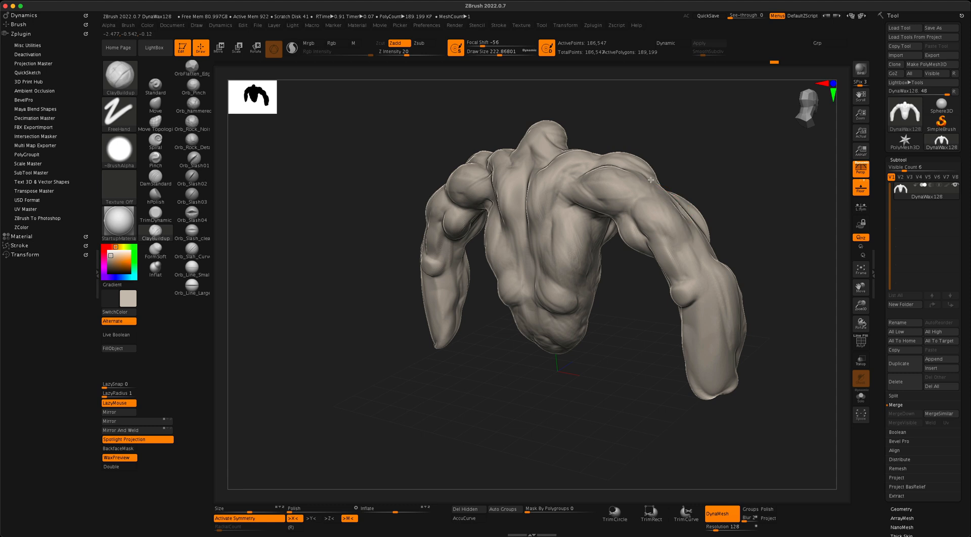
pyautogui.moveTo(727, 190); pyautogui.dragTo(732, 169)
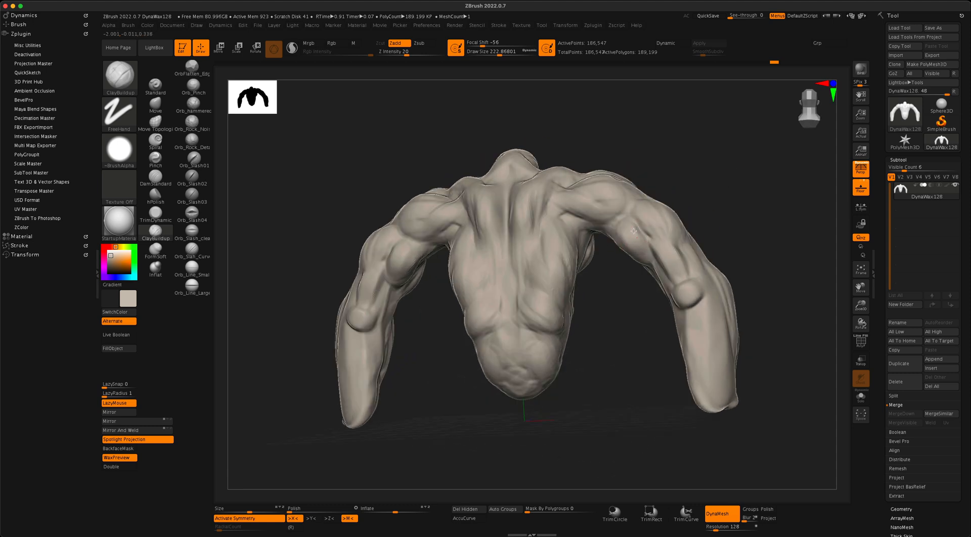
pyautogui.moveTo(772, 224); pyautogui.dragTo(743, 236)
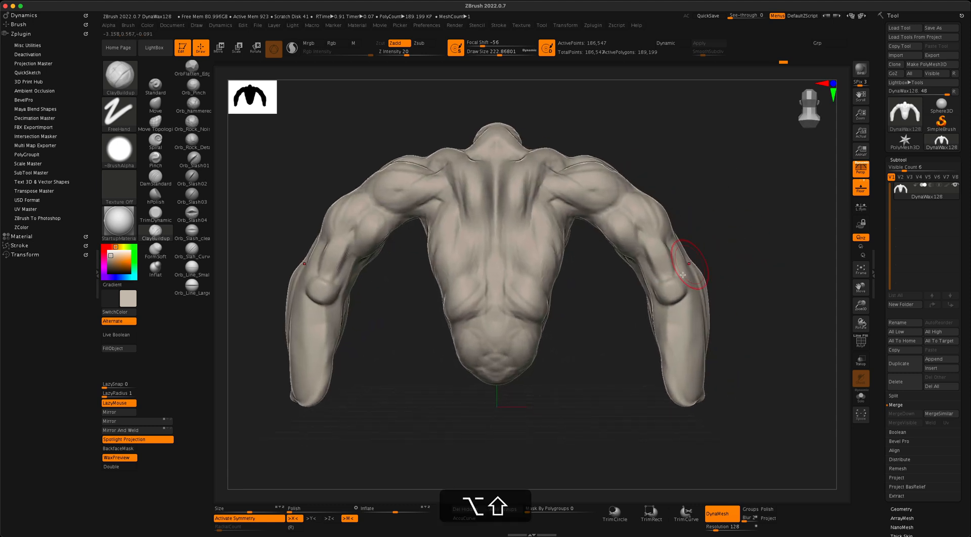
# Reshape the elbows and forearms inward from the back using the Move brush at a draw size of about 714.
pyautogui.click(155, 103)
pyautogui.press('s')
pyautogui.moveTo(695, 160); pyautogui.dragTo(702, 161)
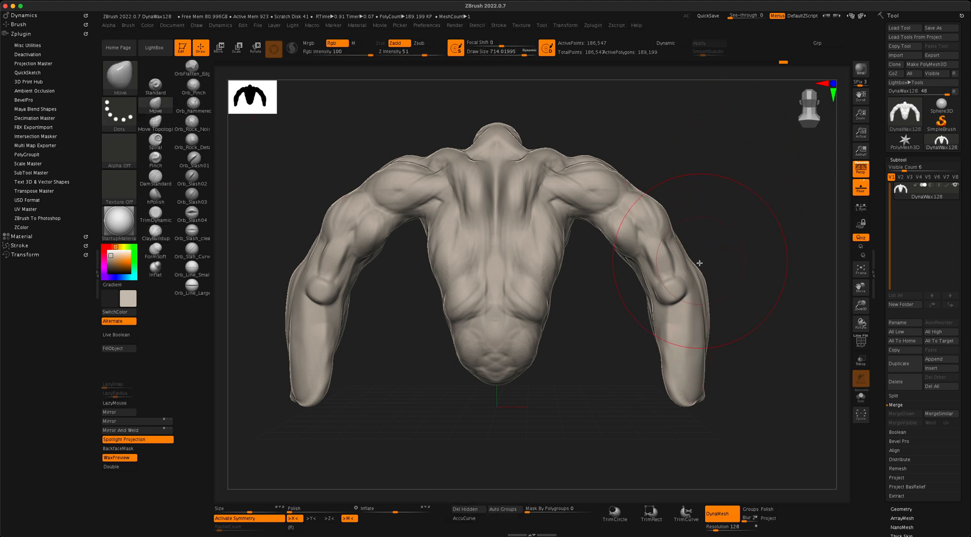
pyautogui.moveTo(634, 250); pyautogui.dragTo(623, 270)
pyautogui.moveTo(656, 302); pyautogui.dragTo(652, 305)
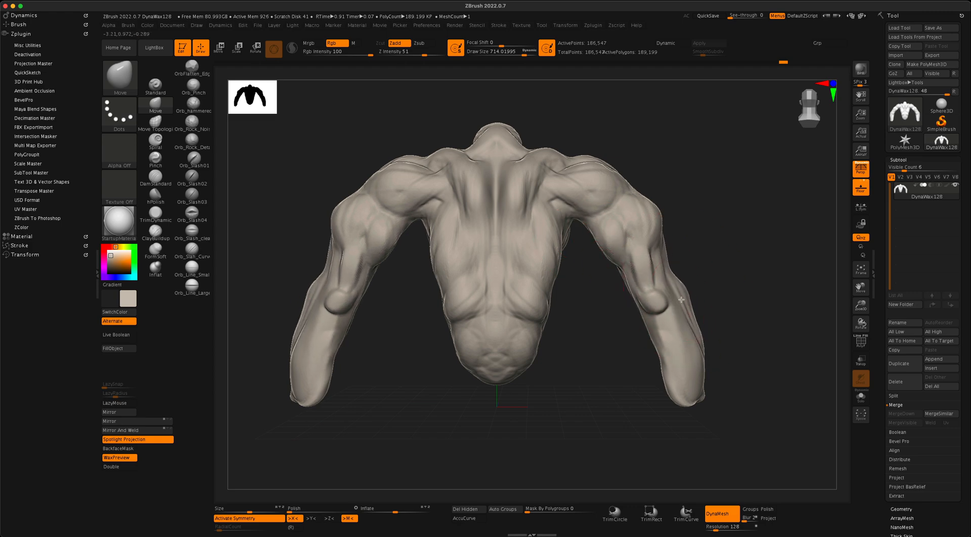
pyautogui.moveTo(689, 350); pyautogui.dragTo(694, 348)
# Adjust the arm and torso silhouette from the front using the Move brush, reducing its draw size to about 508.
pyautogui.moveTo(769, 319); pyautogui.dragTo(665, 325)
pyautogui.keyDown('alt'); pyautogui.moveTo(601, 282); pyautogui.dragTo(436, 271); pyautogui.keyUp('alt')
pyautogui.moveTo(515, 329); pyautogui.dragTo(530, 333)
pyautogui.press('s')
pyautogui.moveTo(472, 318)
pyautogui.mouseDown()
pyautogui.moveTo(462, 319)
pyautogui.moveTo(522, 336)
pyautogui.moveTo(503, 348)
pyautogui.moveTo(393, 355)
pyautogui.mouseUp()
pyautogui.keyDown('alt'); pyautogui.moveTo(661, 357); pyautogui.dragTo(643, 375); pyautogui.keyUp('alt')
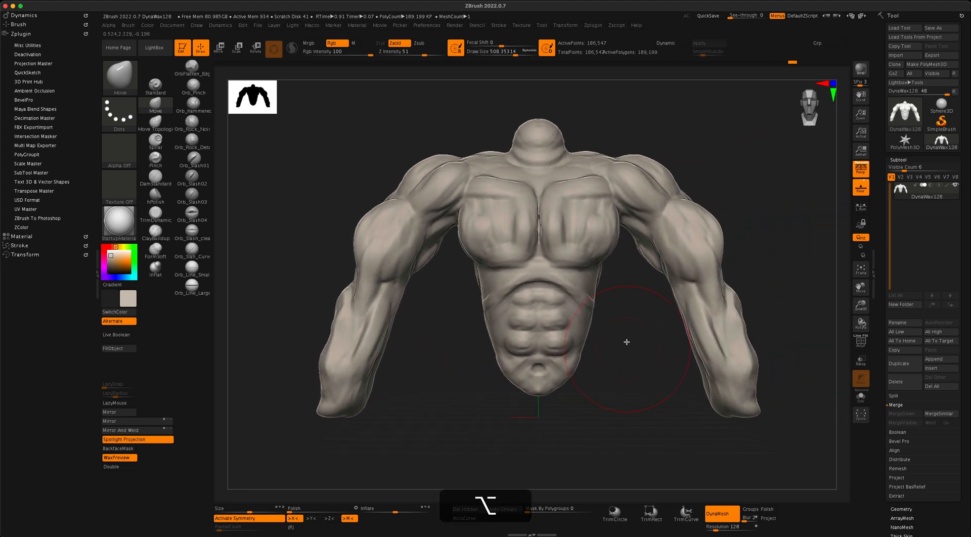
# Adjust the sides of the waist from the front using the Move brush, reducing its draw size to about 460.
pyautogui.press('s')
pyautogui.moveTo(637, 339); pyautogui.dragTo(613, 341)
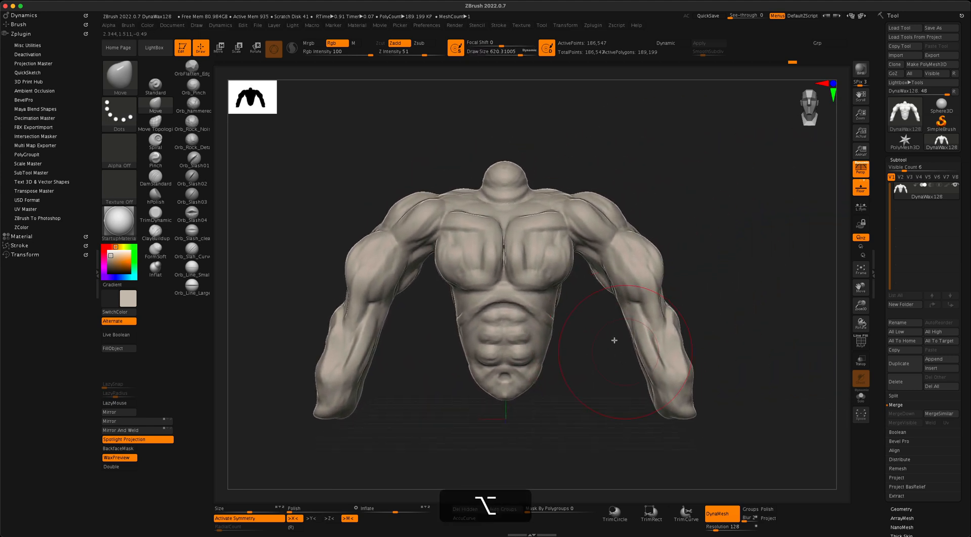
pyautogui.moveTo(554, 321)
pyautogui.mouseDown()
pyautogui.moveTo(540, 342)
pyautogui.moveTo(543, 367)
pyautogui.moveTo(549, 326)
pyautogui.mouseUp()
pyautogui.press('s')
pyautogui.click(572, 338)
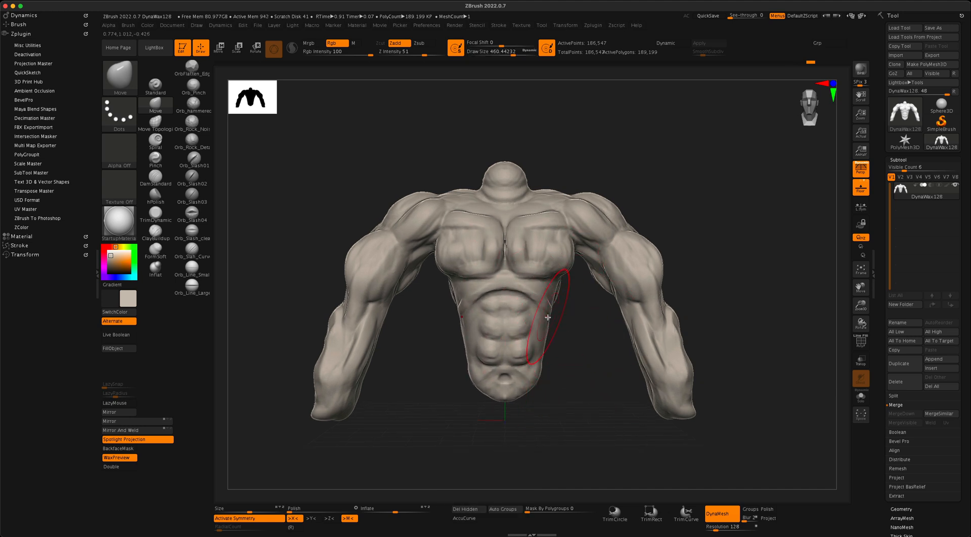
pyautogui.click(155, 232)
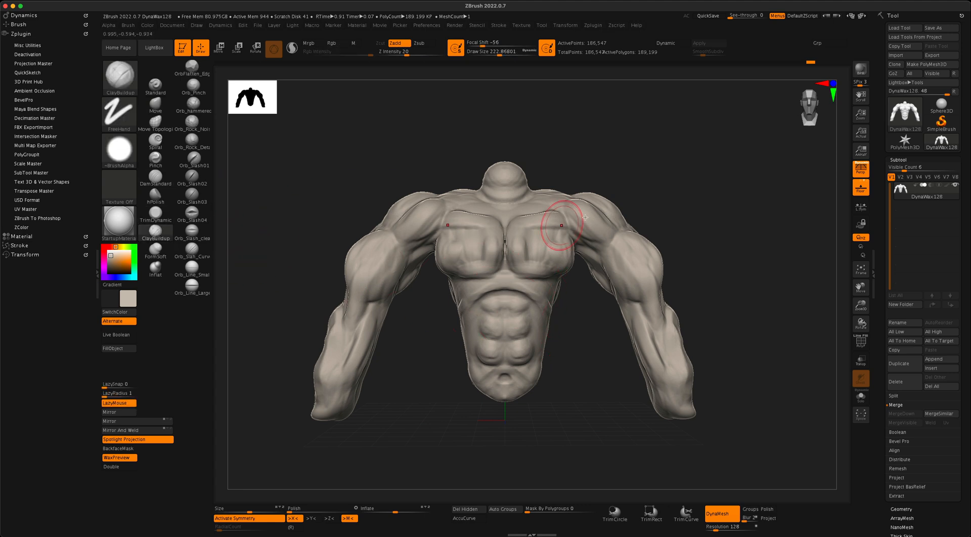
pyautogui.press('alt')
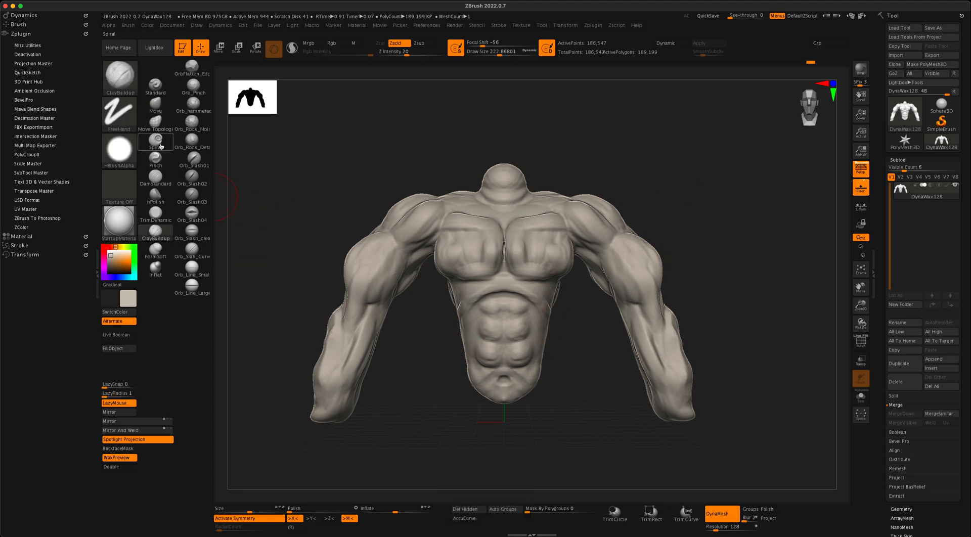
# Reshape the upper arms and forearms on both sides using the Move brush at a draw size of about 576.
pyautogui.click(155, 104)
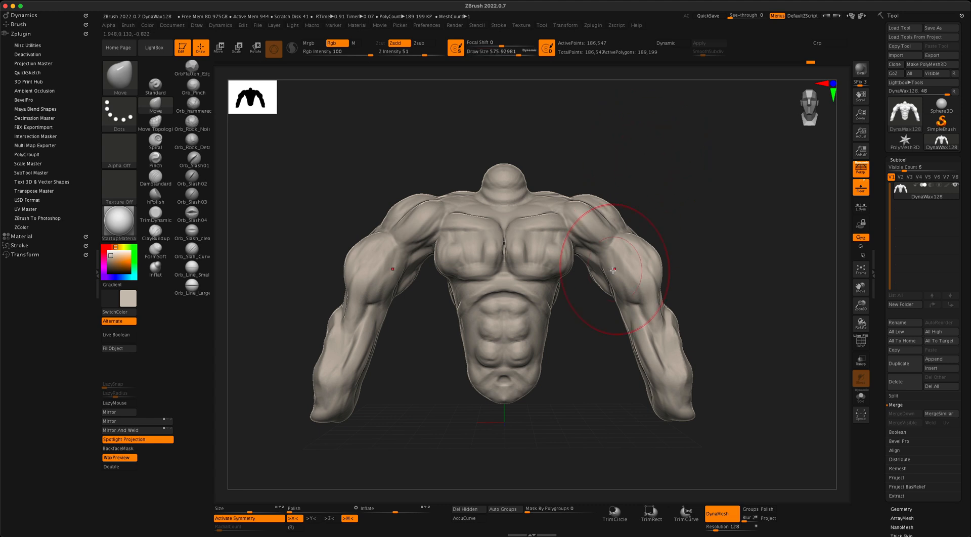
pyautogui.moveTo(606, 277); pyautogui.dragTo(645, 260)
pyautogui.moveTo(723, 253); pyautogui.dragTo(705, 243)
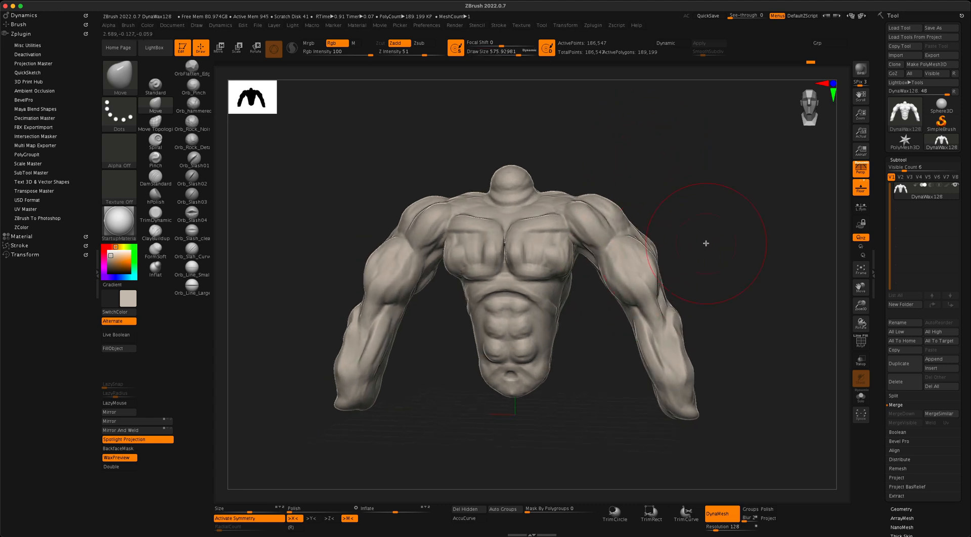
pyautogui.moveTo(666, 306); pyautogui.dragTo(653, 314)
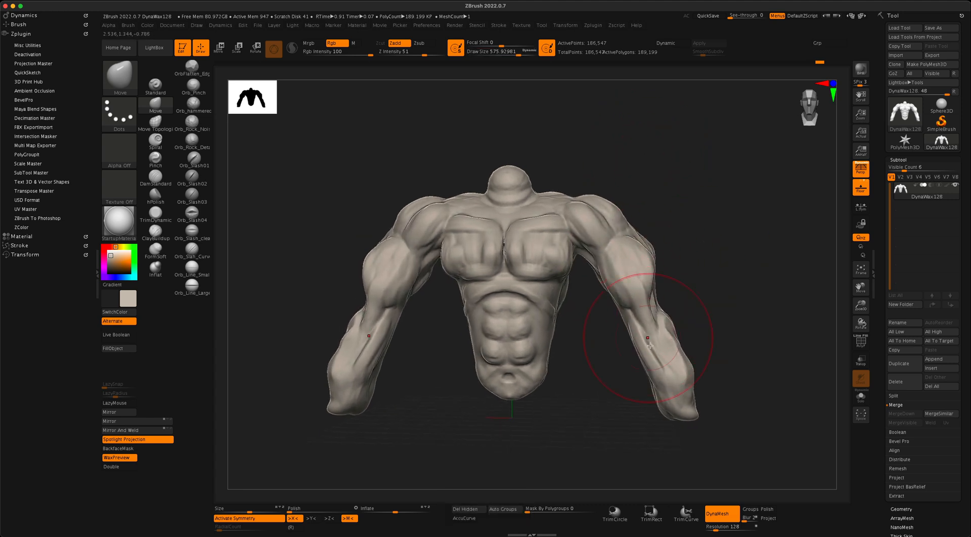
pyautogui.moveTo(656, 372)
pyautogui.mouseDown()
pyautogui.moveTo(646, 376)
pyautogui.moveTo(674, 353)
pyautogui.mouseUp()
pyautogui.moveTo(724, 312); pyautogui.dragTo(713, 271)
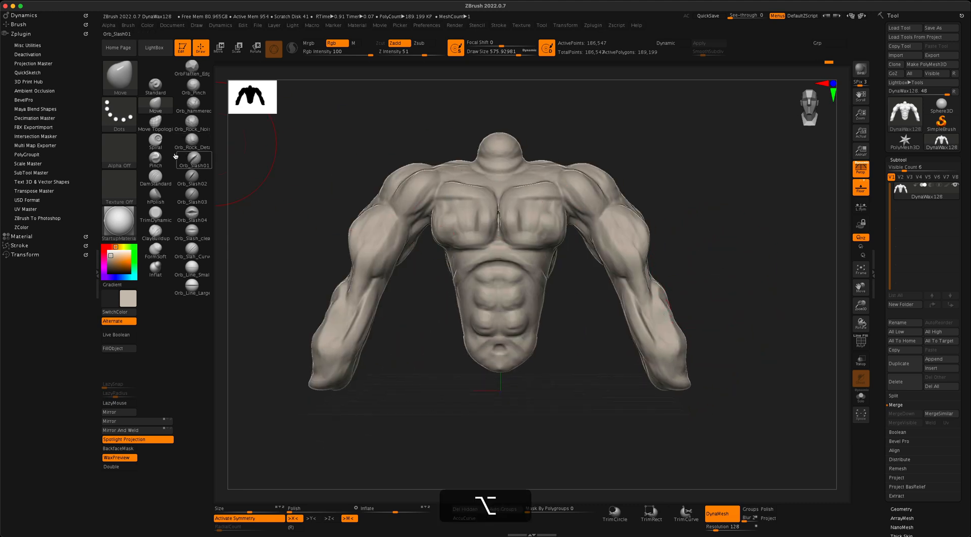
# Build up fuller, rounder pectorals with ClayBuildup at a draw size of about 223.
pyautogui.click(158, 232)
pyautogui.keyDown('alt'); pyautogui.moveTo(681, 157); pyautogui.dragTo(674, 196); pyautogui.keyUp('alt')
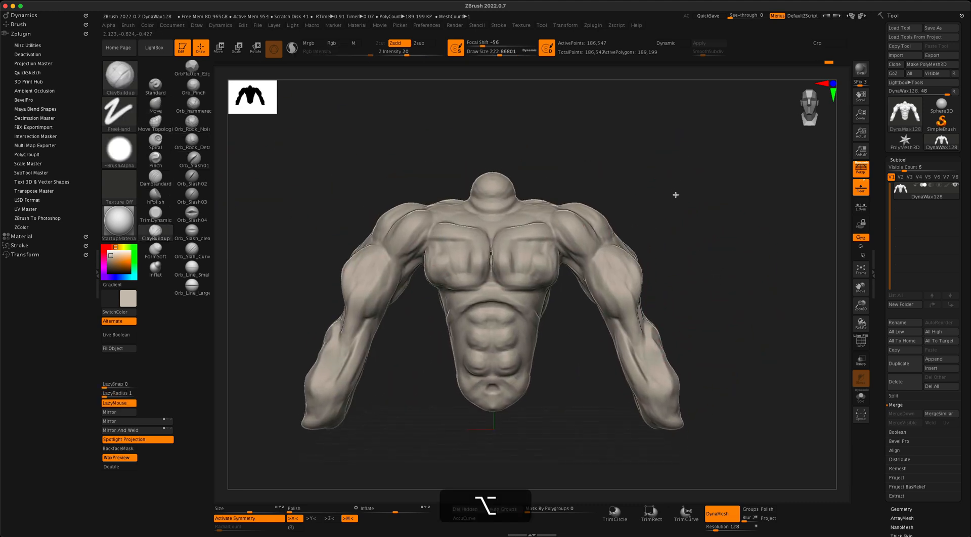
pyautogui.moveTo(510, 246)
pyautogui.mouseDown()
pyautogui.moveTo(512, 269)
pyautogui.moveTo(544, 276)
pyautogui.mouseUp()
pyautogui.moveTo(571, 325)
pyautogui.mouseDown()
pyautogui.moveTo(554, 306)
pyautogui.moveTo(578, 310)
pyautogui.mouseUp()
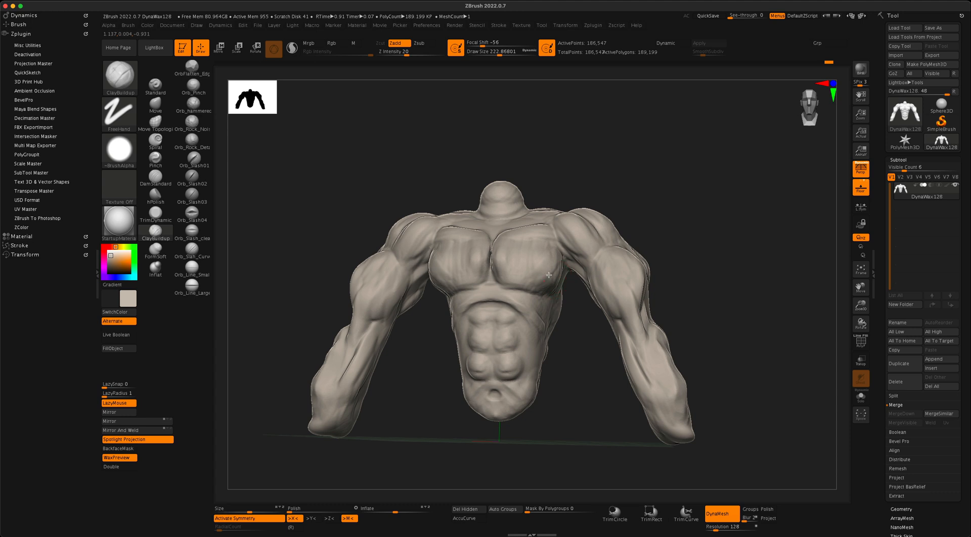
pyautogui.moveTo(560, 257); pyautogui.dragTo(551, 269)
pyautogui.moveTo(579, 311); pyautogui.dragTo(524, 279)
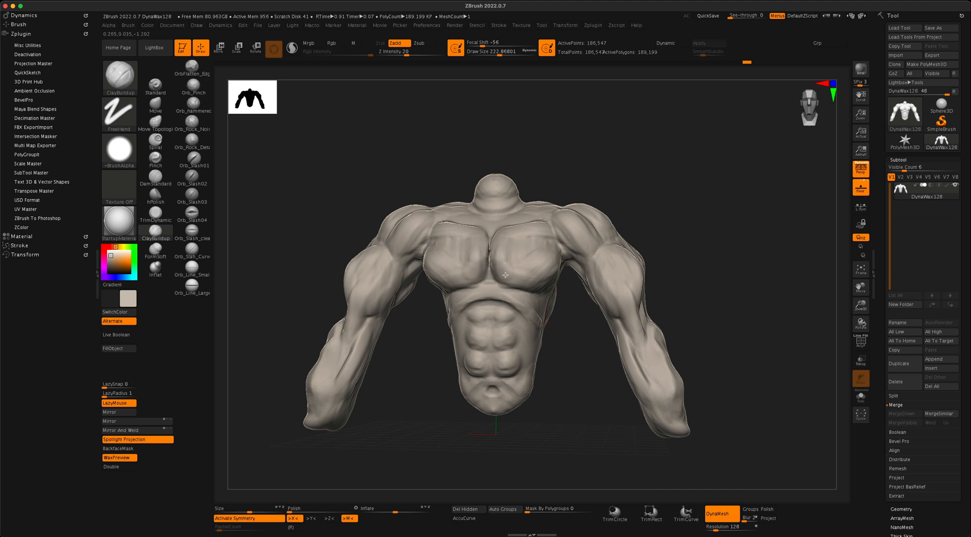
pyautogui.moveTo(513, 276); pyautogui.dragTo(500, 281)
pyautogui.moveTo(621, 204); pyautogui.dragTo(652, 197)
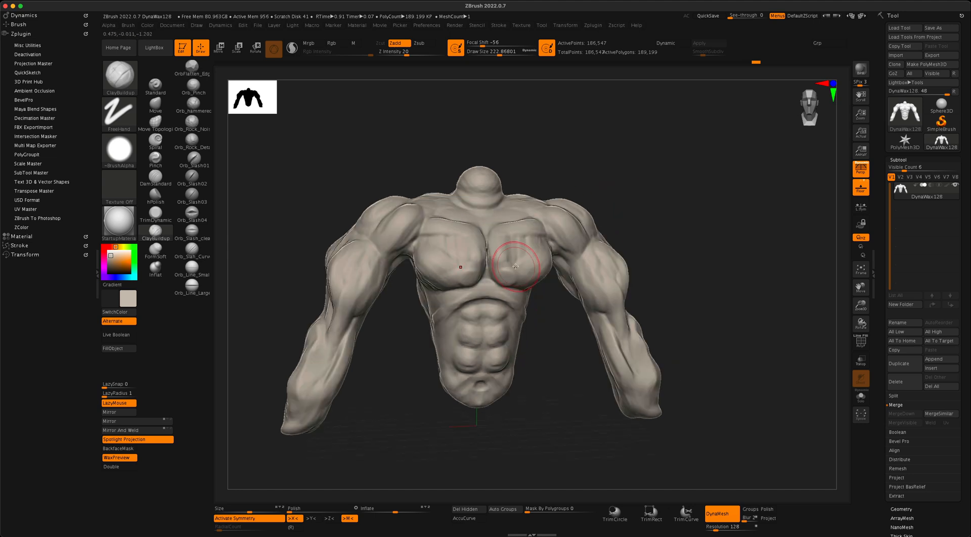
# Undo the last chest strokes and sculpt horizontal muscle fibres across the pectorals with ClayBuildup at a draw size of about 149.
pyautogui.press('super+z')
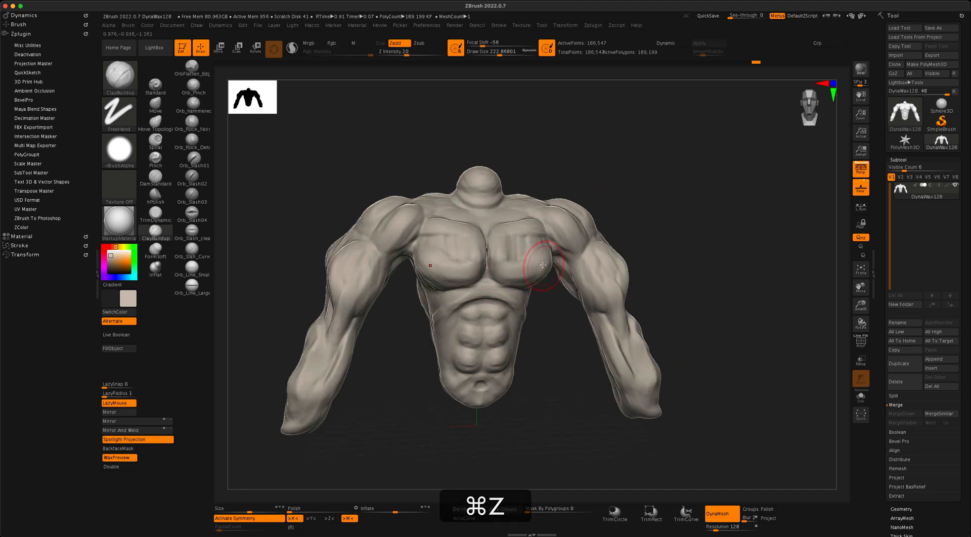
pyautogui.press('super+z')
pyautogui.press('super+s')
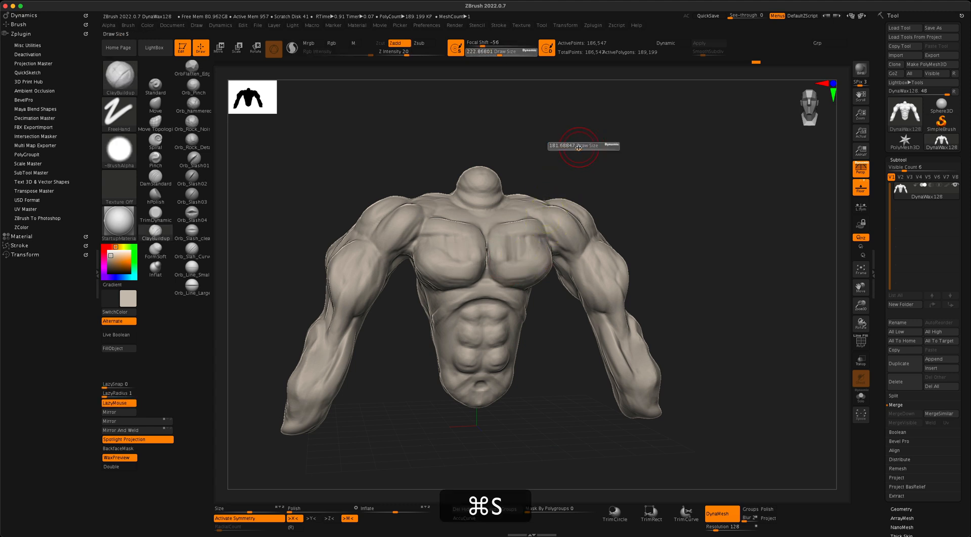
pyautogui.moveTo(578, 148)
pyautogui.mouseDown()
pyautogui.moveTo(594, 168)
pyautogui.moveTo(621, 153)
pyautogui.mouseUp()
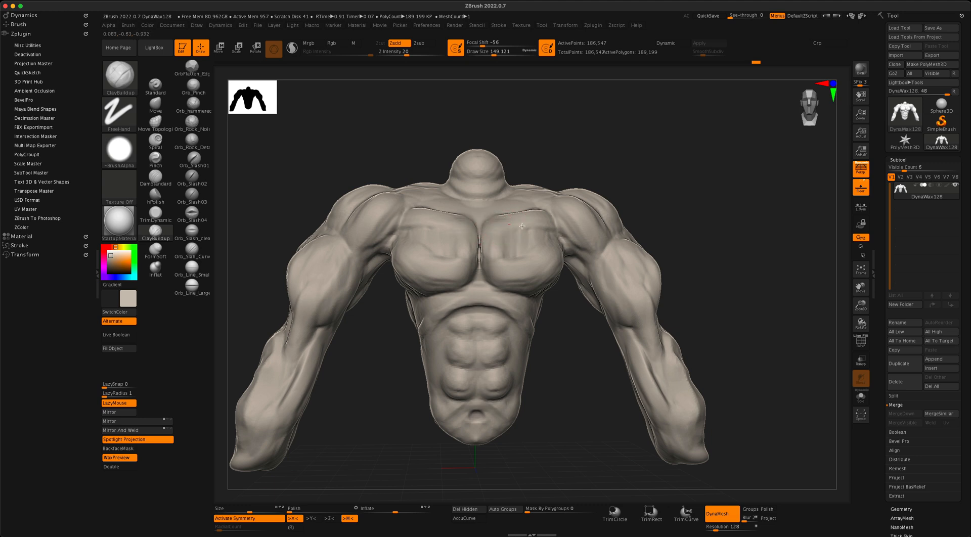
pyautogui.moveTo(488, 225)
pyautogui.mouseDown()
pyautogui.moveTo(527, 226)
pyautogui.moveTo(515, 241)
pyautogui.moveTo(537, 245)
pyautogui.mouseUp()
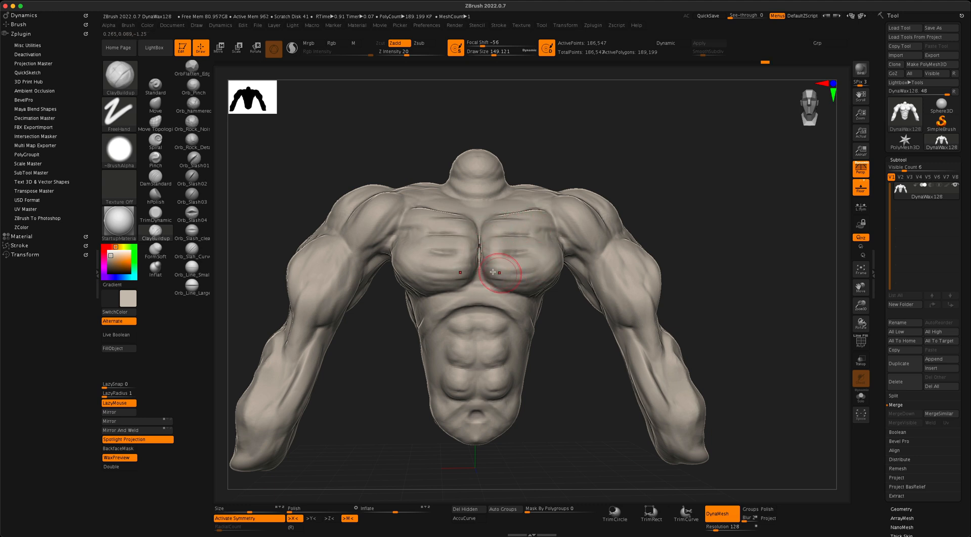
pyautogui.moveTo(495, 256)
pyautogui.mouseDown()
pyautogui.moveTo(503, 252)
pyautogui.moveTo(505, 264)
pyautogui.moveTo(505, 245)
pyautogui.moveTo(533, 245)
pyautogui.mouseUp()
pyautogui.moveTo(485, 225); pyautogui.dragTo(535, 226)
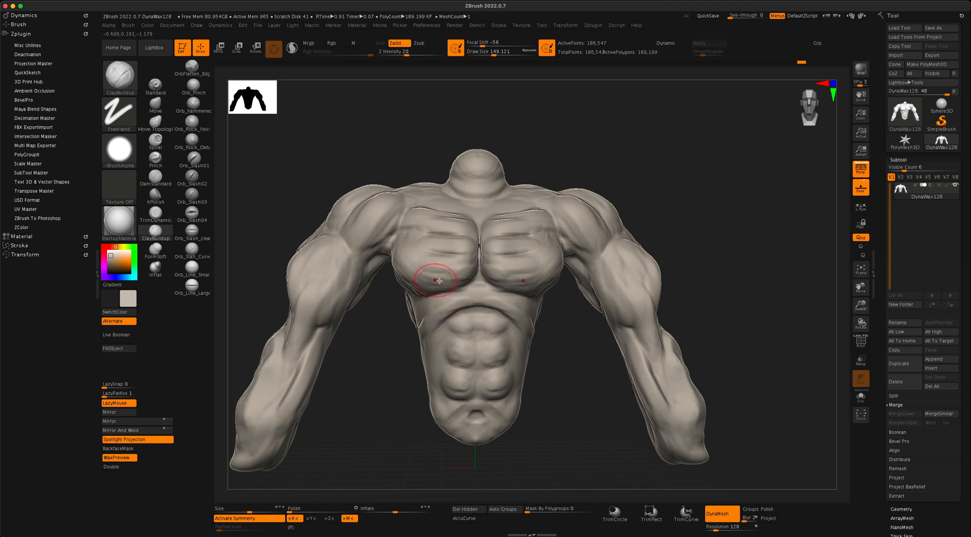
# Build rounded muscle forms along the rib cage arch between the pectorals and the abdomen.
pyautogui.moveTo(437, 319); pyautogui.dragTo(526, 323)
pyautogui.moveTo(448, 313)
pyautogui.mouseDown()
pyautogui.moveTo(425, 316)
pyautogui.moveTo(498, 309)
pyautogui.moveTo(446, 303)
pyautogui.mouseUp()
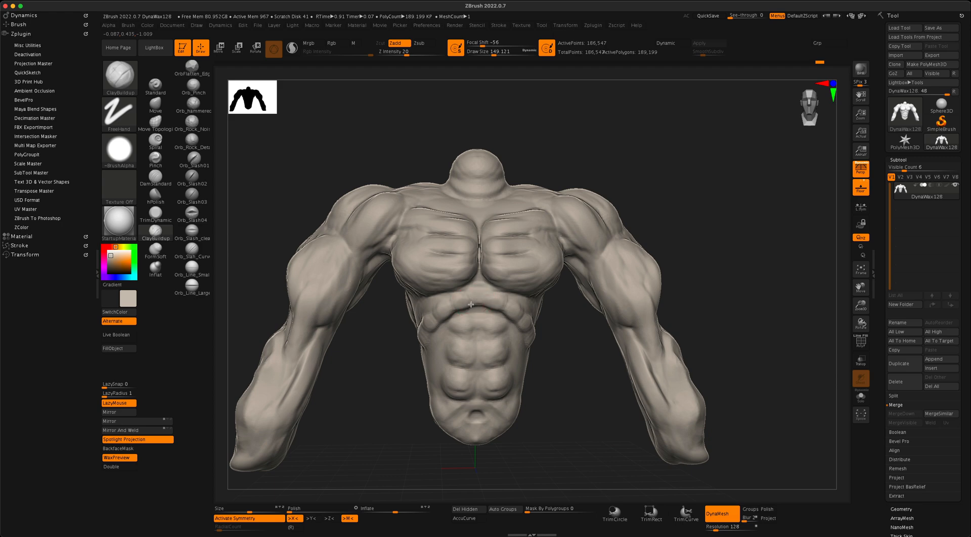
pyautogui.moveTo(467, 306); pyautogui.dragTo(441, 310)
# Sculpt the serratus and rib forms along the sides of the torso beneath the armpits.
pyautogui.moveTo(574, 335)
pyautogui.mouseDown()
pyautogui.moveTo(558, 322)
pyautogui.moveTo(568, 298)
pyautogui.moveTo(568, 310)
pyautogui.moveTo(529, 301)
pyautogui.mouseUp()
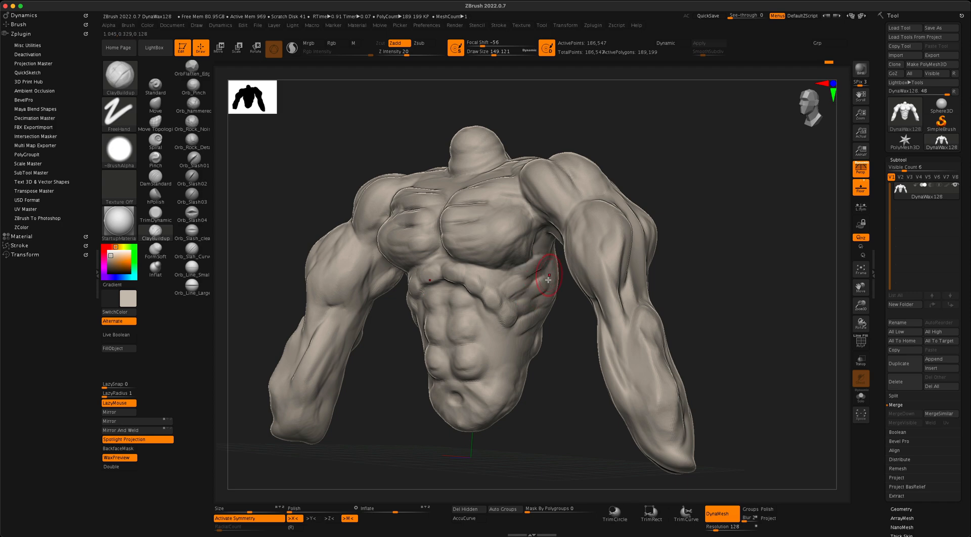
pyautogui.moveTo(537, 309)
pyautogui.mouseDown(button='right')
pyautogui.moveTo(568, 325)
pyautogui.moveTo(532, 303)
pyautogui.mouseUp(button='right')
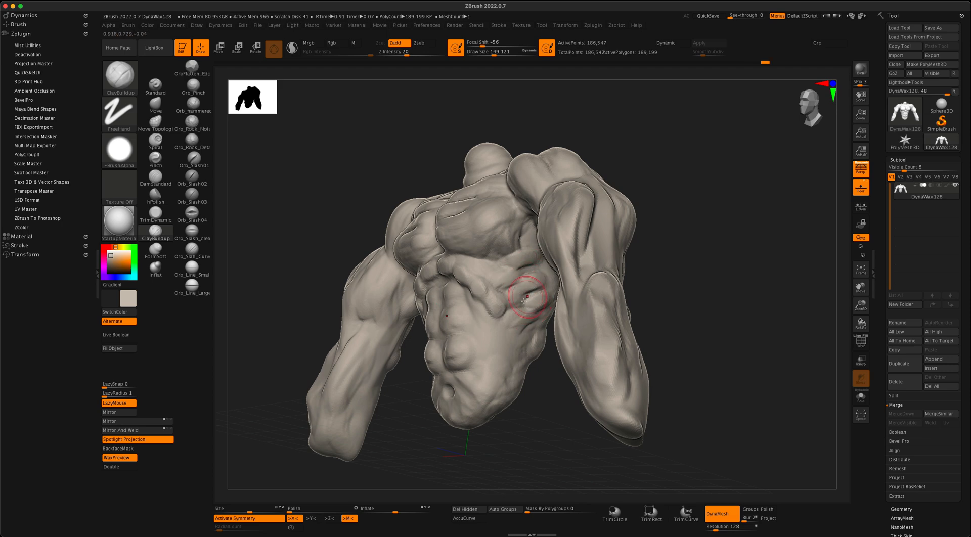
pyautogui.moveTo(545, 304); pyautogui.dragTo(539, 346, button='right')
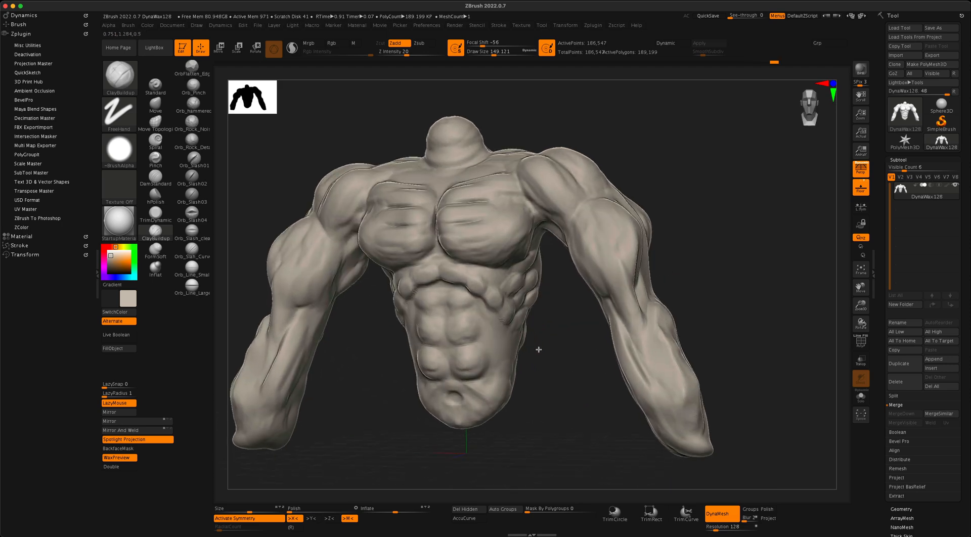
pyautogui.moveTo(492, 326); pyautogui.dragTo(496, 320, button='right')
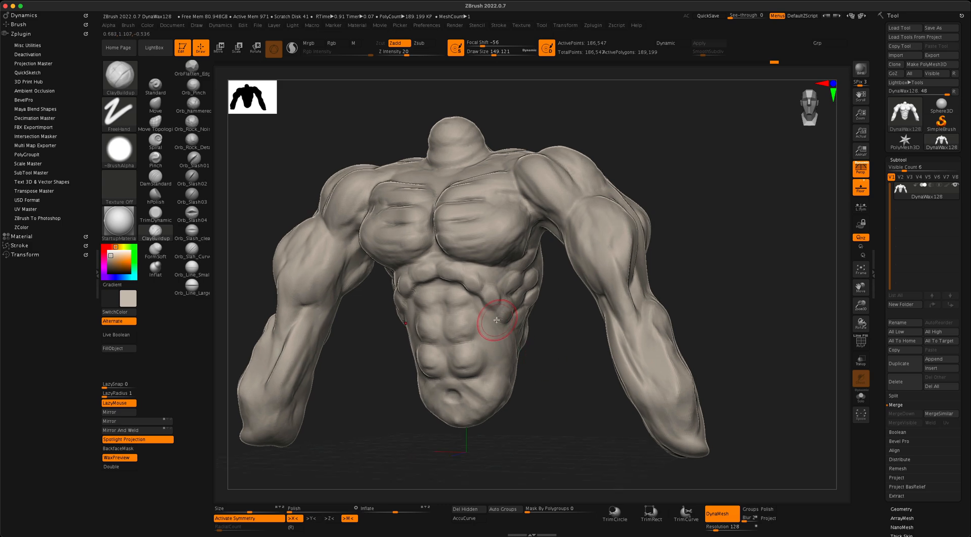
# Carve the abdominal centre line and sharpen the six-pack blocks with ClayBuildup at a draw size of about 101.
pyautogui.moveTo(539, 344)
pyautogui.mouseDown()
pyautogui.moveTo(559, 329)
pyautogui.moveTo(494, 329)
pyautogui.mouseUp()
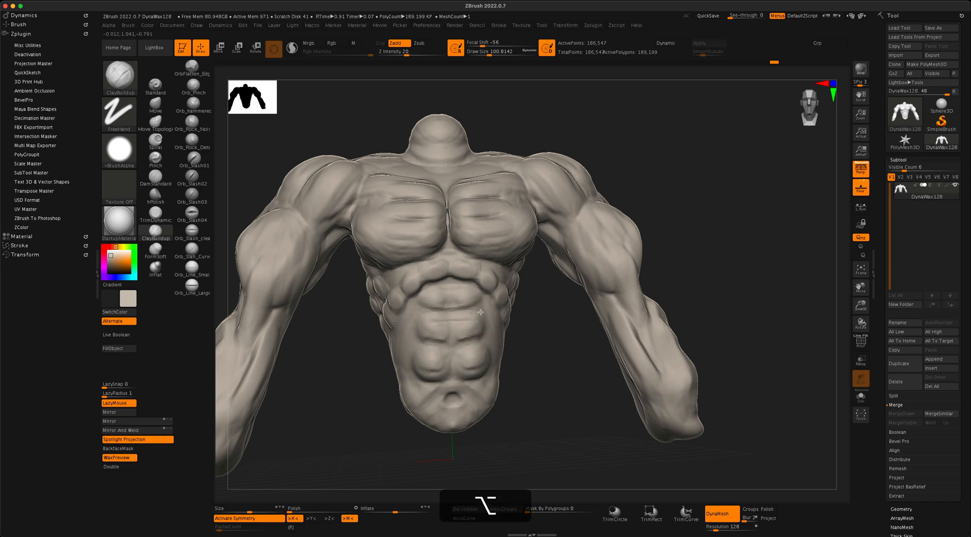
pyautogui.moveTo(450, 310)
pyautogui.keyDown('alt'); pyautogui.mouseDown()
pyautogui.moveTo(451, 295)
pyautogui.moveTo(448, 348)
pyautogui.mouseUp(); pyautogui.keyUp('alt')
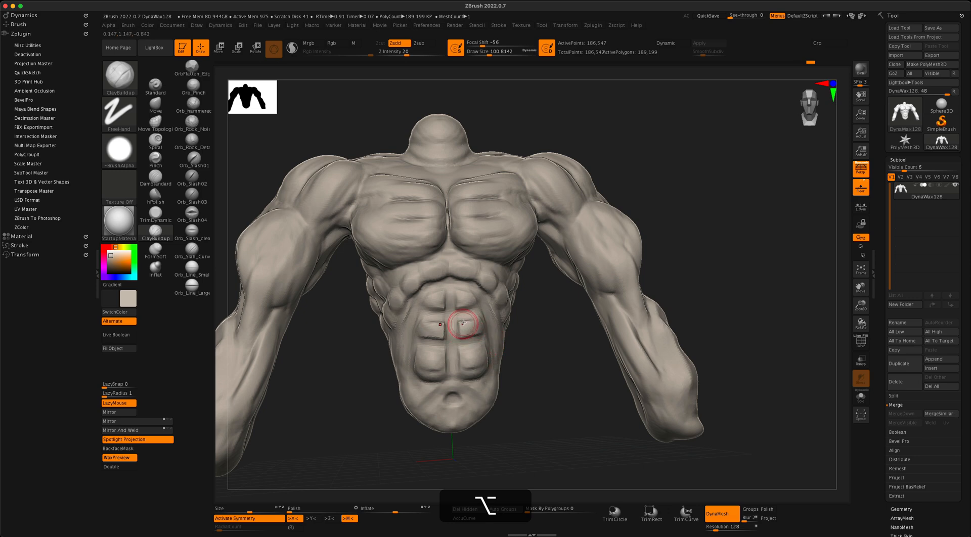
pyautogui.moveTo(477, 326); pyautogui.dragTo(473, 336)
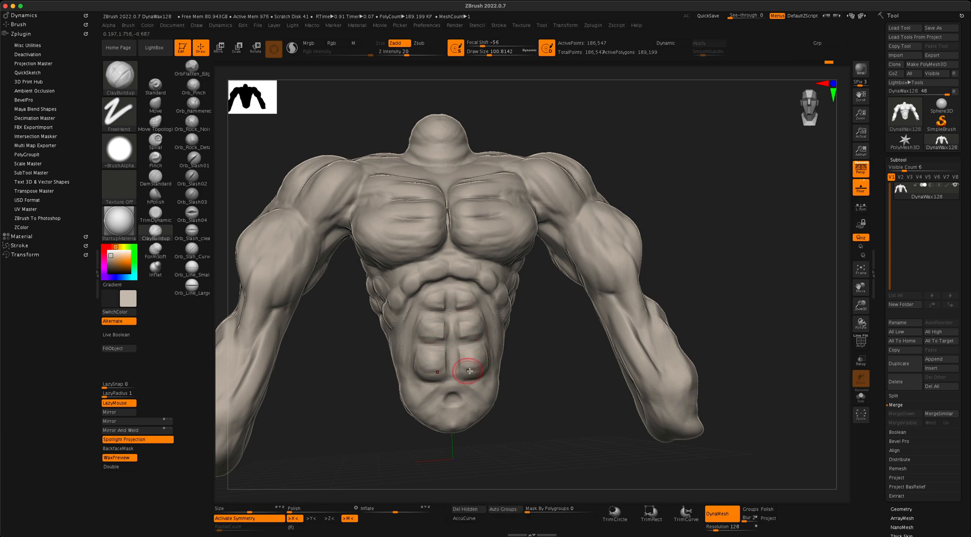
# Carve the navel deeper into the lower abdomen and reshape it with the Move brush at a draw size of about 158.
pyautogui.keyDown('alt'); pyautogui.moveTo(455, 398); pyautogui.dragTo(456, 400); pyautogui.keyUp('alt')
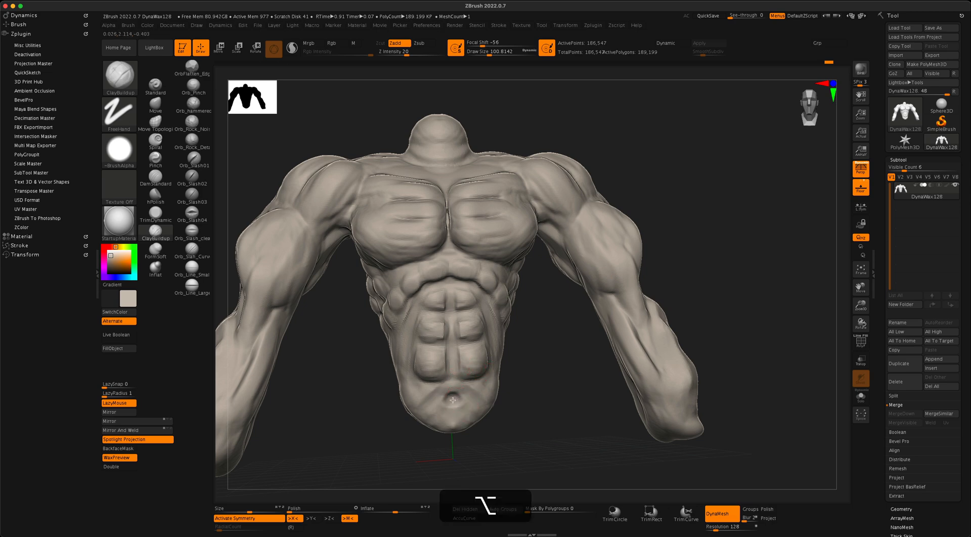
pyautogui.moveTo(532, 371); pyautogui.dragTo(548, 335)
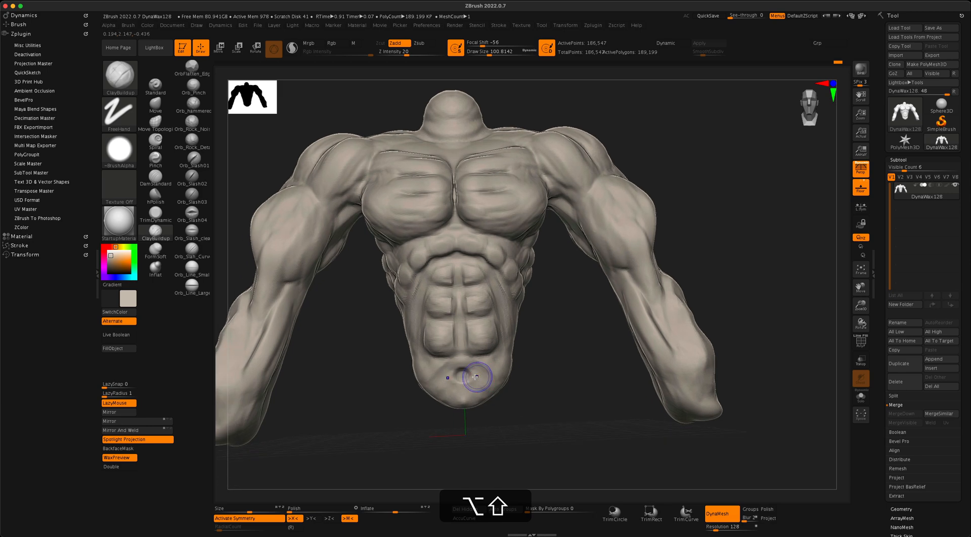
pyautogui.keyDown('alt'); pyautogui.moveTo(467, 375); pyautogui.dragTo(465, 378); pyautogui.keyUp('alt')
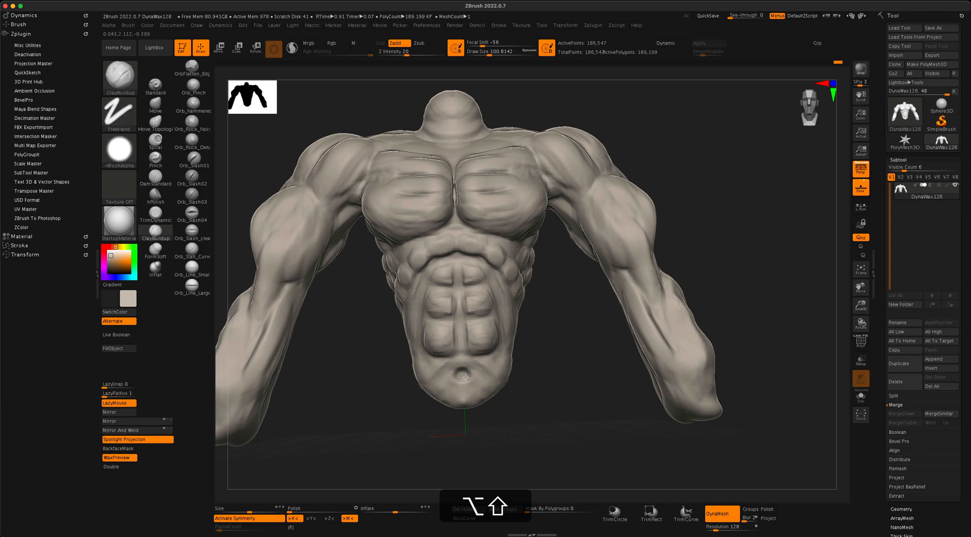
pyautogui.click(148, 110)
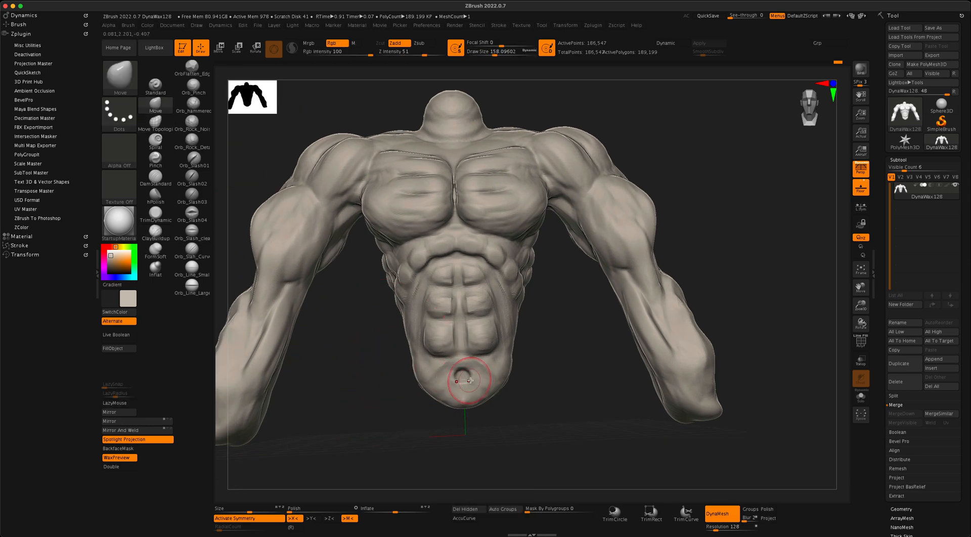
pyautogui.moveTo(465, 377); pyautogui.dragTo(465, 371)
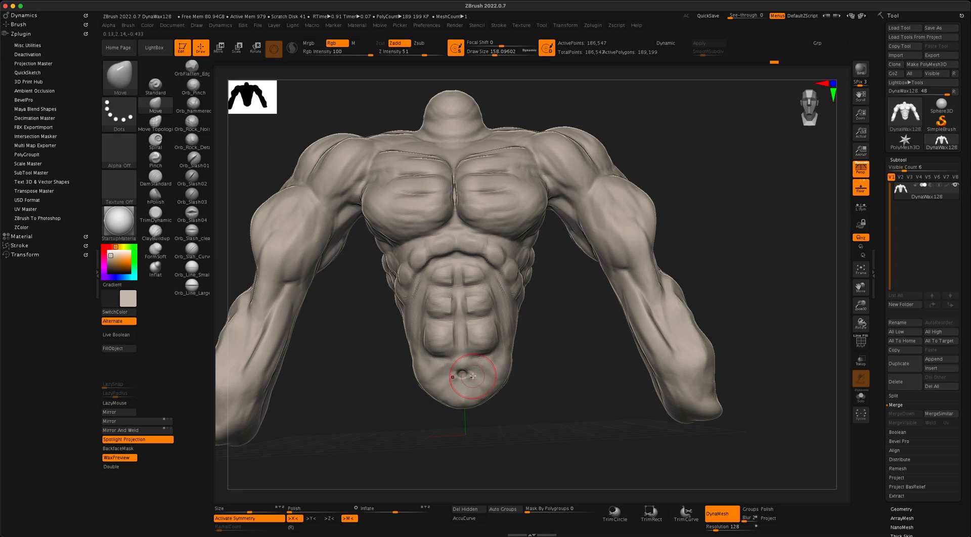
# Refine the torso shape from the front using the Move brush at a draw size of about 318.
pyautogui.moveTo(562, 350)
pyautogui.mouseDown()
pyautogui.moveTo(552, 348)
pyautogui.moveTo(570, 353)
pyautogui.moveTo(564, 339)
pyautogui.mouseUp()
pyautogui.press('s')
pyautogui.moveTo(553, 306); pyautogui.dragTo(546, 275)
pyautogui.press('s')
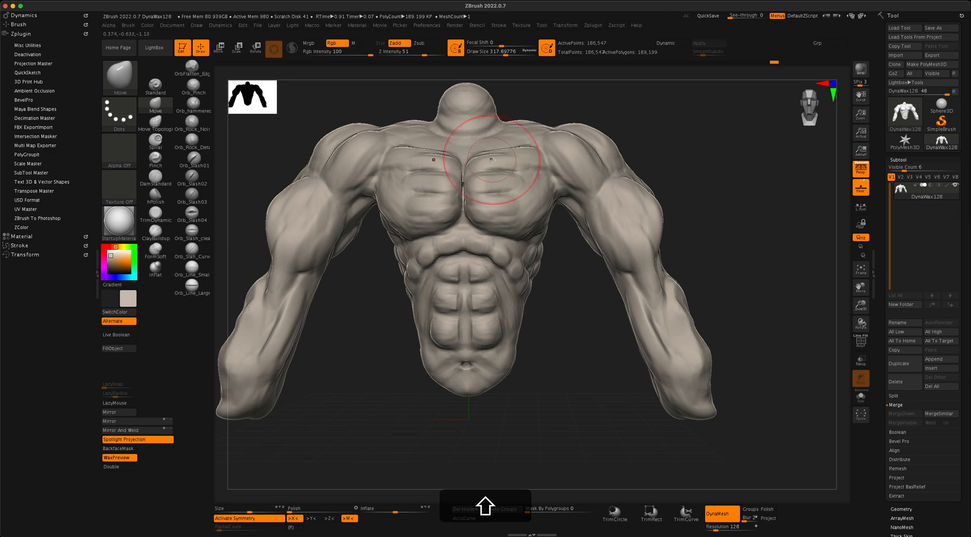
# Sculpt the neck muscles and carve the front of the throat with ClayBuildup at a draw size of about 101.
pyautogui.click(156, 231)
pyautogui.keyDown('alt'); pyautogui.moveTo(633, 98); pyautogui.dragTo(632, 182); pyautogui.keyUp('alt')
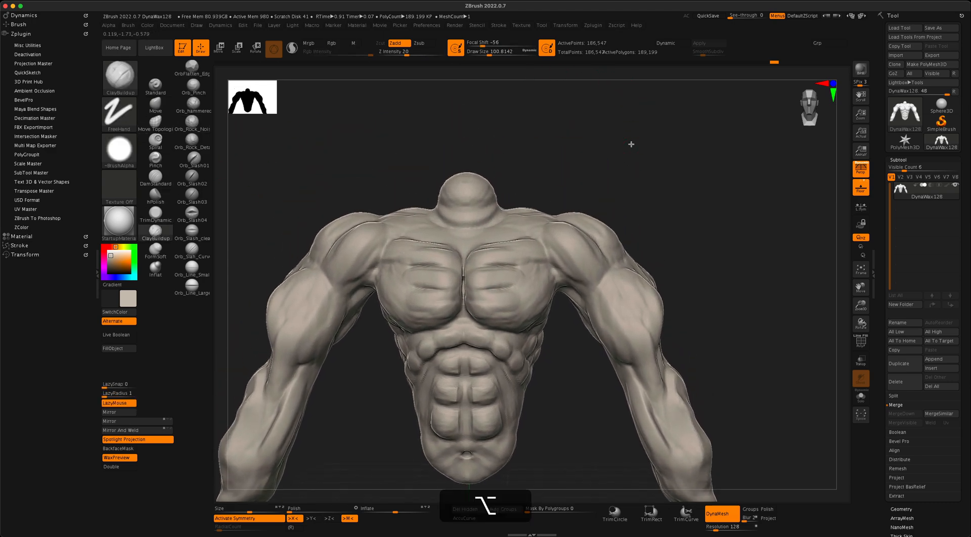
pyautogui.keyDown('alt'); pyautogui.moveTo(631, 144); pyautogui.dragTo(631, 134); pyautogui.keyUp('alt')
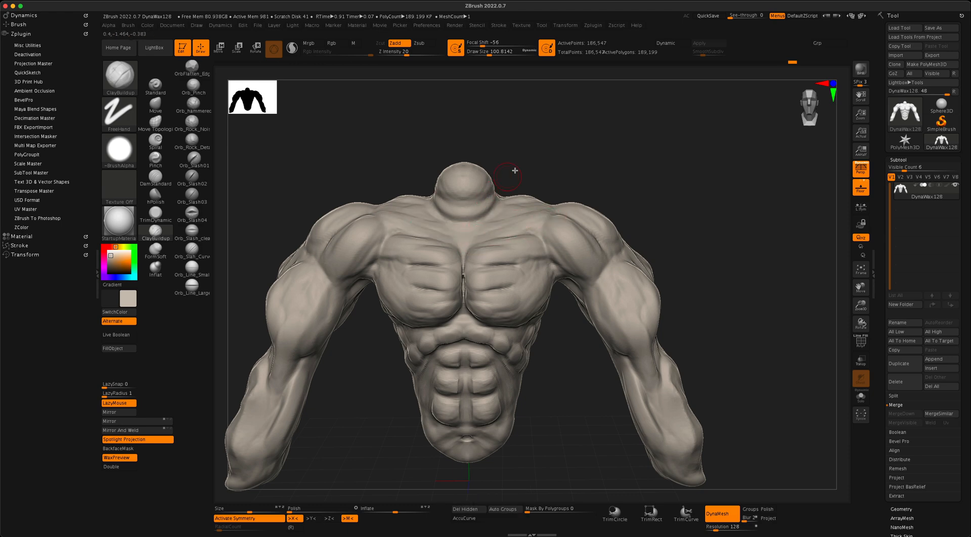
pyautogui.moveTo(514, 170); pyautogui.dragTo(549, 185)
pyautogui.moveTo(536, 108); pyautogui.dragTo(510, 114)
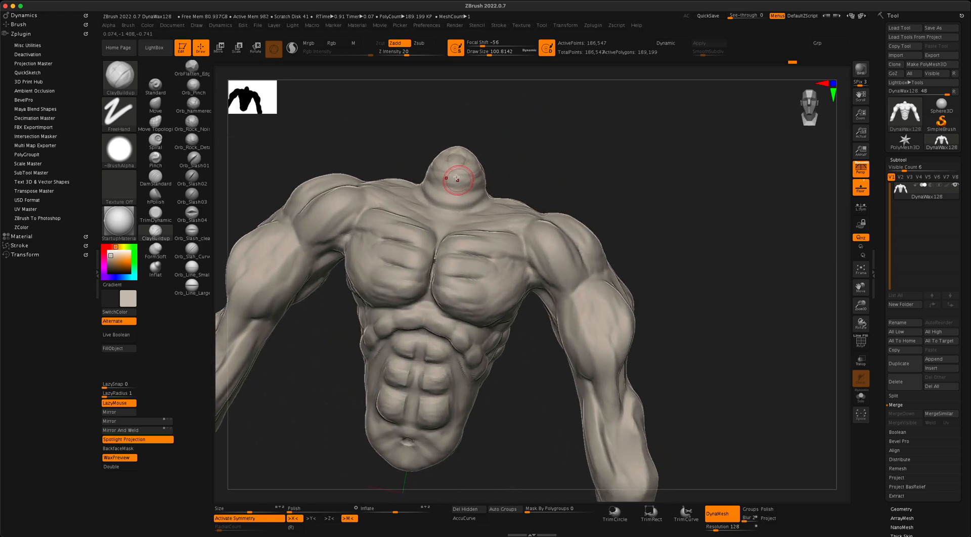
pyautogui.keyDown('shift'); pyautogui.moveTo(553, 144); pyautogui.dragTo(554, 141); pyautogui.keyUp('shift')
pyautogui.keyDown('alt'); pyautogui.moveTo(464, 166); pyautogui.dragTo(464, 194); pyautogui.keyUp('alt')
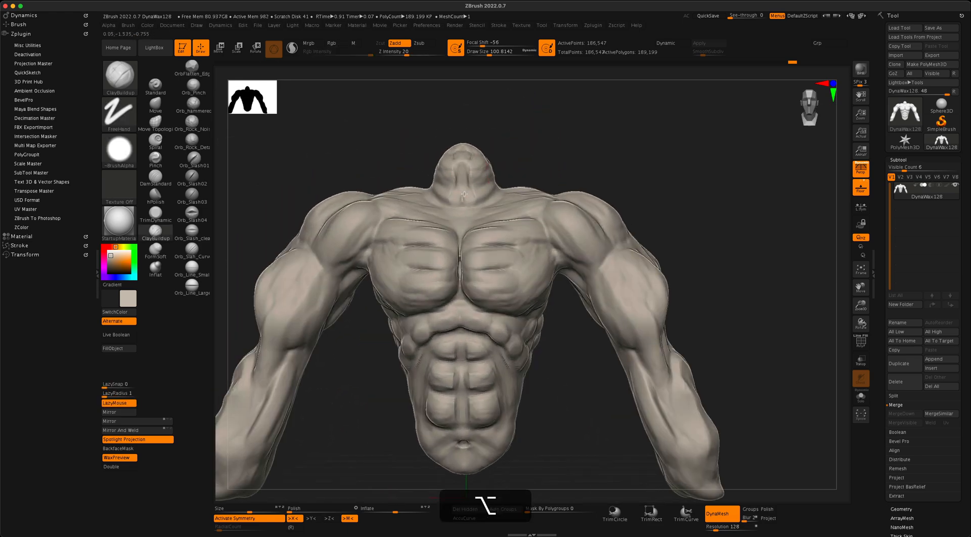
# Deepen the throat hollow and build up the trapezius slopes between neck and shoulders with ClayBuildup at a draw size of about 163.
pyautogui.keyDown('alt'); pyautogui.moveTo(470, 162); pyautogui.dragTo(469, 194); pyautogui.keyUp('alt')
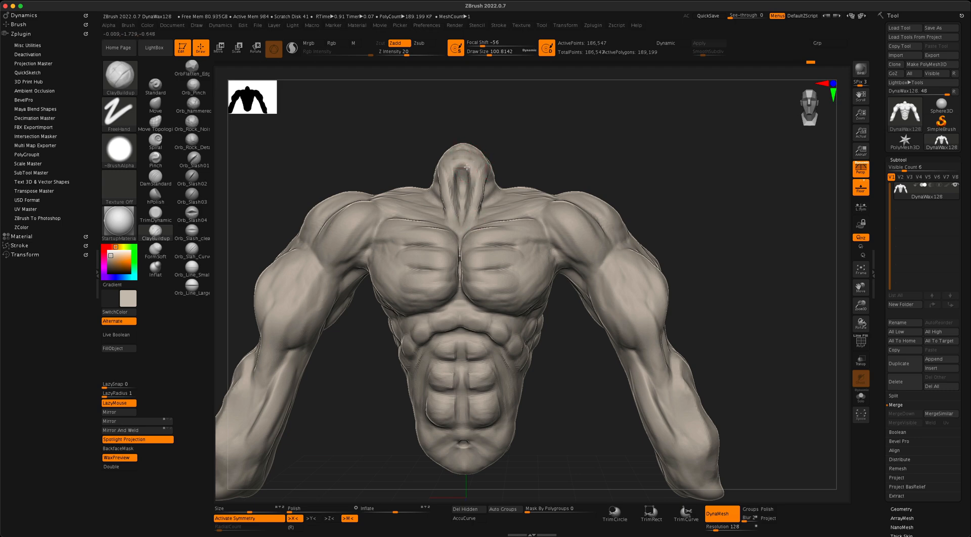
pyautogui.moveTo(527, 146)
pyautogui.mouseDown()
pyautogui.moveTo(545, 139)
pyautogui.moveTo(496, 179)
pyautogui.mouseUp()
pyautogui.press('s')
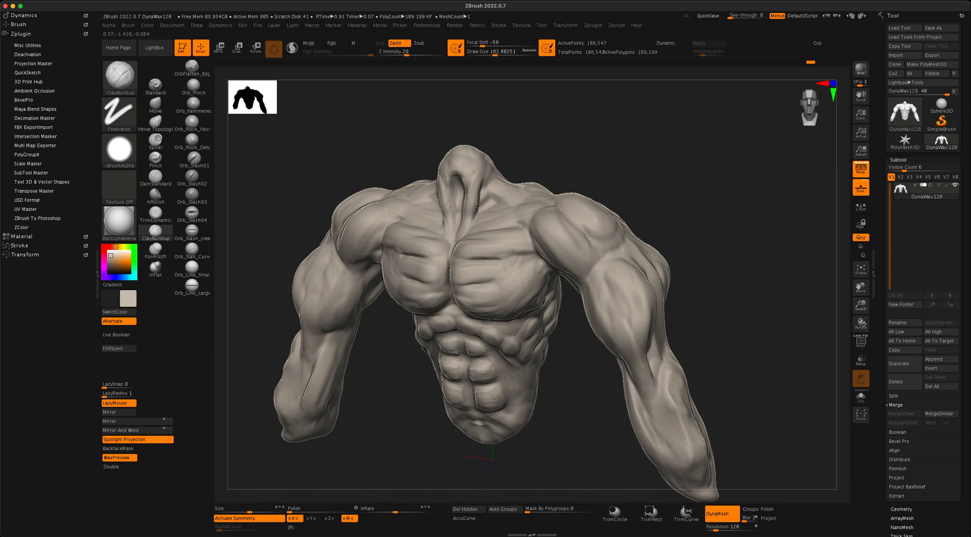
pyautogui.moveTo(563, 154)
pyautogui.mouseDown()
pyautogui.moveTo(538, 163)
pyautogui.moveTo(582, 150)
pyautogui.moveTo(524, 194)
pyautogui.moveTo(521, 181)
pyautogui.moveTo(602, 121)
pyautogui.mouseUp()
pyautogui.moveTo(515, 194); pyautogui.dragTo(573, 136, button='right')
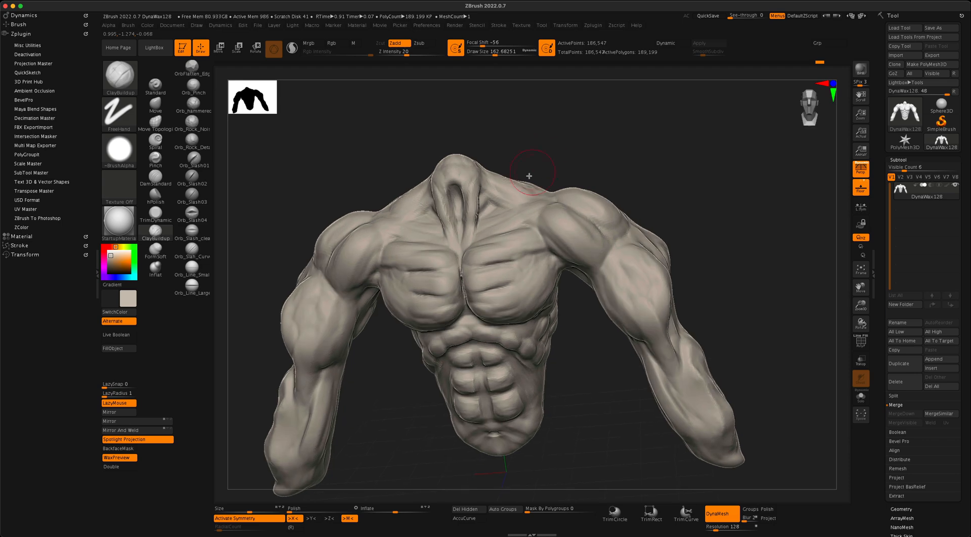
pyautogui.moveTo(581, 164)
pyautogui.mouseDown()
pyautogui.moveTo(570, 163)
pyautogui.moveTo(569, 190)
pyautogui.mouseUp()
pyautogui.moveTo(621, 161); pyautogui.dragTo(571, 204)
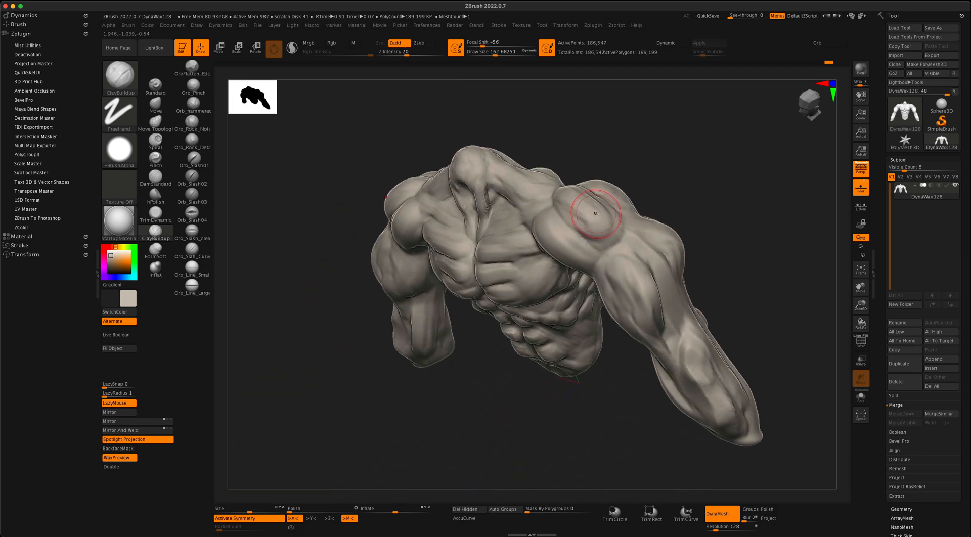
pyautogui.moveTo(595, 214); pyautogui.dragTo(608, 169, button='right')
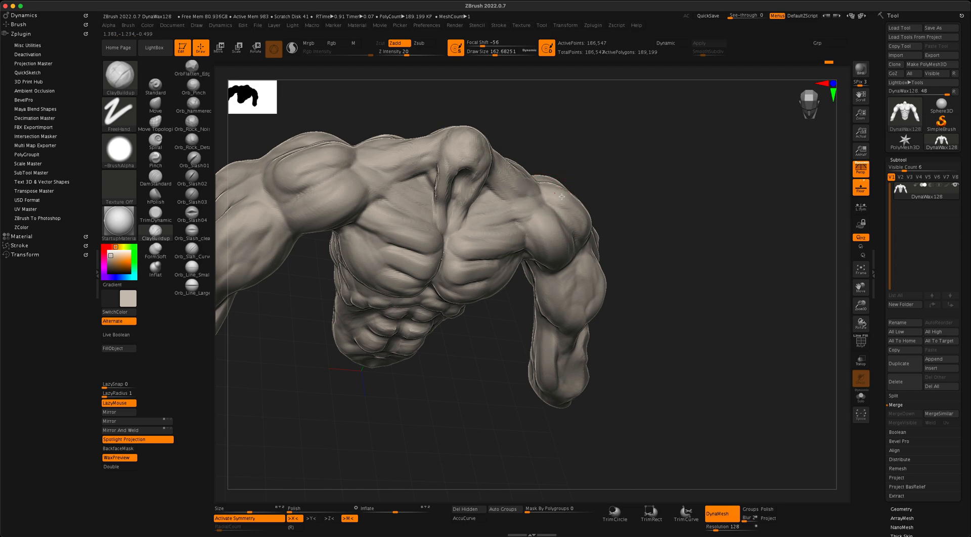
pyautogui.moveTo(561, 196); pyautogui.dragTo(599, 200, button='right')
pyautogui.moveTo(661, 148)
pyautogui.mouseDown()
pyautogui.moveTo(663, 132)
pyautogui.moveTo(648, 141)
pyautogui.moveTo(652, 152)
pyautogui.moveTo(666, 140)
pyautogui.mouseUp()
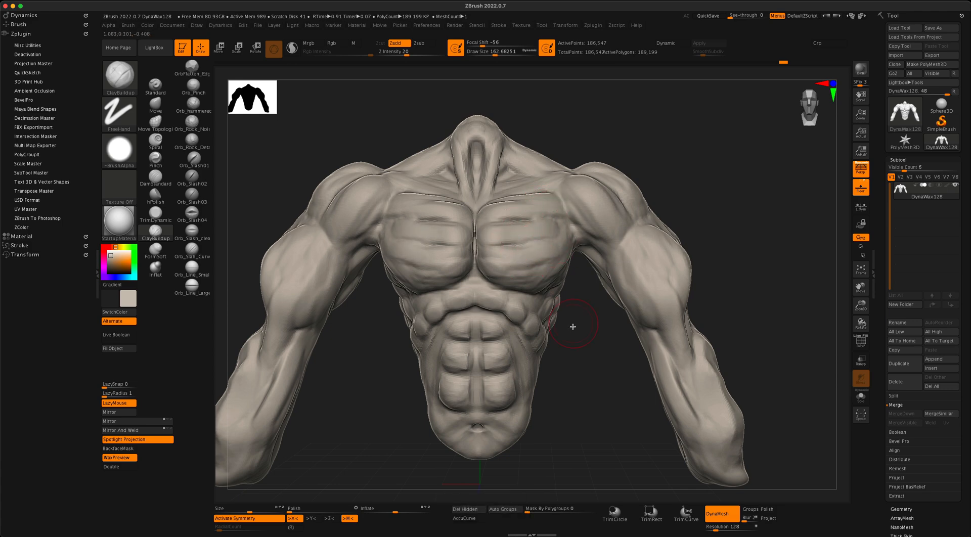
# Carve the inner elbow crease and the grooves along the front of the upper arm with ClayBuildup at a draw size of about 163.
pyautogui.moveTo(572, 326)
pyautogui.keyDown('alt'); pyautogui.mouseDown()
pyautogui.moveTo(592, 342)
pyautogui.moveTo(600, 290)
pyautogui.moveTo(603, 312)
pyautogui.moveTo(592, 291)
pyautogui.mouseUp(); pyautogui.keyUp('alt')
pyautogui.moveTo(724, 235)
pyautogui.keyDown('alt'); pyautogui.mouseDown()
pyautogui.moveTo(696, 249)
pyautogui.moveTo(706, 241)
pyautogui.mouseUp(); pyautogui.keyUp('alt')
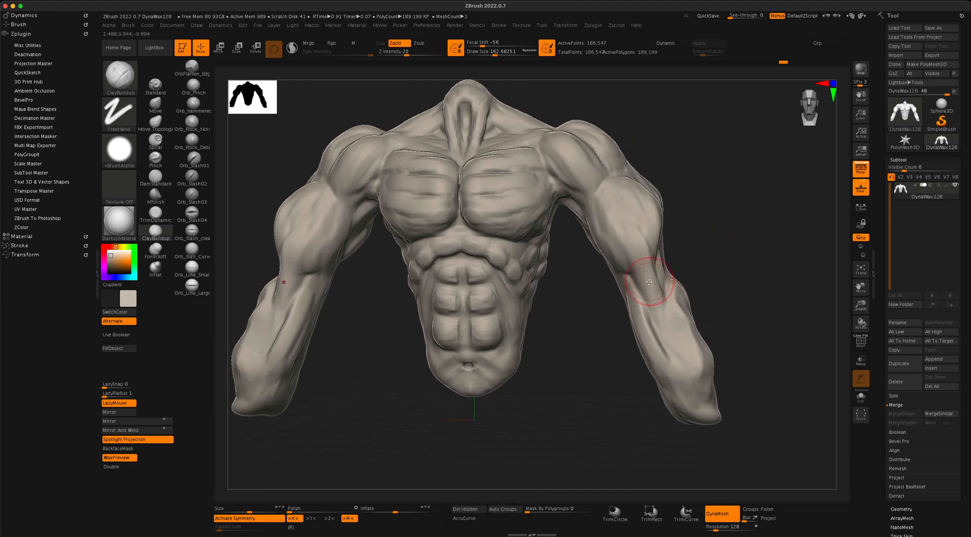
pyautogui.keyDown('alt'); pyautogui.moveTo(652, 285); pyautogui.dragTo(638, 278); pyautogui.keyUp('alt')
pyautogui.moveTo(724, 238)
pyautogui.mouseDown()
pyautogui.moveTo(673, 244)
pyautogui.moveTo(660, 281)
pyautogui.moveTo(766, 240)
pyautogui.mouseUp()
pyautogui.keyDown('alt'); pyautogui.moveTo(664, 294); pyautogui.dragTo(649, 252); pyautogui.keyUp('alt')
pyautogui.moveTo(716, 206)
pyautogui.mouseDown()
pyautogui.moveTo(664, 227)
pyautogui.moveTo(652, 191)
pyautogui.moveTo(732, 195)
pyautogui.mouseUp()
pyautogui.moveTo(662, 187)
pyautogui.keyDown('alt'); pyautogui.mouseDown()
pyautogui.moveTo(662, 232)
pyautogui.moveTo(671, 222)
pyautogui.mouseUp(); pyautogui.keyUp('alt')
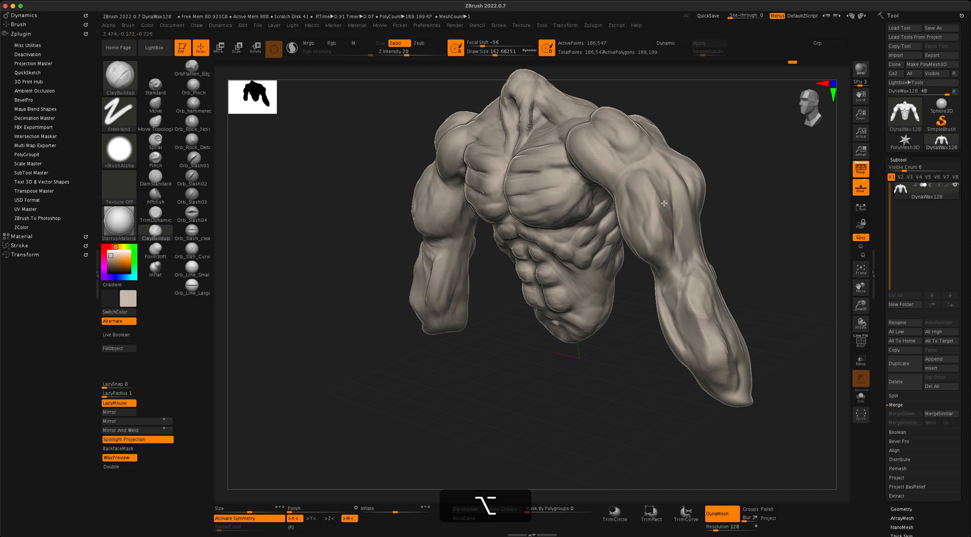
pyautogui.keyDown('alt'); pyautogui.moveTo(640, 175); pyautogui.dragTo(669, 247); pyautogui.keyUp('alt')
pyautogui.moveTo(756, 202); pyautogui.dragTo(779, 168)
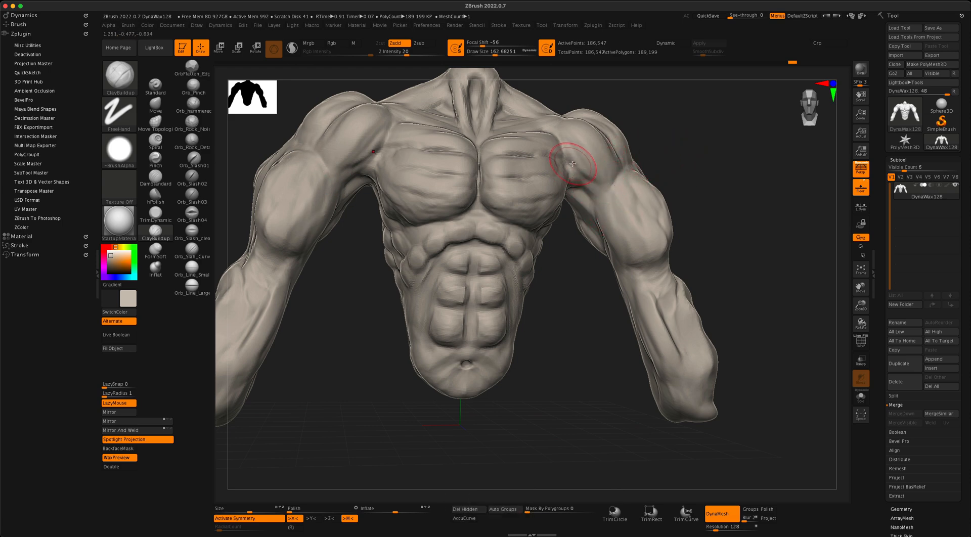
# Carve the separation between deltoid, armpit and biceps, and build up the biceps with ClayBuildup.
pyautogui.moveTo(615, 193)
pyautogui.keyDown('alt'); pyautogui.mouseDown()
pyautogui.moveTo(581, 181)
pyautogui.moveTo(612, 189)
pyautogui.moveTo(595, 219)
pyautogui.mouseUp(); pyautogui.keyUp('alt')
pyautogui.keyDown('alt'); pyautogui.moveTo(584, 186); pyautogui.dragTo(631, 193); pyautogui.keyUp('alt')
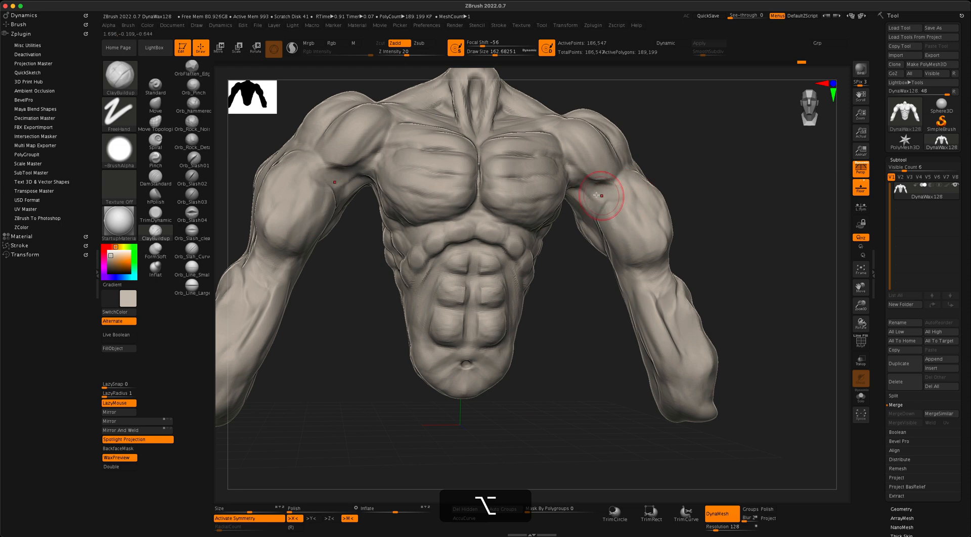
pyautogui.moveTo(720, 146); pyautogui.dragTo(646, 156)
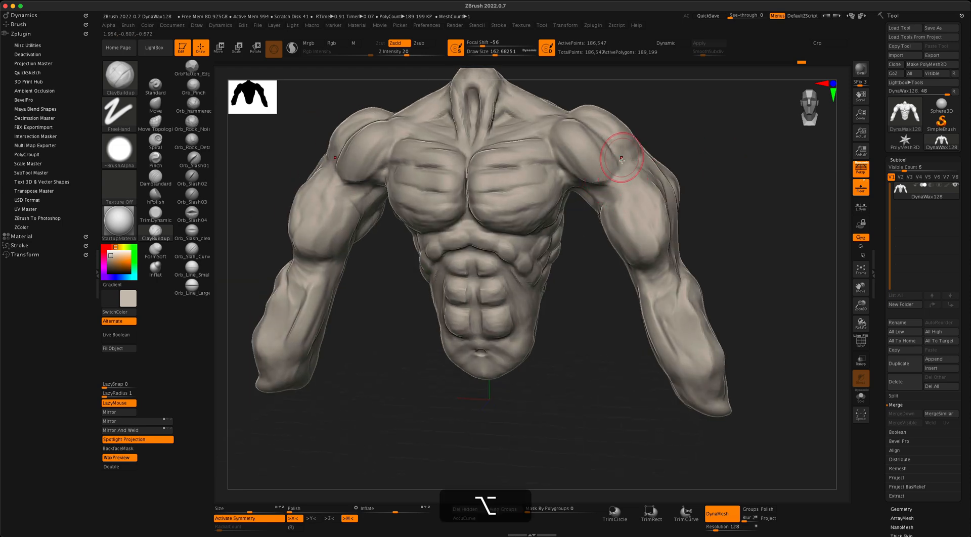
pyautogui.keyDown('alt'); pyautogui.moveTo(702, 162); pyautogui.dragTo(660, 191); pyautogui.keyUp('alt')
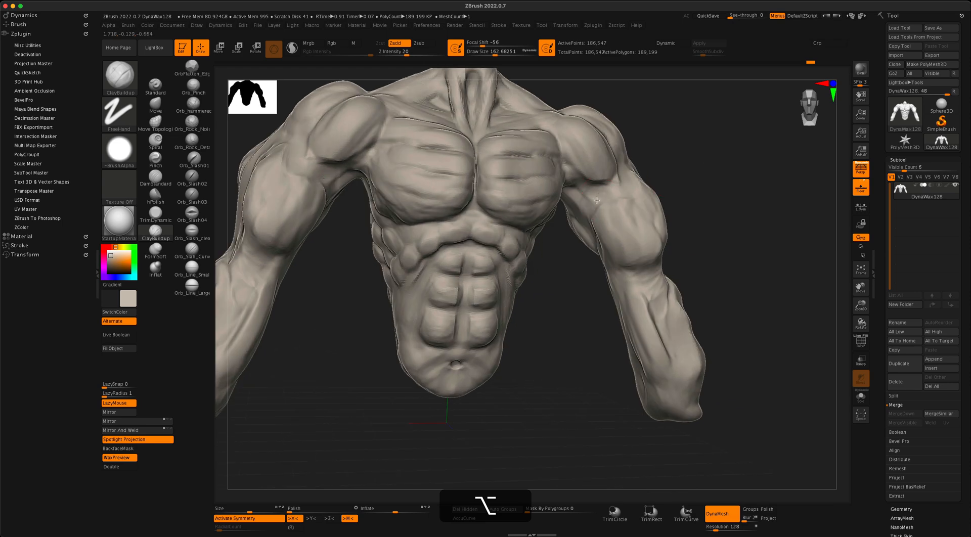
pyautogui.moveTo(614, 232)
pyautogui.mouseDown()
pyautogui.moveTo(626, 224)
pyautogui.moveTo(658, 242)
pyautogui.mouseUp()
pyautogui.moveTo(699, 212); pyautogui.dragTo(694, 161)
pyautogui.moveTo(661, 239)
pyautogui.keyDown('alt'); pyautogui.mouseDown()
pyautogui.moveTo(659, 257)
pyautogui.moveTo(659, 238)
pyautogui.mouseUp(); pyautogui.keyUp('alt')
pyautogui.moveTo(713, 185)
pyautogui.mouseDown()
pyautogui.moveTo(716, 224)
pyautogui.moveTo(723, 220)
pyautogui.moveTo(705, 221)
pyautogui.moveTo(696, 154)
pyautogui.mouseUp()
pyautogui.moveTo(612, 208); pyautogui.dragTo(634, 262)
# Bulk up the outer forearm down to the wrist with ClayBuildup at a draw size of about 234.
pyautogui.moveTo(695, 228)
pyautogui.mouseDown()
pyautogui.moveTo(672, 263)
pyautogui.moveTo(713, 238)
pyautogui.moveTo(680, 298)
pyautogui.moveTo(688, 299)
pyautogui.mouseUp()
pyautogui.press('s')
pyautogui.moveTo(761, 268)
pyautogui.mouseDown()
pyautogui.moveTo(718, 276)
pyautogui.moveTo(700, 351)
pyautogui.mouseUp()
pyautogui.moveTo(708, 306); pyautogui.dragTo(709, 370)
pyautogui.moveTo(759, 306)
pyautogui.mouseDown()
pyautogui.moveTo(723, 285)
pyautogui.moveTo(705, 371)
pyautogui.mouseUp()
pyautogui.moveTo(718, 303); pyautogui.dragTo(694, 377)
pyautogui.moveTo(644, 339); pyautogui.dragTo(688, 328)
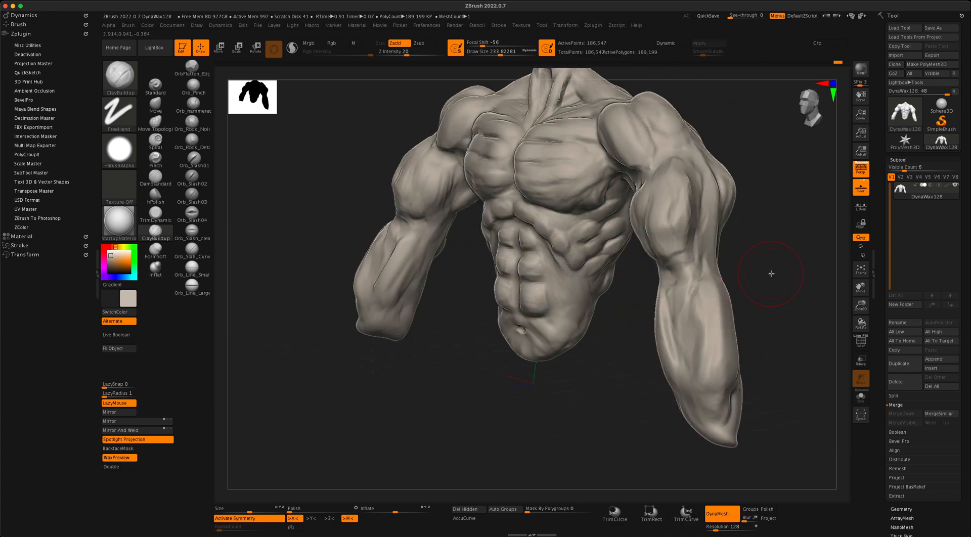
pyautogui.moveTo(771, 274)
pyautogui.mouseDown()
pyautogui.moveTo(728, 275)
pyautogui.moveTo(717, 351)
pyautogui.mouseUp()
pyautogui.moveTo(720, 276); pyautogui.dragTo(691, 416)
pyautogui.moveTo(623, 410)
pyautogui.mouseDown()
pyautogui.moveTo(670, 405)
pyautogui.moveTo(690, 387)
pyautogui.mouseUp()
pyautogui.moveTo(682, 379)
pyautogui.mouseDown()
pyautogui.moveTo(693, 424)
pyautogui.moveTo(680, 428)
pyautogui.mouseUp()
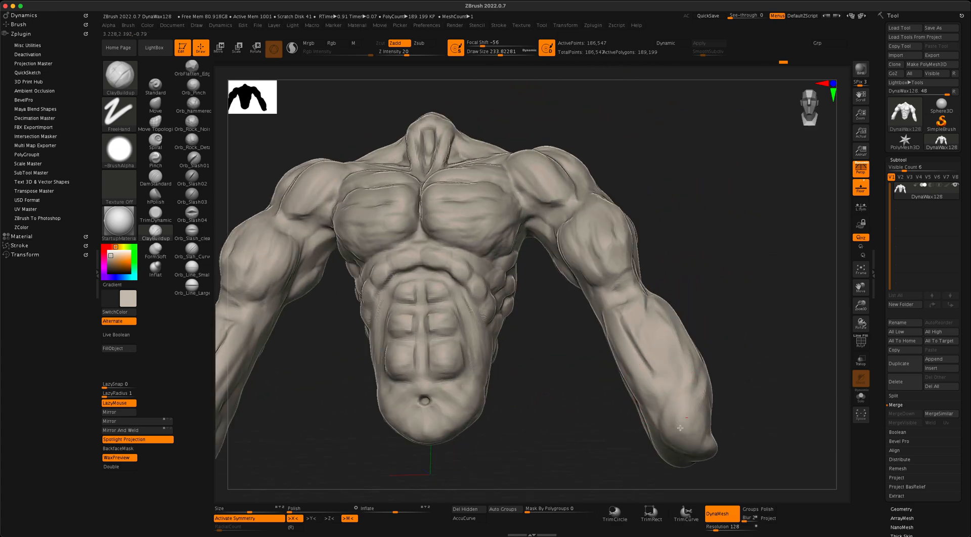
# Build up and round the front forearm muscles from elbow to wrist with ClayBuildup at a draw size of about 234.
pyautogui.moveTo(721, 329)
pyautogui.keyDown('shift'); pyautogui.mouseDown()
pyautogui.moveTo(706, 329)
pyautogui.moveTo(712, 288)
pyautogui.moveTo(680, 290)
pyautogui.mouseUp(); pyautogui.keyUp('shift')
pyautogui.moveTo(643, 330); pyautogui.dragTo(634, 349)
pyautogui.moveTo(683, 298)
pyautogui.mouseDown()
pyautogui.moveTo(722, 282)
pyautogui.moveTo(708, 284)
pyautogui.mouseUp()
pyautogui.moveTo(589, 333); pyautogui.dragTo(646, 413)
pyautogui.moveTo(581, 315); pyautogui.dragTo(614, 397)
pyautogui.moveTo(707, 320)
pyautogui.mouseDown()
pyautogui.moveTo(666, 314)
pyautogui.moveTo(647, 359)
pyautogui.moveTo(659, 397)
pyautogui.mouseUp()
pyautogui.moveTo(708, 305); pyautogui.dragTo(658, 304)
pyautogui.moveTo(646, 321); pyautogui.dragTo(661, 363)
pyautogui.moveTo(657, 303); pyautogui.dragTo(670, 394)
pyautogui.keyDown('shift'); pyautogui.moveTo(730, 314); pyautogui.dragTo(732, 309); pyautogui.keyUp('shift')
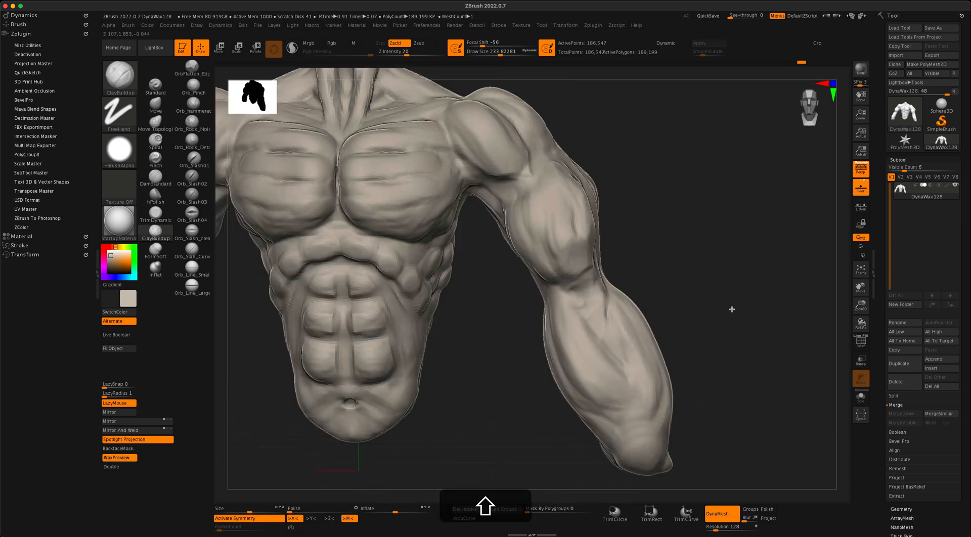
# Carve the crease where the biceps meets the forearm with ClayBuildup at a draw size of about 116.
pyautogui.press('s')
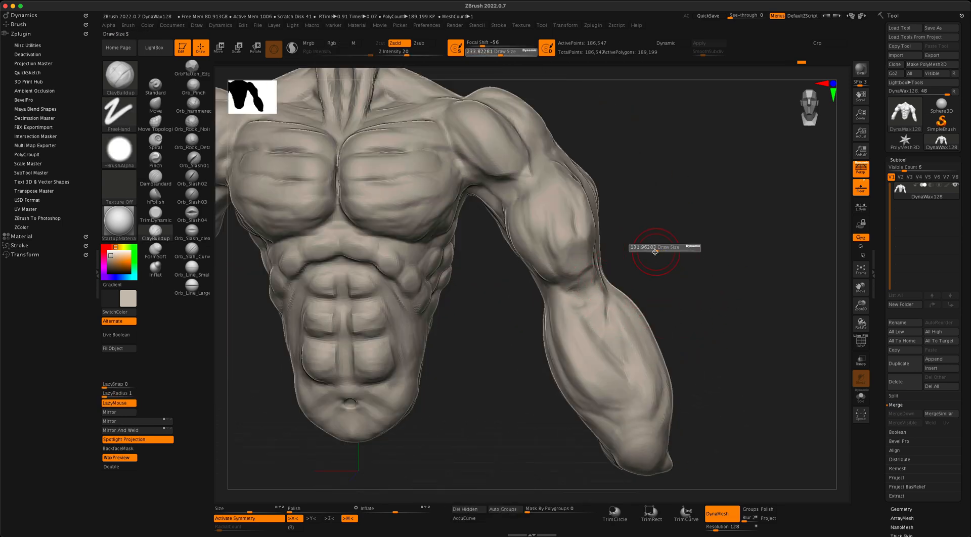
pyautogui.moveTo(654, 252); pyautogui.dragTo(653, 252)
pyautogui.keyDown('alt'); pyautogui.moveTo(598, 275); pyautogui.dragTo(592, 294); pyautogui.keyUp('alt')
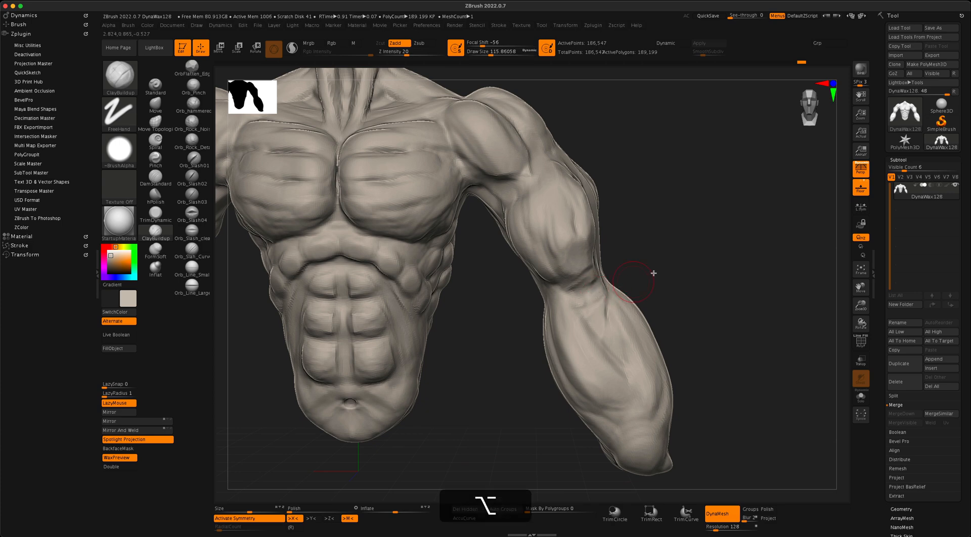
pyautogui.moveTo(653, 272); pyautogui.dragTo(606, 290)
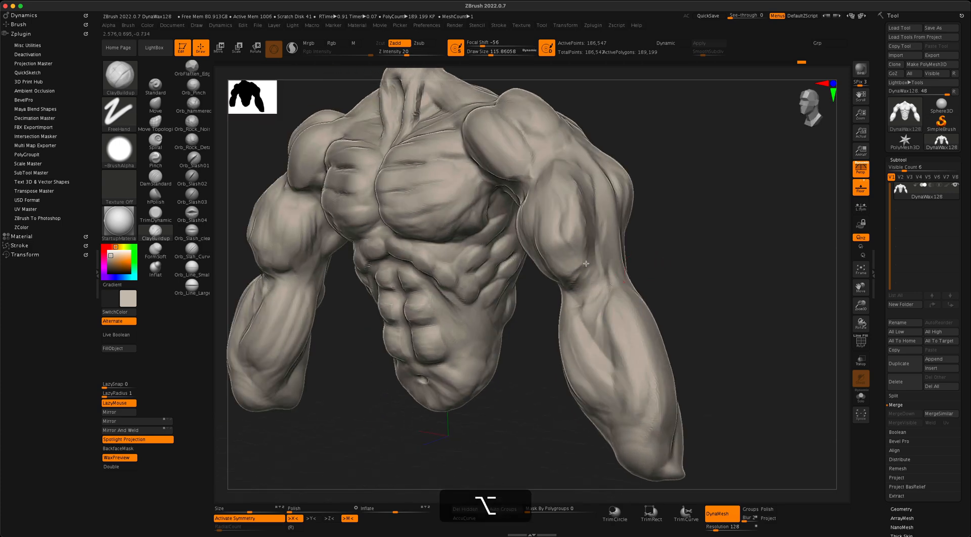
# Sculpt muscle strands and grooves along the back of the forearm with ClayBuildup at a draw size of about 154.
pyautogui.moveTo(704, 266)
pyautogui.mouseDown()
pyautogui.moveTo(630, 293)
pyautogui.moveTo(612, 273)
pyautogui.moveTo(616, 290)
pyautogui.mouseUp()
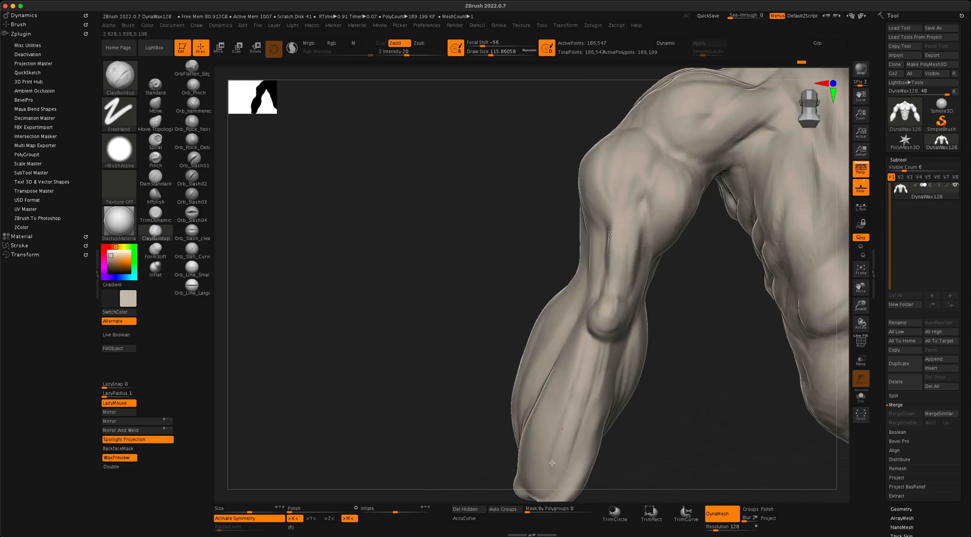
pyautogui.moveTo(566, 399)
pyautogui.mouseDown()
pyautogui.moveTo(584, 369)
pyautogui.moveTo(559, 346)
pyautogui.moveTo(569, 364)
pyautogui.moveTo(602, 344)
pyautogui.mouseUp()
pyautogui.keyDown('alt'); pyautogui.moveTo(682, 345); pyautogui.dragTo(659, 296); pyautogui.keyUp('alt')
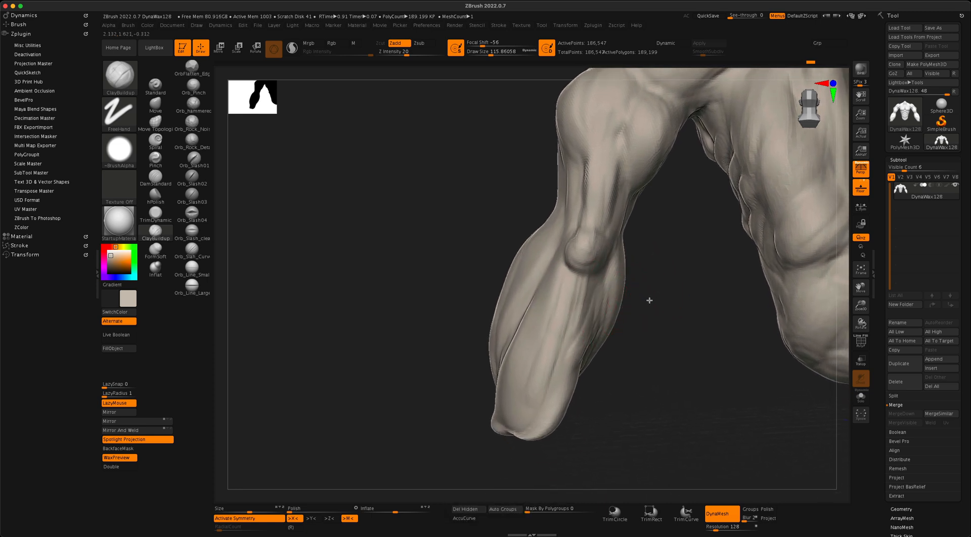
pyautogui.moveTo(653, 300); pyautogui.dragTo(653, 302)
pyautogui.press('s')
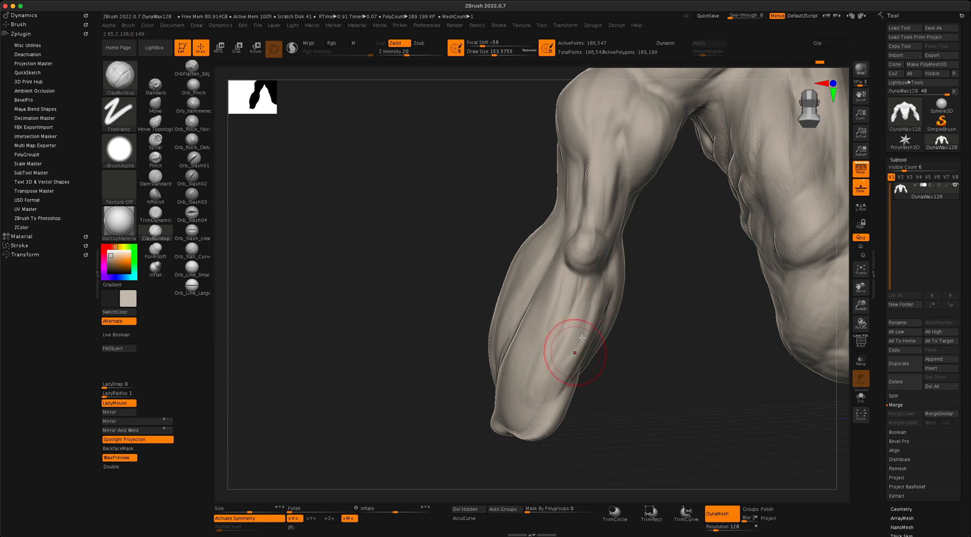
pyautogui.moveTo(554, 388)
pyautogui.mouseDown()
pyautogui.moveTo(592, 286)
pyautogui.moveTo(553, 386)
pyautogui.mouseUp()
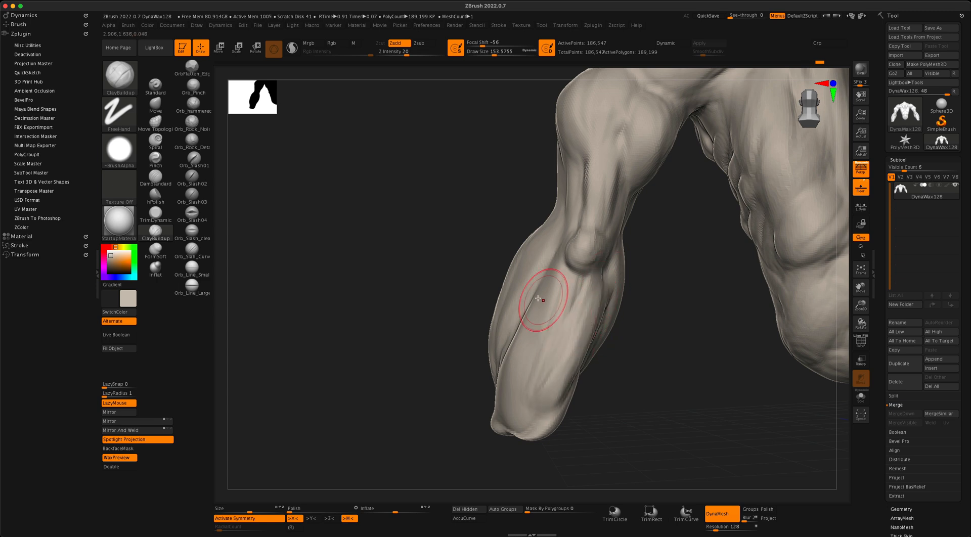
pyautogui.moveTo(532, 306)
pyautogui.mouseDown()
pyautogui.moveTo(536, 289)
pyautogui.moveTo(536, 344)
pyautogui.moveTo(527, 316)
pyautogui.moveTo(521, 373)
pyautogui.moveTo(513, 329)
pyautogui.moveTo(527, 303)
pyautogui.moveTo(520, 412)
pyautogui.moveTo(512, 331)
pyautogui.moveTo(536, 304)
pyautogui.moveTo(551, 242)
pyautogui.mouseUp()
pyautogui.press('super+z')
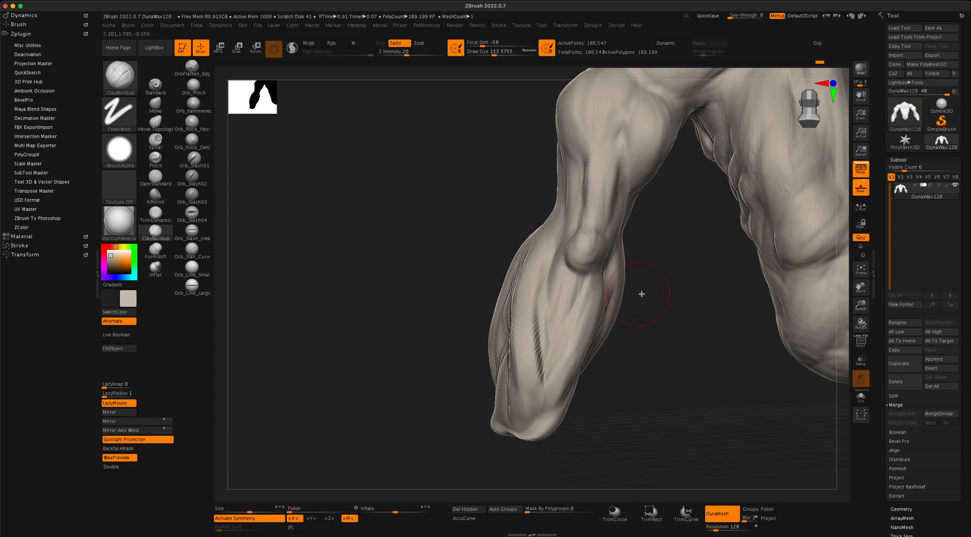
# Refine the back of the forearm and the area above the elbow, and remesh the sculpt with DynaMesh at resolution 128.
pyautogui.moveTo(647, 294)
pyautogui.mouseDown()
pyautogui.moveTo(626, 284)
pyautogui.moveTo(554, 386)
pyautogui.moveTo(596, 325)
pyautogui.moveTo(601, 283)
pyautogui.moveTo(575, 357)
pyautogui.mouseUp()
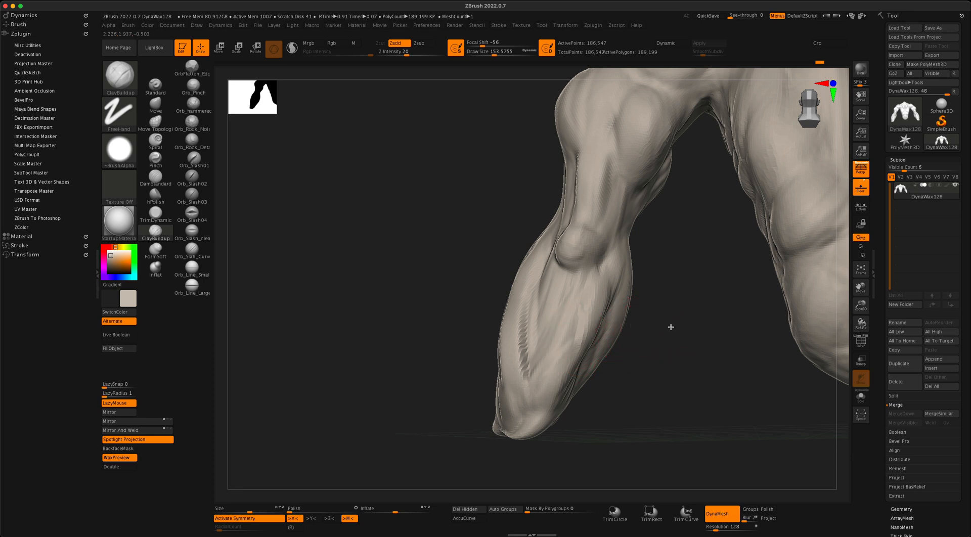
pyautogui.moveTo(671, 327); pyautogui.dragTo(651, 329)
pyautogui.moveTo(520, 326); pyautogui.dragTo(599, 176)
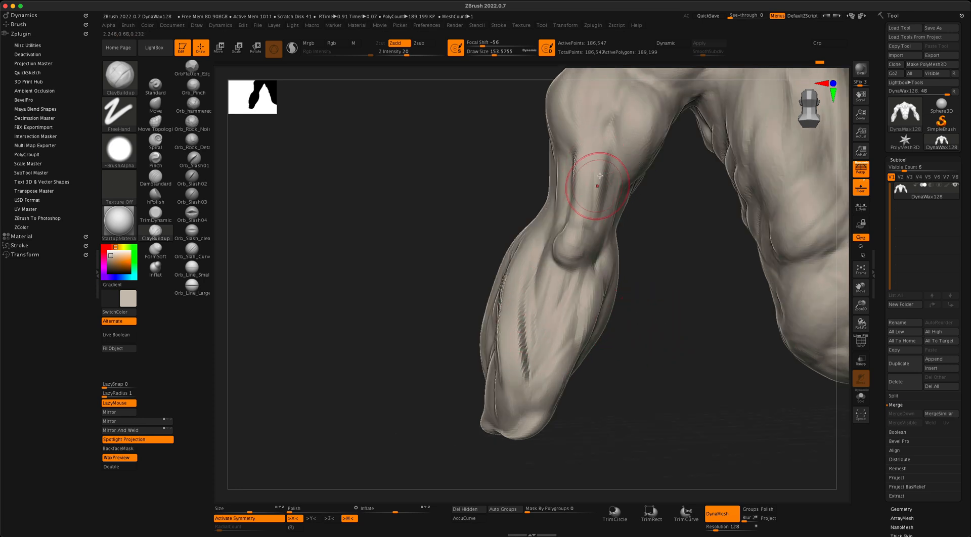
pyautogui.keyDown('super'); pyautogui.moveTo(664, 283); pyautogui.dragTo(678, 329); pyautogui.keyUp('super')
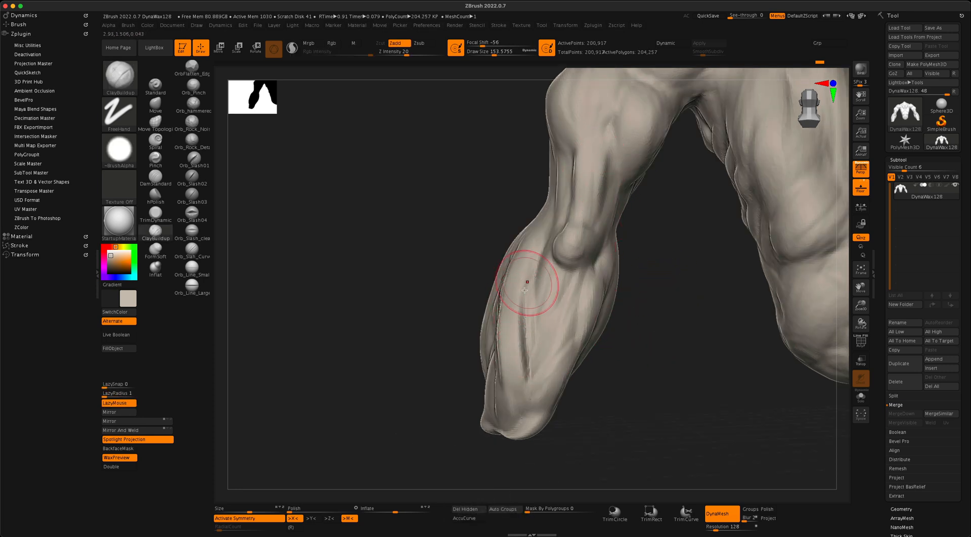
# Soften the groove on the back of the forearm and blend the elbow bump into the triceps tendon with ClayBuildup.
pyautogui.moveTo(526, 349)
pyautogui.mouseDown()
pyautogui.moveTo(523, 305)
pyautogui.moveTo(527, 381)
pyautogui.moveTo(533, 377)
pyautogui.mouseUp()
pyautogui.moveTo(660, 326)
pyautogui.mouseDown()
pyautogui.moveTo(615, 320)
pyautogui.moveTo(679, 326)
pyautogui.mouseUp()
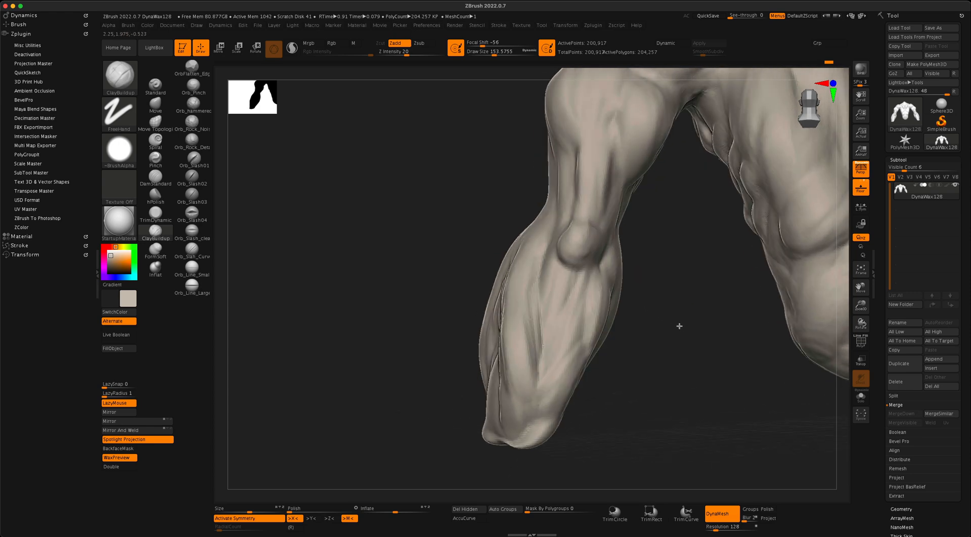
pyautogui.moveTo(594, 277); pyautogui.dragTo(554, 270)
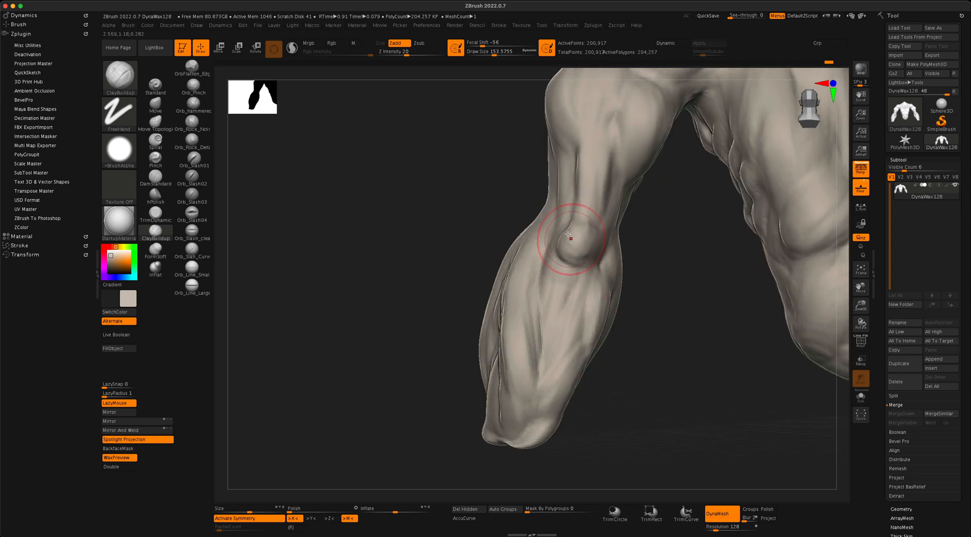
pyautogui.moveTo(582, 238); pyautogui.dragTo(601, 175)
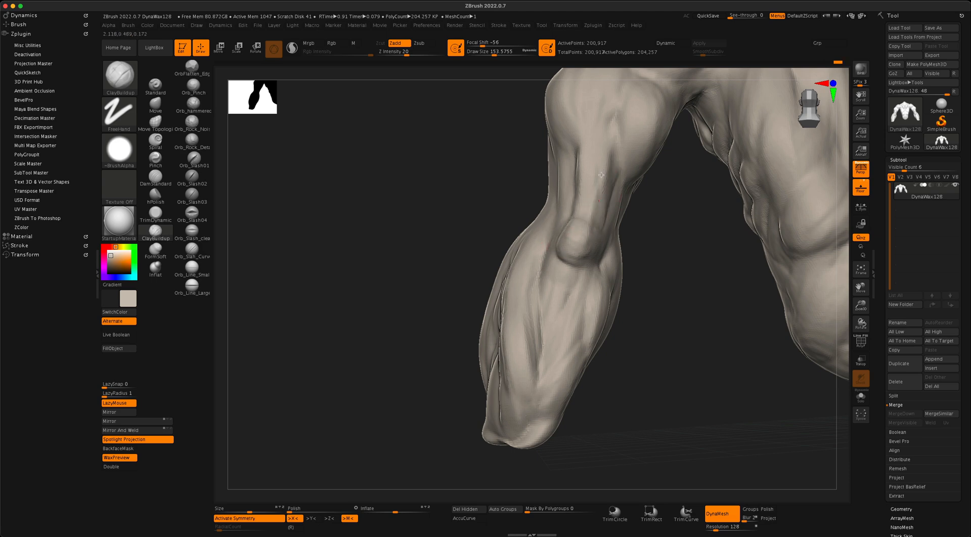
# Build up the rear deltoid and triceps with ClayBuildup at a draw size of about 202.
pyautogui.moveTo(670, 170)
pyautogui.mouseDown()
pyautogui.moveTo(628, 241)
pyautogui.moveTo(635, 249)
pyautogui.moveTo(658, 242)
pyautogui.moveTo(565, 372)
pyautogui.moveTo(410, 232)
pyautogui.moveTo(376, 223)
pyautogui.mouseUp()
pyautogui.press('s')
pyautogui.moveTo(375, 225)
pyautogui.mouseDown()
pyautogui.moveTo(359, 242)
pyautogui.moveTo(442, 191)
pyautogui.mouseUp()
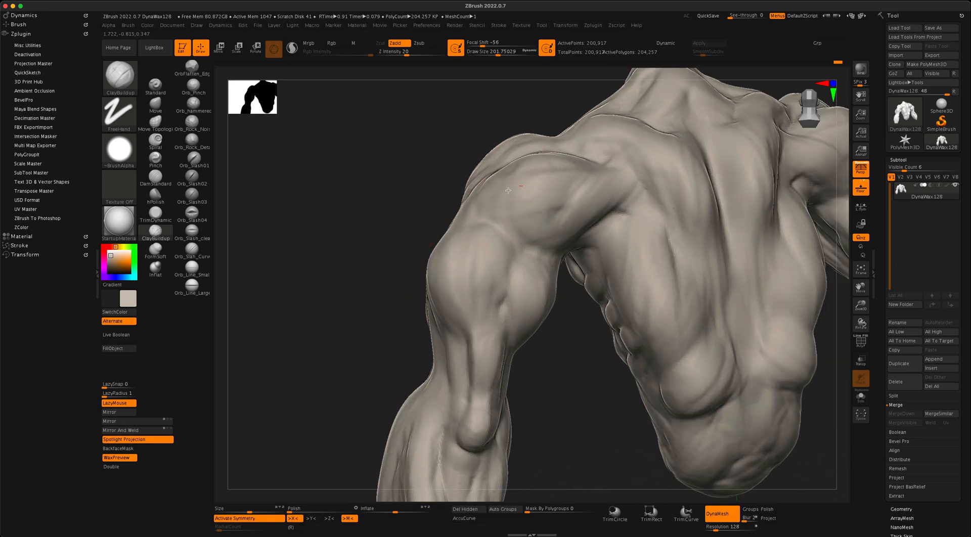
pyautogui.moveTo(512, 182)
pyautogui.mouseDown()
pyautogui.moveTo(555, 190)
pyautogui.moveTo(531, 197)
pyautogui.moveTo(558, 198)
pyautogui.moveTo(539, 217)
pyautogui.moveTo(564, 189)
pyautogui.mouseUp()
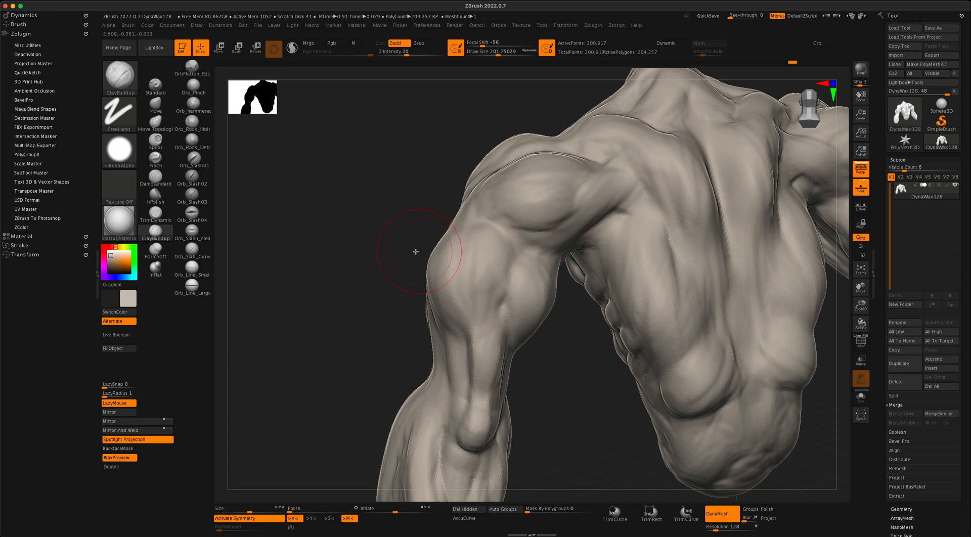
# Build up the muscle mass on the upper back behind the armpit with ClayBuildup at a draw size of about 202.
pyautogui.moveTo(369, 277)
pyautogui.mouseDown()
pyautogui.moveTo(378, 263)
pyautogui.moveTo(351, 249)
pyautogui.moveTo(522, 288)
pyautogui.mouseUp()
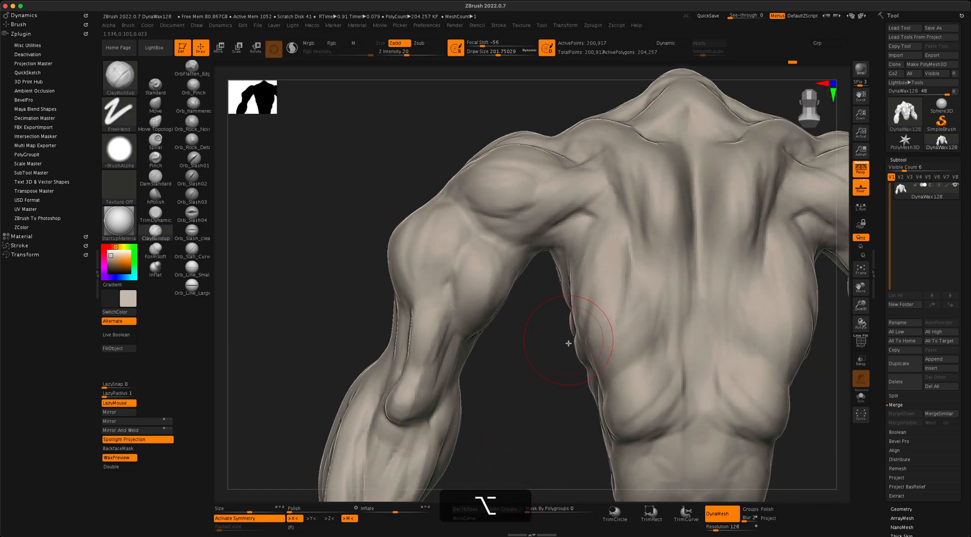
pyautogui.moveTo(558, 357); pyautogui.dragTo(554, 373)
pyautogui.moveTo(590, 248)
pyautogui.mouseDown()
pyautogui.moveTo(589, 227)
pyautogui.moveTo(599, 223)
pyautogui.moveTo(590, 223)
pyautogui.moveTo(604, 242)
pyautogui.moveTo(592, 219)
pyautogui.moveTo(573, 245)
pyautogui.moveTo(603, 256)
pyautogui.moveTo(590, 222)
pyautogui.moveTo(601, 217)
pyautogui.moveTo(572, 251)
pyautogui.moveTo(584, 245)
pyautogui.moveTo(582, 256)
pyautogui.mouseUp()
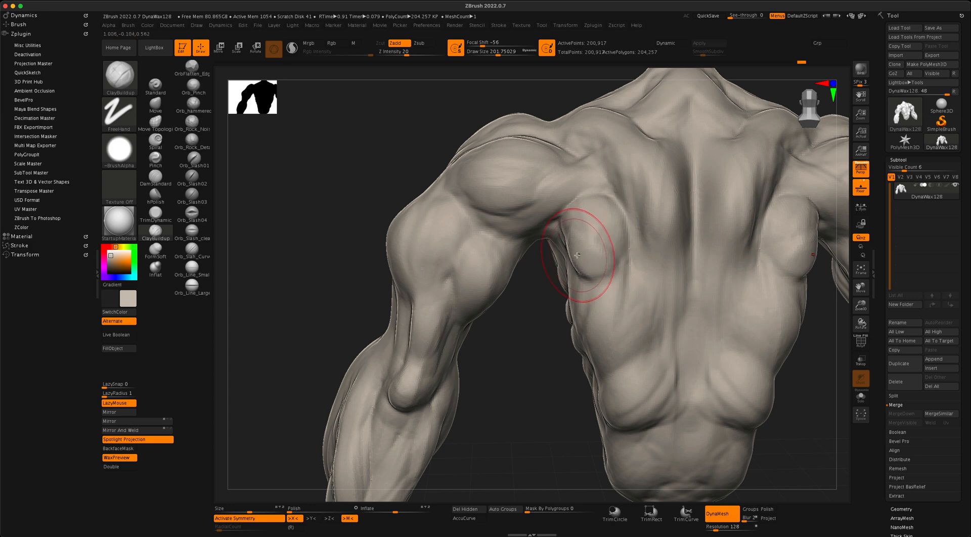
pyautogui.moveTo(535, 328)
pyautogui.mouseDown()
pyautogui.moveTo(540, 339)
pyautogui.moveTo(530, 344)
pyautogui.mouseUp()
# Build up the long muscle columns beside the spine and the inner edge of the shoulder blades with ClayBuildup at a draw size of about 145.
pyautogui.press('s')
pyautogui.click(526, 339)
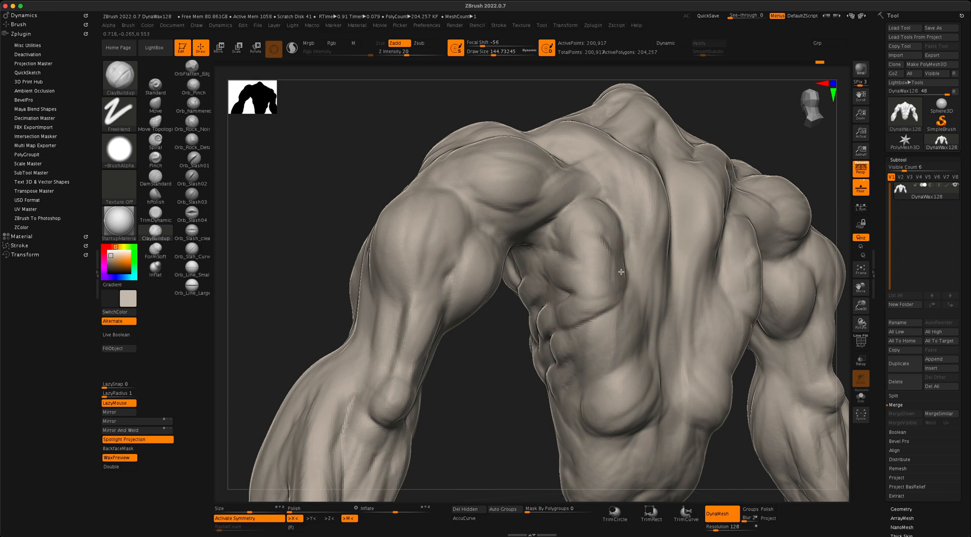
pyautogui.keyDown('shift'); pyautogui.moveTo(530, 361); pyautogui.dragTo(300, 305); pyautogui.keyUp('shift')
pyautogui.keyDown('alt'); pyautogui.moveTo(694, 311); pyautogui.dragTo(686, 336); pyautogui.keyUp('alt')
pyautogui.keyDown('alt'); pyautogui.moveTo(611, 194); pyautogui.dragTo(608, 267); pyautogui.keyUp('alt')
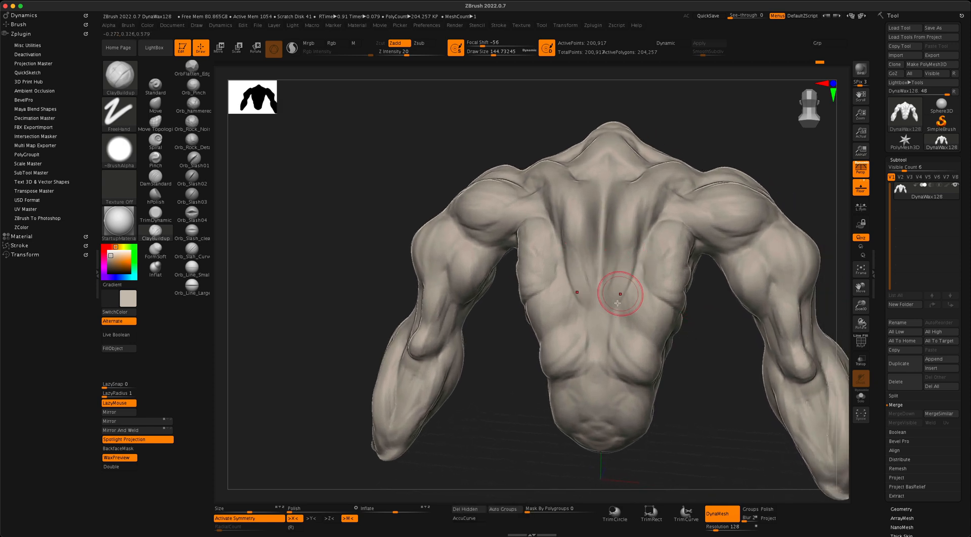
pyautogui.press('super+z')
pyautogui.press('super+z')
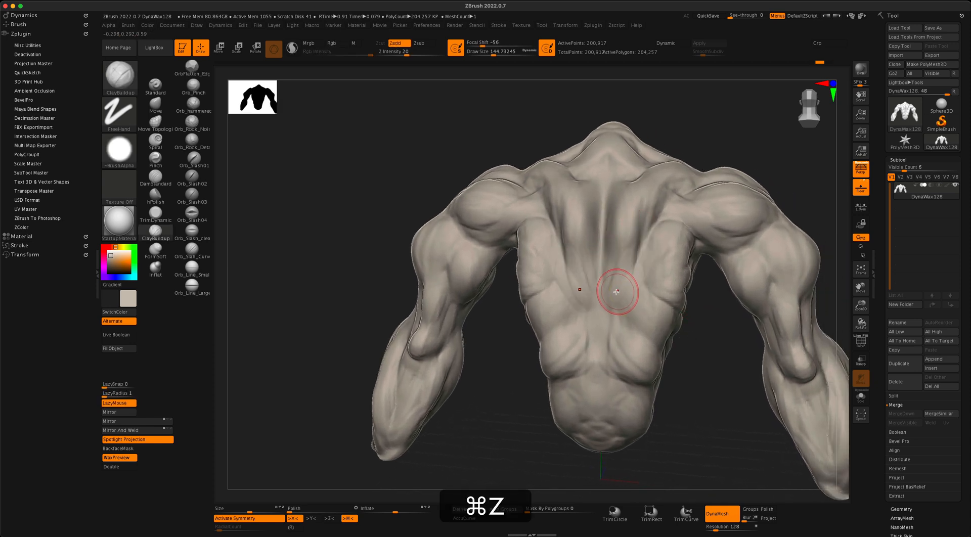
pyautogui.moveTo(616, 274); pyautogui.dragTo(606, 308)
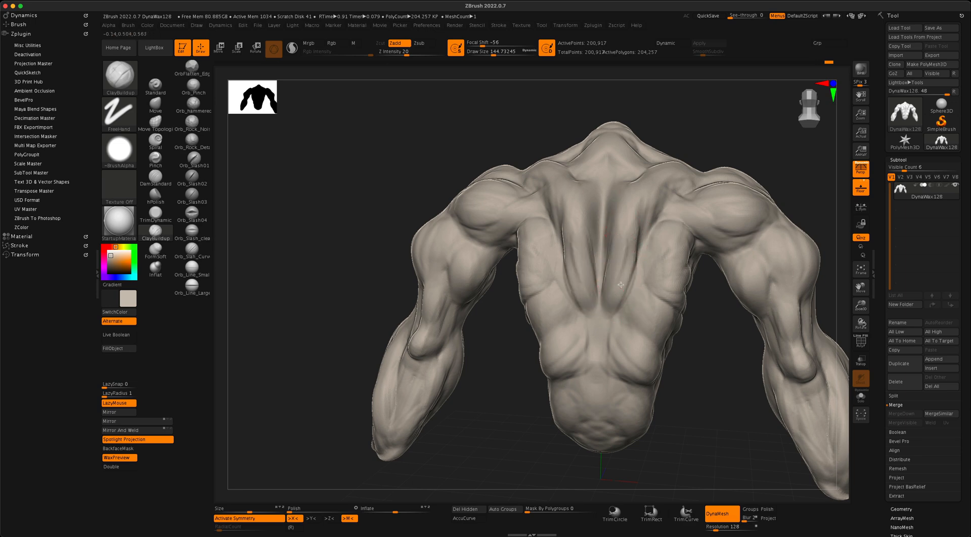
pyautogui.moveTo(616, 288); pyautogui.dragTo(614, 297)
pyautogui.moveTo(645, 214); pyautogui.dragTo(623, 278)
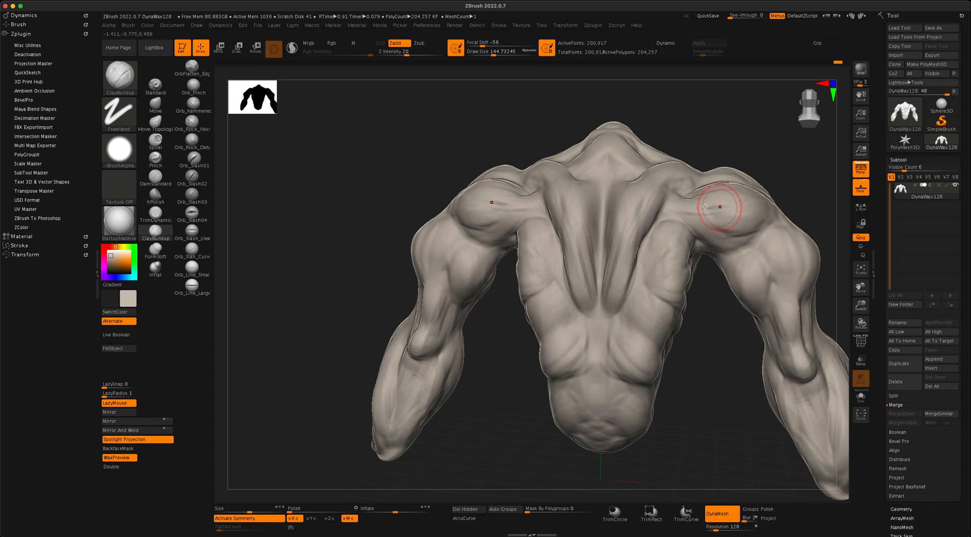
pyautogui.moveTo(681, 184); pyautogui.dragTo(652, 212)
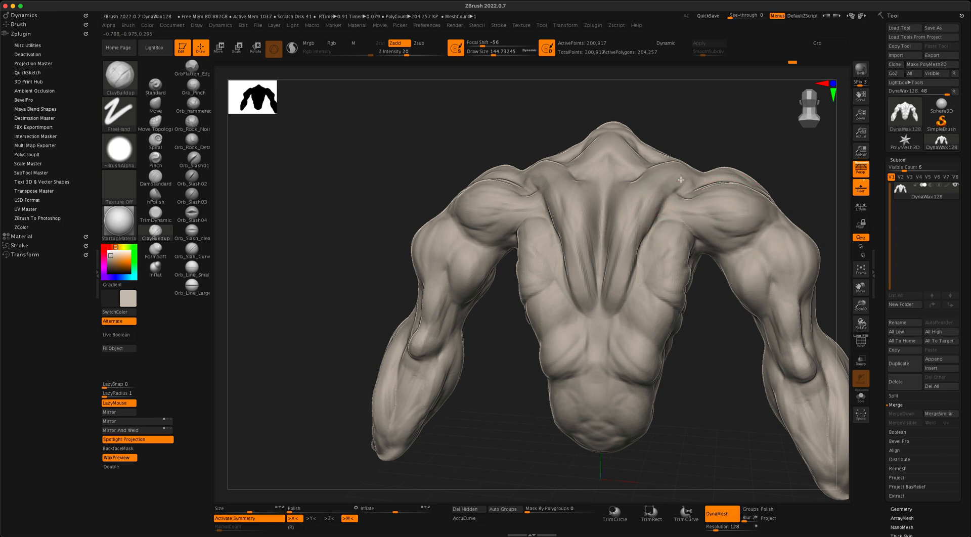
pyautogui.moveTo(727, 117)
pyautogui.keyDown('alt'); pyautogui.mouseDown()
pyautogui.moveTo(720, 137)
pyautogui.moveTo(668, 126)
pyautogui.mouseUp(); pyautogui.keyUp('alt')
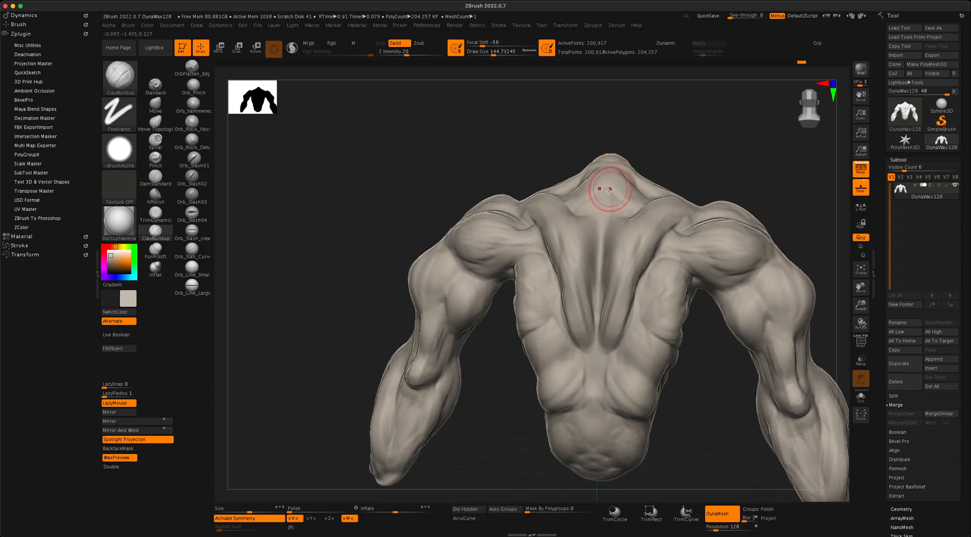
# Try to carve a groove down the middle of the upper spine with ClayBuildup.
pyautogui.press('alt+super+z')
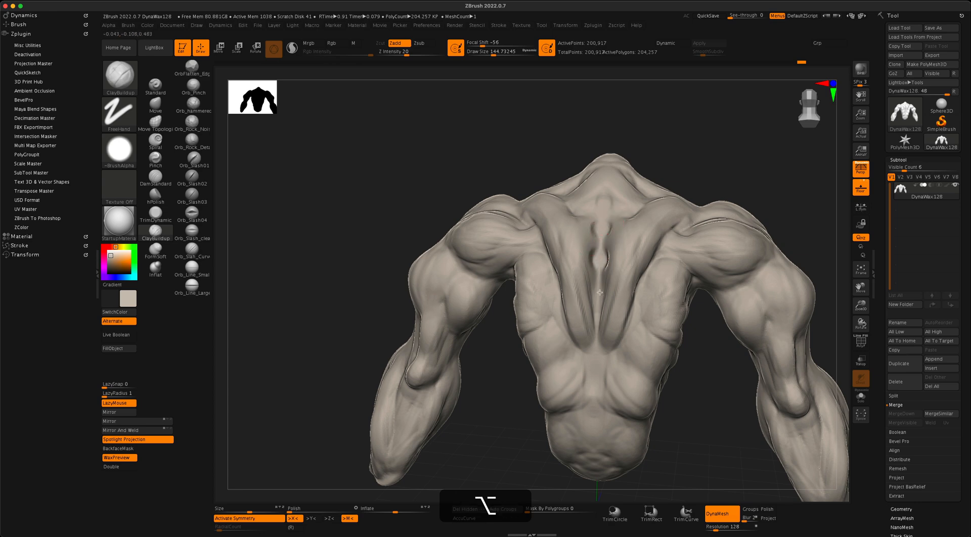
pyautogui.moveTo(696, 146)
pyautogui.mouseDown()
pyautogui.moveTo(708, 156)
pyautogui.moveTo(692, 161)
pyautogui.moveTo(700, 144)
pyautogui.moveTo(650, 167)
pyautogui.mouseUp()
pyautogui.press('super+z')
pyautogui.press('super+z')
pyautogui.press('super+z')
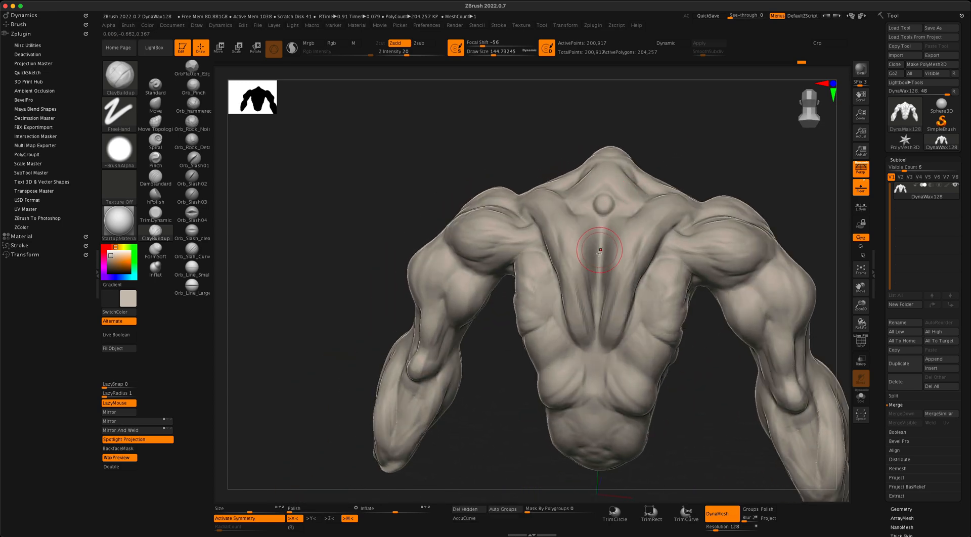
# Add small round vertebra bumps down the base of the neck and upper spine with ClayBuildup.
pyautogui.press('super+z')
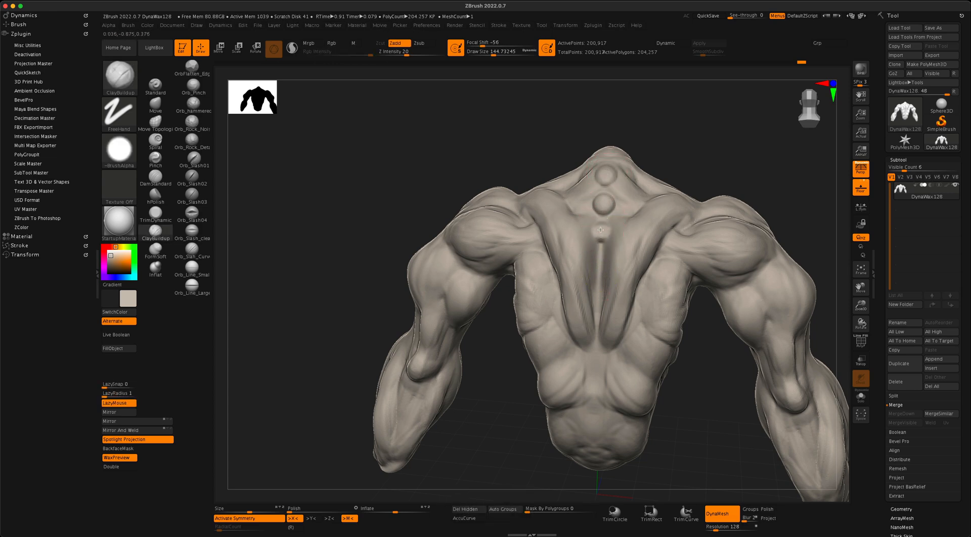
pyautogui.moveTo(694, 144); pyautogui.dragTo(625, 230)
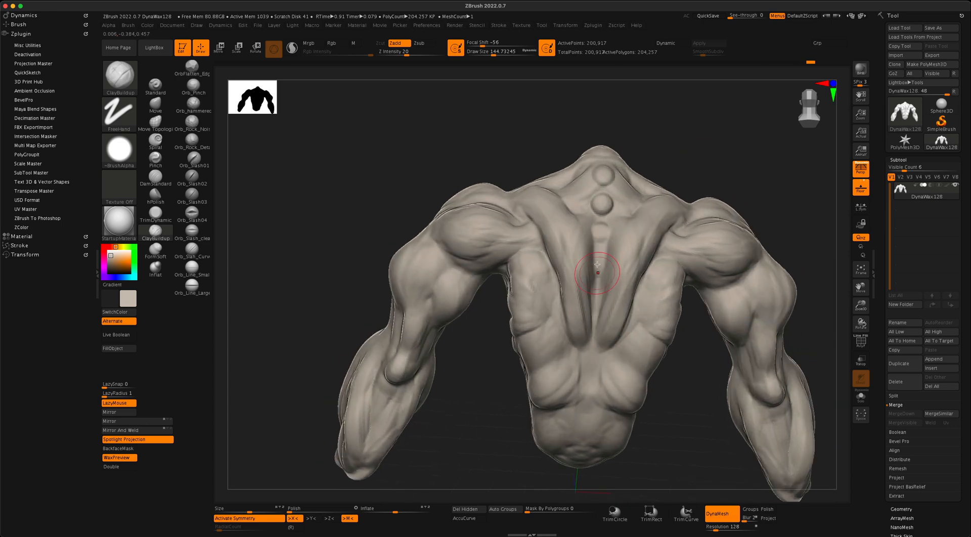
pyautogui.moveTo(687, 148); pyautogui.dragTo(685, 144)
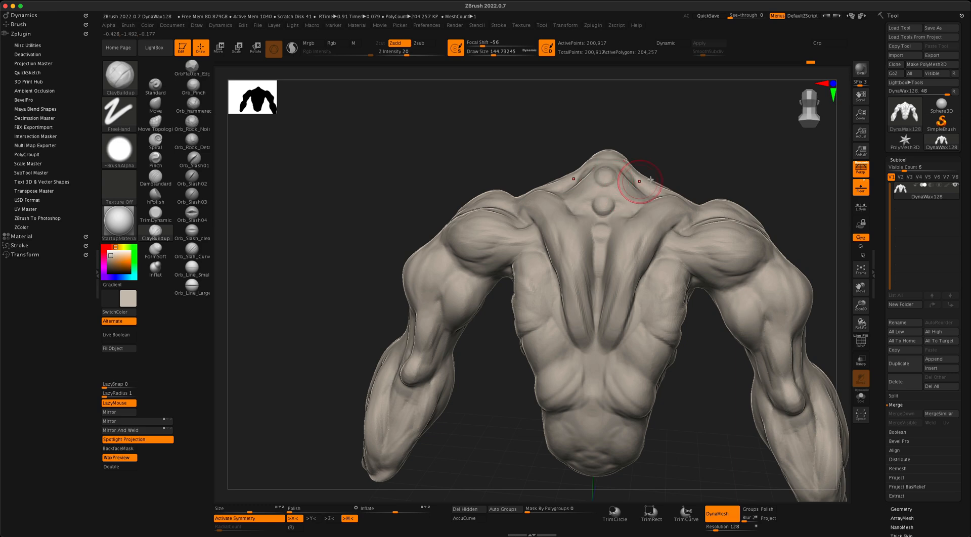
pyautogui.moveTo(700, 155)
pyautogui.mouseDown()
pyautogui.moveTo(721, 150)
pyautogui.moveTo(707, 143)
pyautogui.moveTo(687, 156)
pyautogui.moveTo(693, 162)
pyautogui.moveTo(699, 149)
pyautogui.moveTo(726, 180)
pyautogui.moveTo(717, 163)
pyautogui.moveTo(707, 167)
pyautogui.mouseUp()
# Build up the lats along the sides of the back with ClayBuildup at a draw size of about 207.
pyautogui.moveTo(624, 352)
pyautogui.keyDown('shift'); pyautogui.mouseDown()
pyautogui.moveTo(621, 344)
pyautogui.moveTo(631, 345)
pyautogui.moveTo(617, 346)
pyautogui.moveTo(606, 298)
pyautogui.moveTo(575, 272)
pyautogui.mouseUp(); pyautogui.keyUp('shift')
pyautogui.press('s')
pyautogui.moveTo(632, 313)
pyautogui.mouseDown()
pyautogui.moveTo(667, 306)
pyautogui.moveTo(581, 284)
pyautogui.mouseUp()
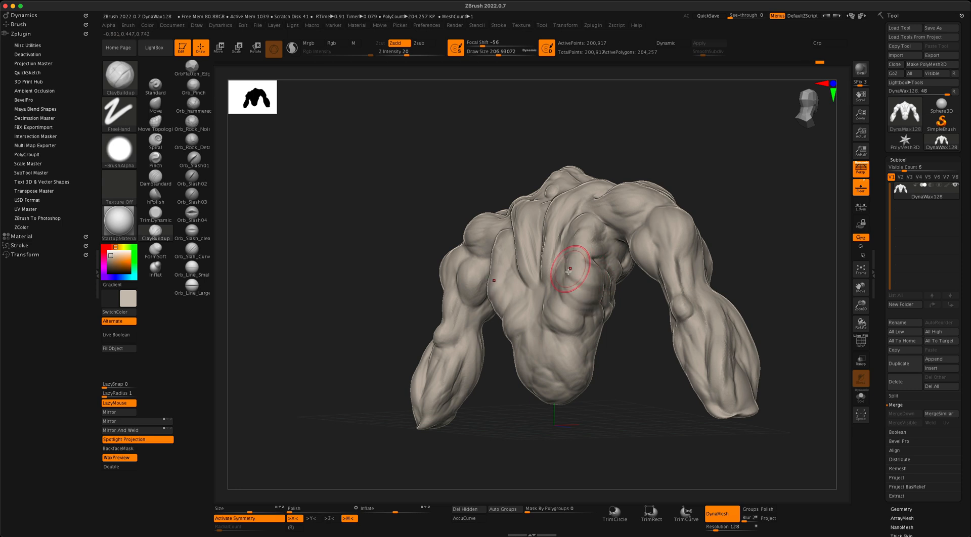
pyautogui.moveTo(587, 299)
pyautogui.mouseDown()
pyautogui.moveTo(594, 313)
pyautogui.moveTo(673, 305)
pyautogui.moveTo(657, 299)
pyautogui.mouseUp()
pyautogui.press('super+z')
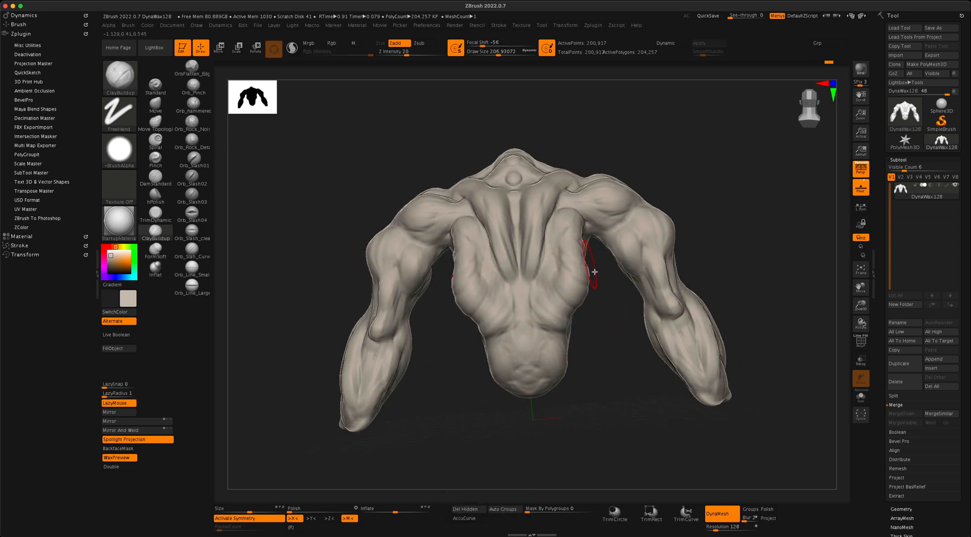
pyautogui.keyDown('alt'); pyautogui.moveTo(595, 262); pyautogui.dragTo(592, 303); pyautogui.keyUp('alt')
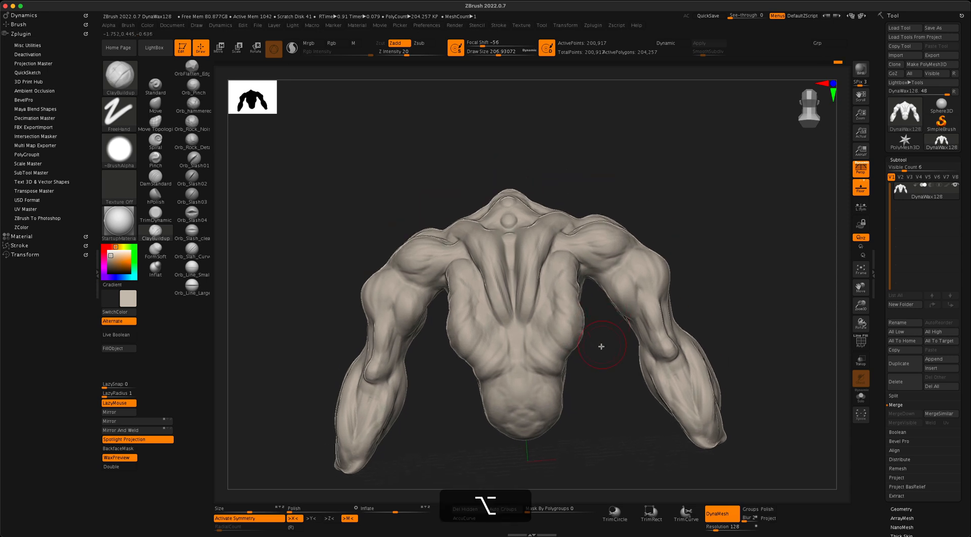
pyautogui.moveTo(600, 344); pyautogui.dragTo(726, 215)
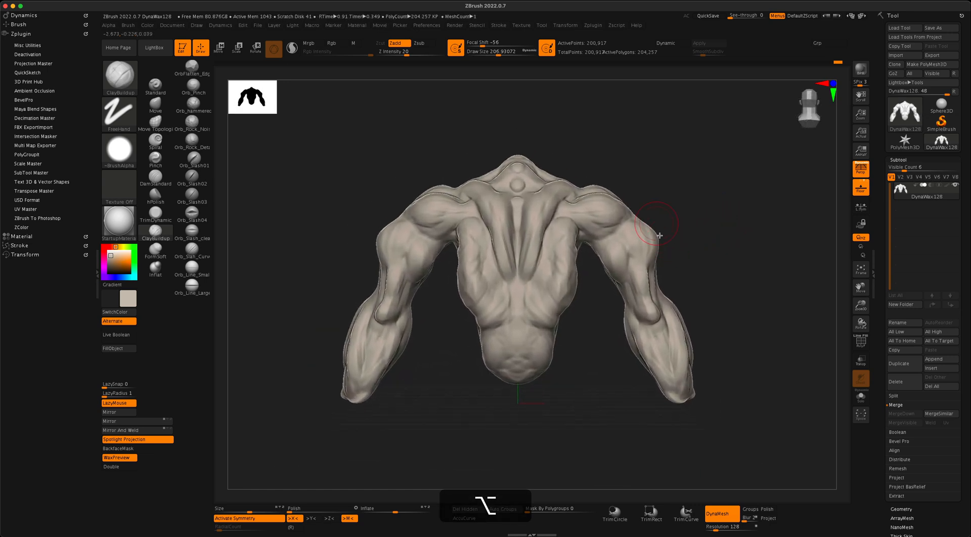
# Adjust the silhouette of the arms and torso with the Move brush, reducing the draw size to about 338.
pyautogui.click(169, 107)
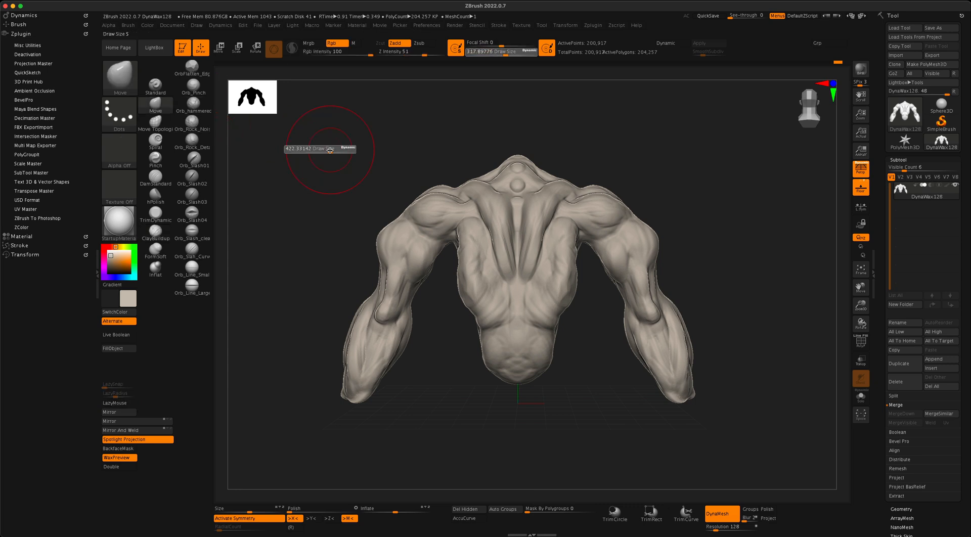
pyautogui.moveTo(648, 235); pyautogui.dragTo(597, 268)
pyautogui.moveTo(682, 238)
pyautogui.mouseDown()
pyautogui.moveTo(748, 255)
pyautogui.moveTo(691, 246)
pyautogui.mouseUp()
pyautogui.moveTo(619, 251)
pyautogui.mouseDown()
pyautogui.moveTo(625, 261)
pyautogui.moveTo(700, 252)
pyautogui.moveTo(727, 269)
pyautogui.mouseUp()
pyautogui.moveTo(668, 293); pyautogui.dragTo(658, 310)
pyautogui.moveTo(530, 354)
pyautogui.mouseDown()
pyautogui.moveTo(552, 366)
pyautogui.moveTo(542, 338)
pyautogui.mouseUp()
pyautogui.press('s')
pyautogui.moveTo(737, 159)
pyautogui.keyDown('shift'); pyautogui.mouseDown()
pyautogui.moveTo(591, 168)
pyautogui.moveTo(576, 201)
pyautogui.moveTo(607, 203)
pyautogui.moveTo(548, 215)
pyautogui.mouseUp(); pyautogui.keyUp('shift')
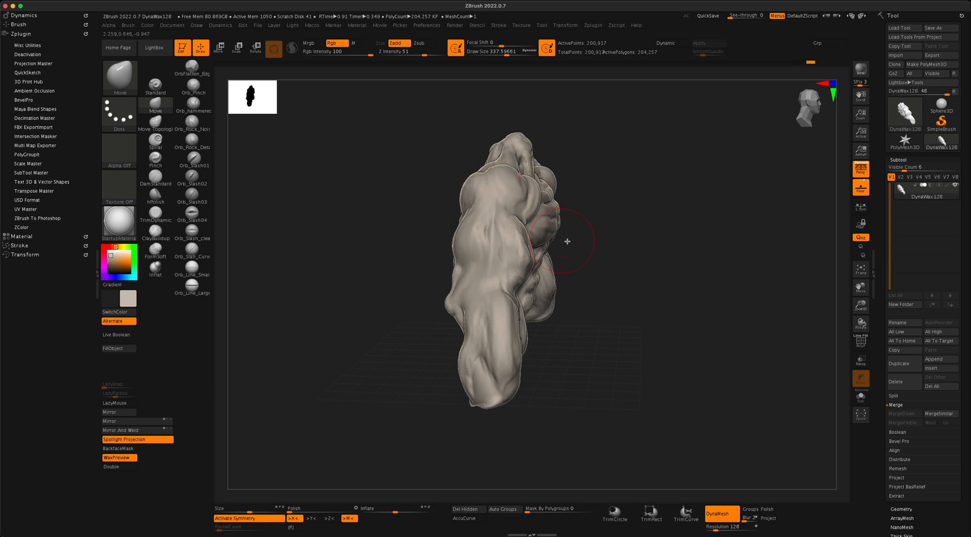
pyautogui.moveTo(564, 239)
pyautogui.mouseDown()
pyautogui.moveTo(600, 241)
pyautogui.moveTo(521, 253)
pyautogui.moveTo(556, 254)
pyautogui.mouseUp()
pyautogui.keyDown('alt'); pyautogui.moveTo(610, 308); pyautogui.dragTo(631, 334); pyautogui.keyUp('alt')
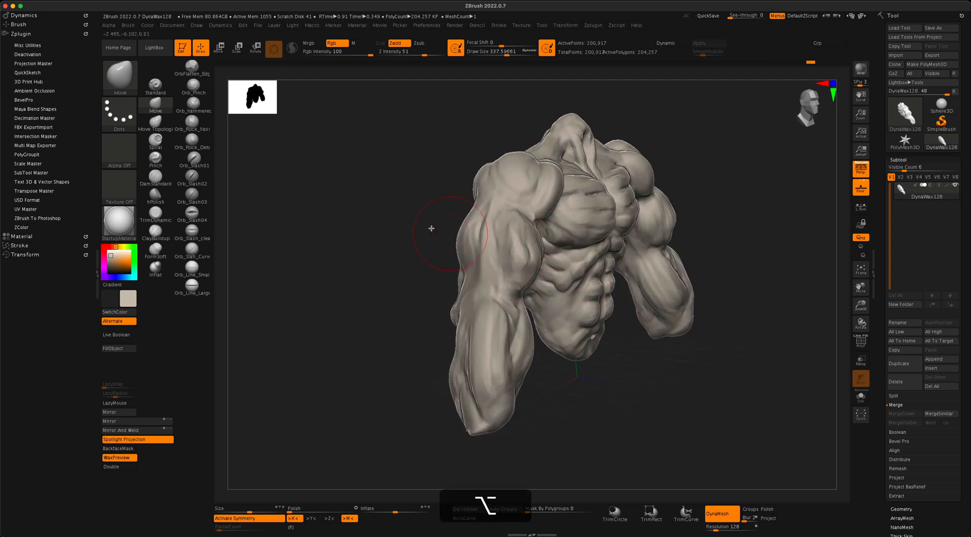
# Refine the side profile of the upper arm and triceps with the Move brush at a draw size of about 212.
pyautogui.moveTo(431, 228)
pyautogui.mouseDown()
pyautogui.moveTo(400, 219)
pyautogui.moveTo(404, 229)
pyautogui.moveTo(383, 243)
pyautogui.mouseUp()
pyautogui.press('s')
pyautogui.press('s')
pyautogui.moveTo(509, 269)
pyautogui.keyDown('shift'); pyautogui.mouseDown()
pyautogui.moveTo(517, 257)
pyautogui.moveTo(508, 253)
pyautogui.mouseUp(); pyautogui.keyUp('shift')
pyautogui.moveTo(405, 274); pyautogui.dragTo(402, 276)
pyautogui.moveTo(524, 268)
pyautogui.keyDown('shift'); pyautogui.mouseDown()
pyautogui.moveTo(530, 285)
pyautogui.moveTo(531, 275)
pyautogui.mouseUp(); pyautogui.keyUp('shift')
pyautogui.moveTo(407, 276); pyautogui.dragTo(435, 280)
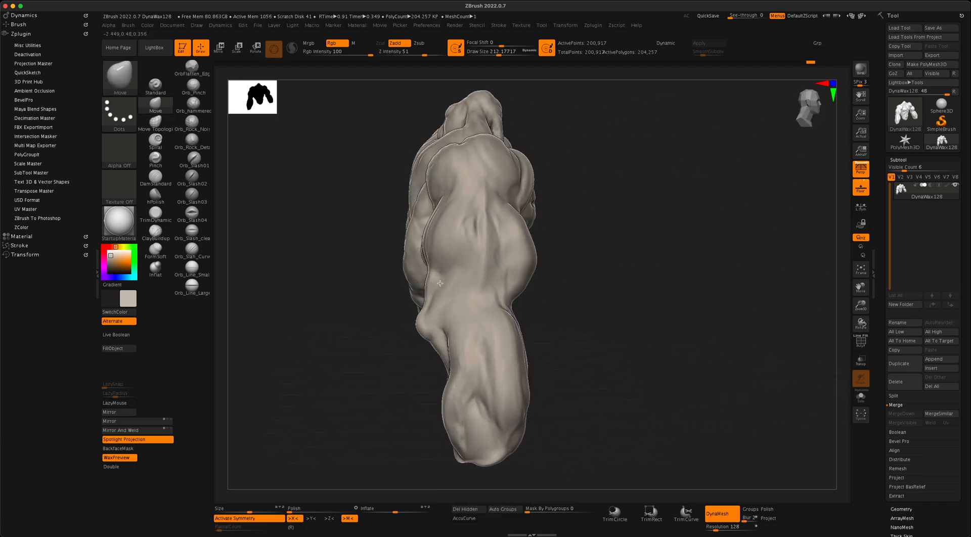
pyautogui.moveTo(598, 273); pyautogui.dragTo(543, 259)
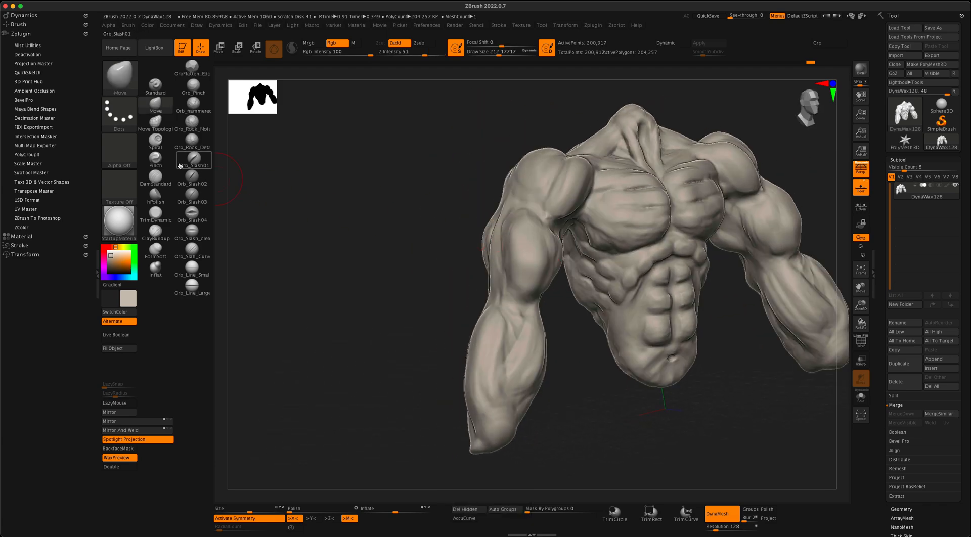
# Fill and blend the outer upper arm between the biceps, triceps and deltoid with ClayBuildup at a draw size of about 207.
pyautogui.click(156, 230)
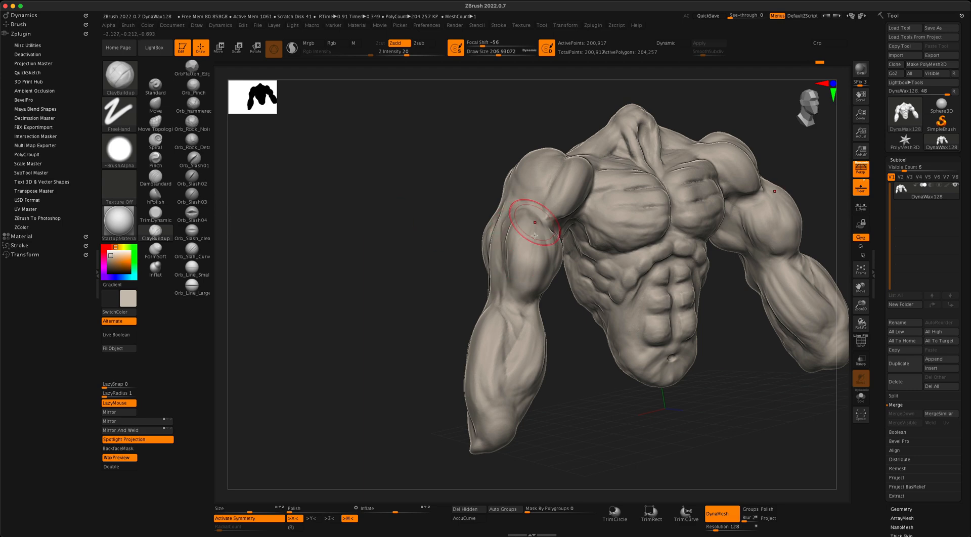
pyautogui.moveTo(463, 264); pyautogui.dragTo(390, 285)
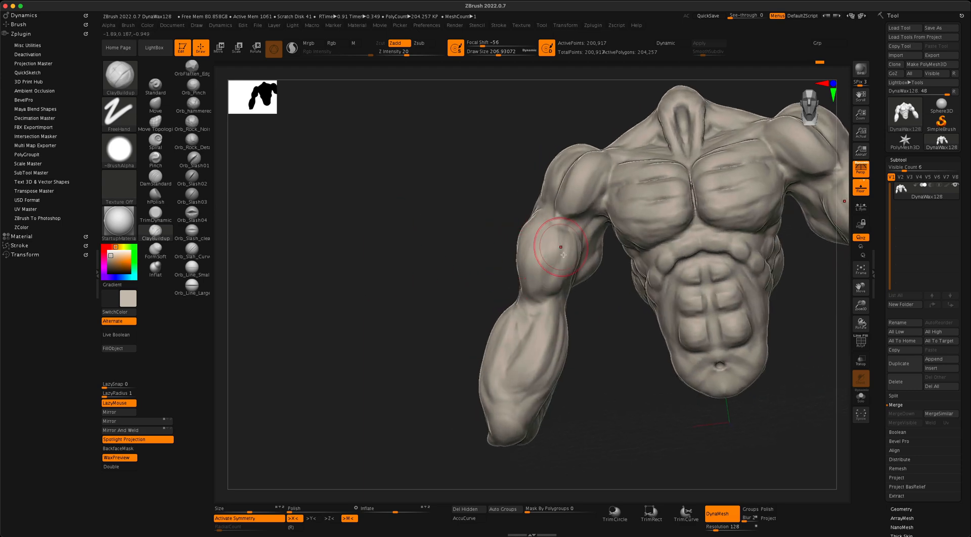
pyautogui.moveTo(563, 254)
pyautogui.mouseDown(button='right')
pyautogui.moveTo(452, 268)
pyautogui.moveTo(497, 258)
pyautogui.mouseUp(button='right')
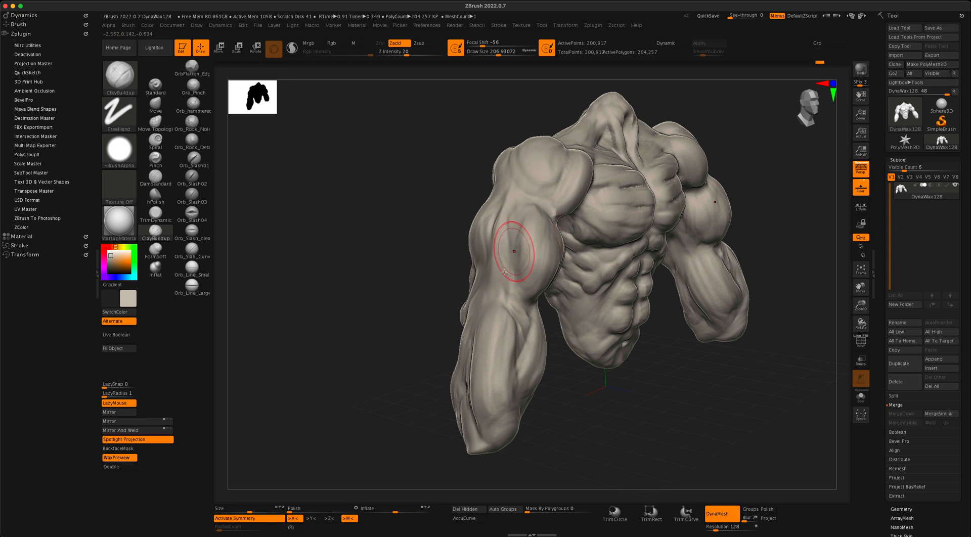
pyautogui.moveTo(502, 322); pyautogui.dragTo(514, 286)
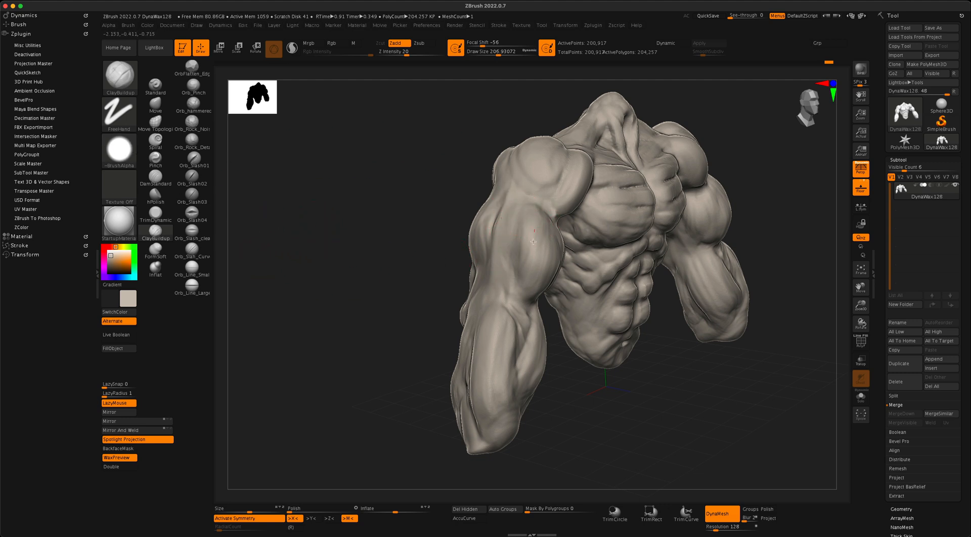
pyautogui.moveTo(395, 236); pyautogui.dragTo(457, 229)
pyautogui.keyDown('alt'); pyautogui.moveTo(713, 185); pyautogui.dragTo(675, 212); pyautogui.keyUp('alt')
pyautogui.keyDown('alt'); pyautogui.moveTo(577, 348); pyautogui.dragTo(468, 304); pyautogui.keyUp('alt')
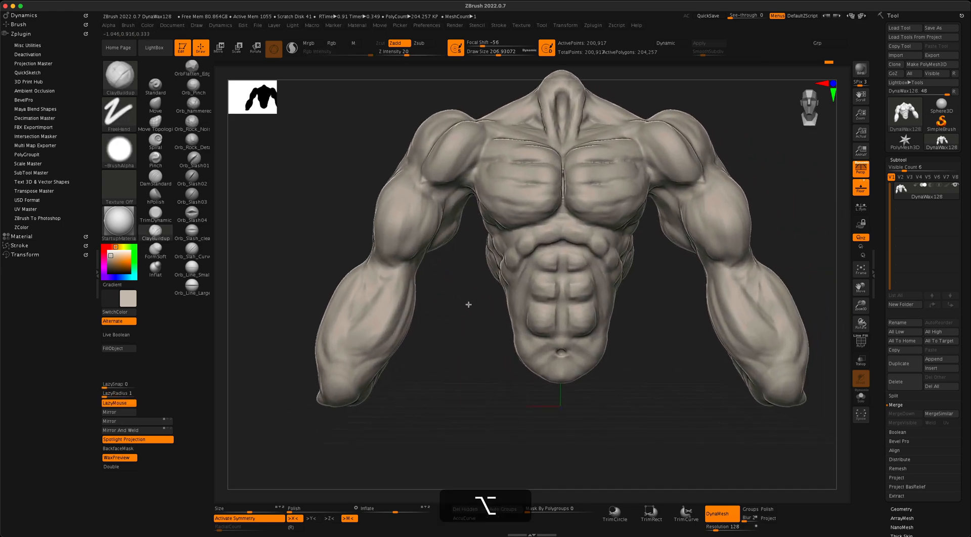
pyautogui.moveTo(664, 274)
pyautogui.mouseDown()
pyautogui.moveTo(626, 329)
pyautogui.moveTo(626, 319)
pyautogui.mouseUp()
# Raise the tops of the shoulders from the back view with the Move brush at a draw size of about 400.
pyautogui.moveTo(432, 348)
pyautogui.keyDown('shift'); pyautogui.mouseDown()
pyautogui.moveTo(445, 329)
pyautogui.moveTo(512, 339)
pyautogui.moveTo(516, 299)
pyautogui.moveTo(756, 299)
pyautogui.moveTo(739, 267)
pyautogui.moveTo(730, 322)
pyautogui.mouseUp(); pyautogui.keyUp('shift')
pyautogui.click(161, 104)
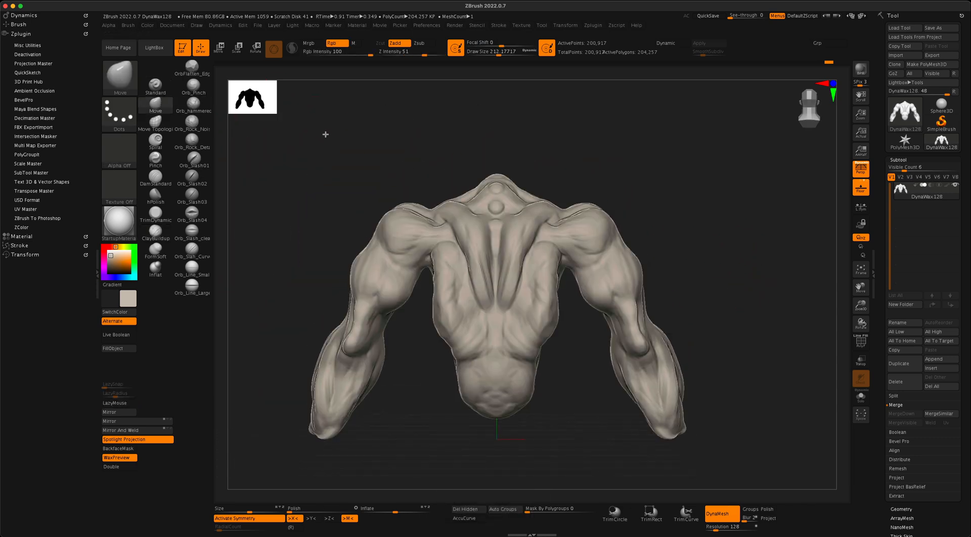
pyautogui.press('s')
pyautogui.moveTo(326, 134); pyautogui.dragTo(336, 137)
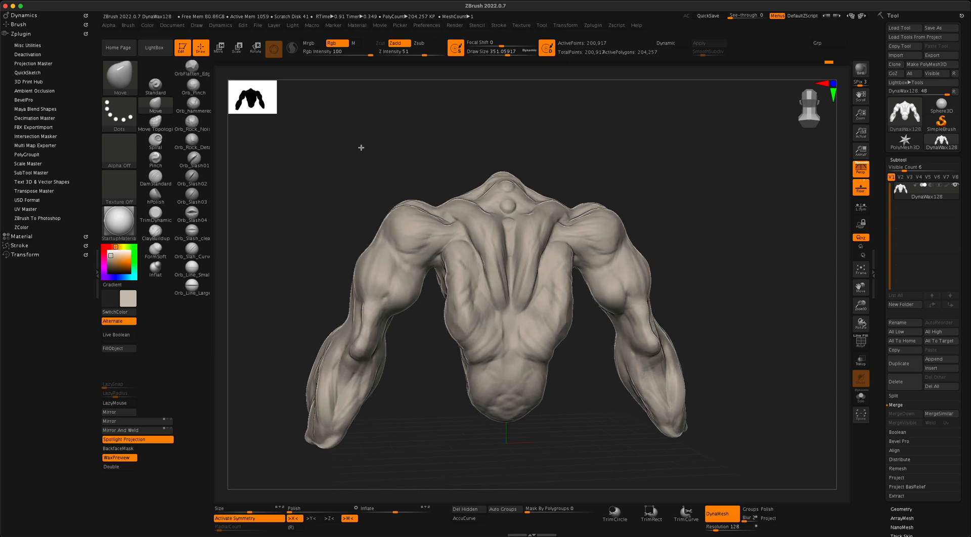
pyautogui.keyDown('shift'); pyautogui.moveTo(664, 164); pyautogui.dragTo(675, 173); pyautogui.keyUp('shift')
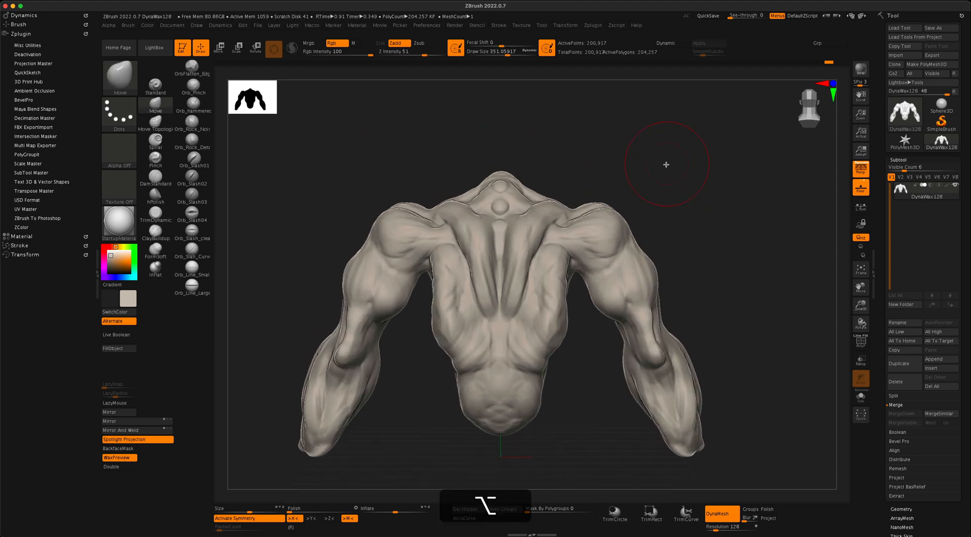
pyautogui.keyDown('alt'); pyautogui.moveTo(670, 138); pyautogui.dragTo(662, 162); pyautogui.keyUp('alt')
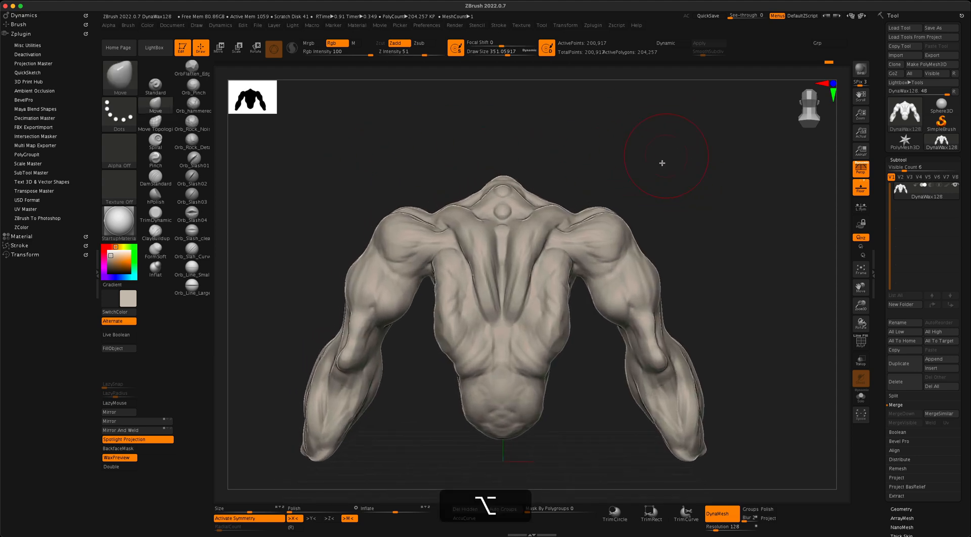
pyautogui.press('s')
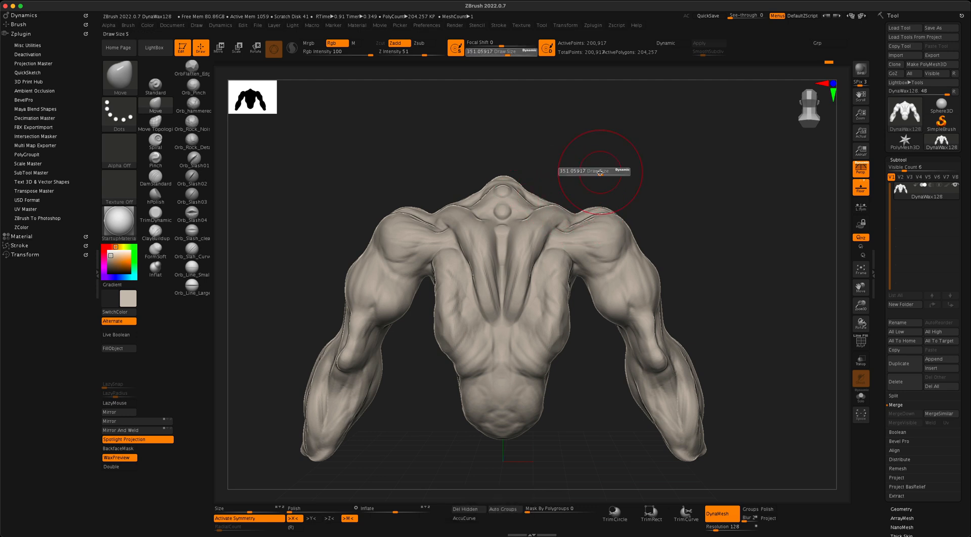
pyautogui.moveTo(601, 173); pyautogui.dragTo(603, 174)
pyautogui.moveTo(580, 211)
pyautogui.mouseDown()
pyautogui.moveTo(580, 192)
pyautogui.moveTo(634, 224)
pyautogui.moveTo(620, 202)
pyautogui.moveTo(593, 199)
pyautogui.mouseUp()
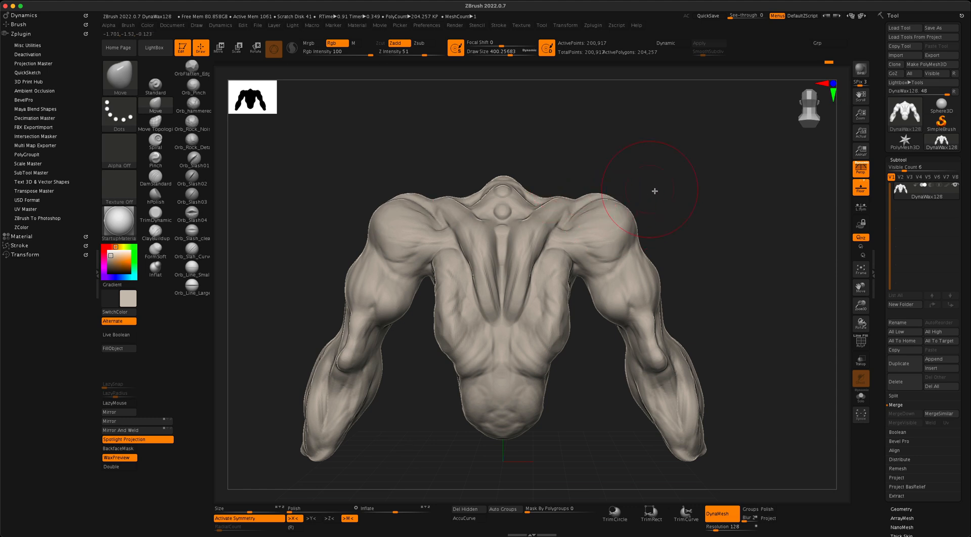
# Shift the elbow area inward from the back view with the Move brush at a draw size of about 299.
pyautogui.keyDown('alt'); pyautogui.moveTo(652, 190); pyautogui.dragTo(677, 187); pyautogui.keyUp('alt')
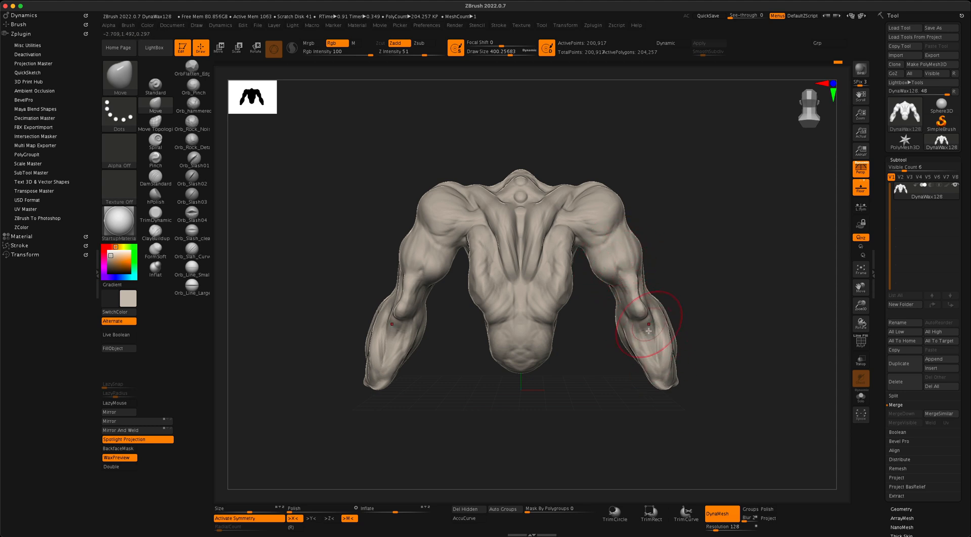
pyautogui.keyDown('alt'); pyautogui.moveTo(697, 252); pyautogui.dragTo(703, 248); pyautogui.keyUp('alt')
pyautogui.press('s')
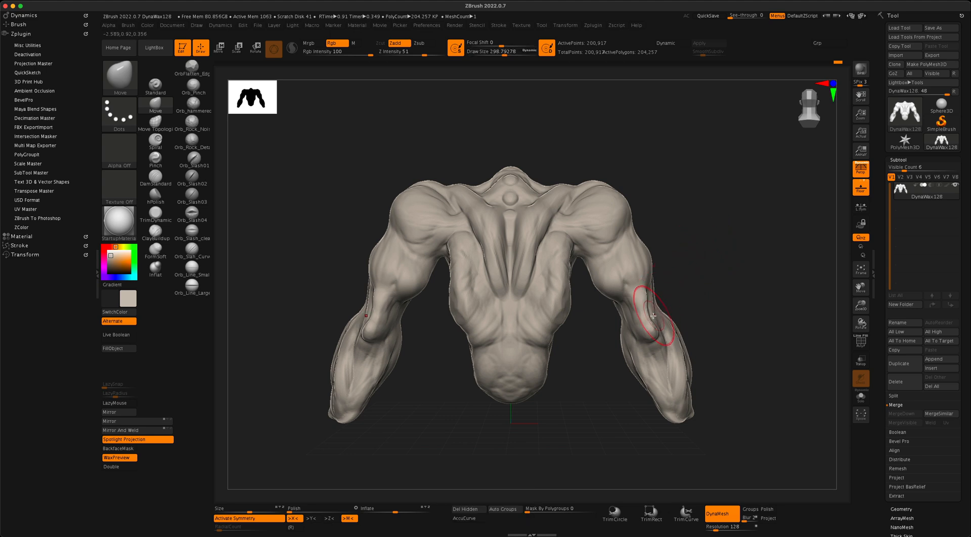
pyautogui.moveTo(654, 316); pyautogui.dragTo(632, 322)
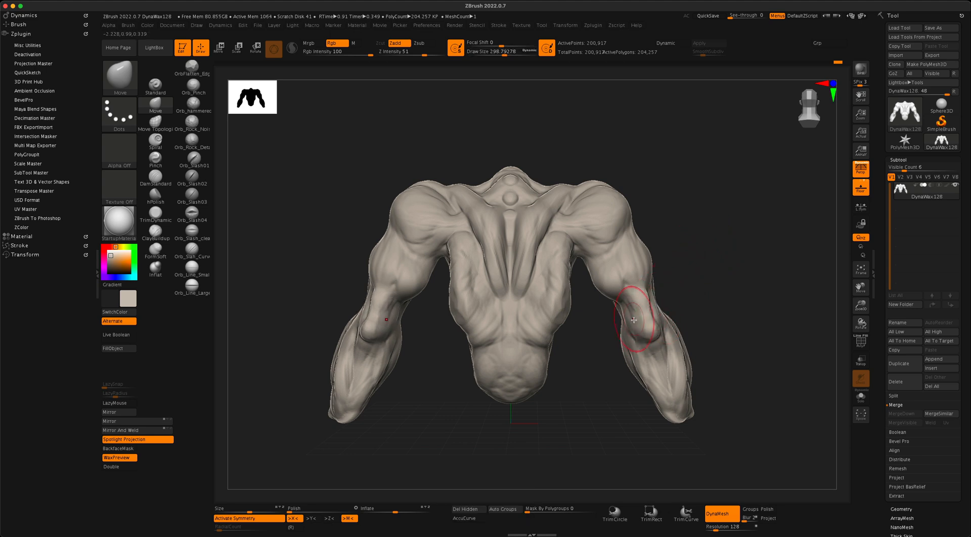
# Sharpen the elbow edges from the back view with the Pinch brush at a draw size of about 167.
pyautogui.moveTo(696, 286)
pyautogui.keyDown('alt'); pyautogui.mouseDown()
pyautogui.moveTo(689, 262)
pyautogui.moveTo(695, 268)
pyautogui.moveTo(657, 259)
pyautogui.mouseUp(); pyautogui.keyUp('alt')
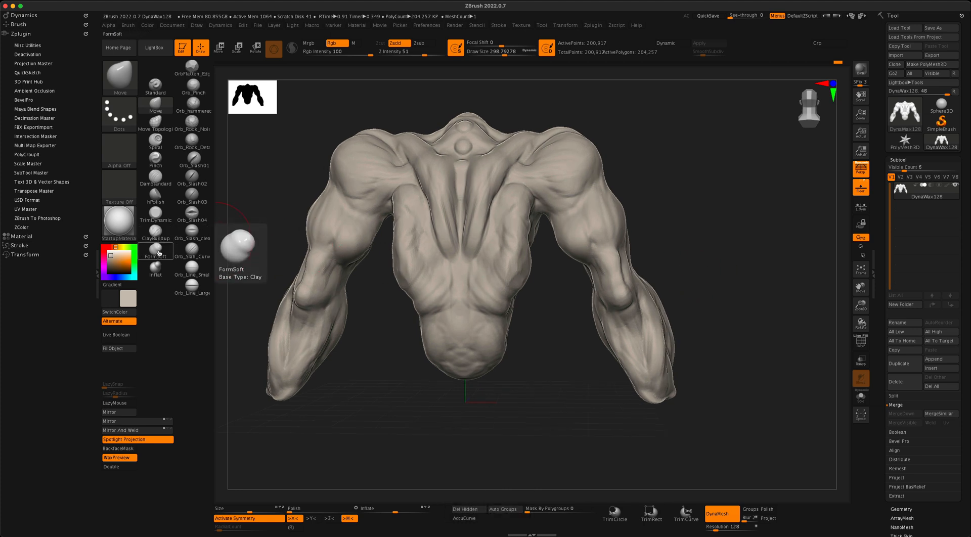
pyautogui.click(155, 158)
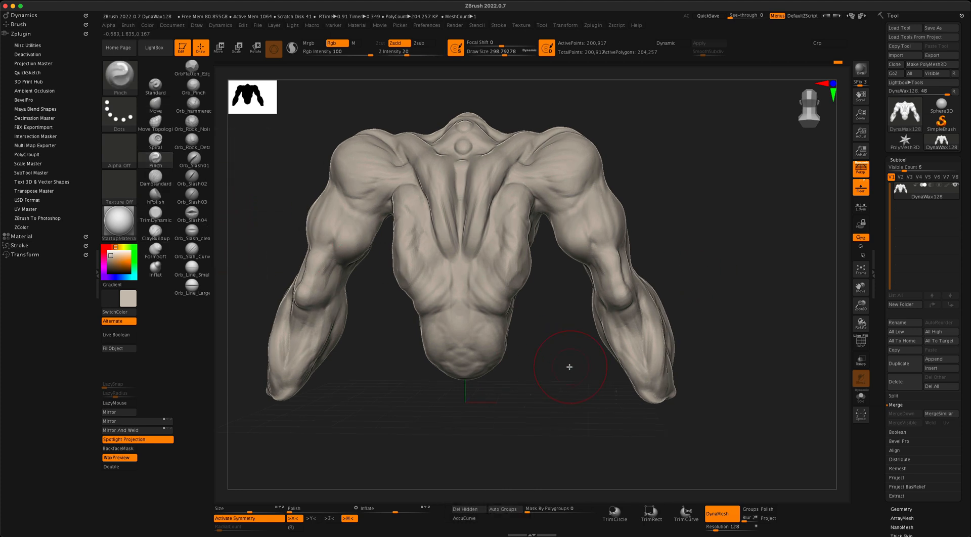
pyautogui.press('s')
pyautogui.moveTo(569, 367); pyautogui.dragTo(548, 367)
pyautogui.press('s')
pyautogui.moveTo(674, 276); pyautogui.dragTo(686, 276)
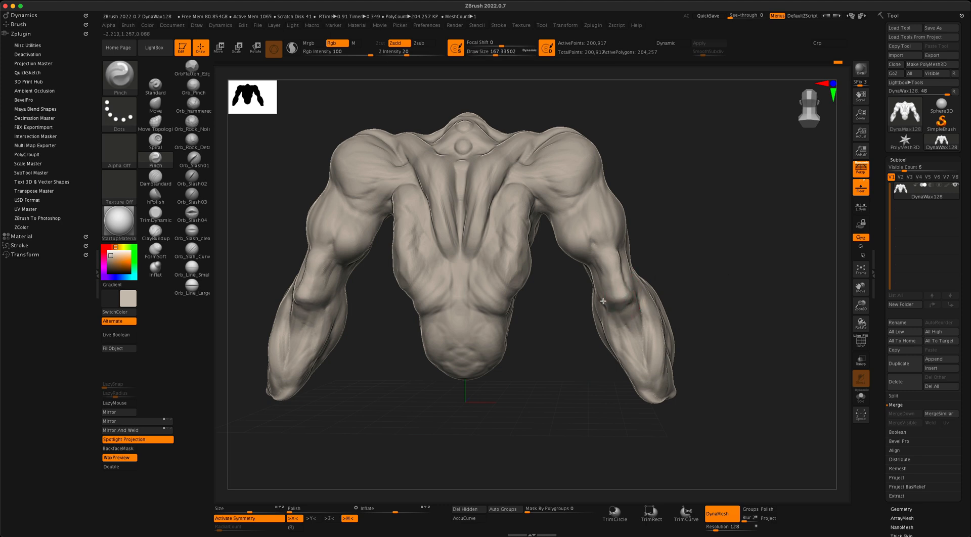
pyautogui.moveTo(720, 265)
pyautogui.mouseDown()
pyautogui.moveTo(686, 256)
pyautogui.moveTo(714, 264)
pyautogui.moveTo(700, 252)
pyautogui.moveTo(714, 251)
pyautogui.mouseUp()
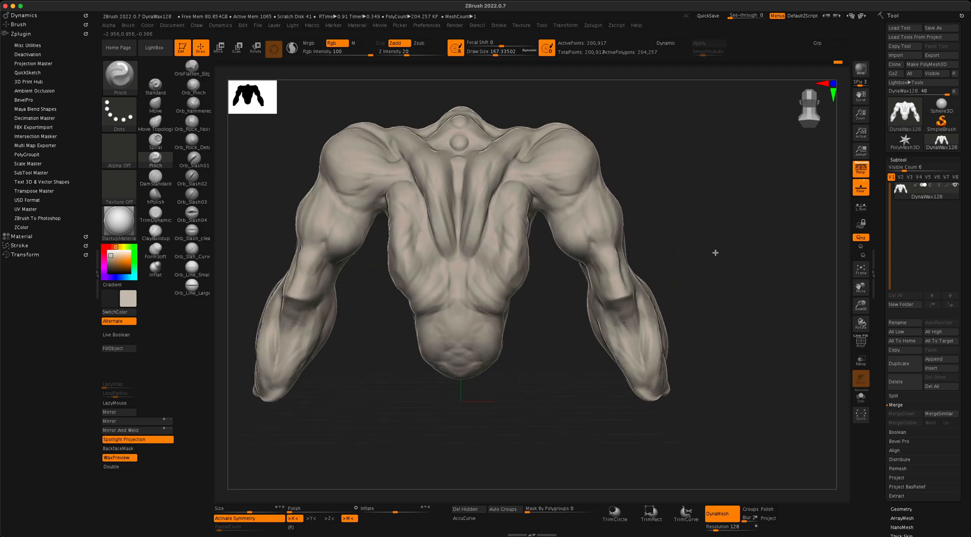
# Tighten the muscle edges around the shoulder, upper arm and elbow from the side with the Pinch brush.
pyautogui.moveTo(550, 310); pyautogui.dragTo(526, 287)
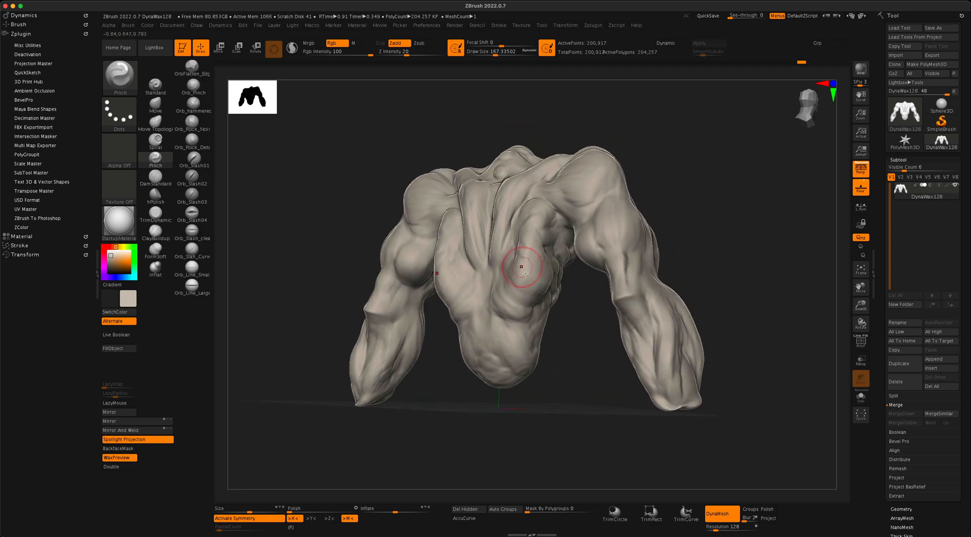
pyautogui.moveTo(525, 274)
pyautogui.mouseDown()
pyautogui.moveTo(585, 325)
pyautogui.moveTo(534, 297)
pyautogui.moveTo(563, 332)
pyautogui.moveTo(558, 316)
pyautogui.mouseUp()
pyautogui.moveTo(688, 176); pyautogui.dragTo(602, 183)
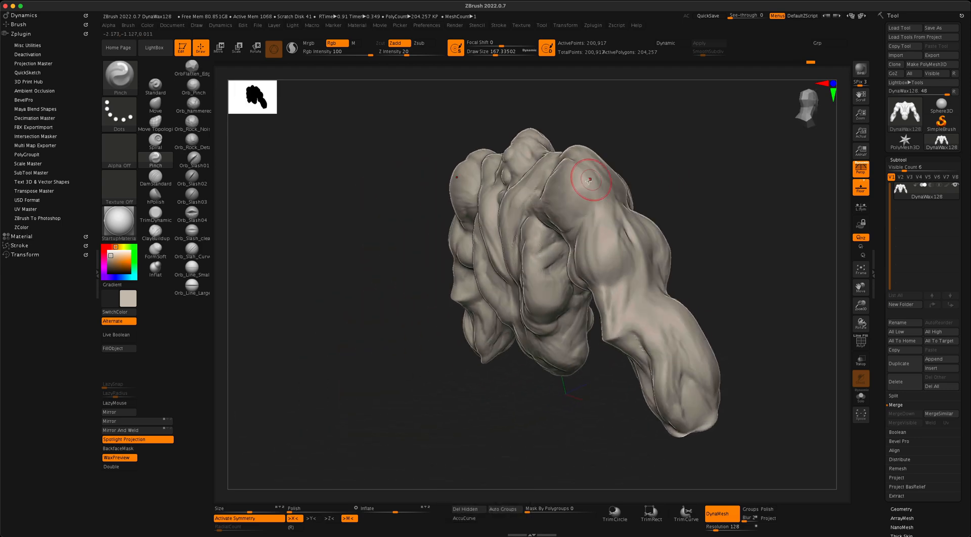
pyautogui.moveTo(680, 151); pyautogui.dragTo(655, 188)
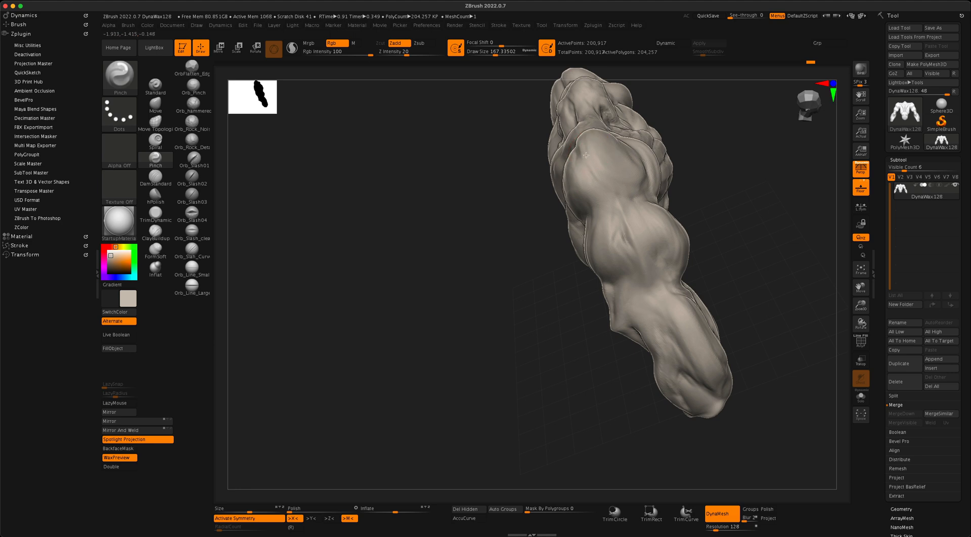
pyautogui.moveTo(585, 155)
pyautogui.mouseDown()
pyautogui.moveTo(700, 156)
pyautogui.moveTo(609, 191)
pyautogui.moveTo(693, 162)
pyautogui.mouseUp()
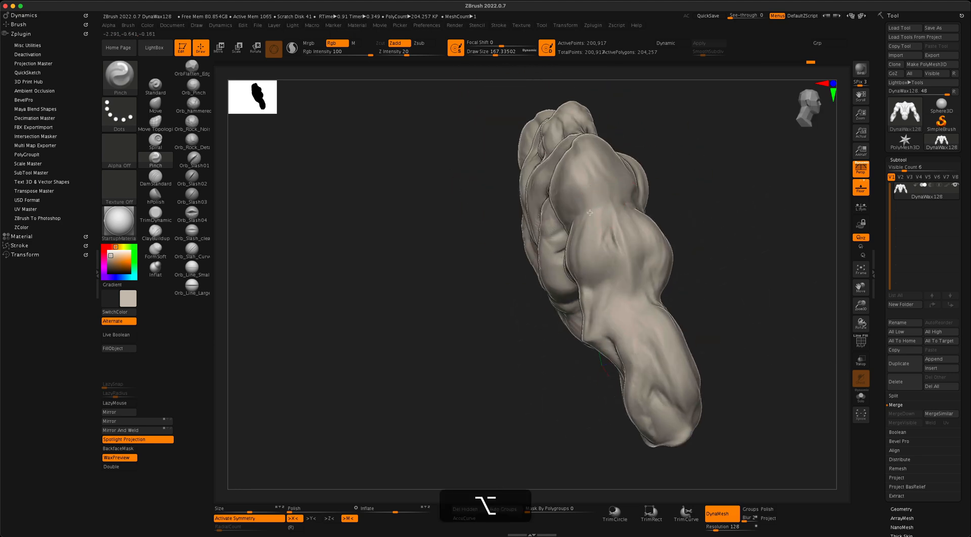
pyautogui.moveTo(732, 201); pyautogui.dragTo(632, 217)
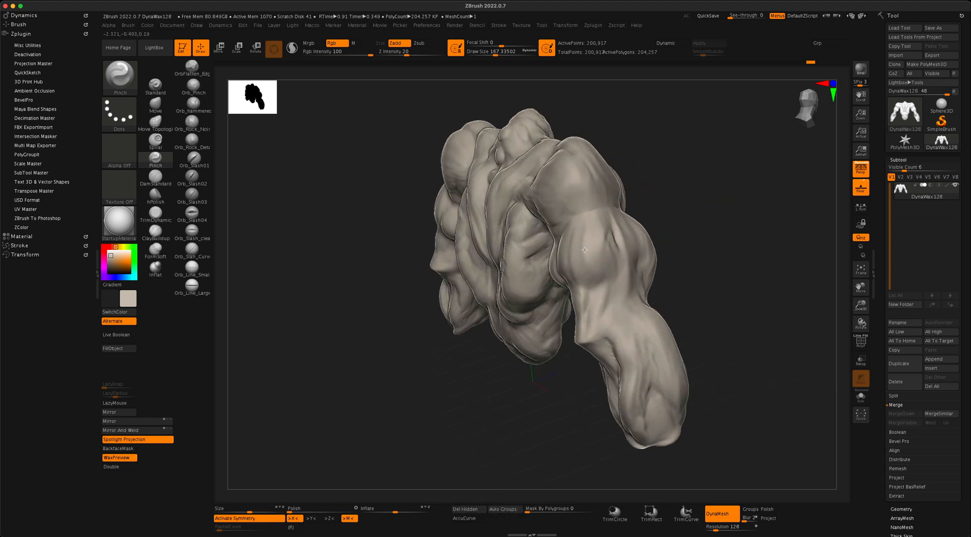
pyautogui.press('alt')
pyautogui.moveTo(686, 202); pyautogui.dragTo(594, 318)
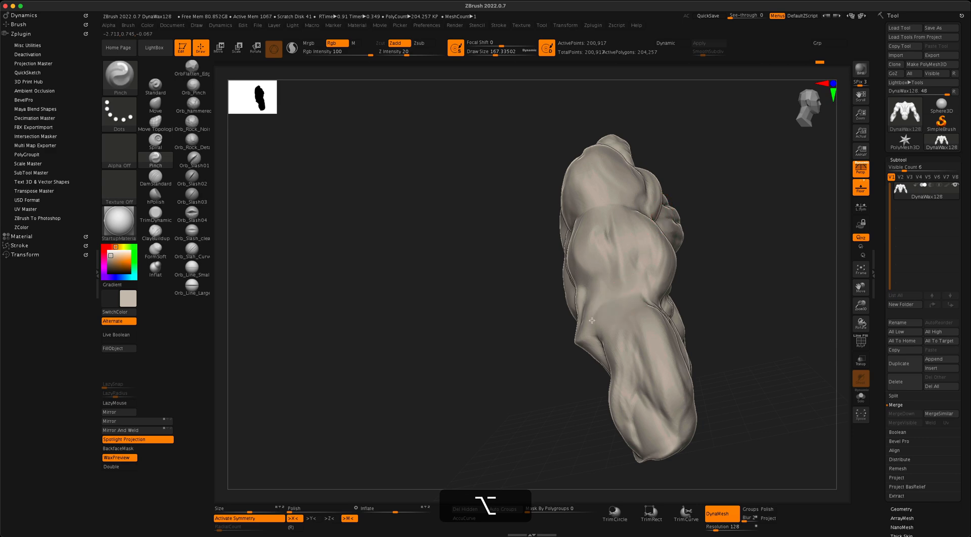
pyautogui.moveTo(465, 294); pyautogui.dragTo(525, 340)
pyautogui.moveTo(682, 281)
pyautogui.mouseDown()
pyautogui.moveTo(769, 260)
pyautogui.moveTo(729, 249)
pyautogui.moveTo(726, 260)
pyautogui.moveTo(724, 236)
pyautogui.mouseUp()
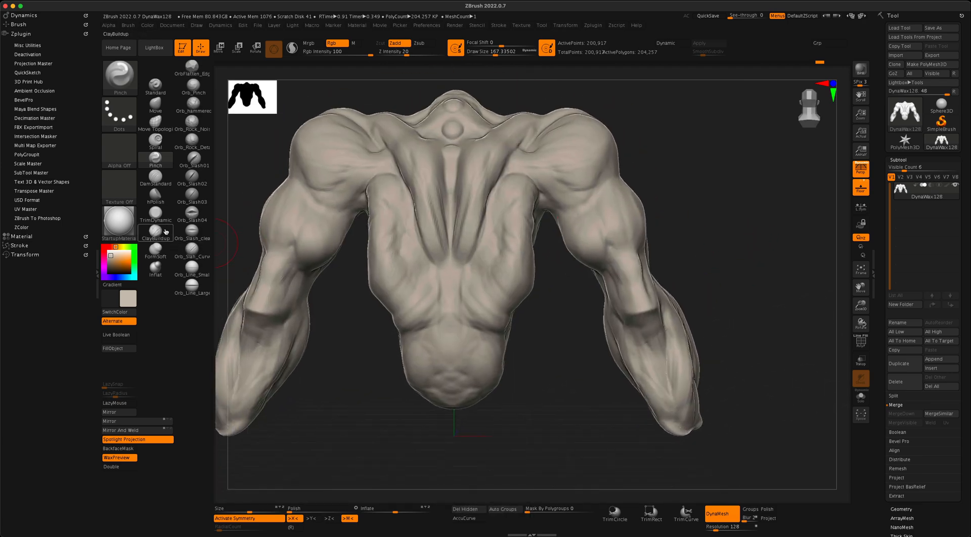
# Try to carve a line down the spine and lower back with the DamStandard brush at a draw size of about 74.
pyautogui.click(156, 177)
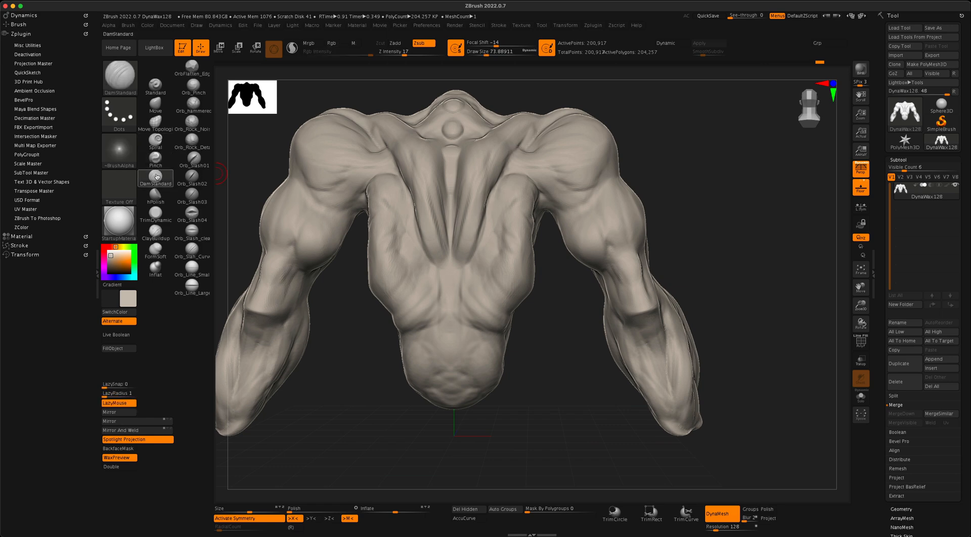
pyautogui.press('alt')
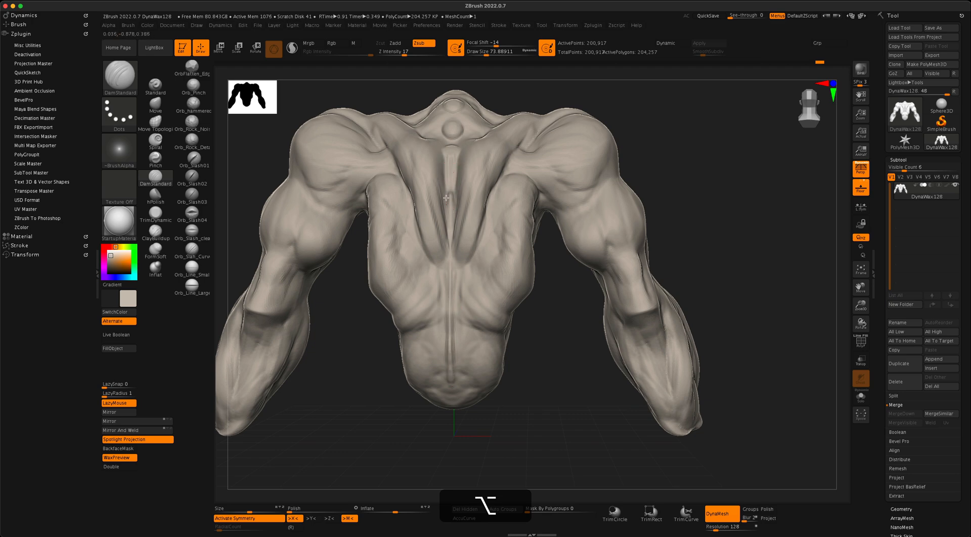
pyautogui.keyDown('alt'); pyautogui.keyDown('shift'); pyautogui.moveTo(448, 232); pyautogui.dragTo(451, 175); pyautogui.keyUp('shift'); pyautogui.keyUp('alt')
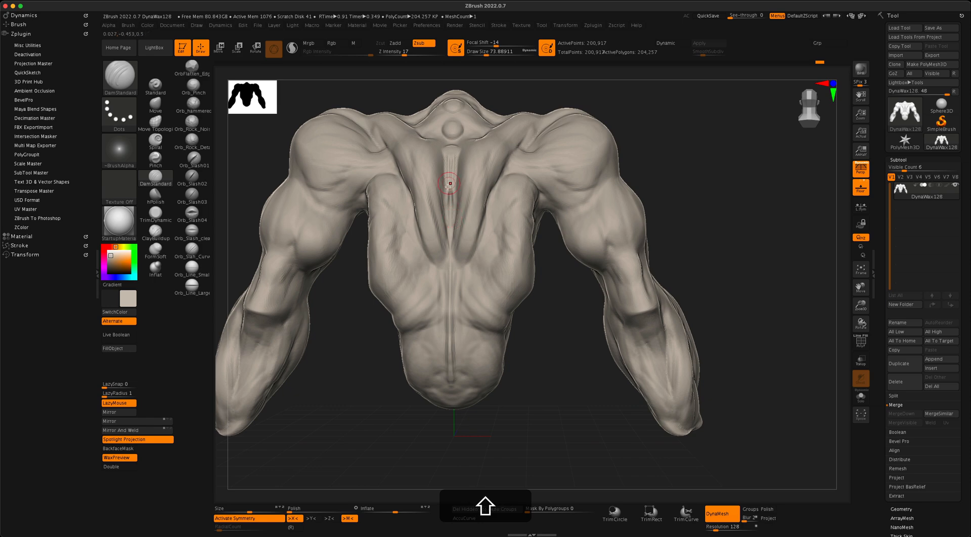
# Undo the DamStandard strokes along the spine and lower back.
pyautogui.click(155, 104)
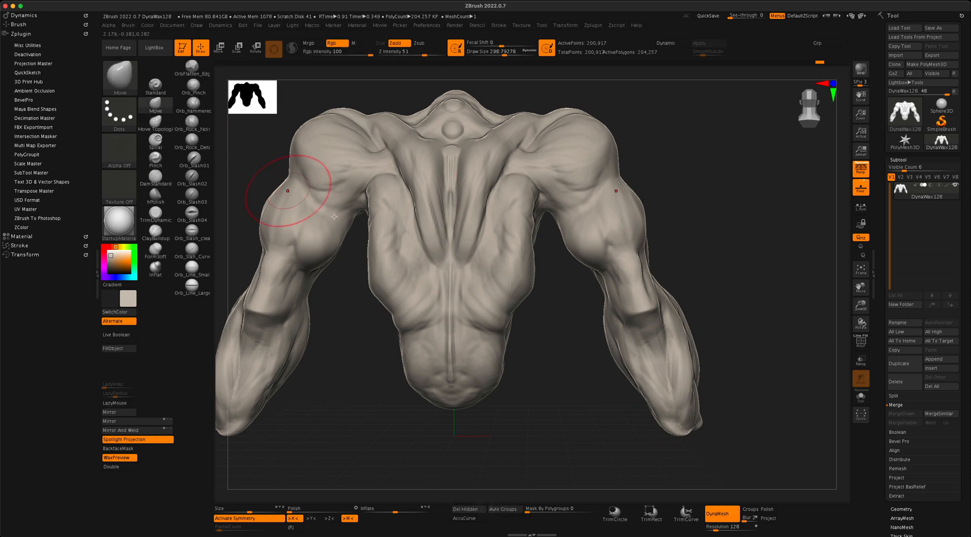
pyautogui.keyDown('alt'); pyautogui.moveTo(552, 322); pyautogui.dragTo(556, 329); pyautogui.keyUp('alt')
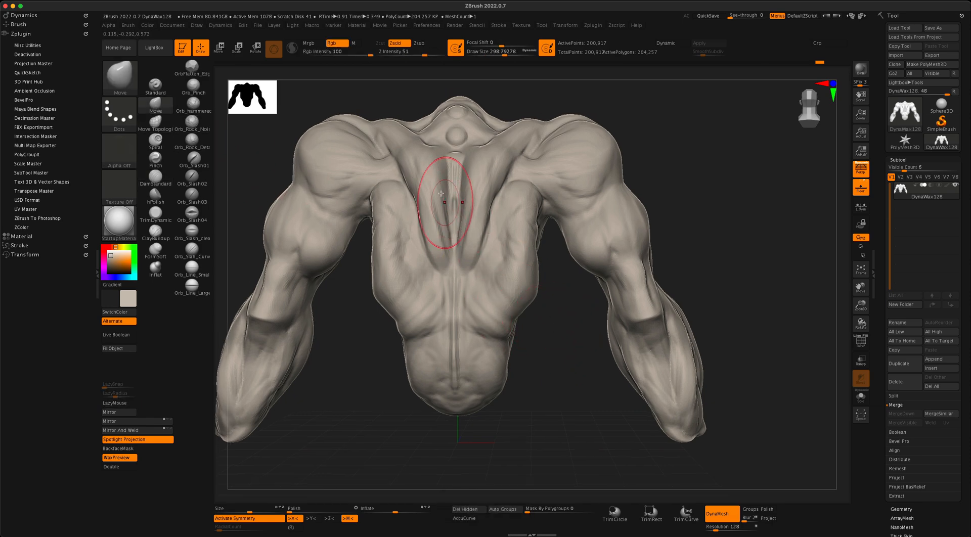
pyautogui.press('super+z')
pyautogui.press('super+z')
pyautogui.press('super+z')
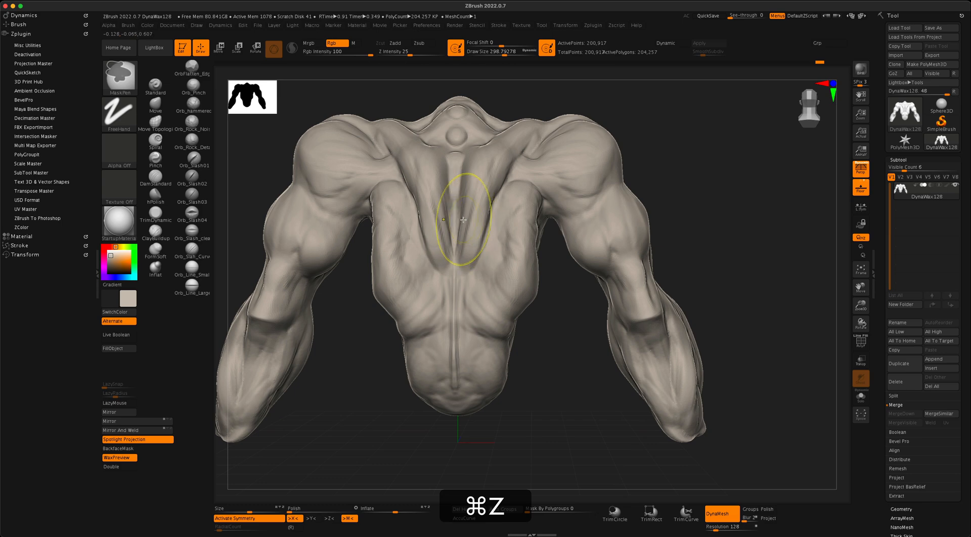
pyautogui.moveTo(552, 315)
pyautogui.mouseDown()
pyautogui.moveTo(579, 331)
pyautogui.moveTo(559, 337)
pyautogui.mouseUp()
pyautogui.moveTo(539, 373)
pyautogui.mouseDown()
pyautogui.moveTo(524, 381)
pyautogui.moveTo(545, 366)
pyautogui.moveTo(552, 372)
pyautogui.mouseUp()
pyautogui.press('super+z')
pyautogui.press('super+z')
pyautogui.press('super+z')
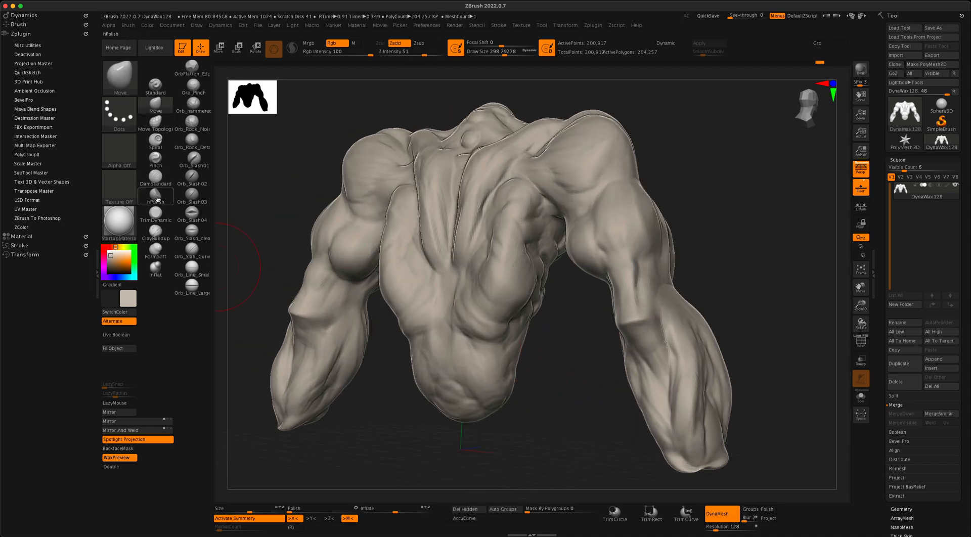
# Carve the center line of the spine down to the lower back with the DamStandard brush in Zsub mode at a draw size of about 74.
pyautogui.click(155, 177)
pyautogui.click(408, 45)
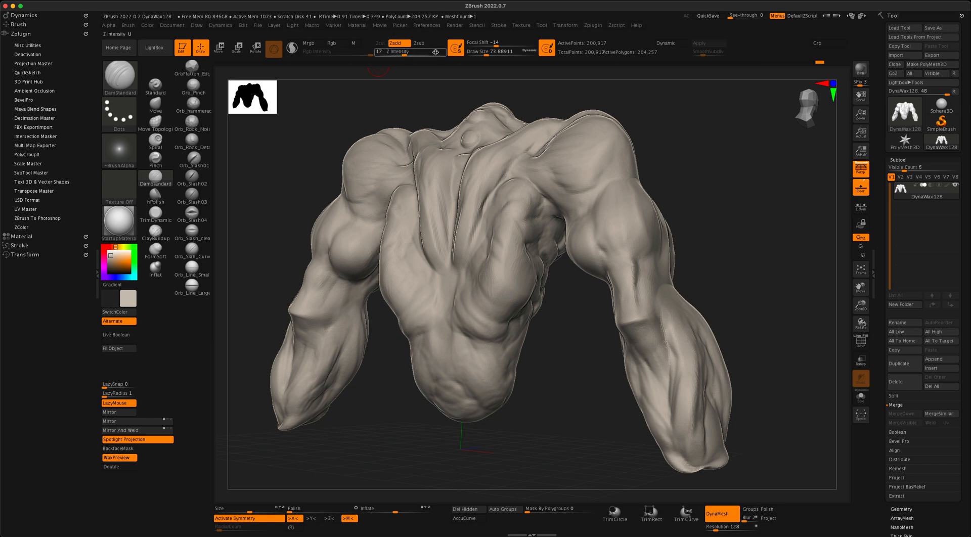
pyautogui.click(423, 44)
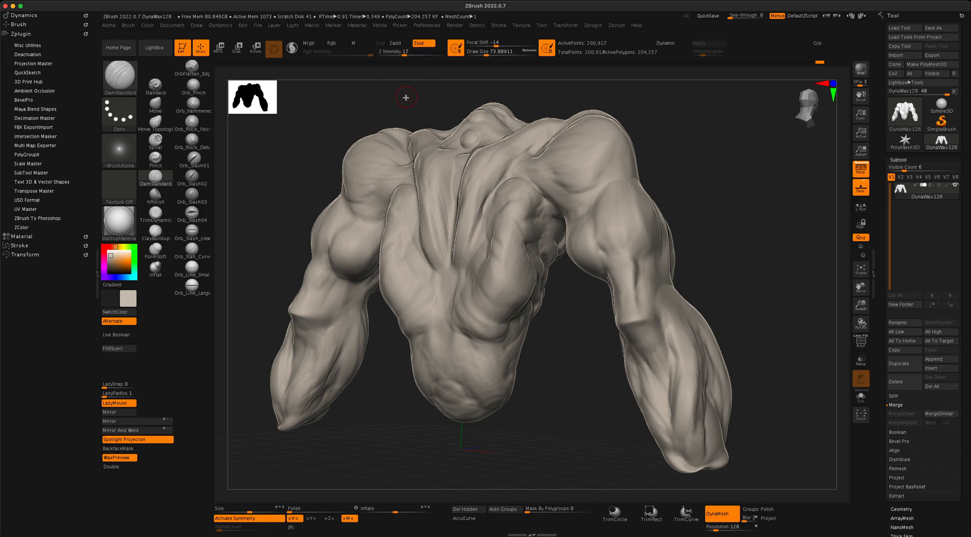
pyautogui.press('super+z')
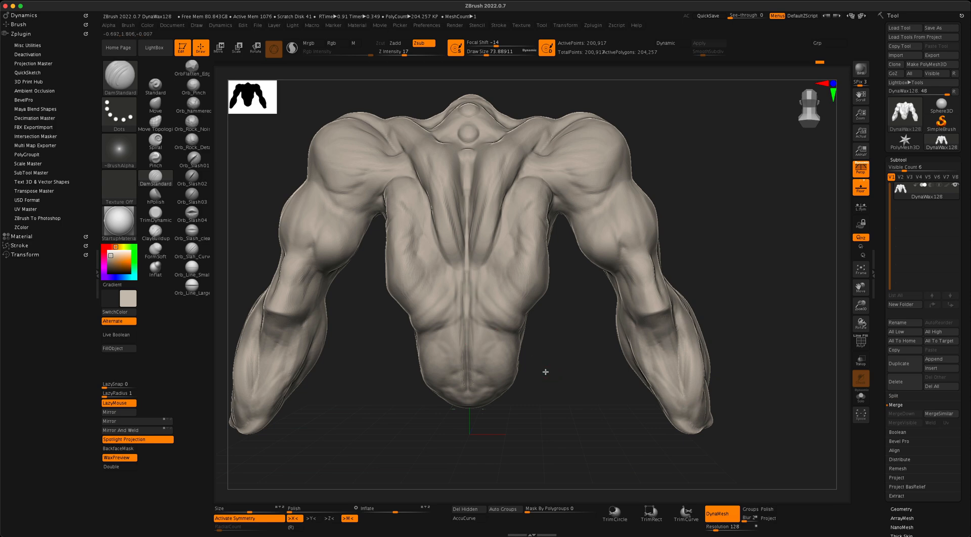
pyautogui.moveTo(545, 372); pyautogui.dragTo(556, 364)
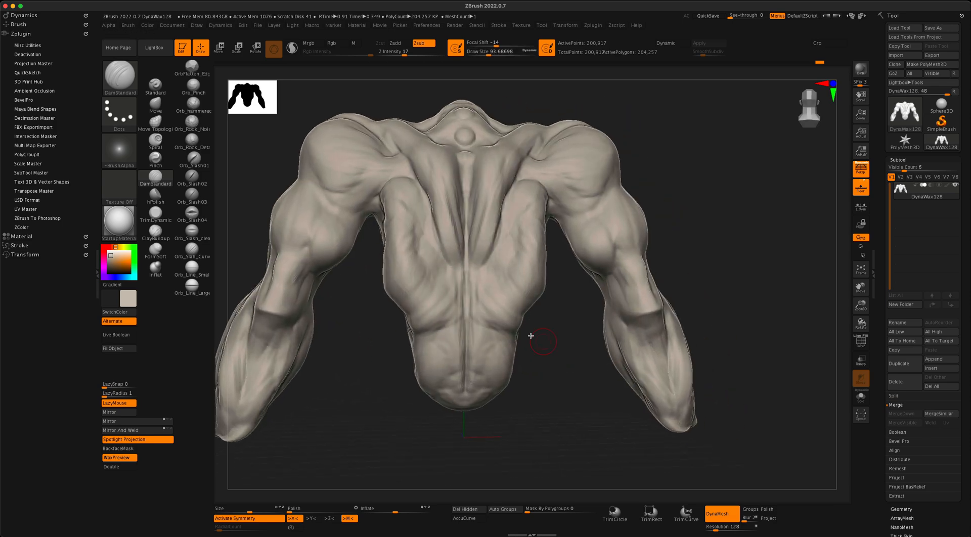
# Build up the muscles along the sides of the mid and lower back with ClayBuildup at a draw size of about 207.
pyautogui.click(159, 232)
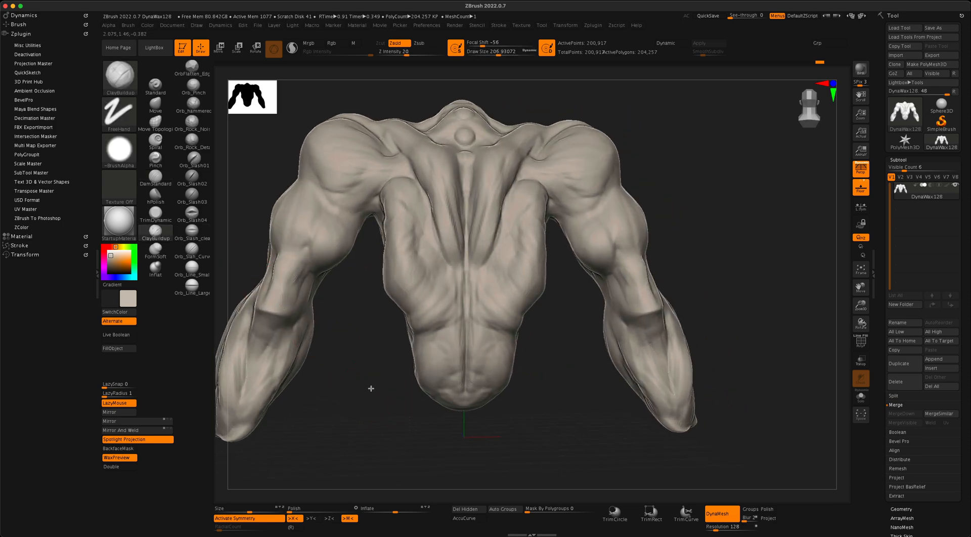
pyautogui.keyDown('shift'); pyautogui.moveTo(371, 388); pyautogui.dragTo(369, 387); pyautogui.keyUp('shift')
pyautogui.keyDown('shift'); pyautogui.moveTo(571, 379); pyautogui.dragTo(569, 356); pyautogui.keyUp('shift')
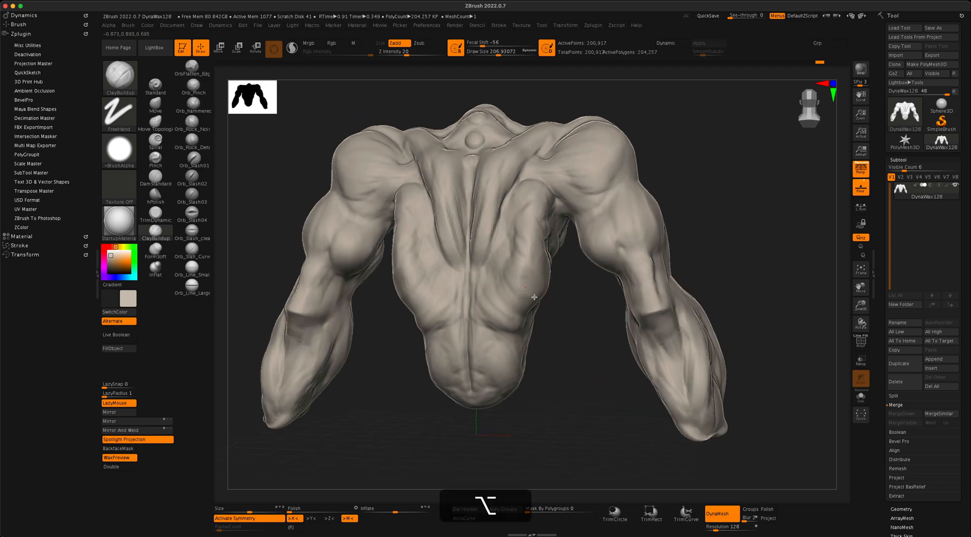
pyautogui.moveTo(525, 263)
pyautogui.mouseDown()
pyautogui.moveTo(574, 351)
pyautogui.moveTo(567, 340)
pyautogui.mouseUp()
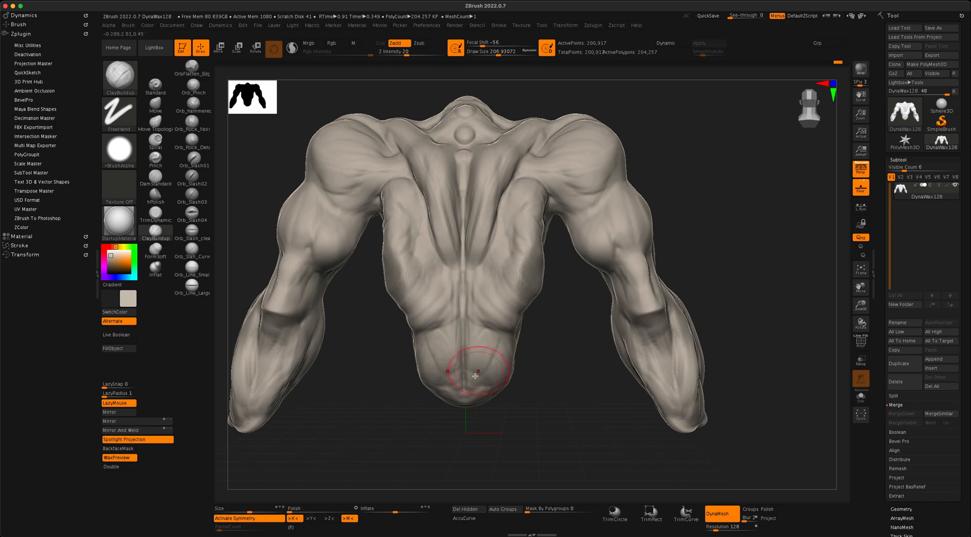
# Shape the lower back muscles and the forms beside the base of the spine with ClayBuildup at a draw size of about 163.
pyautogui.press('s')
pyautogui.moveTo(540, 356); pyautogui.dragTo(475, 387)
pyautogui.moveTo(509, 338); pyautogui.dragTo(474, 389)
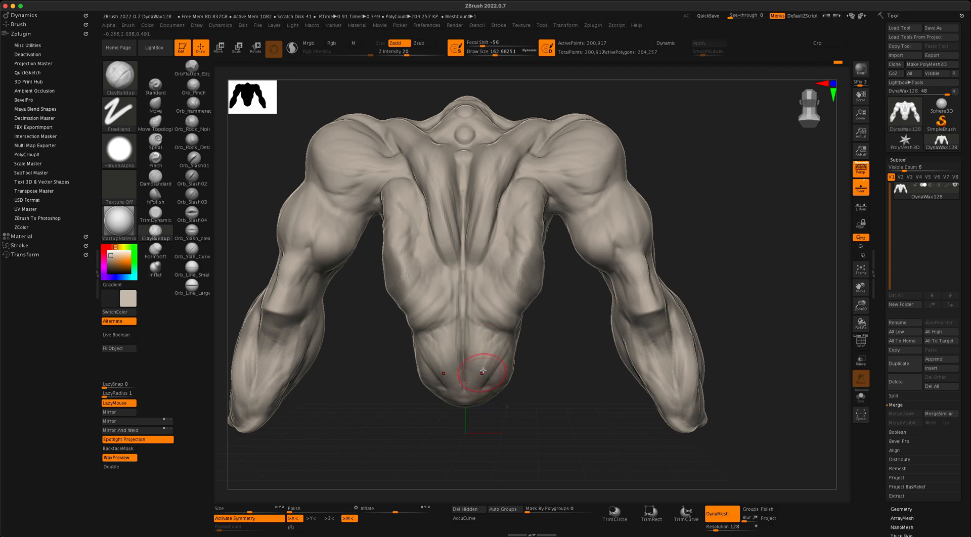
pyautogui.moveTo(486, 303); pyautogui.dragTo(510, 314)
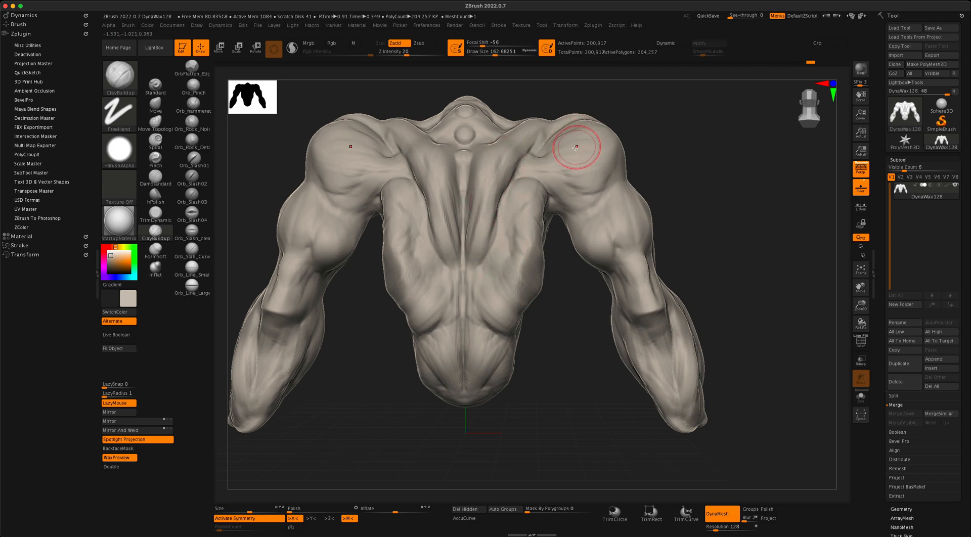
# Define the separate heads of the deltoid from the side and above with ClayBuildup at a draw size of about 163.
pyautogui.moveTo(679, 144)
pyautogui.mouseDown()
pyautogui.moveTo(689, 126)
pyautogui.moveTo(689, 158)
pyautogui.moveTo(667, 188)
pyautogui.moveTo(558, 177)
pyautogui.moveTo(551, 216)
pyautogui.mouseUp()
pyautogui.moveTo(436, 255)
pyautogui.mouseDown()
pyautogui.moveTo(412, 274)
pyautogui.moveTo(439, 277)
pyautogui.mouseUp()
pyautogui.moveTo(528, 163); pyautogui.dragTo(537, 201)
pyautogui.moveTo(423, 233); pyautogui.dragTo(471, 227)
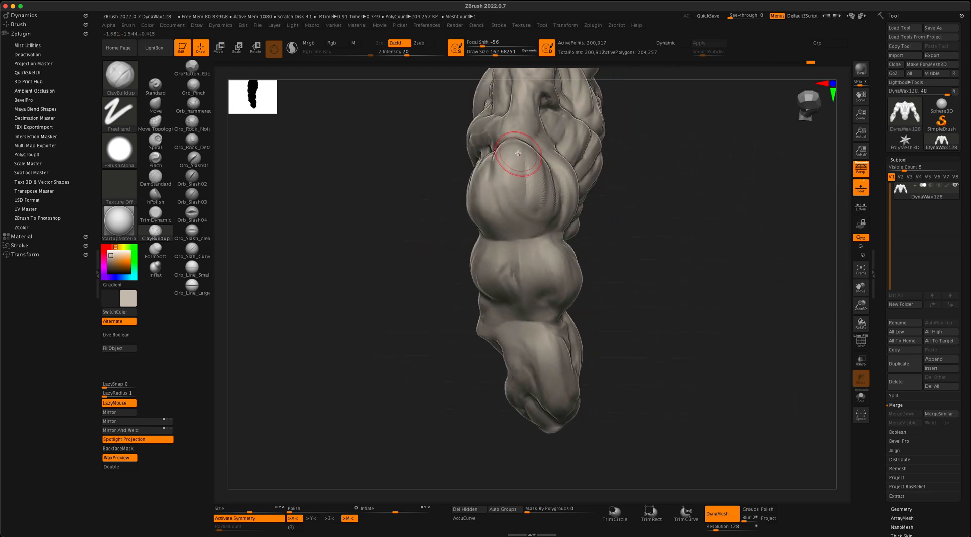
pyautogui.keyDown('alt'); pyautogui.moveTo(516, 151); pyautogui.dragTo(508, 168); pyautogui.keyUp('alt')
pyautogui.moveTo(664, 202); pyautogui.dragTo(657, 160)
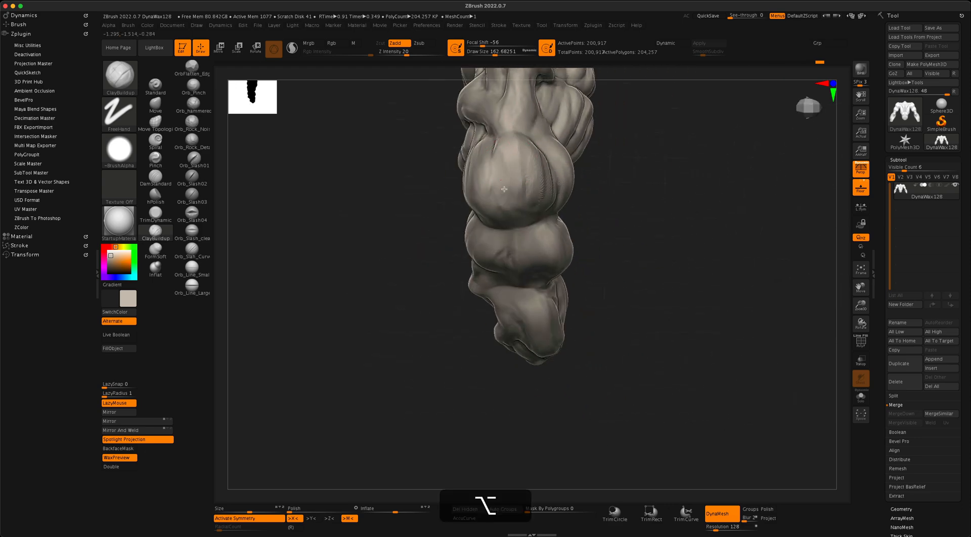
# Build up the rear and side masses of the deltoid with the ClayBuildup brush, using a draw size of about 192.
pyautogui.moveTo(630, 205)
pyautogui.mouseDown()
pyautogui.moveTo(655, 179)
pyautogui.moveTo(644, 207)
pyautogui.mouseUp()
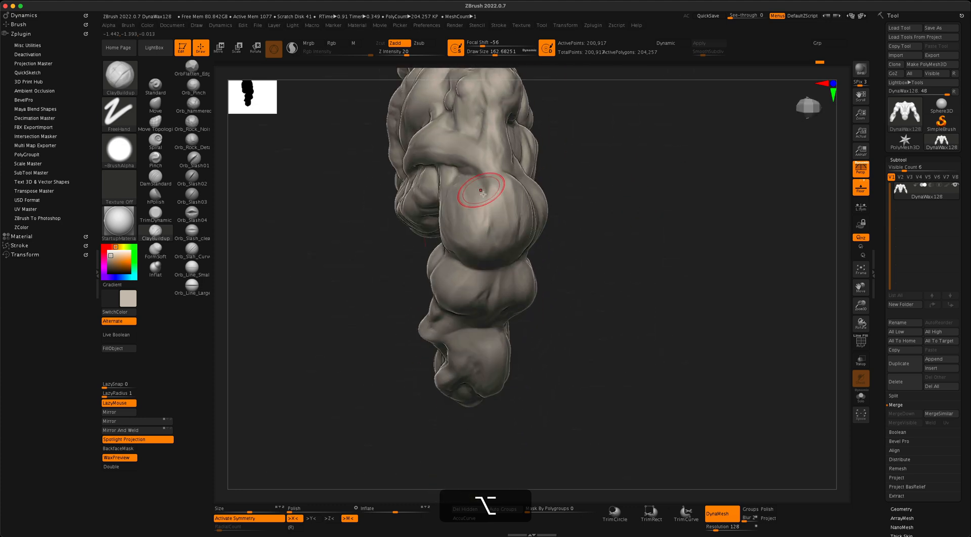
pyautogui.moveTo(606, 246)
pyautogui.mouseDown()
pyautogui.moveTo(603, 207)
pyautogui.moveTo(620, 234)
pyautogui.moveTo(629, 231)
pyautogui.mouseUp()
pyautogui.press('s')
pyautogui.moveTo(503, 239)
pyautogui.mouseDown()
pyautogui.moveTo(501, 248)
pyautogui.moveTo(515, 247)
pyautogui.moveTo(494, 253)
pyautogui.mouseUp()
pyautogui.moveTo(605, 187); pyautogui.dragTo(629, 190)
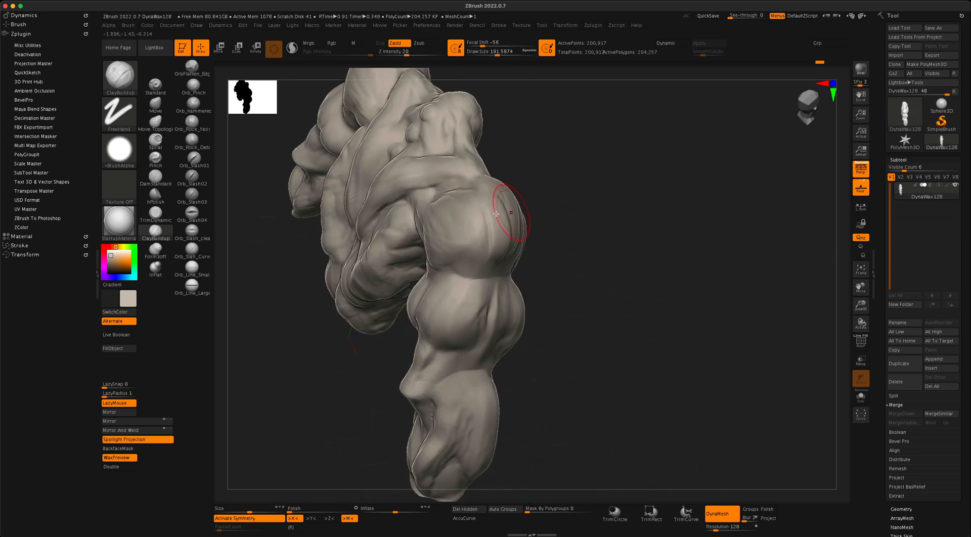
pyautogui.moveTo(487, 209); pyautogui.dragTo(467, 234)
pyautogui.moveTo(572, 178); pyautogui.dragTo(602, 181)
pyautogui.moveTo(448, 210)
pyautogui.mouseDown()
pyautogui.moveTo(430, 237)
pyautogui.moveTo(428, 208)
pyautogui.moveTo(433, 242)
pyautogui.moveTo(438, 224)
pyautogui.mouseUp()
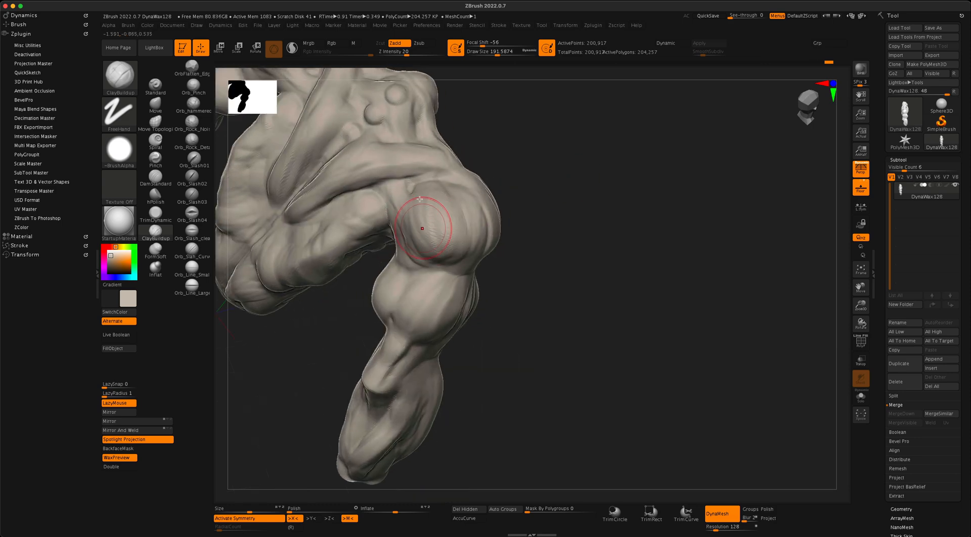
# Refine the shoulder volume with further ClayBuildup strokes and remesh the torso with DynaMesh at resolution 128.
pyautogui.moveTo(614, 206); pyautogui.dragTo(521, 200)
pyautogui.moveTo(526, 217); pyautogui.dragTo(532, 248, button='right')
pyautogui.moveTo(363, 246)
pyautogui.mouseDown(button='right')
pyautogui.moveTo(388, 243)
pyautogui.moveTo(351, 297)
pyautogui.mouseUp(button='right')
pyautogui.moveTo(715, 254)
pyautogui.mouseDown()
pyautogui.moveTo(737, 241)
pyautogui.moveTo(705, 249)
pyautogui.moveTo(730, 243)
pyautogui.mouseUp()
pyautogui.moveTo(750, 238)
pyautogui.mouseDown()
pyautogui.moveTo(713, 260)
pyautogui.moveTo(613, 252)
pyautogui.mouseUp()
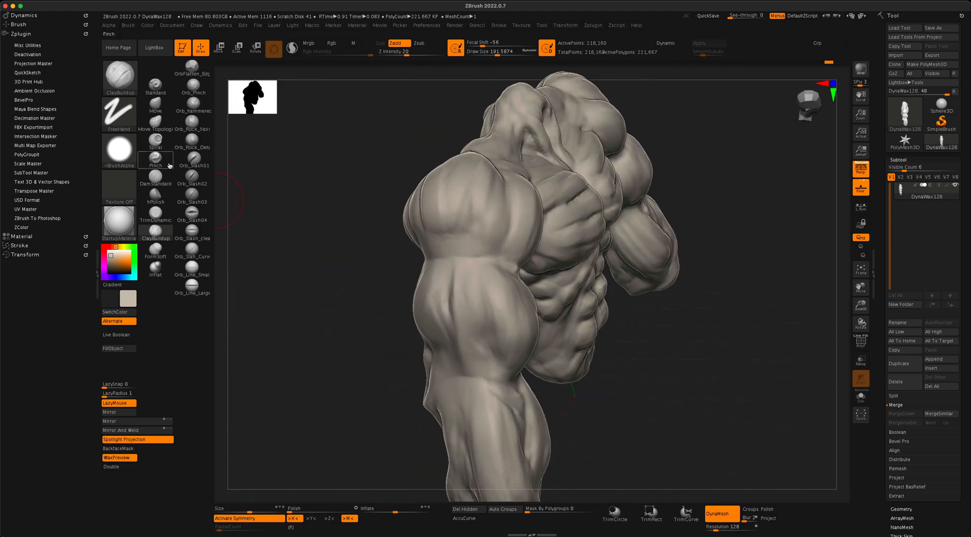
# Carve vertical muscle-fibre grooves into the deltoid with ClayBuildup at a draw size of about 124, and smooth them.
pyautogui.press('s')
pyautogui.moveTo(274, 236); pyautogui.dragTo(269, 236)
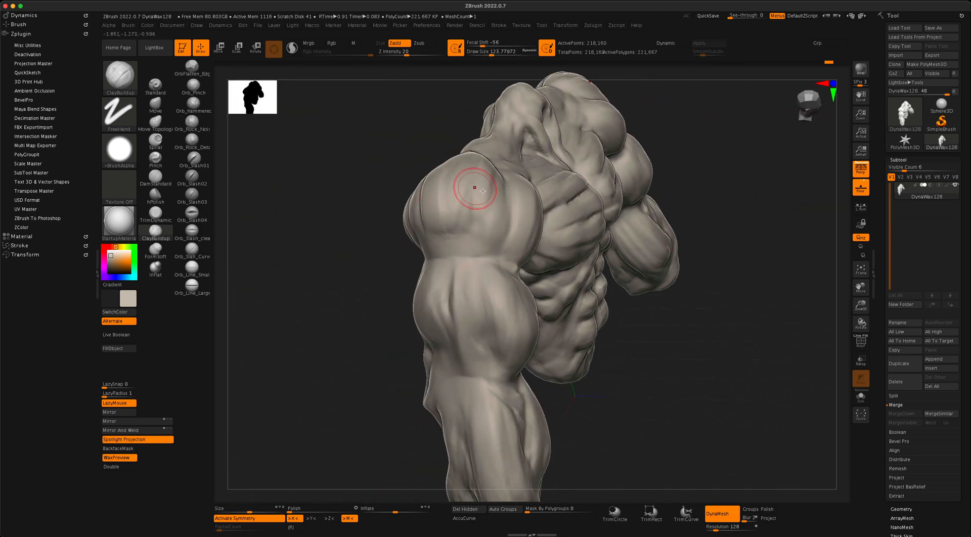
pyautogui.keyDown('alt'); pyautogui.moveTo(506, 181); pyautogui.dragTo(507, 237); pyautogui.keyUp('alt')
pyautogui.moveTo(354, 245)
pyautogui.mouseDown()
pyautogui.moveTo(445, 252)
pyautogui.moveTo(485, 268)
pyautogui.mouseUp()
pyautogui.keyDown('alt'); pyautogui.moveTo(473, 172); pyautogui.dragTo(475, 235); pyautogui.keyUp('alt')
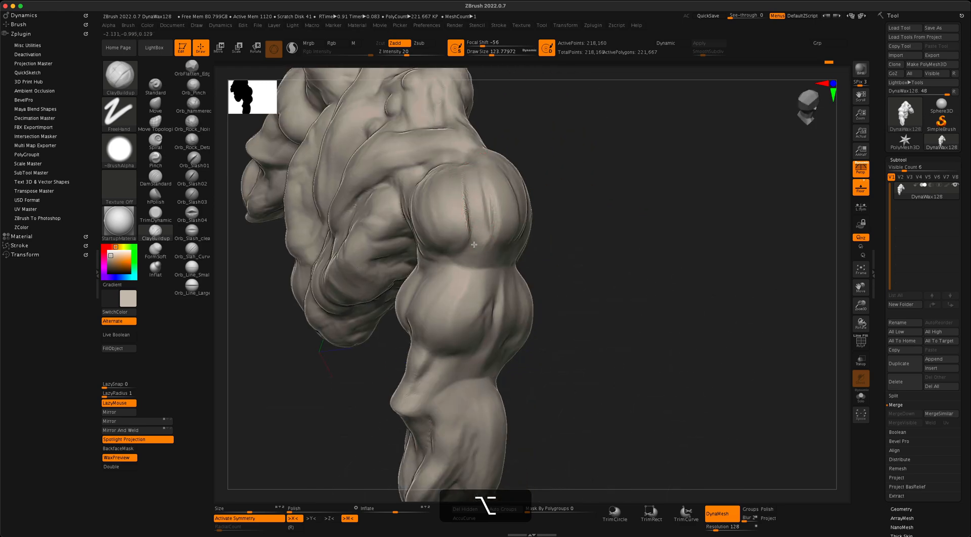
pyautogui.keyDown('alt'); pyautogui.moveTo(473, 177); pyautogui.dragTo(473, 230); pyautogui.keyUp('alt')
pyautogui.keyDown('shift'); pyautogui.moveTo(469, 197); pyautogui.dragTo(479, 245); pyautogui.keyUp('shift')
# Pull the elbow outward to a point with the Move brush at a draw size of about 386.
pyautogui.moveTo(677, 222)
pyautogui.mouseDown()
pyautogui.moveTo(601, 217)
pyautogui.moveTo(563, 184)
pyautogui.mouseUp()
pyautogui.moveTo(738, 238)
pyautogui.mouseDown()
pyautogui.moveTo(695, 218)
pyautogui.moveTo(754, 254)
pyautogui.moveTo(708, 248)
pyautogui.mouseUp()
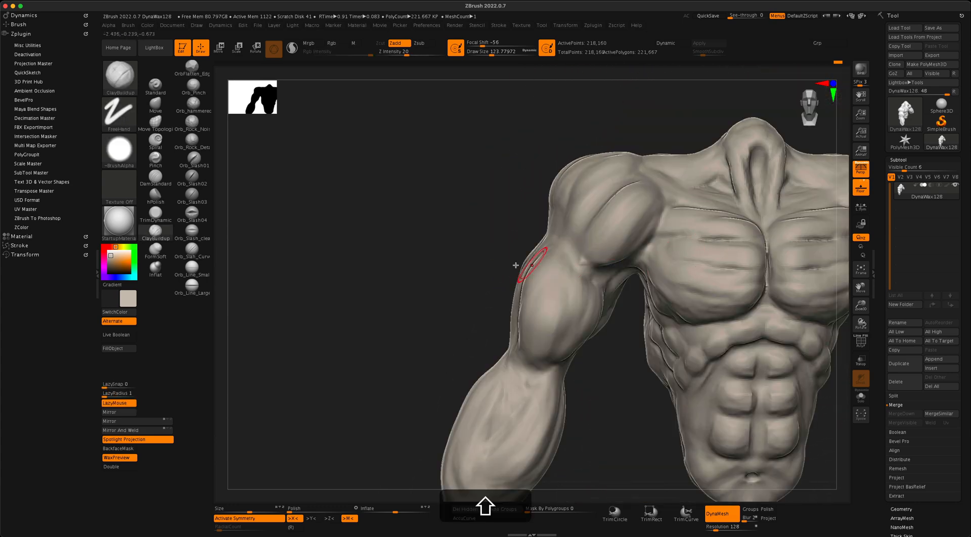
pyautogui.keyDown('alt'); pyautogui.moveTo(480, 261); pyautogui.dragTo(318, 277); pyautogui.keyUp('alt')
pyautogui.moveTo(707, 208); pyautogui.dragTo(663, 228)
pyautogui.click(162, 115)
pyautogui.press('s')
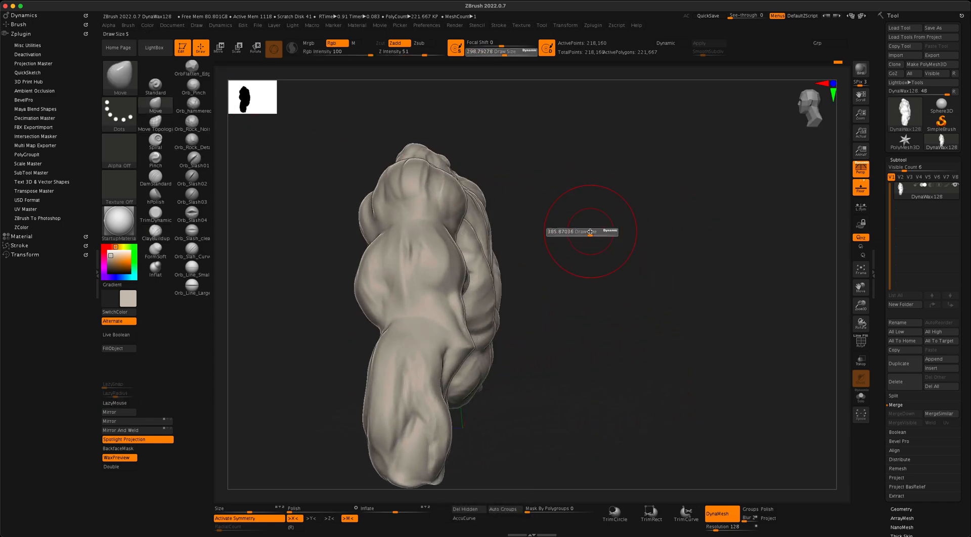
pyautogui.moveTo(465, 340)
pyautogui.mouseDown()
pyautogui.moveTo(471, 324)
pyautogui.moveTo(577, 306)
pyautogui.mouseUp()
pyautogui.moveTo(754, 239); pyautogui.dragTo(790, 230)
# Reshape the side profile of the chest and abdomen with the Move brush at a draw size of about 445.
pyautogui.press('s')
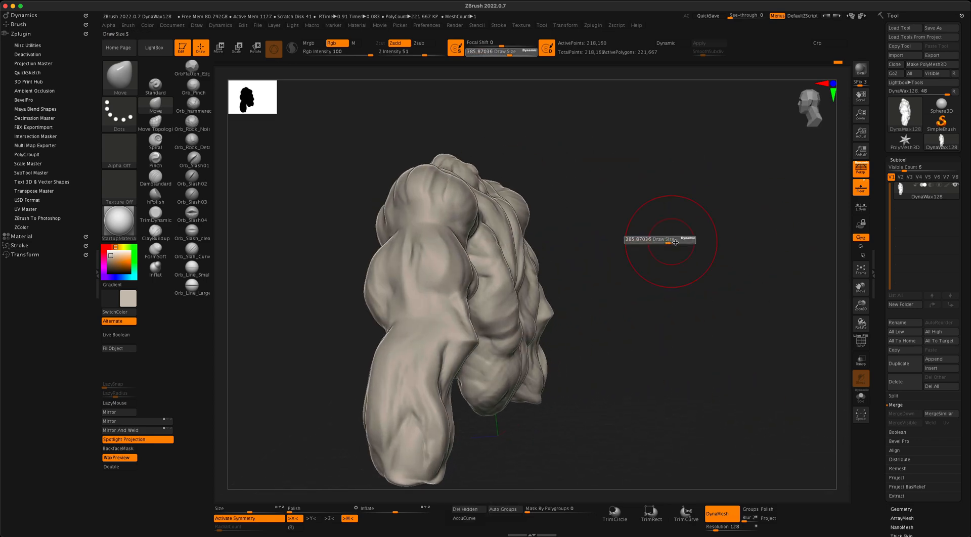
pyautogui.moveTo(669, 242)
pyautogui.mouseDown()
pyautogui.moveTo(680, 242)
pyautogui.moveTo(654, 260)
pyautogui.moveTo(721, 253)
pyautogui.moveTo(586, 264)
pyautogui.mouseUp()
pyautogui.press('s')
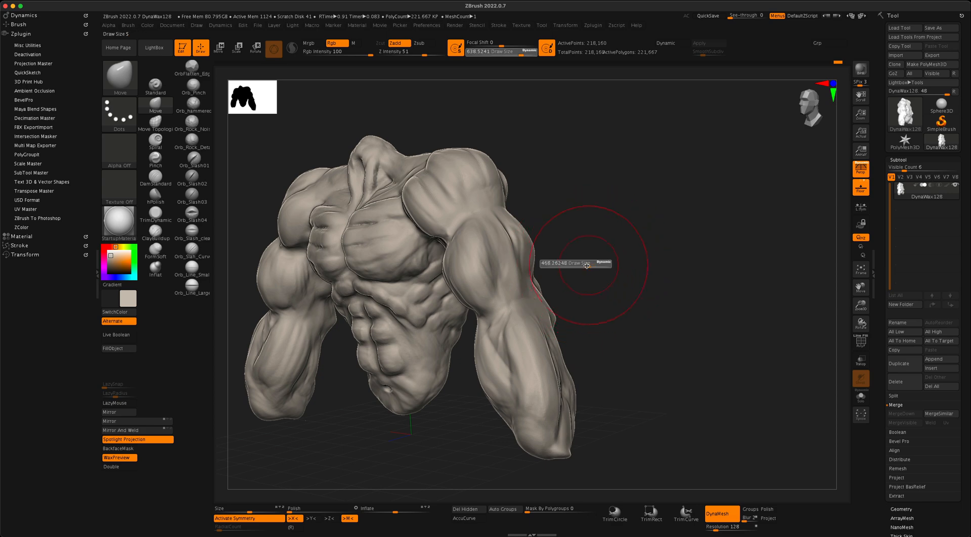
pyautogui.moveTo(657, 266); pyautogui.dragTo(581, 277)
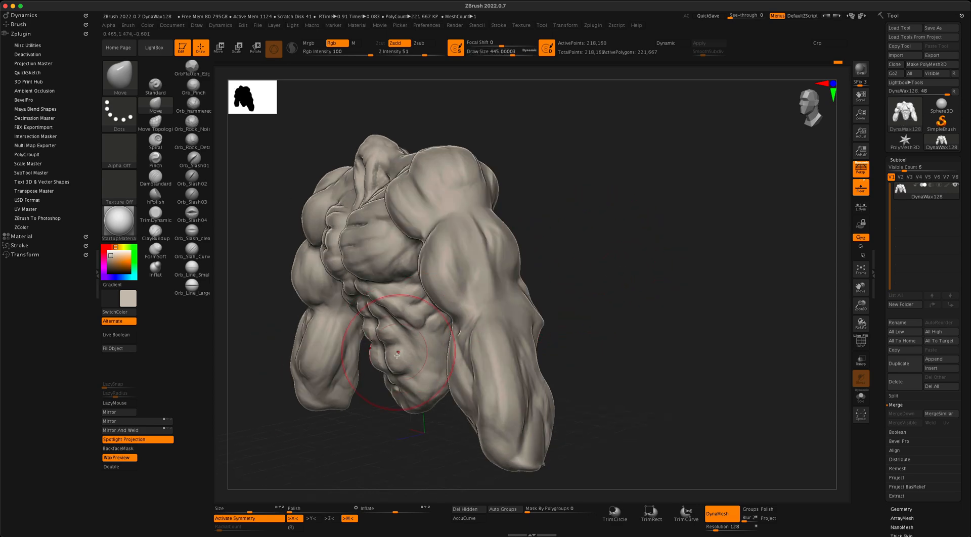
pyautogui.moveTo(397, 355); pyautogui.dragTo(416, 352)
pyautogui.moveTo(638, 284)
pyautogui.keyDown('shift'); pyautogui.mouseDown()
pyautogui.moveTo(609, 281)
pyautogui.moveTo(619, 289)
pyautogui.mouseUp(); pyautogui.keyUp('shift')
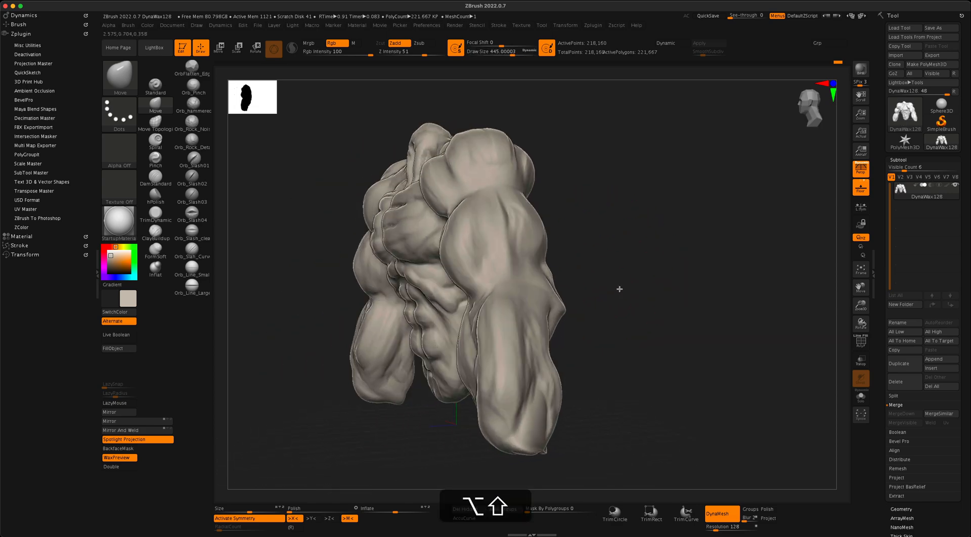
pyautogui.moveTo(273, 285); pyautogui.dragTo(290, 278)
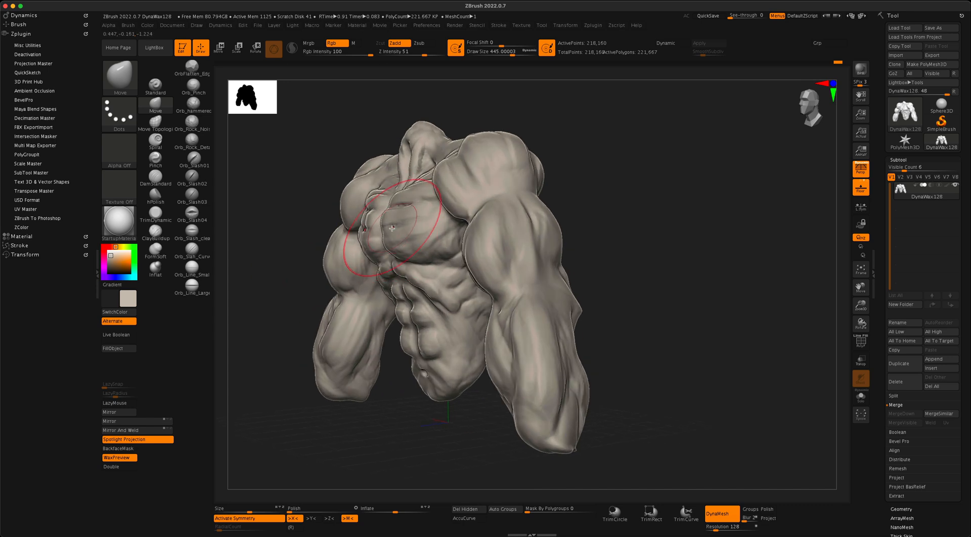
pyautogui.moveTo(391, 229); pyautogui.dragTo(388, 227)
pyautogui.moveTo(621, 207); pyautogui.dragTo(593, 215)
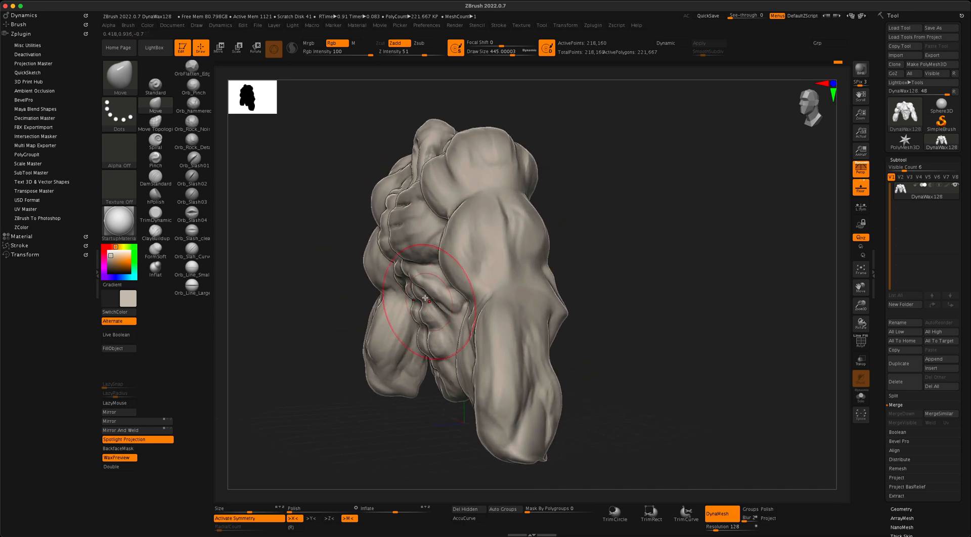
pyautogui.moveTo(413, 419)
pyautogui.mouseDown()
pyautogui.moveTo(433, 421)
pyautogui.moveTo(439, 404)
pyautogui.mouseUp()
# Adjust the masses of the back and shoulders with the Move brush at a draw size of about 559.
pyautogui.moveTo(620, 393); pyautogui.dragTo(485, 407)
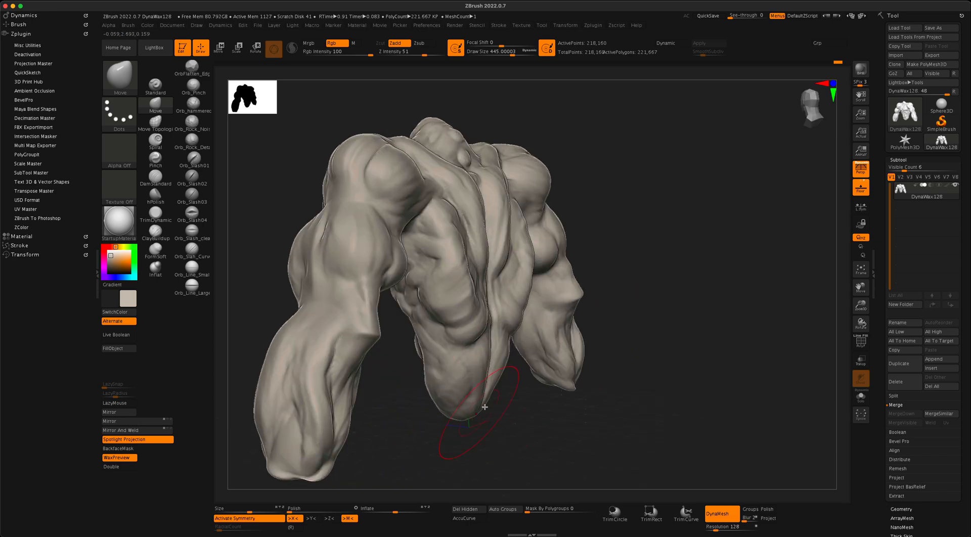
pyautogui.moveTo(627, 299)
pyautogui.mouseDown()
pyautogui.moveTo(631, 282)
pyautogui.moveTo(640, 283)
pyautogui.moveTo(629, 281)
pyautogui.mouseUp()
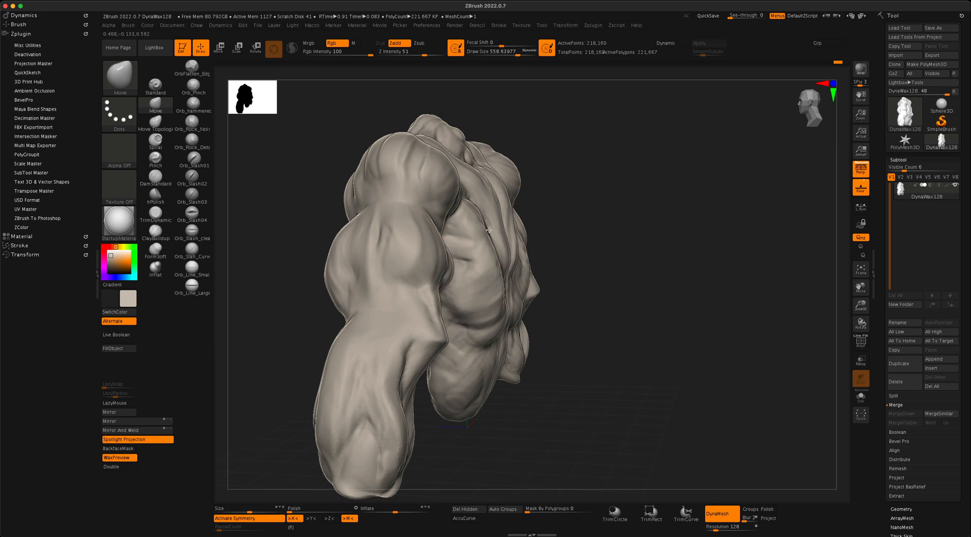
pyautogui.moveTo(558, 200); pyautogui.dragTo(563, 204)
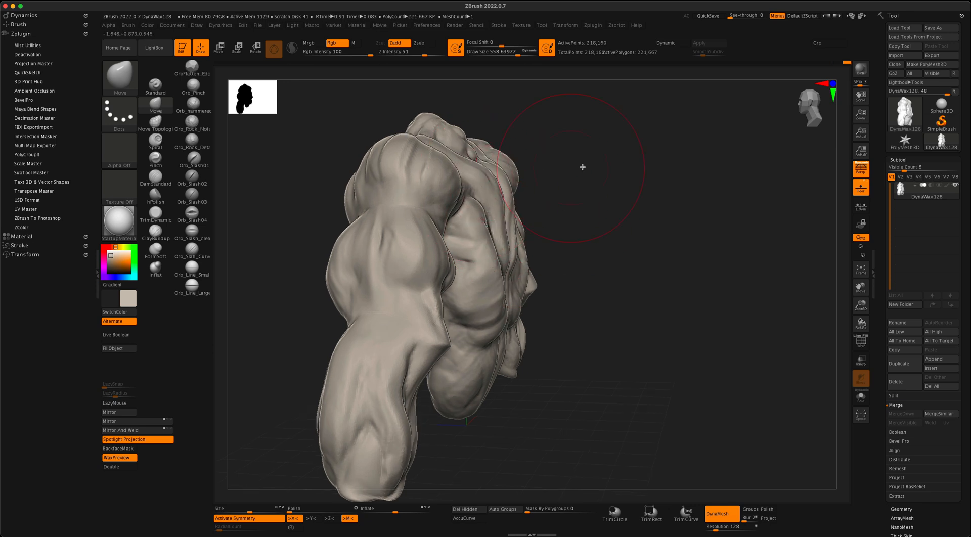
pyautogui.moveTo(582, 167); pyautogui.dragTo(530, 158)
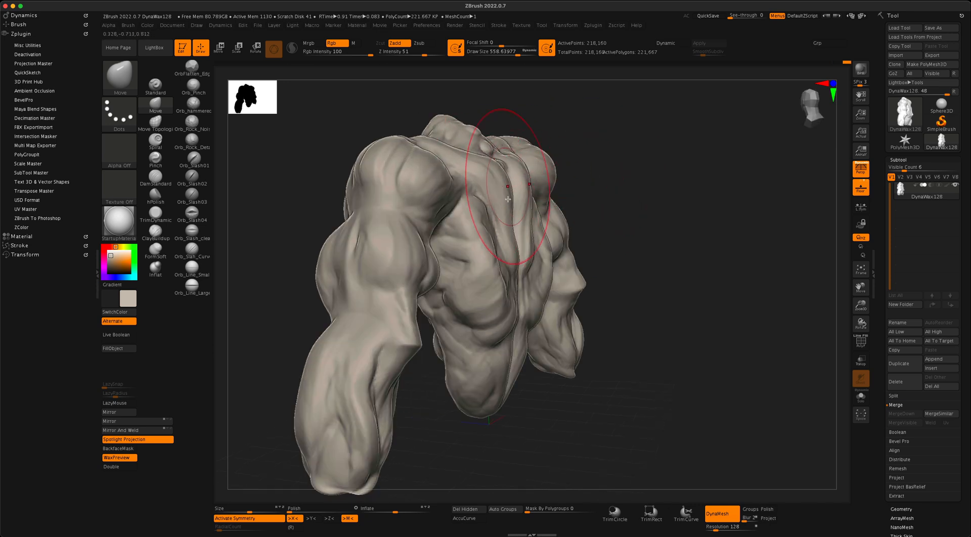
pyautogui.moveTo(596, 275); pyautogui.dragTo(652, 268)
pyautogui.press('s')
pyautogui.moveTo(602, 214)
pyautogui.mouseDown()
pyautogui.moveTo(570, 203)
pyautogui.moveTo(645, 206)
pyautogui.moveTo(639, 319)
pyautogui.moveTo(635, 295)
pyautogui.moveTo(643, 325)
pyautogui.moveTo(594, 326)
pyautogui.mouseUp()
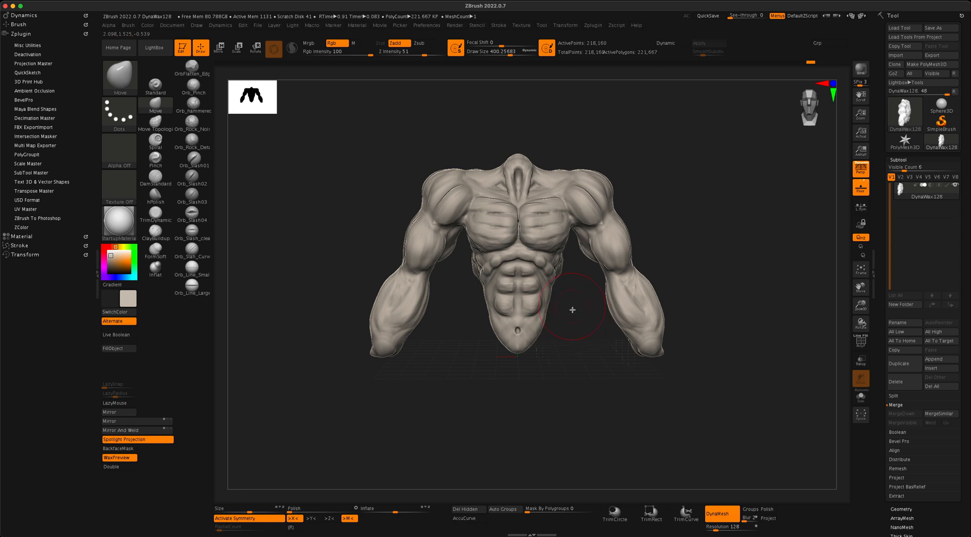
# Sculpt the lower abdomen around and below the navel with the ClayBuildup brush at a draw size of about 124.
pyautogui.moveTo(578, 321)
pyautogui.keyDown('alt'); pyautogui.mouseDown()
pyautogui.moveTo(578, 336)
pyautogui.moveTo(569, 323)
pyautogui.mouseUp(); pyautogui.keyUp('alt')
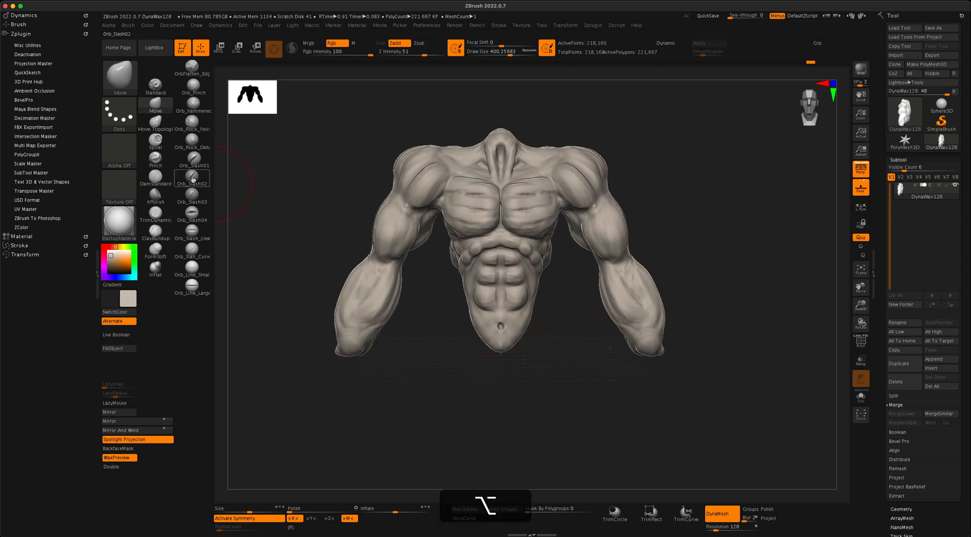
pyautogui.click(158, 155)
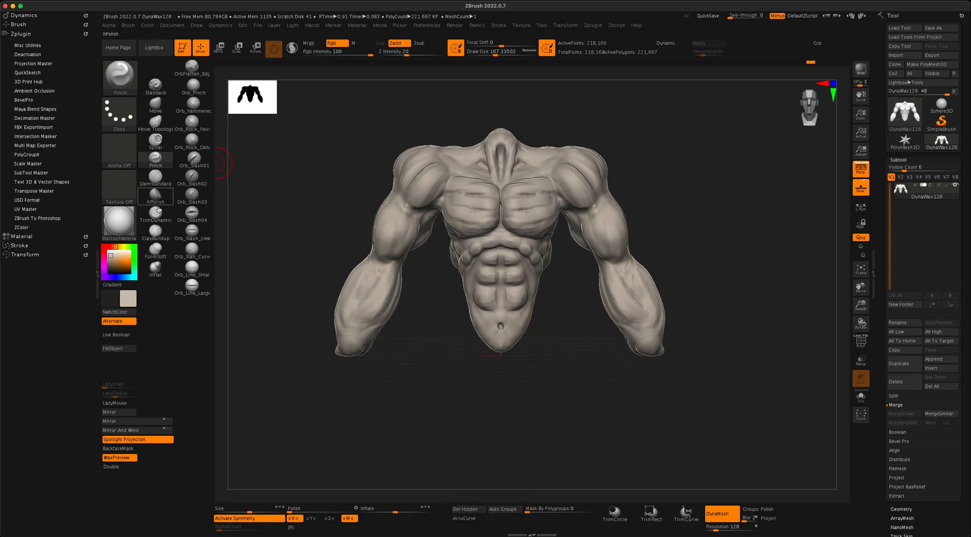
pyautogui.click(157, 233)
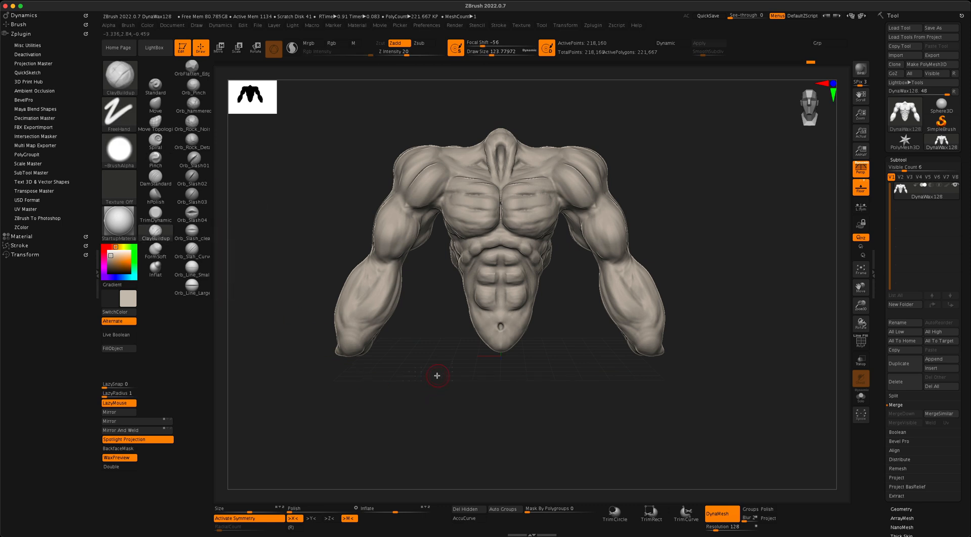
pyautogui.moveTo(438, 375); pyautogui.dragTo(429, 375)
pyautogui.press('s')
pyautogui.moveTo(557, 364)
pyautogui.keyDown('alt'); pyautogui.mouseDown()
pyautogui.moveTo(558, 375)
pyautogui.moveTo(570, 372)
pyautogui.moveTo(572, 342)
pyautogui.moveTo(521, 348)
pyautogui.mouseUp(); pyautogui.keyUp('alt')
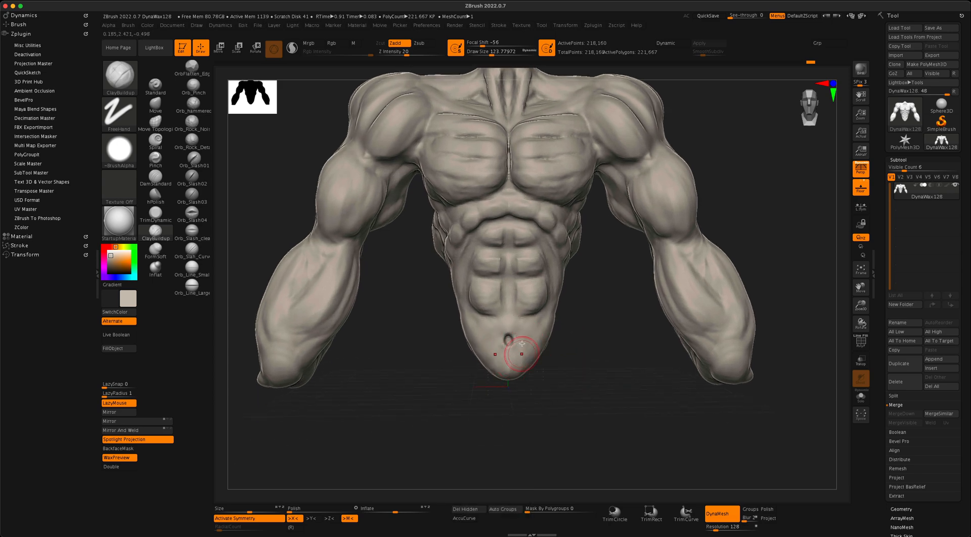
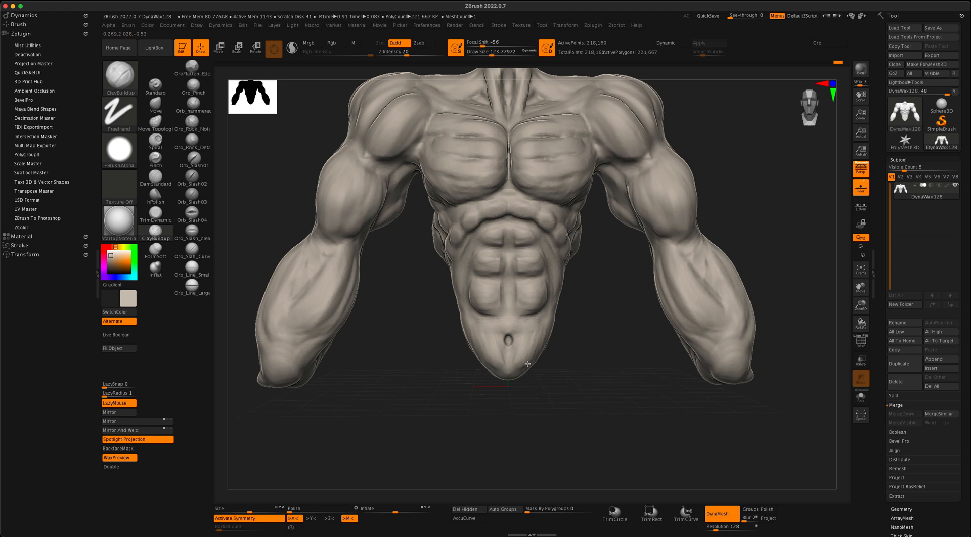
pyautogui.moveTo(520, 370); pyautogui.dragTo(570, 372)
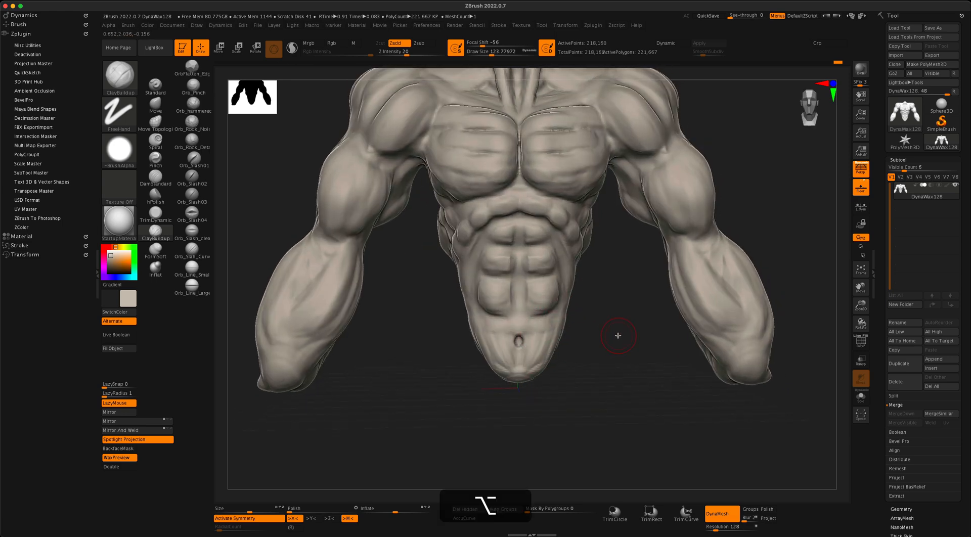
# Build up the hip masses on both sides of the lower torso with ClayBuildup at a draw size of about 172.
pyautogui.moveTo(615, 335)
pyautogui.keyDown('alt'); pyautogui.mouseDown()
pyautogui.moveTo(605, 325)
pyautogui.moveTo(571, 340)
pyautogui.mouseUp(); pyautogui.keyUp('alt')
pyautogui.press('s')
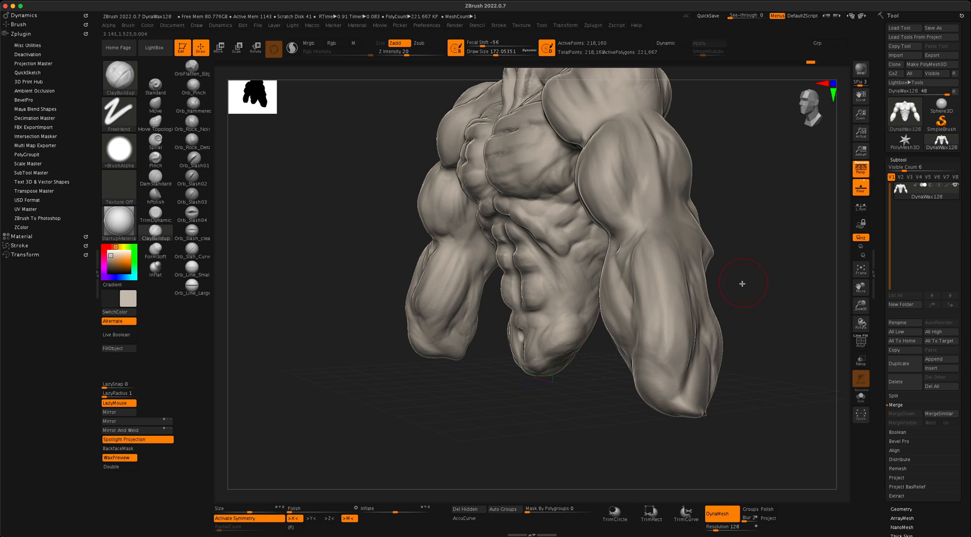
pyautogui.moveTo(741, 283); pyautogui.dragTo(619, 352)
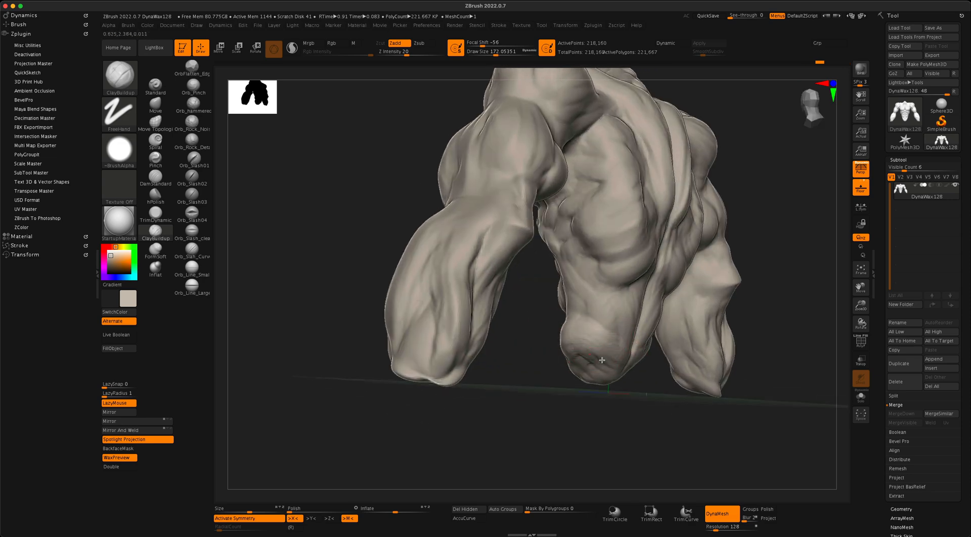
pyautogui.moveTo(331, 303); pyautogui.dragTo(573, 334)
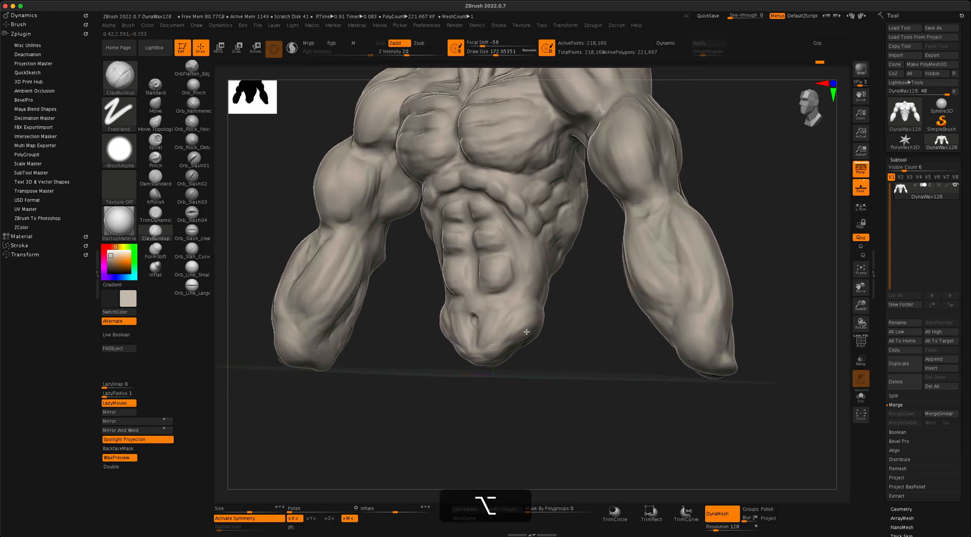
pyautogui.moveTo(470, 347)
pyautogui.mouseDown()
pyautogui.moveTo(565, 325)
pyautogui.moveTo(556, 344)
pyautogui.mouseUp()
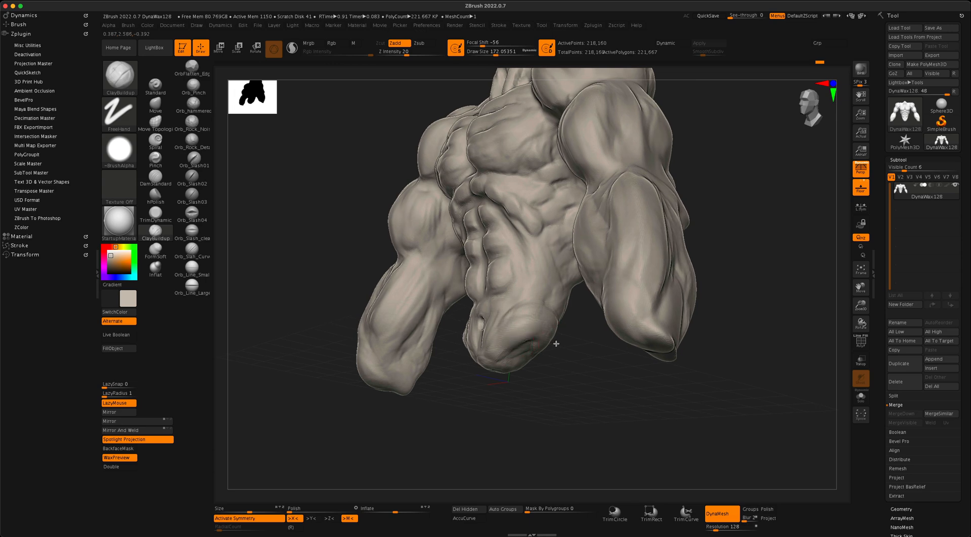
pyautogui.moveTo(556, 376); pyautogui.dragTo(576, 333)
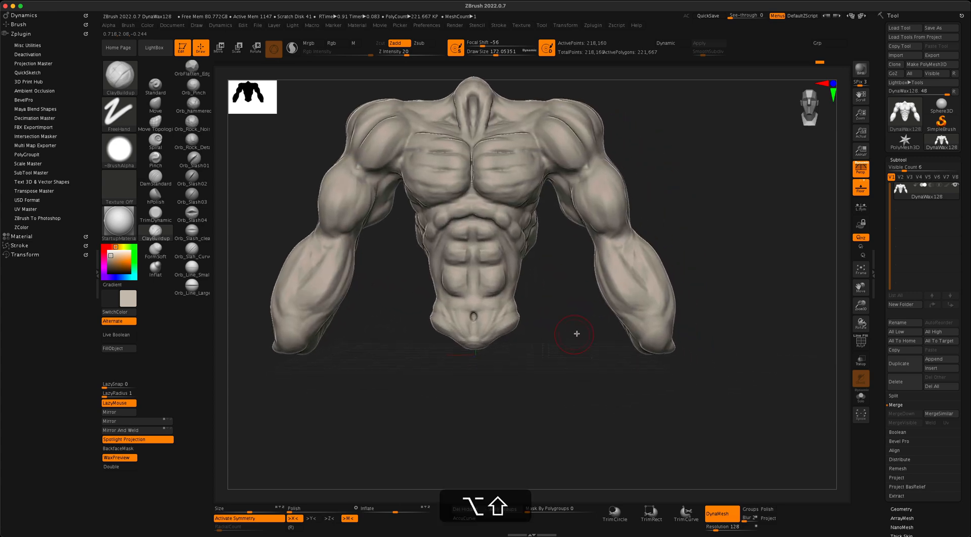
pyautogui.moveTo(654, 357)
pyautogui.mouseDown()
pyautogui.moveTo(685, 364)
pyautogui.moveTo(665, 367)
pyautogui.moveTo(658, 354)
pyautogui.mouseUp()
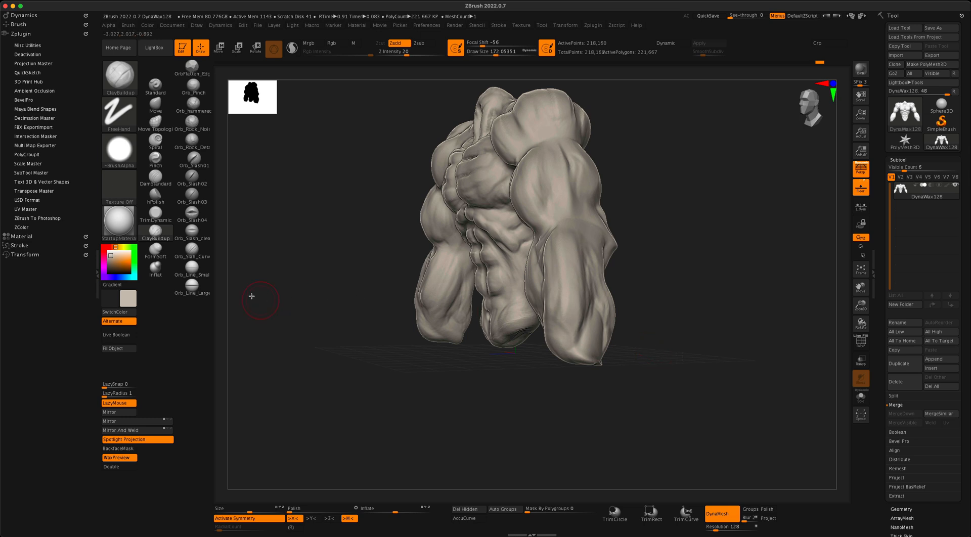
# Shape the wrist ends of both forearms into rounded stumps with the ClayBuildup brush.
pyautogui.moveTo(637, 291); pyautogui.dragTo(634, 248)
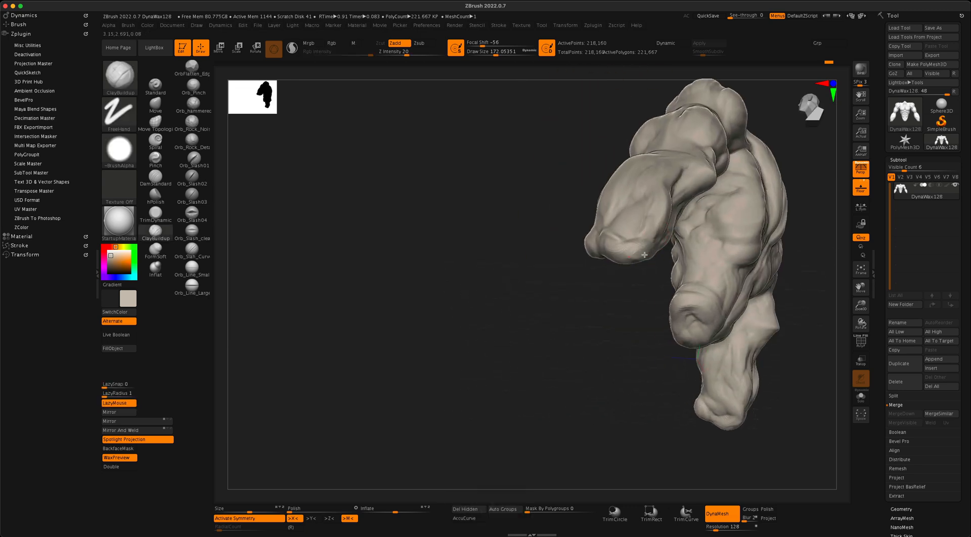
pyautogui.moveTo(617, 282); pyautogui.dragTo(649, 263)
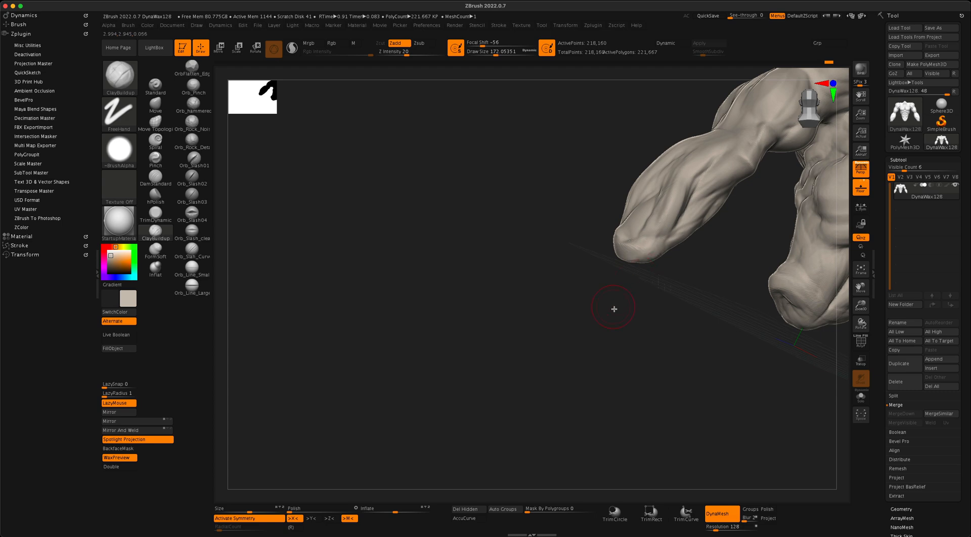
pyautogui.moveTo(614, 308); pyautogui.dragTo(730, 281)
# Append a Cube3D as a new subtool and view the torso from the front.
pyautogui.click(933, 359)
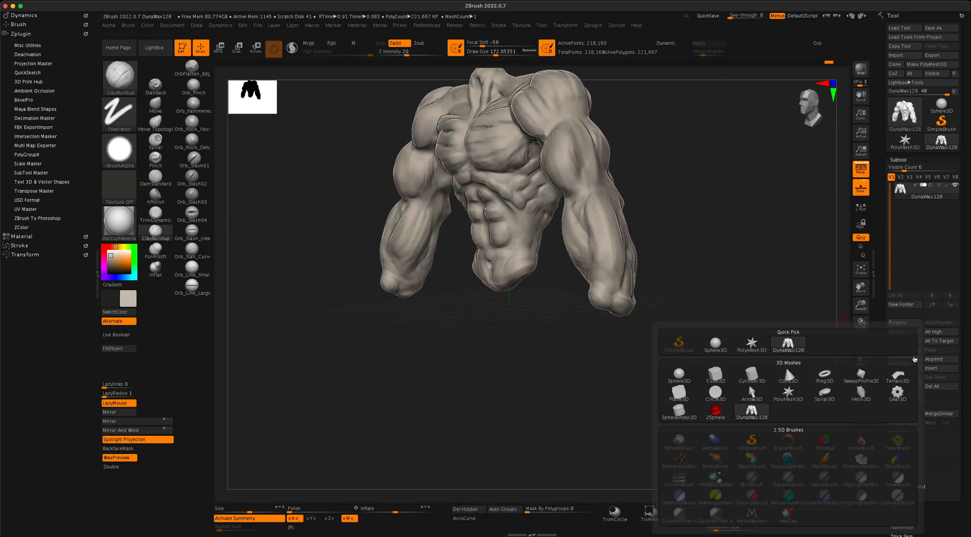
pyautogui.click(713, 375)
pyautogui.keyDown('shift'); pyautogui.moveTo(721, 336); pyautogui.dragTo(743, 288); pyautogui.keyUp('shift')
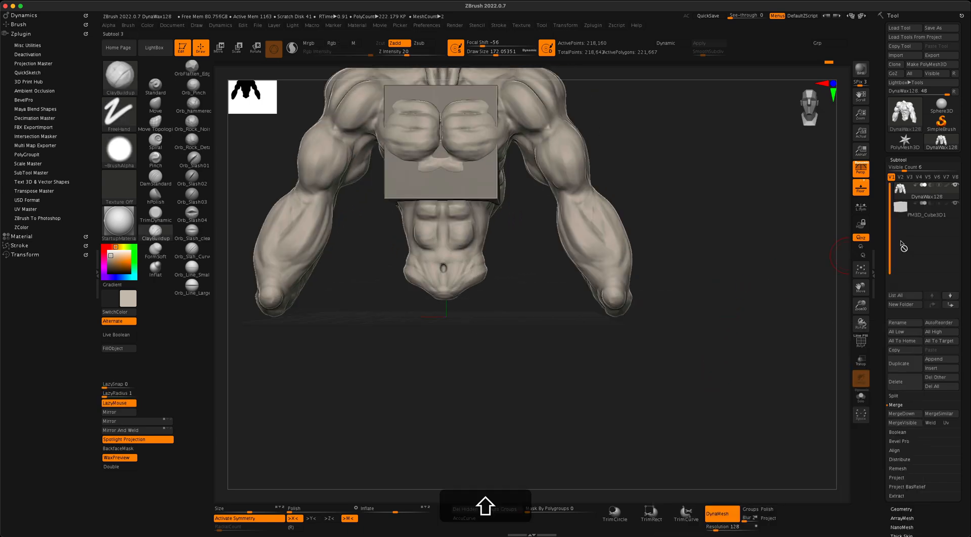
# Select the cube subtool, scale it down evenly and move it down next to the wrist end of one forearm.
pyautogui.click(904, 208)
pyautogui.keyDown('alt'); pyautogui.moveTo(717, 254); pyautogui.dragTo(728, 290); pyautogui.keyUp('alt')
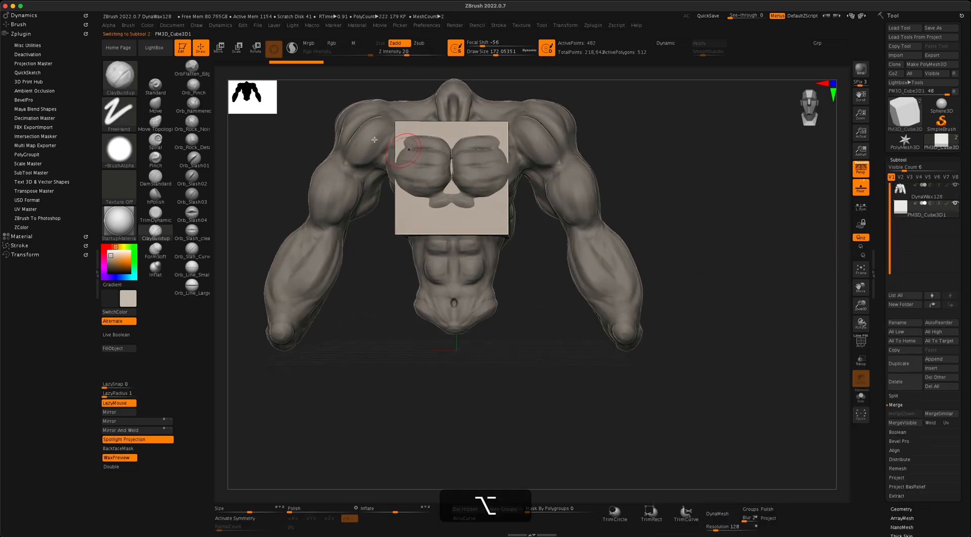
pyautogui.click(219, 48)
pyautogui.moveTo(457, 185); pyautogui.dragTo(442, 198)
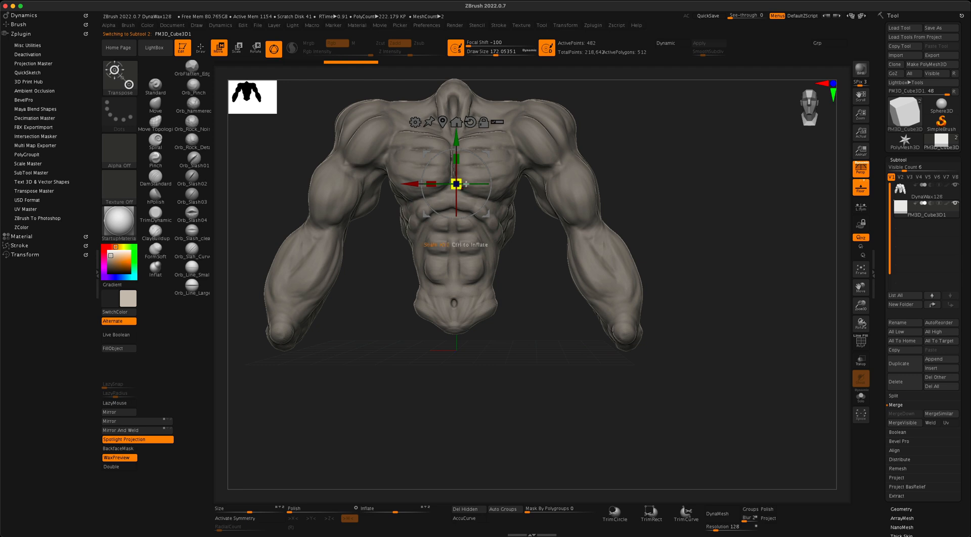
pyautogui.moveTo(487, 154); pyautogui.dragTo(522, 336)
pyautogui.moveTo(689, 352); pyautogui.dragTo(671, 312)
pyautogui.moveTo(559, 245); pyautogui.dragTo(615, 281)
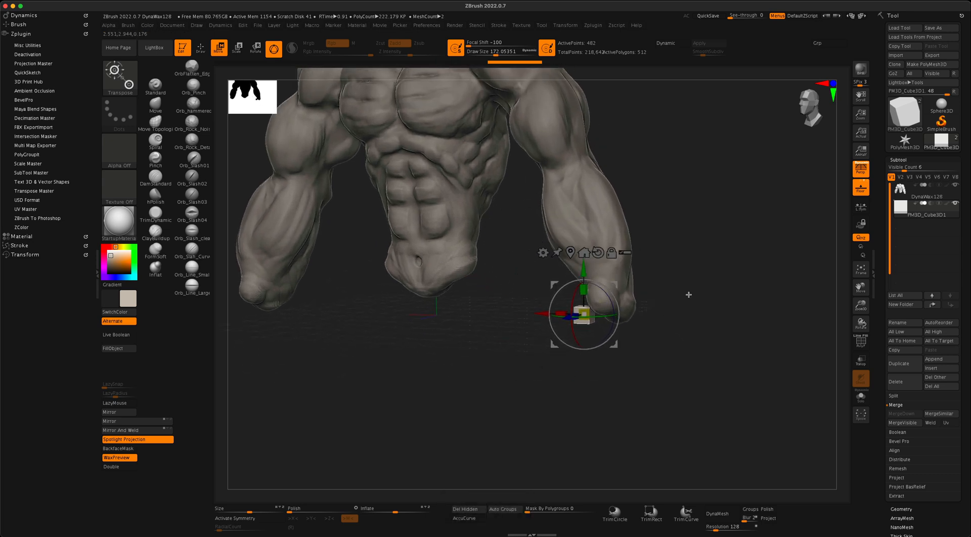
# Position the small cube over the wrist end of the forearm, checking it in front and side views.
pyautogui.keyDown('shift'); pyautogui.moveTo(689, 295); pyautogui.dragTo(689, 306); pyautogui.keyUp('shift')
pyautogui.moveTo(587, 312); pyautogui.dragTo(532, 265)
pyautogui.keyDown('shift'); pyautogui.moveTo(629, 277); pyautogui.dragTo(673, 278); pyautogui.keyUp('shift')
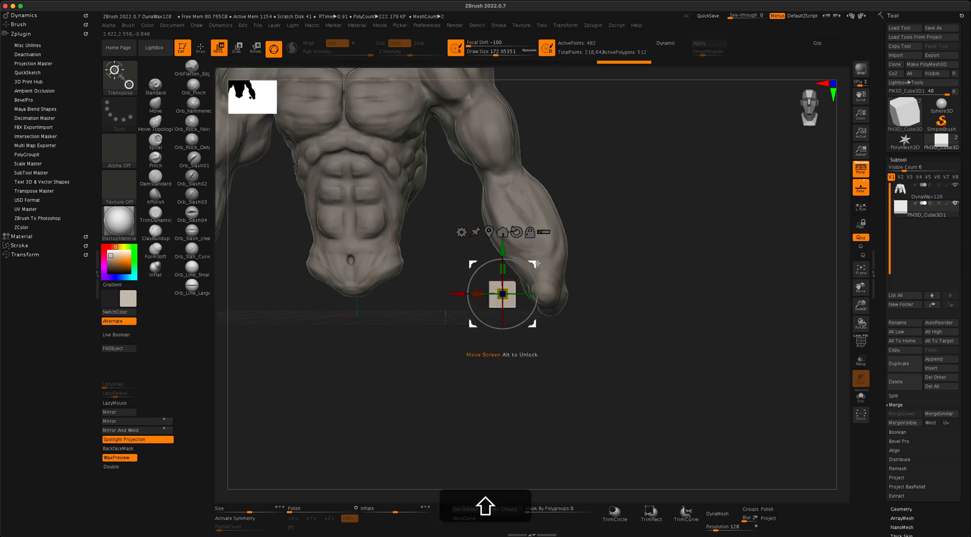
pyautogui.moveTo(536, 263); pyautogui.dragTo(580, 260)
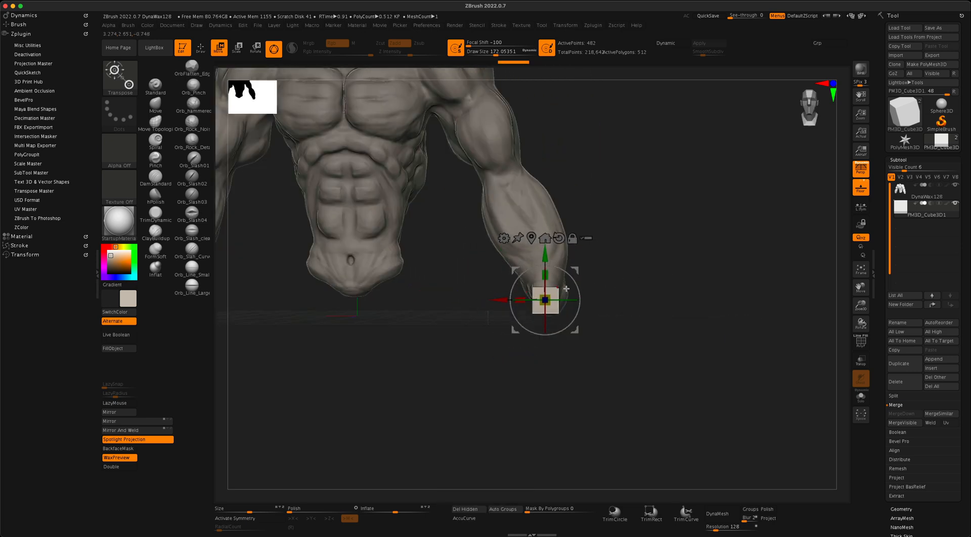
pyautogui.keyDown('shift'); pyautogui.moveTo(629, 287); pyautogui.dragTo(647, 284); pyautogui.keyUp('shift')
pyautogui.moveTo(642, 318)
pyautogui.mouseDown()
pyautogui.moveTo(679, 315)
pyautogui.moveTo(629, 318)
pyautogui.mouseUp()
# Duplicate and rotate the cube to build a bent thumb angled forward and down from the wrist.
pyautogui.keyDown('super'); pyautogui.moveTo(506, 331); pyautogui.dragTo(489, 347); pyautogui.keyUp('super')
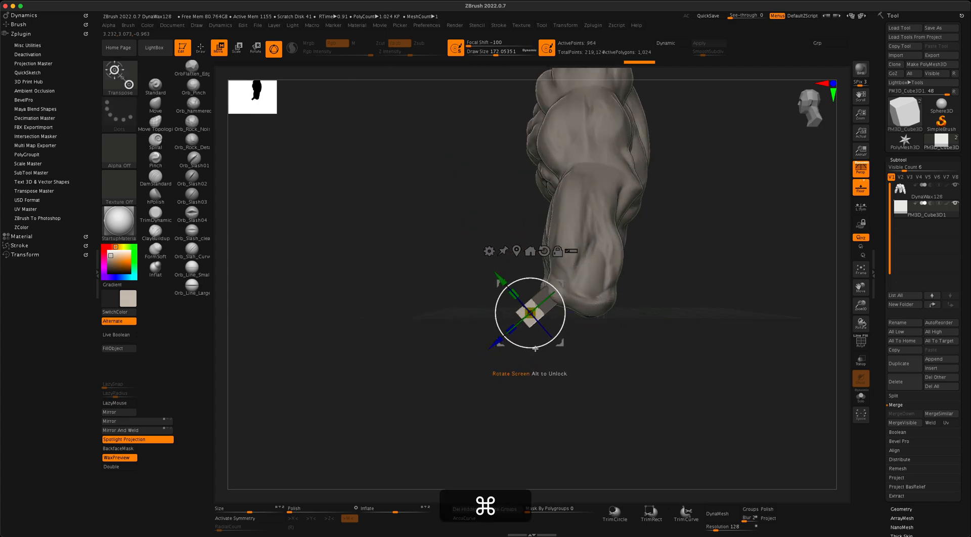
pyautogui.moveTo(616, 349)
pyautogui.mouseDown()
pyautogui.moveTo(681, 347)
pyautogui.moveTo(543, 345)
pyautogui.moveTo(656, 359)
pyautogui.moveTo(643, 364)
pyautogui.moveTo(541, 314)
pyautogui.moveTo(721, 280)
pyautogui.mouseUp()
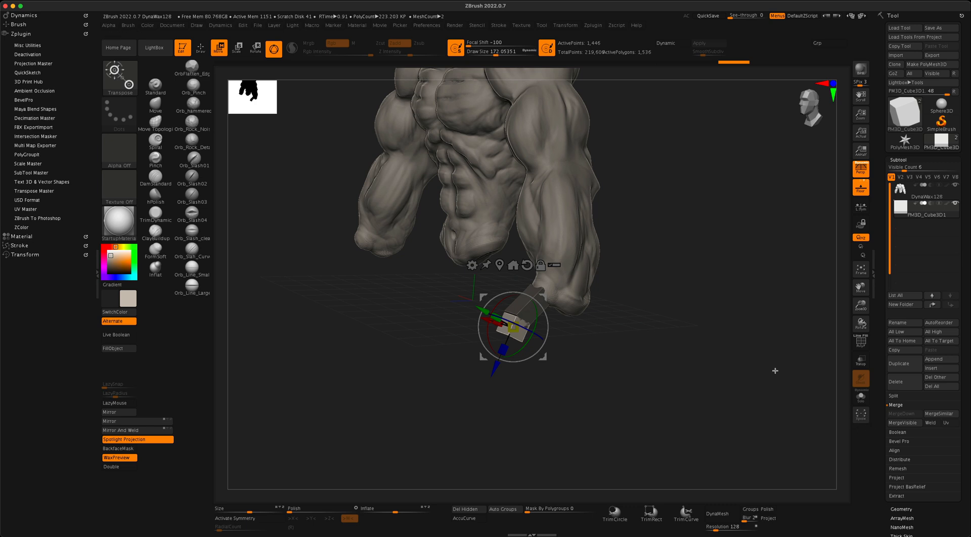
pyautogui.moveTo(775, 370); pyautogui.dragTo(735, 342)
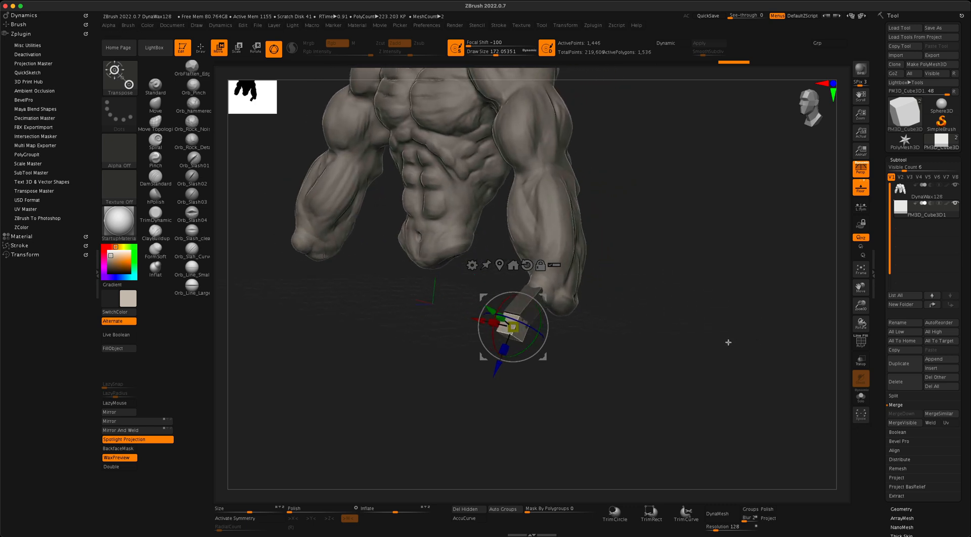
pyautogui.moveTo(729, 343); pyautogui.dragTo(718, 340)
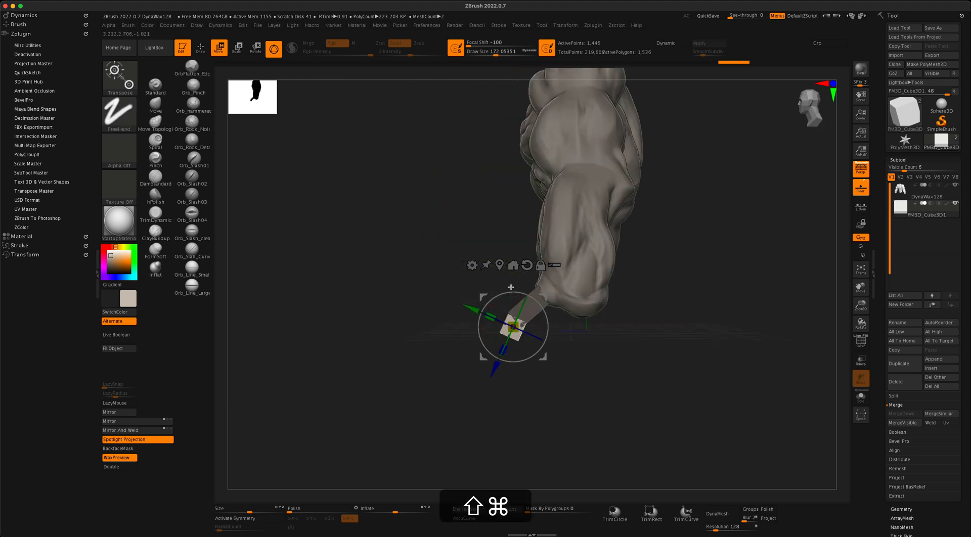
# Duplicate the thumb's end cube, straighten the copy and place it under the wrist as the first finger block.
pyautogui.keyDown('super'); pyautogui.moveTo(467, 306); pyautogui.dragTo(512, 326); pyautogui.keyUp('super')
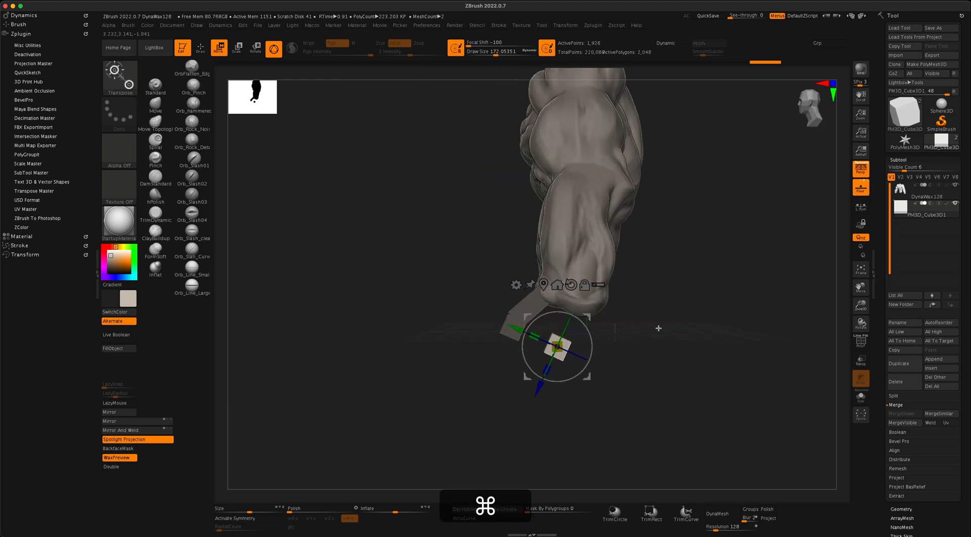
pyautogui.moveTo(592, 342); pyautogui.dragTo(588, 330)
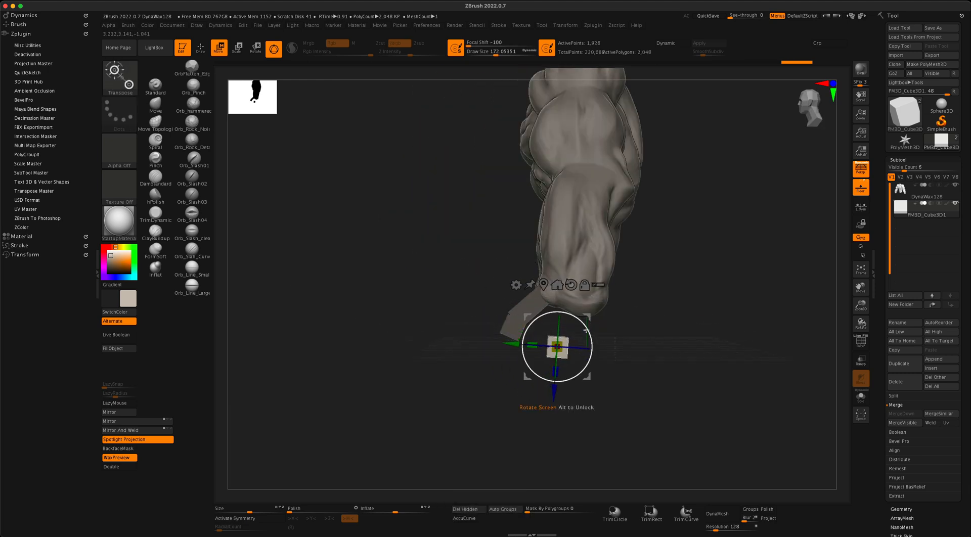
pyautogui.moveTo(552, 392); pyautogui.dragTo(557, 360)
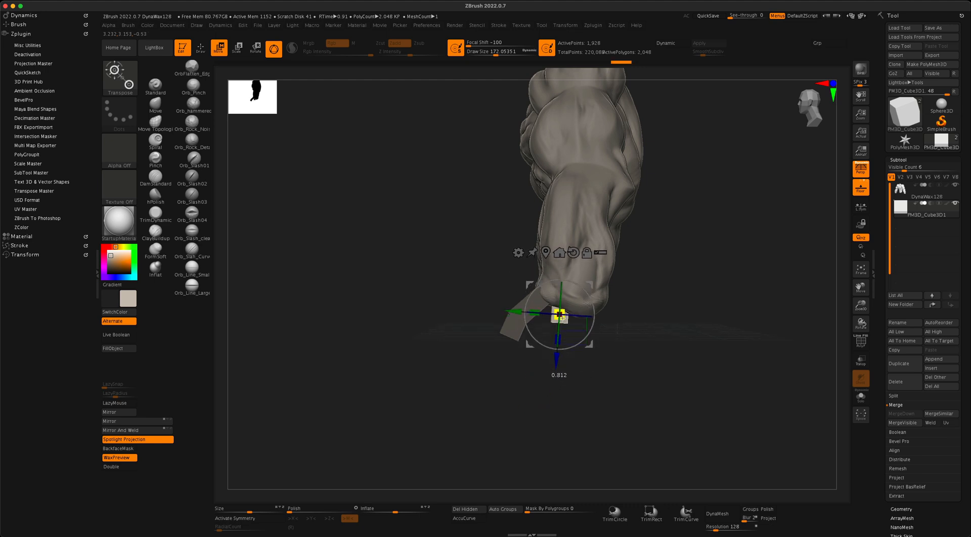
pyautogui.keyDown('shift'); pyautogui.moveTo(679, 288); pyautogui.dragTo(697, 288); pyautogui.keyUp('shift')
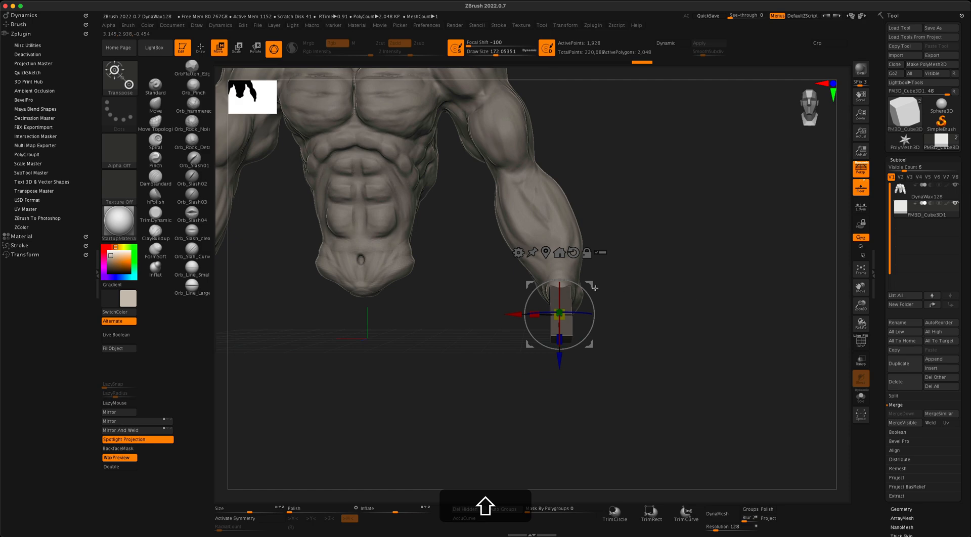
pyautogui.moveTo(608, 314); pyautogui.dragTo(669, 308)
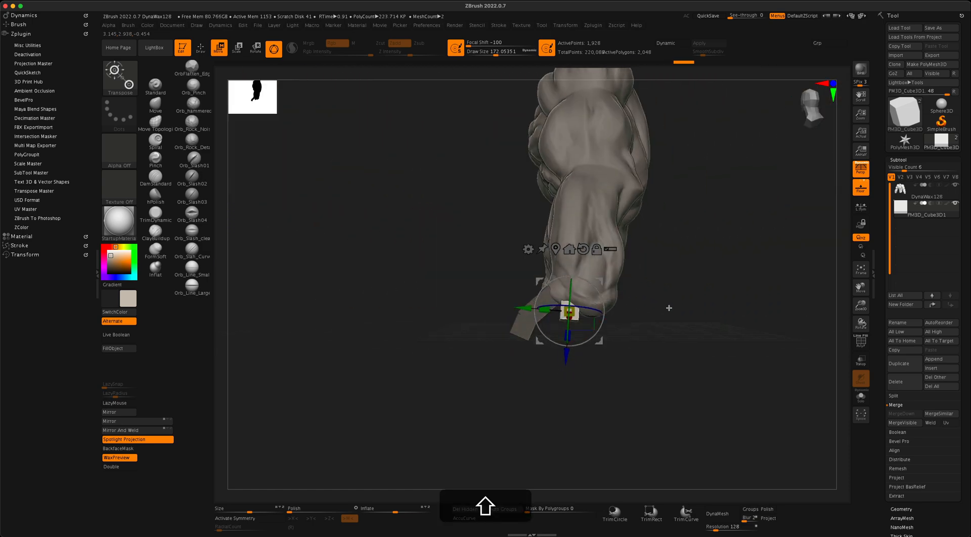
# Extend the finger downward with duplicated cubes and tilt the lowest one inward.
pyautogui.keyDown('super'); pyautogui.moveTo(567, 356); pyautogui.dragTo(566, 390); pyautogui.keyUp('super')
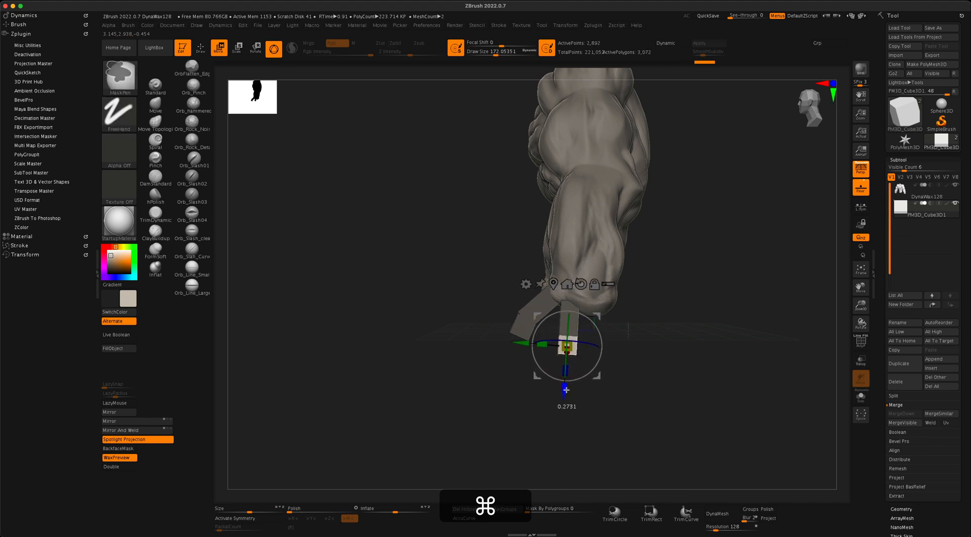
pyautogui.moveTo(639, 387)
pyautogui.mouseDown()
pyautogui.moveTo(691, 384)
pyautogui.moveTo(667, 368)
pyautogui.mouseUp()
pyautogui.keyDown('super'); pyautogui.moveTo(575, 386); pyautogui.dragTo(579, 412); pyautogui.keyUp('super')
pyautogui.keyDown('super'); pyautogui.moveTo(602, 367); pyautogui.dragTo(604, 364); pyautogui.keyUp('super')
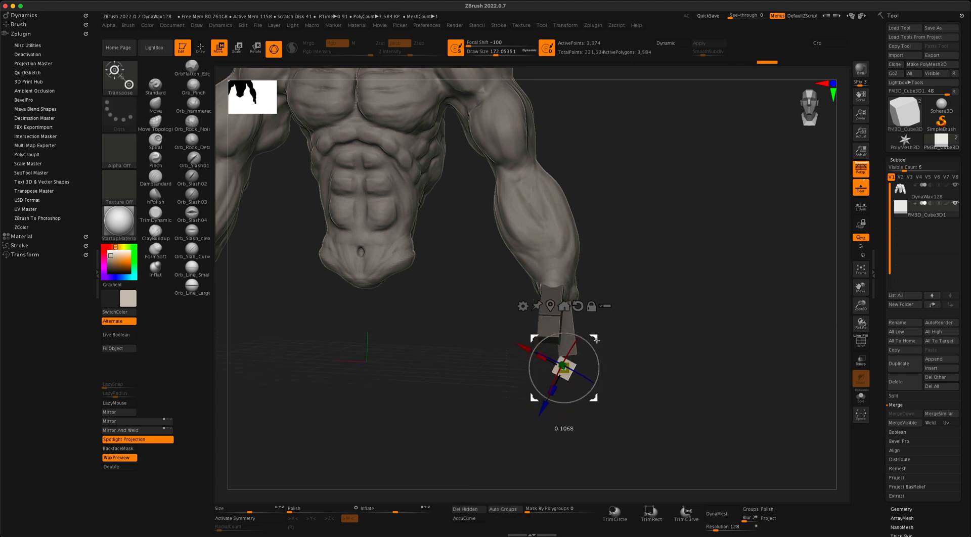
# Add further duplicated cubes along the tilted direction and rotate the last one further inward as the fingertip.
pyautogui.press('super')
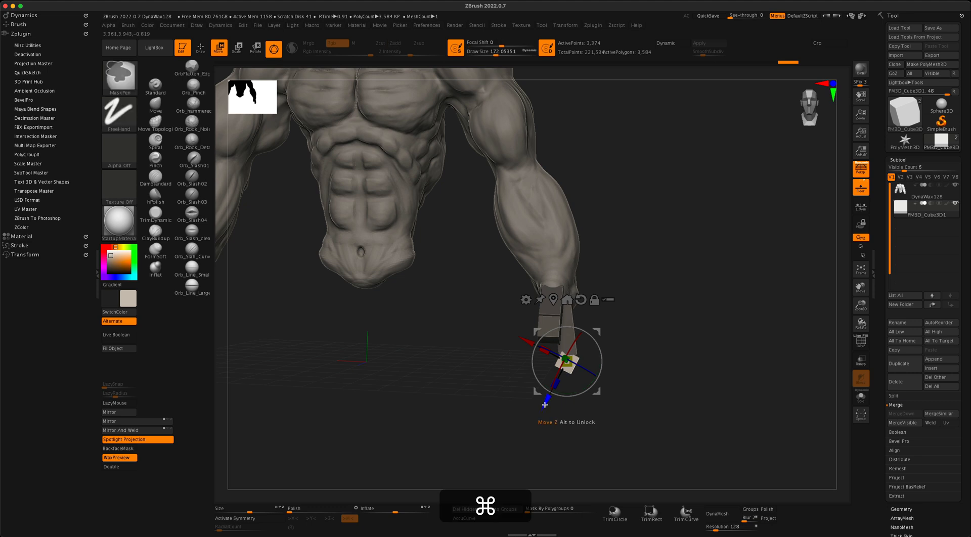
pyautogui.keyDown('super'); pyautogui.moveTo(536, 420); pyautogui.dragTo(537, 421); pyautogui.keyUp('super')
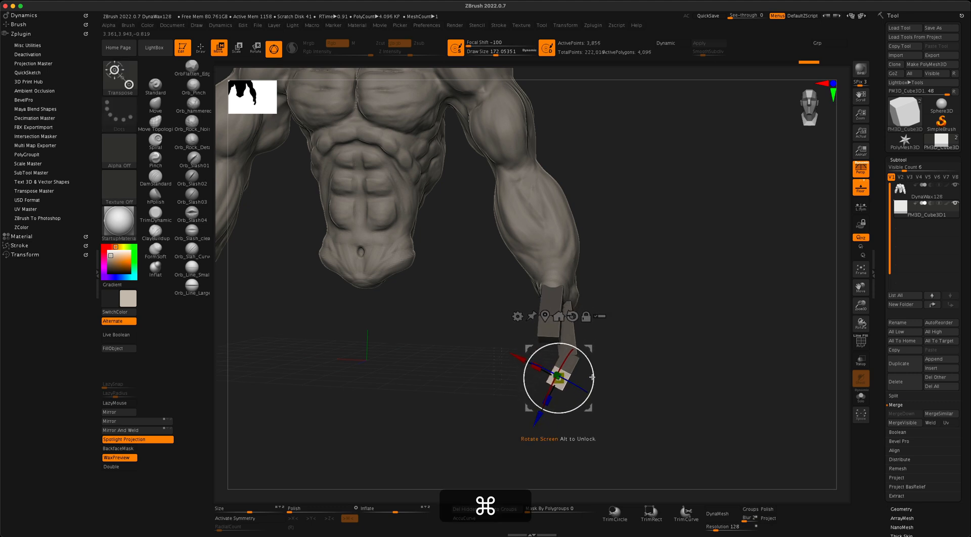
pyautogui.press('super')
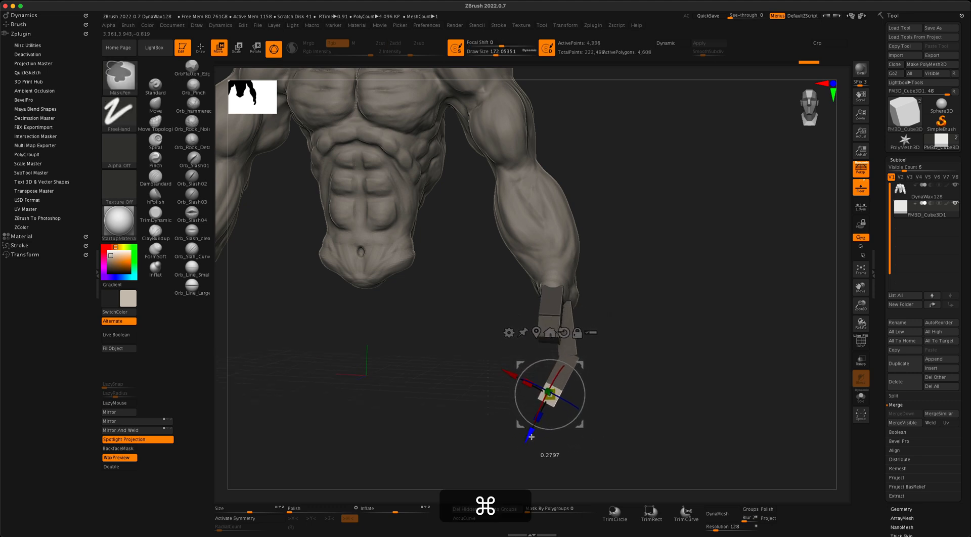
pyautogui.keyDown('super'); pyautogui.moveTo(531, 437); pyautogui.dragTo(531, 438); pyautogui.keyUp('super')
pyautogui.keyDown('super'); pyautogui.moveTo(586, 397); pyautogui.dragTo(587, 399); pyautogui.keyUp('super')
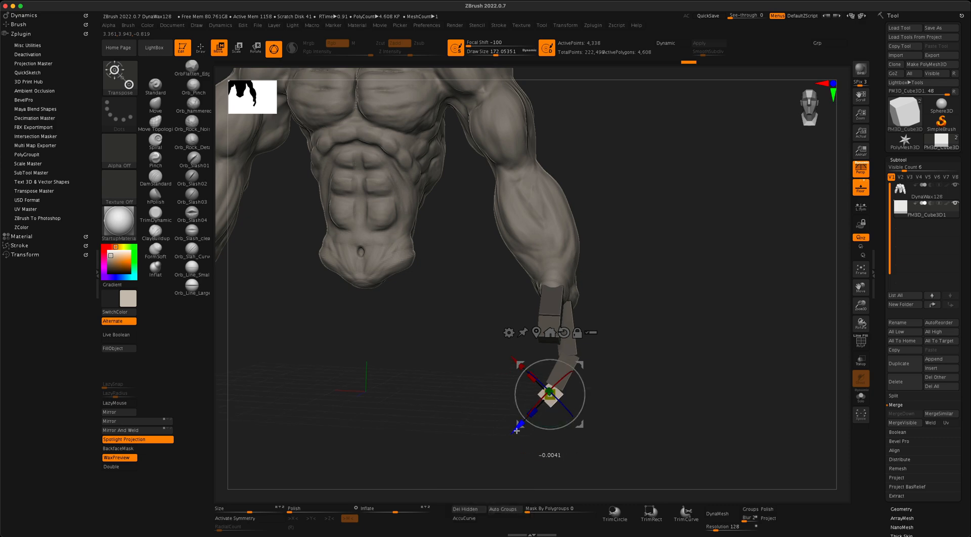
pyautogui.moveTo(516, 430); pyautogui.dragTo(516, 431)
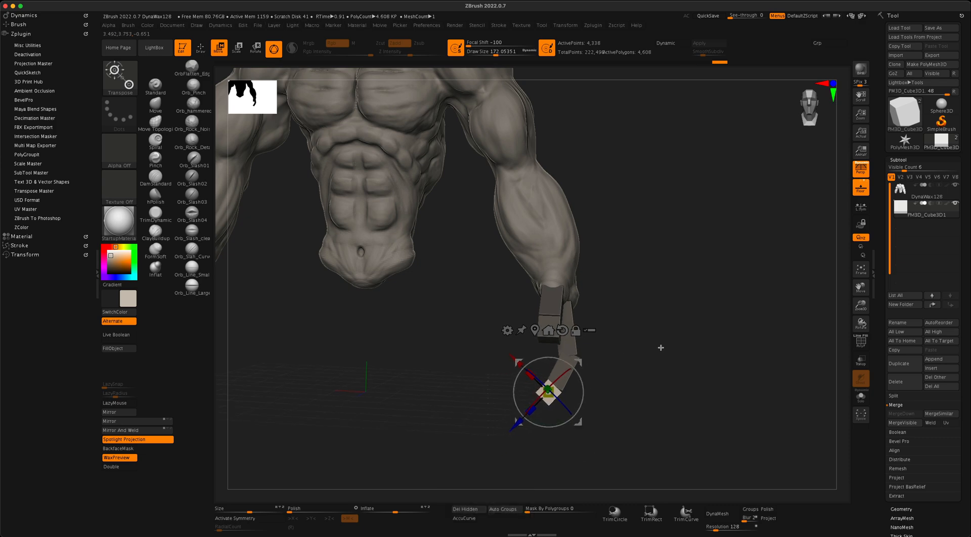
# Turn on the polyframe display and give each cube of the hand its own polygroup with Auto Groups.
pyautogui.moveTo(660, 348); pyautogui.dragTo(678, 316)
pyautogui.click(860, 342)
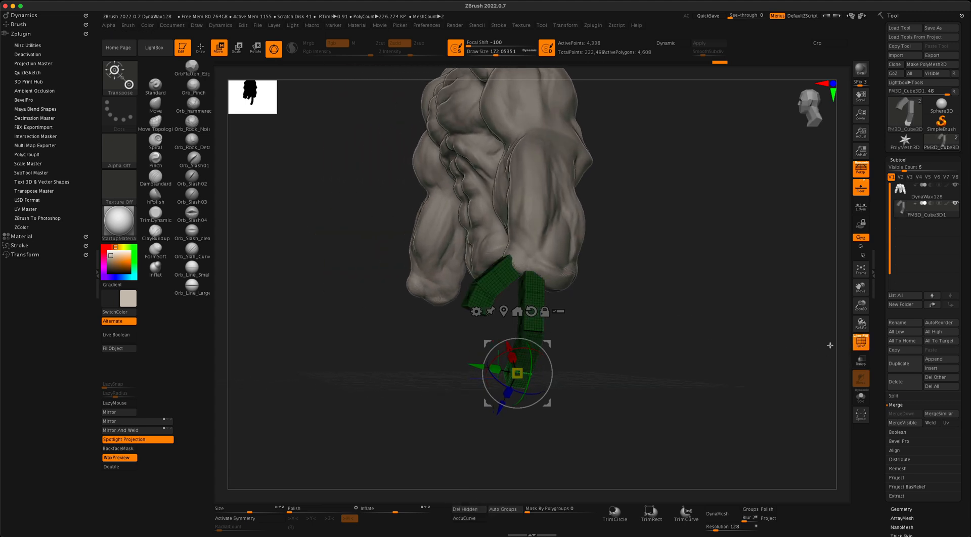
pyautogui.moveTo(707, 346)
pyautogui.mouseDown()
pyautogui.moveTo(685, 344)
pyautogui.moveTo(699, 345)
pyautogui.mouseUp()
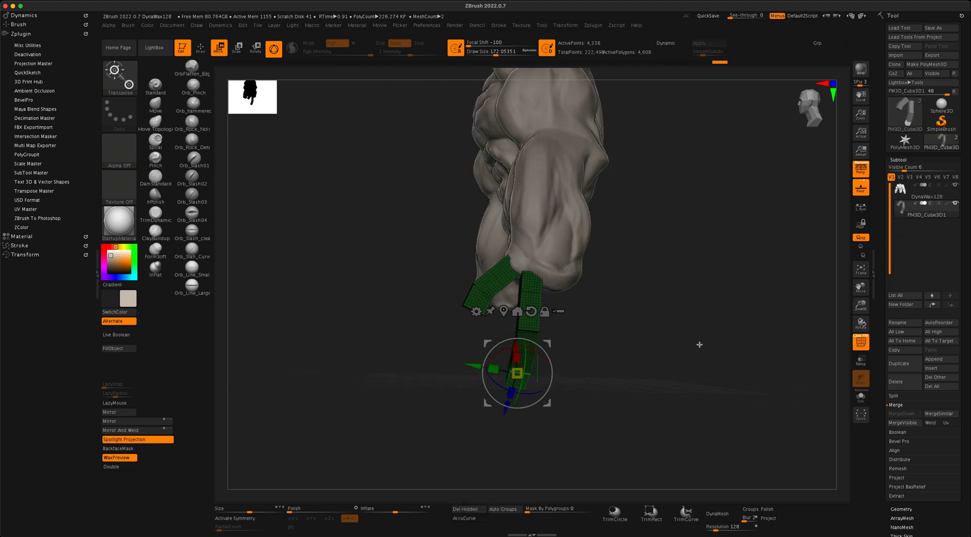
pyautogui.moveTo(631, 320); pyautogui.dragTo(549, 299)
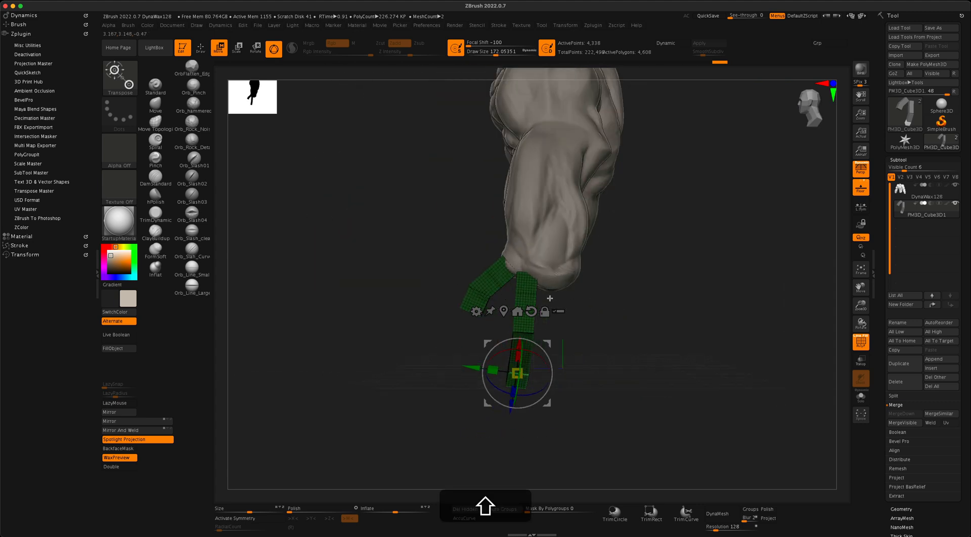
pyautogui.moveTo(635, 314)
pyautogui.keyDown('shift'); pyautogui.mouseDown()
pyautogui.moveTo(646, 316)
pyautogui.moveTo(632, 320)
pyautogui.mouseUp(); pyautogui.keyUp('shift')
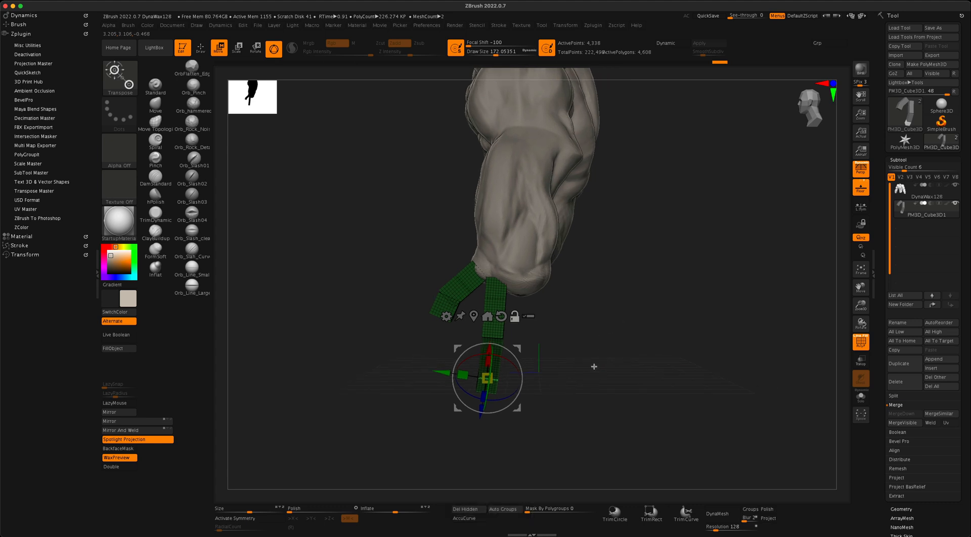
pyautogui.click(504, 509)
pyautogui.moveTo(609, 383)
pyautogui.mouseDown()
pyautogui.moveTo(622, 385)
pyautogui.moveTo(604, 372)
pyautogui.moveTo(613, 372)
pyautogui.mouseUp()
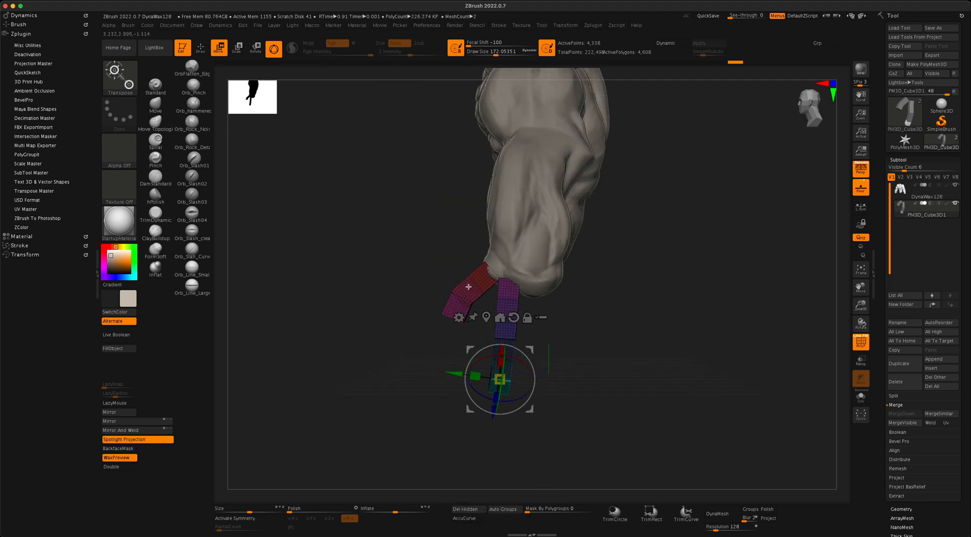
pyautogui.moveTo(567, 308); pyautogui.dragTo(514, 308)
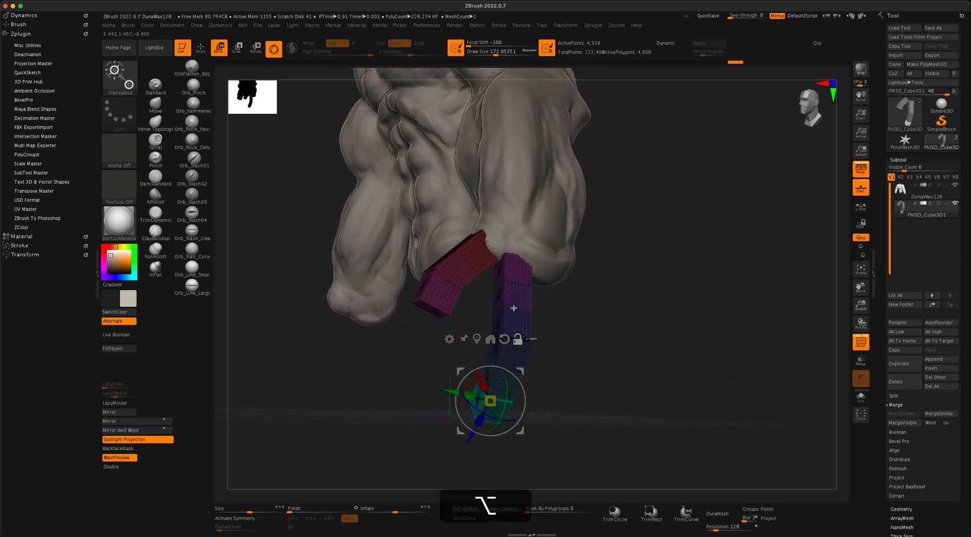
# Switch to the Standard brush and hide the thumb cubes, leaving only the finger cubes visible.
pyautogui.keyDown('shift'); pyautogui.keyDown('super'); pyautogui.click(444, 296); pyautogui.keyUp('super'); pyautogui.keyUp('shift')
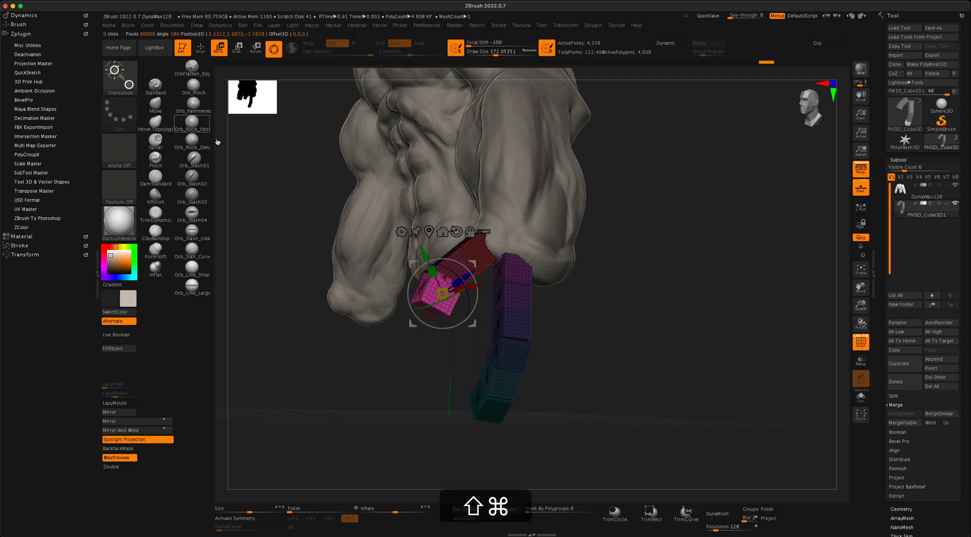
pyautogui.click(157, 93)
pyautogui.keyDown('shift'); pyautogui.keyDown('super'); pyautogui.click(443, 293); pyautogui.keyUp('super'); pyautogui.keyUp('shift')
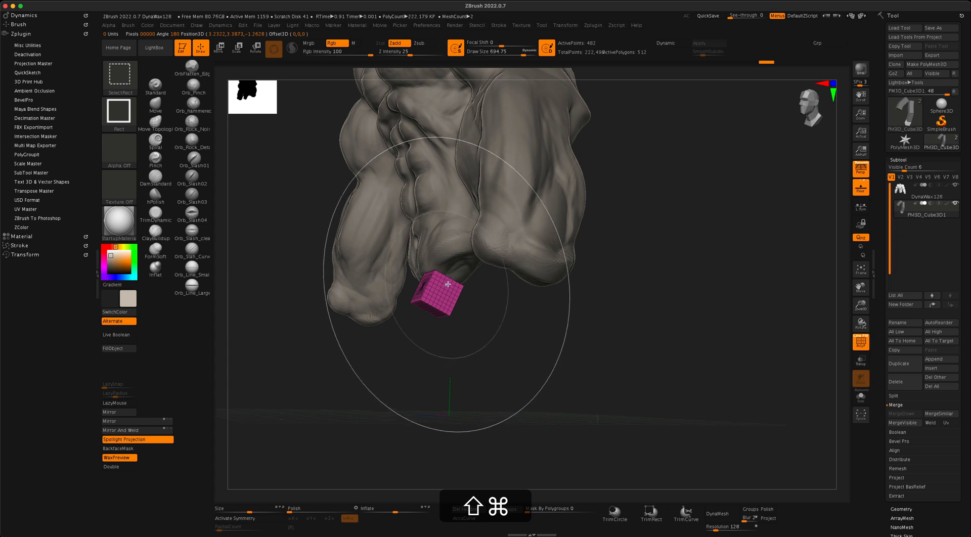
pyautogui.keyDown('shift'); pyautogui.keyDown('super'); pyautogui.click(443, 293); pyautogui.keyUp('super'); pyautogui.keyUp('shift')
pyautogui.keyDown('shift'); pyautogui.keyDown('super'); pyautogui.click(448, 281); pyautogui.keyUp('super'); pyautogui.keyUp('shift')
pyautogui.keyDown('shift'); pyautogui.keyDown('super'); pyautogui.click(468, 261); pyautogui.keyUp('super'); pyautogui.keyUp('shift')
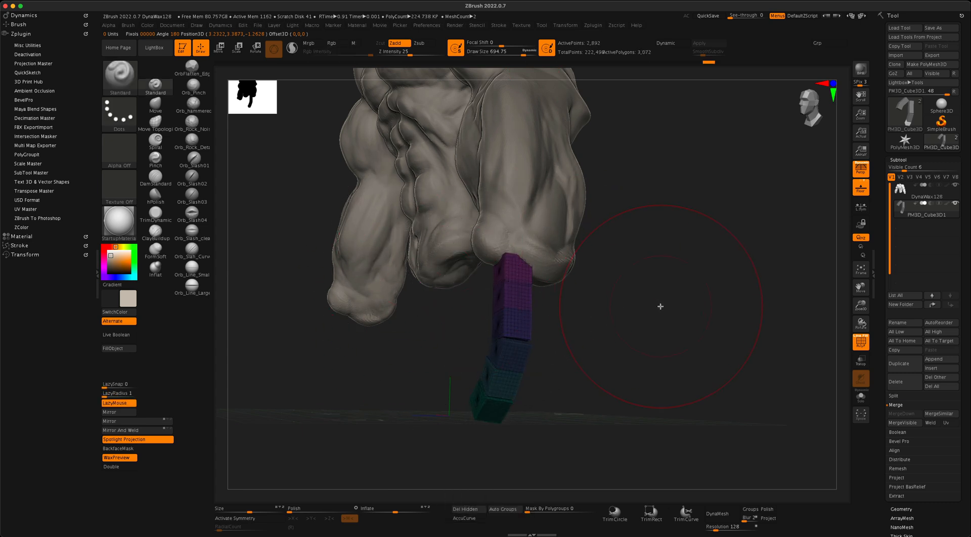
# Set the draw size to about 268 and combine the visible finger cubes into a single polygroup.
pyautogui.press('s')
pyautogui.moveTo(642, 305); pyautogui.dragTo(640, 304)
pyautogui.moveTo(574, 301)
pyautogui.mouseDown()
pyautogui.moveTo(652, 306)
pyautogui.moveTo(551, 297)
pyautogui.moveTo(616, 321)
pyautogui.mouseUp()
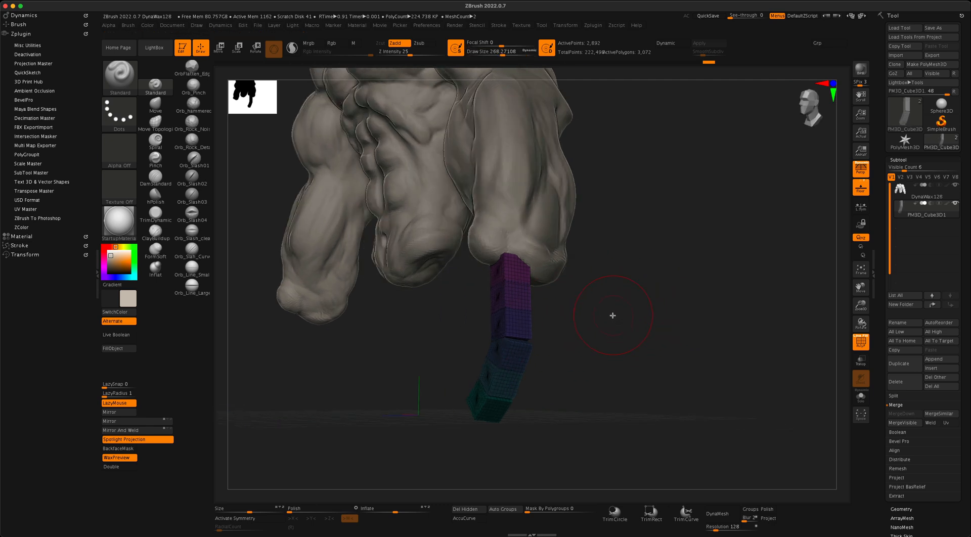
pyautogui.press('super+w')
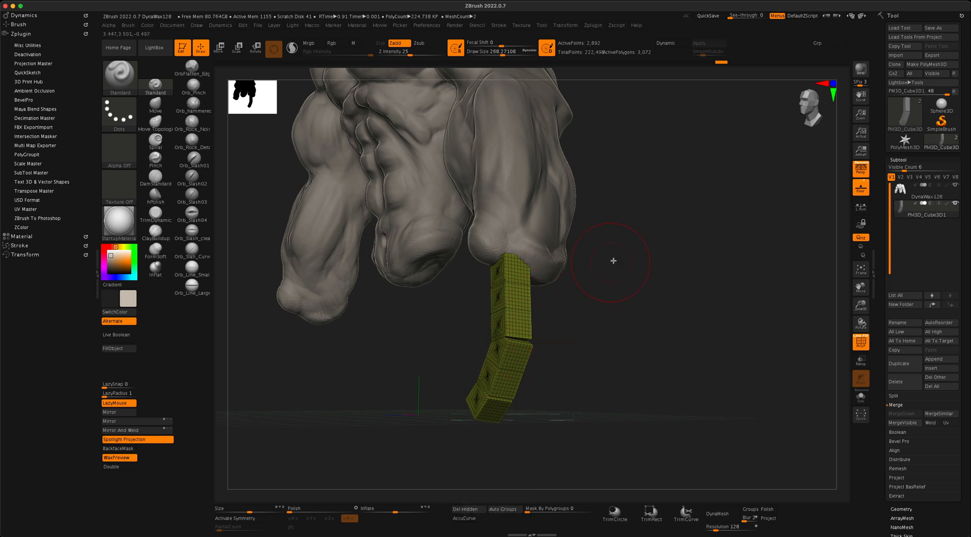
# Show all the hand cubes again and isolate the finger's polygroup in side view.
pyautogui.keyDown('shift'); pyautogui.keyDown('super'); pyautogui.click(694, 245); pyautogui.keyUp('super'); pyautogui.keyUp('shift')
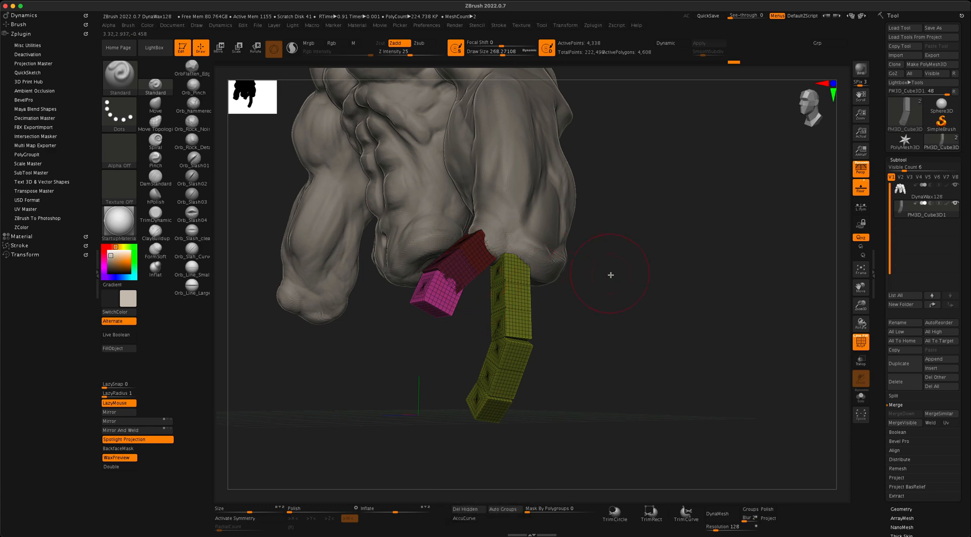
pyautogui.moveTo(609, 275)
pyautogui.mouseDown()
pyautogui.moveTo(628, 283)
pyautogui.moveTo(569, 290)
pyautogui.mouseUp()
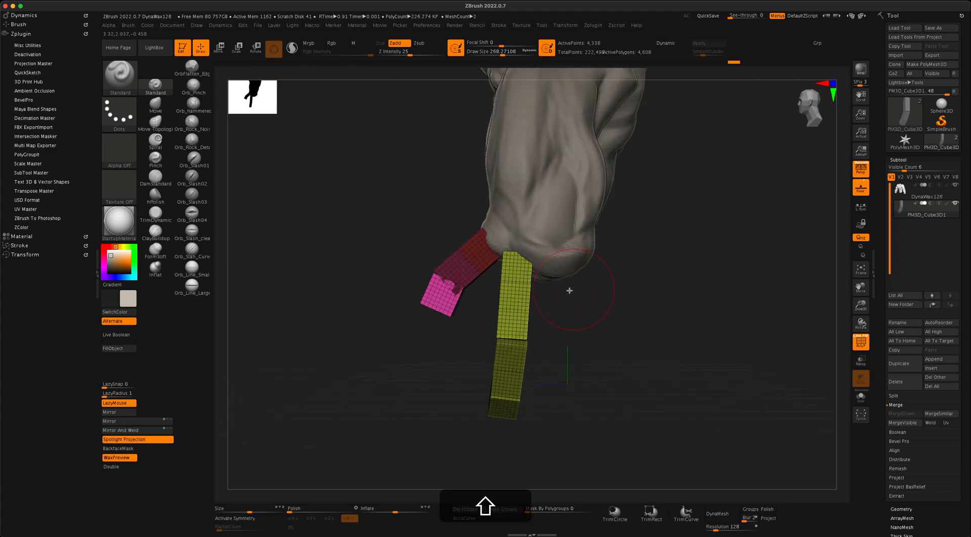
pyautogui.keyDown('shift'); pyautogui.keyDown('super'); pyautogui.click(519, 298); pyautogui.keyUp('super'); pyautogui.keyUp('shift')
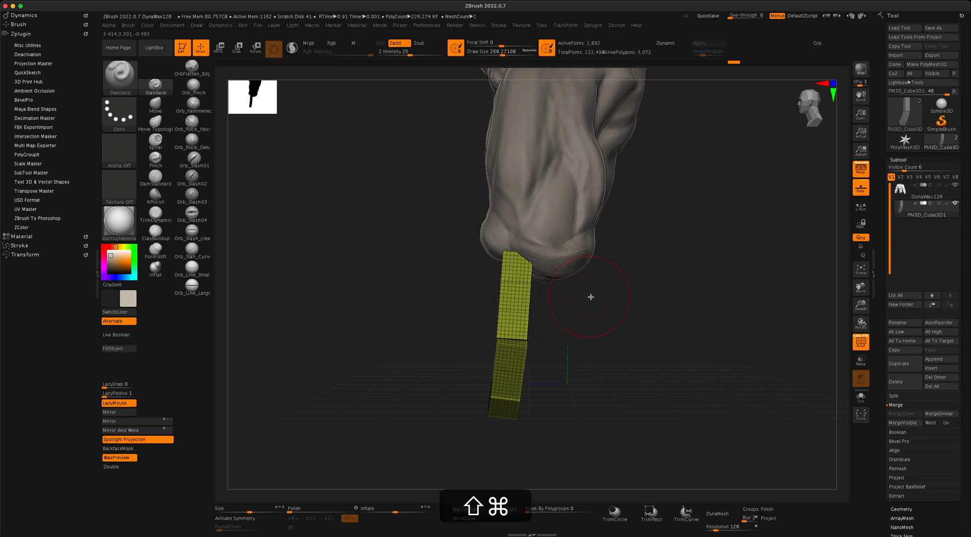
# Mask the isolated finger cubes and show all the hand cubes again.
pyautogui.moveTo(589, 297); pyautogui.dragTo(609, 297)
pyautogui.moveTo(449, 438)
pyautogui.keyDown('super'); pyautogui.mouseDown()
pyautogui.moveTo(545, 326)
pyautogui.moveTo(572, 221)
pyautogui.mouseUp(); pyautogui.keyUp('super')
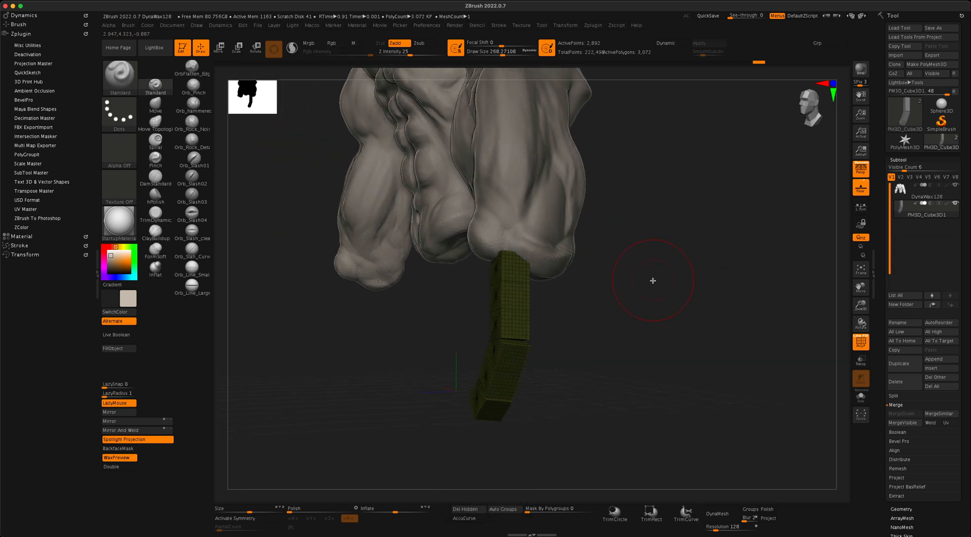
pyautogui.keyDown('shift'); pyautogui.keyDown('super'); pyautogui.click(655, 278); pyautogui.keyUp('super'); pyautogui.keyUp('shift')
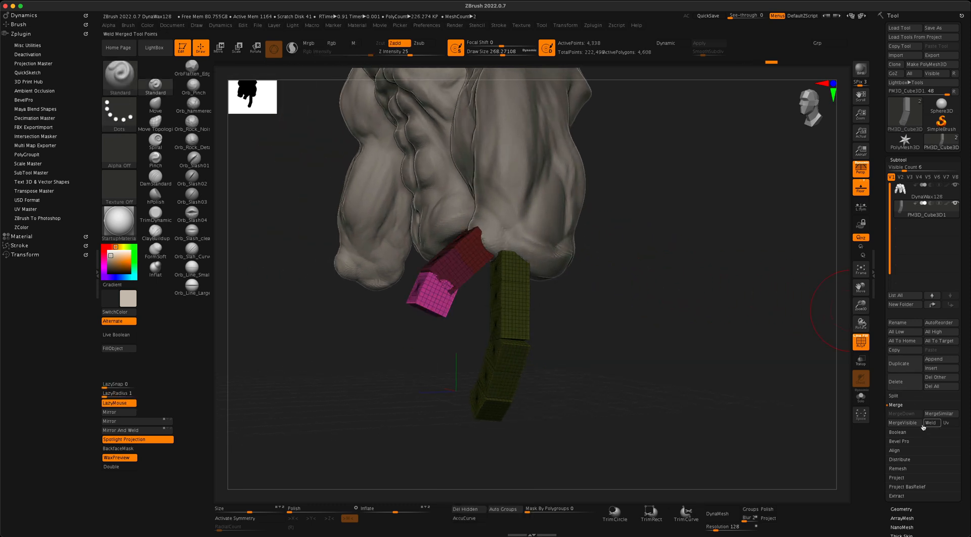
# Split the masked points off into a separate subtool and select that subtool.
pyautogui.click(893, 395)
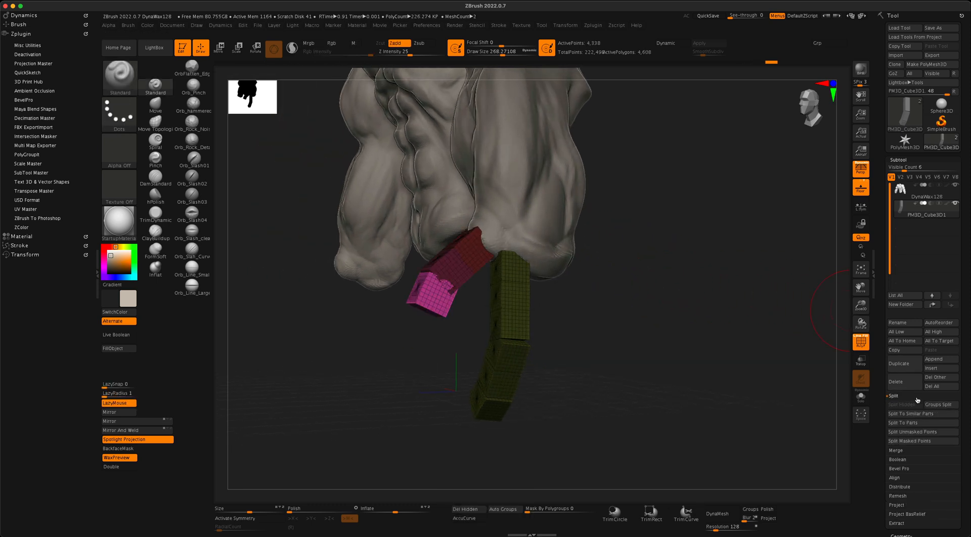
pyautogui.click(912, 432)
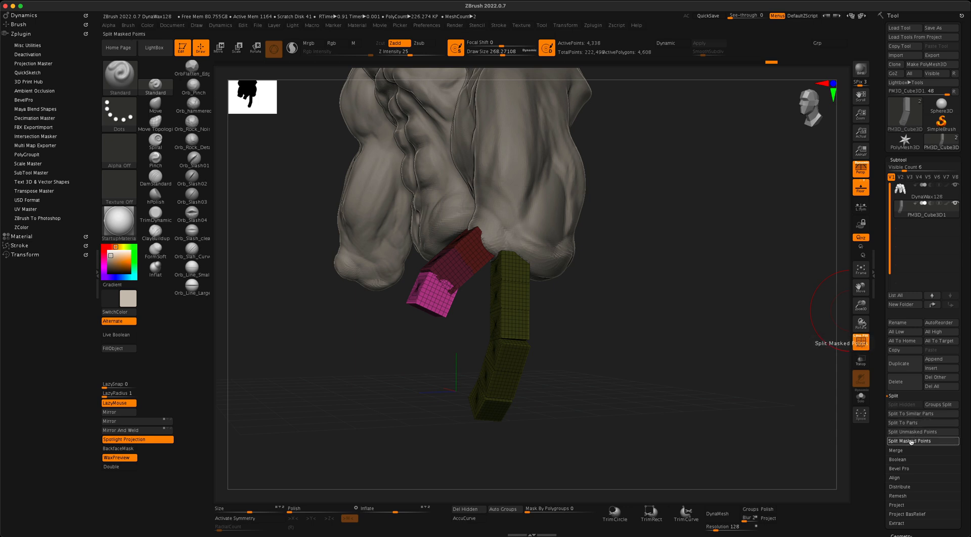
pyautogui.click(912, 229)
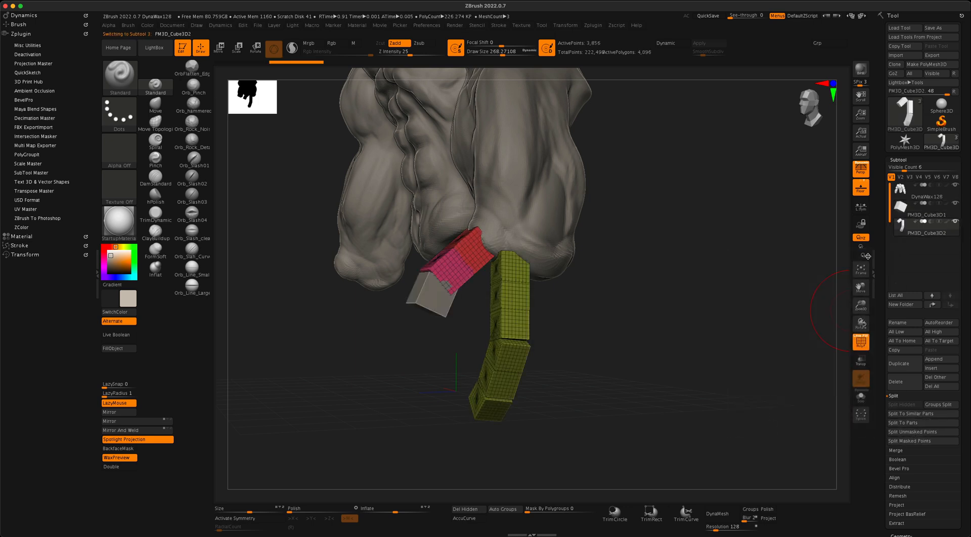
# Try to move the selected subtool with the gizmo and undo the move.
pyautogui.moveTo(747, 302); pyautogui.dragTo(741, 300)
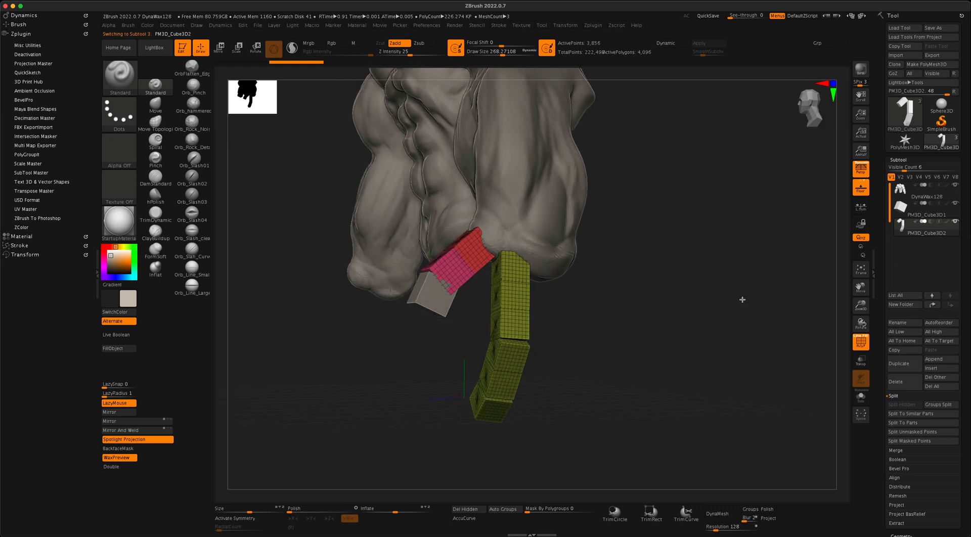
pyautogui.press('w')
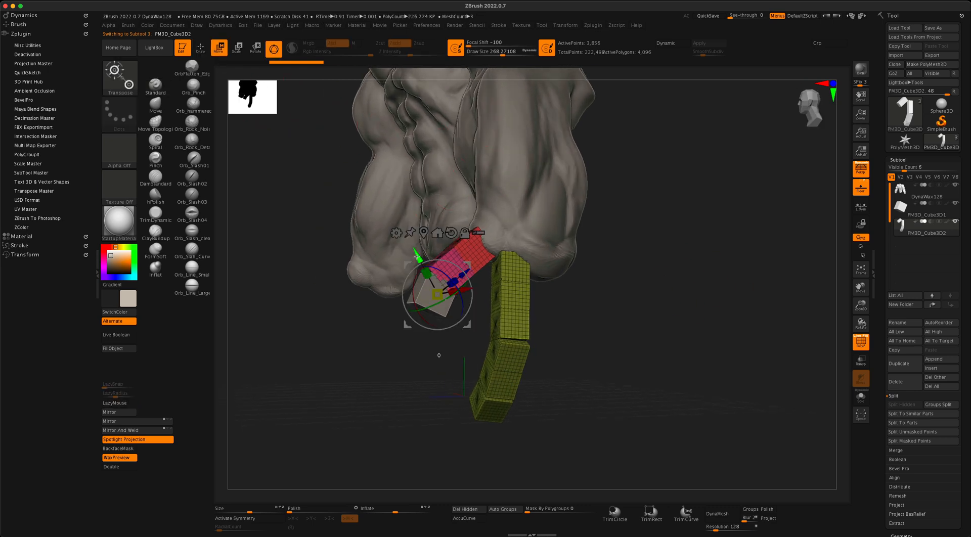
pyautogui.moveTo(417, 257); pyautogui.dragTo(406, 240)
pyautogui.press('super+z')
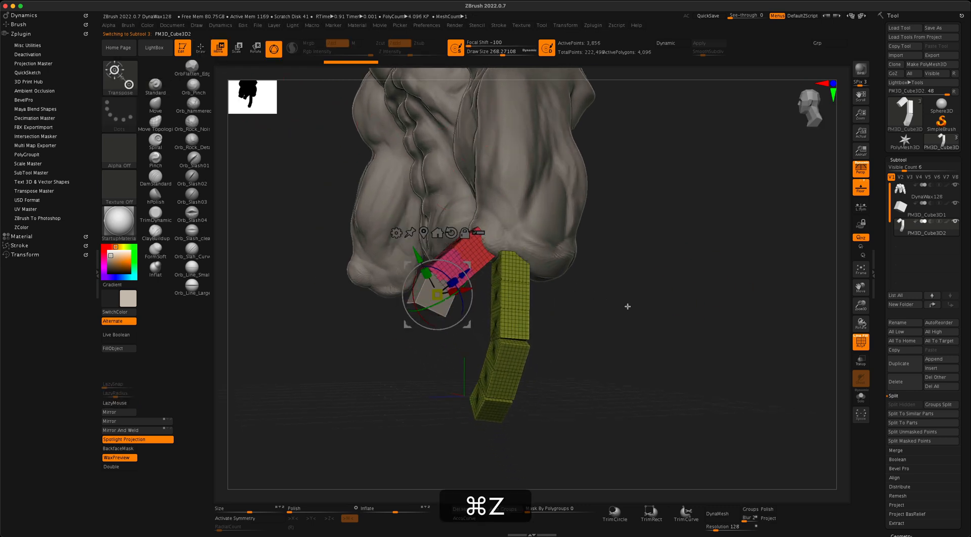
pyautogui.moveTo(628, 306); pyautogui.dragTo(605, 310)
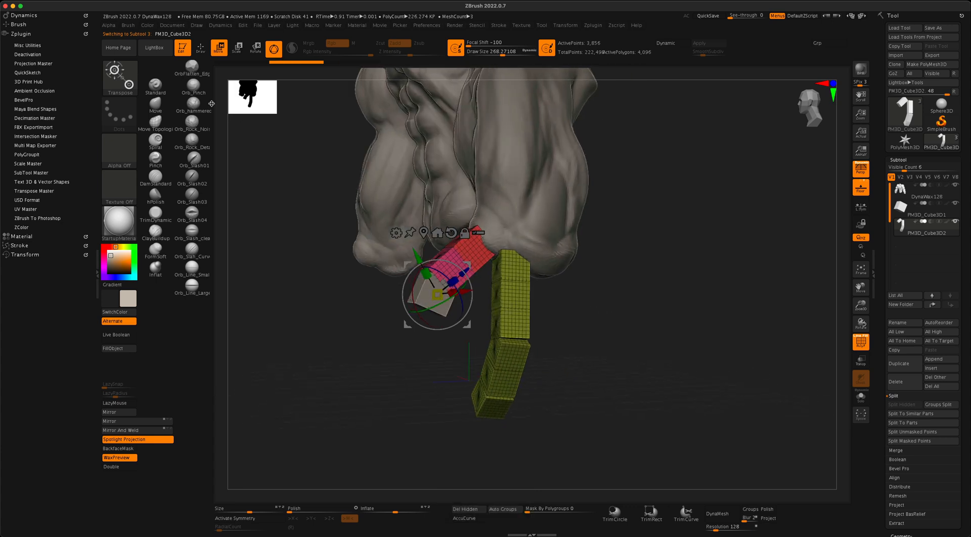
# Switch to the Standard brush with a draw size of about 192 and hide the finger, leaving only the remaining thumb piece visible.
pyautogui.click(160, 89)
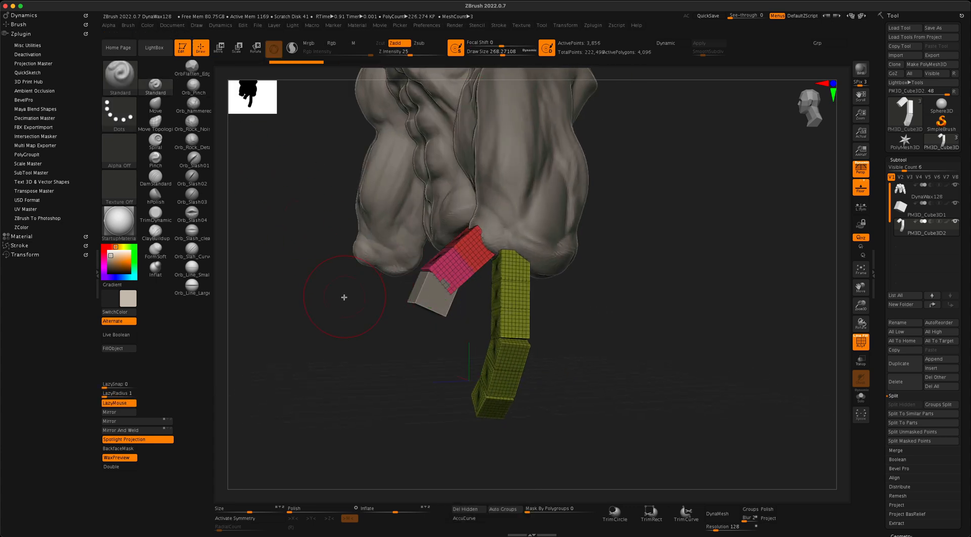
pyautogui.press('s')
pyautogui.moveTo(343, 298); pyautogui.dragTo(338, 298)
pyautogui.press('super+shift')
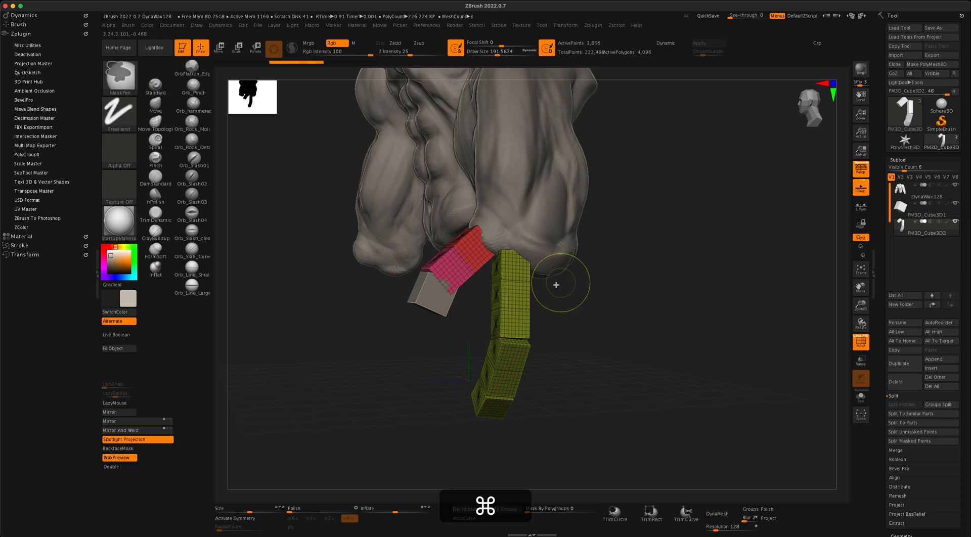
pyautogui.keyDown('shift'); pyautogui.keyDown('super'); pyautogui.click(517, 295); pyautogui.keyUp('super'); pyautogui.keyUp('shift')
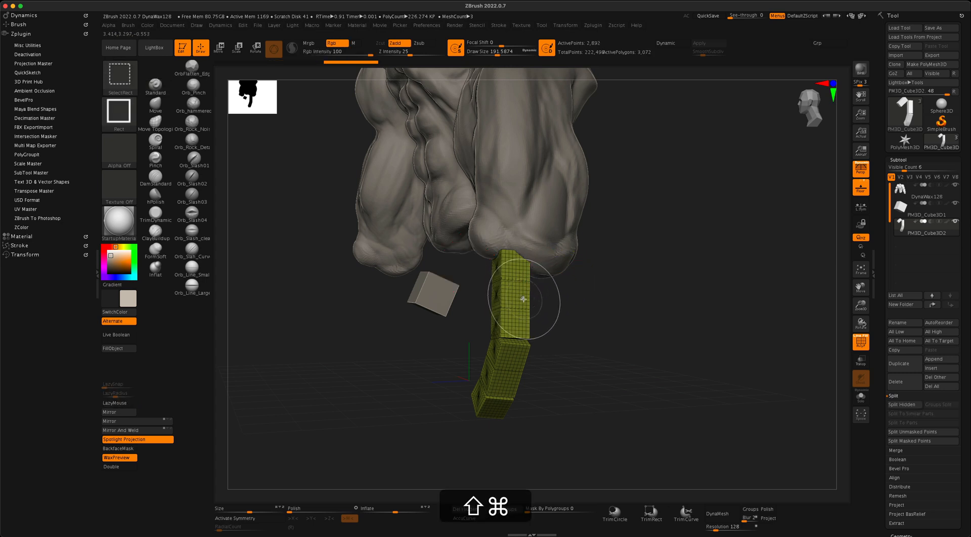
pyautogui.keyDown('shift'); pyautogui.keyDown('super'); pyautogui.click(521, 293); pyautogui.keyUp('super'); pyautogui.keyUp('shift')
# Split the hidden finger into its own subtool and select it.
pyautogui.moveTo(618, 295)
pyautogui.mouseDown()
pyautogui.moveTo(639, 295)
pyautogui.moveTo(625, 293)
pyautogui.mouseUp()
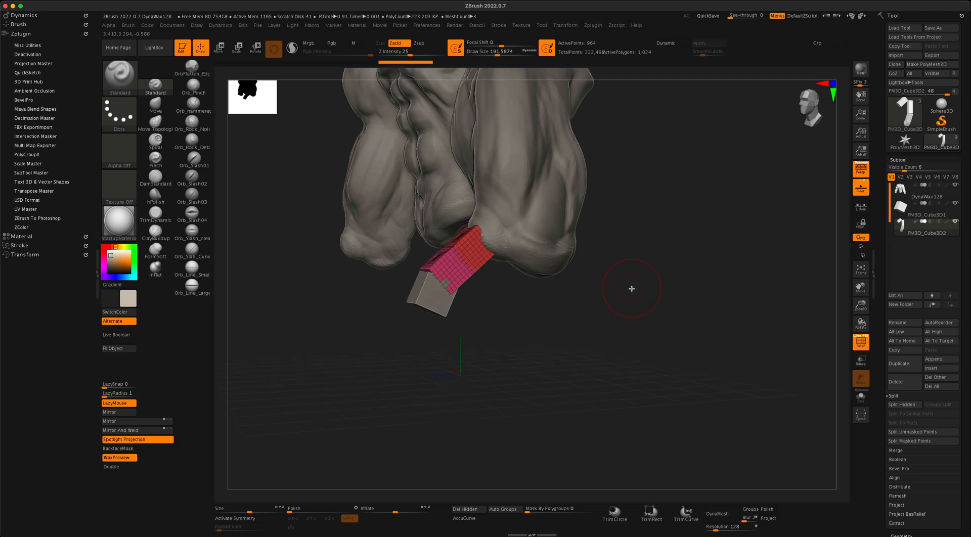
pyautogui.click(902, 405)
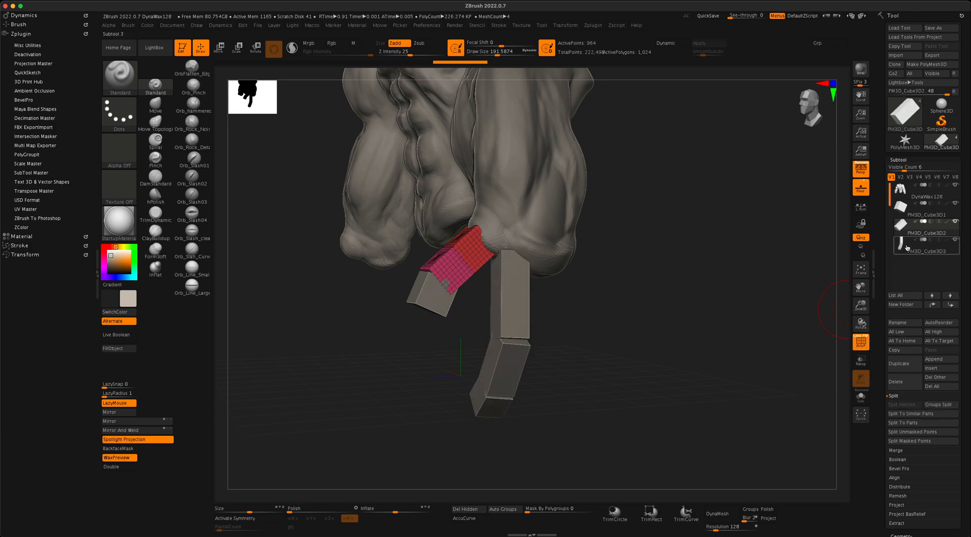
pyautogui.click(910, 247)
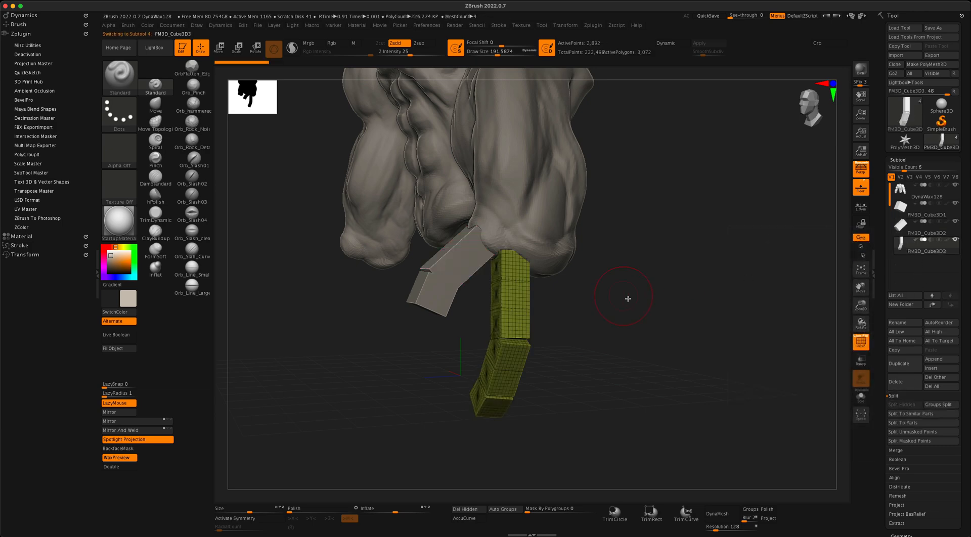
# Bring up the move gizmo in side view, centre it on the finger and reset its orientation.
pyautogui.moveTo(626, 297); pyautogui.dragTo(713, 273)
pyautogui.keyDown('alt'); pyautogui.moveTo(672, 296); pyautogui.dragTo(654, 293); pyautogui.keyUp('alt')
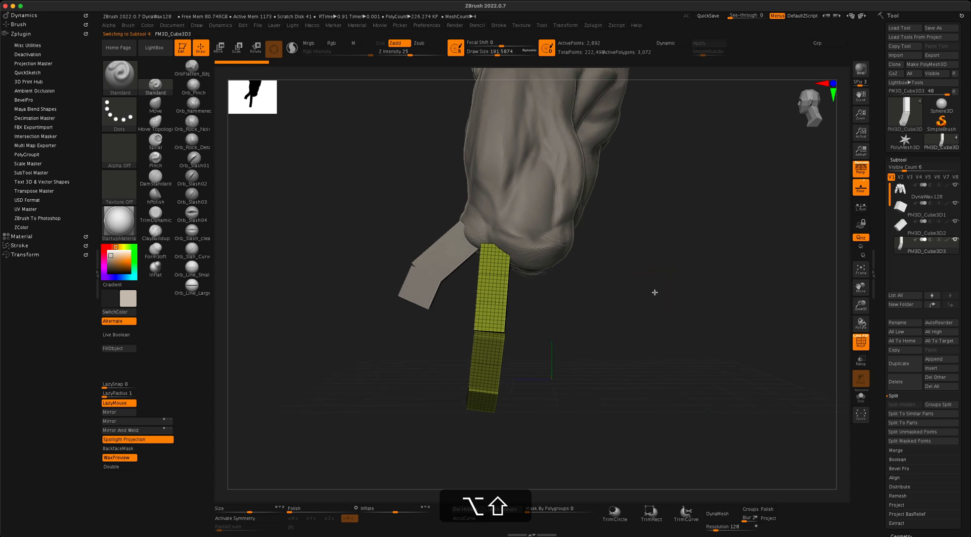
pyautogui.click(223, 53)
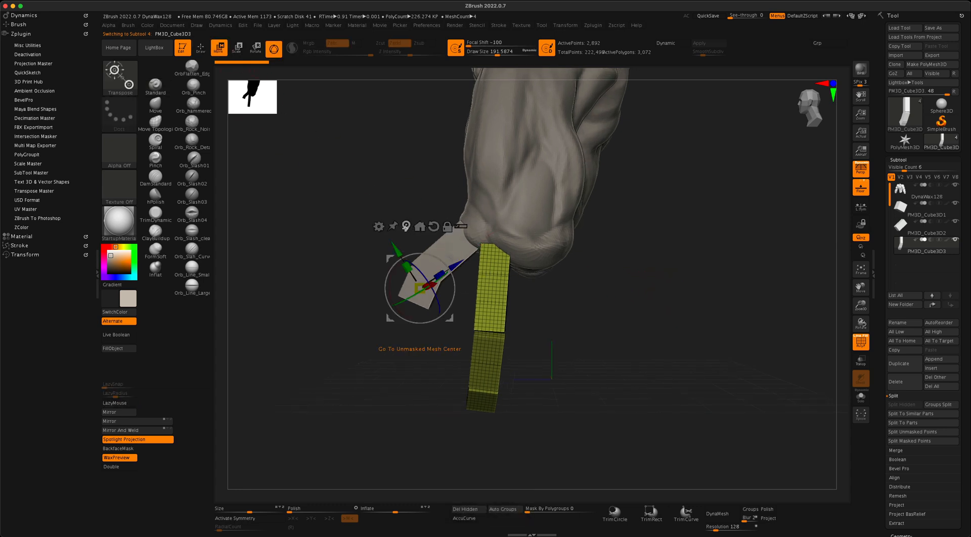
pyautogui.click(405, 226)
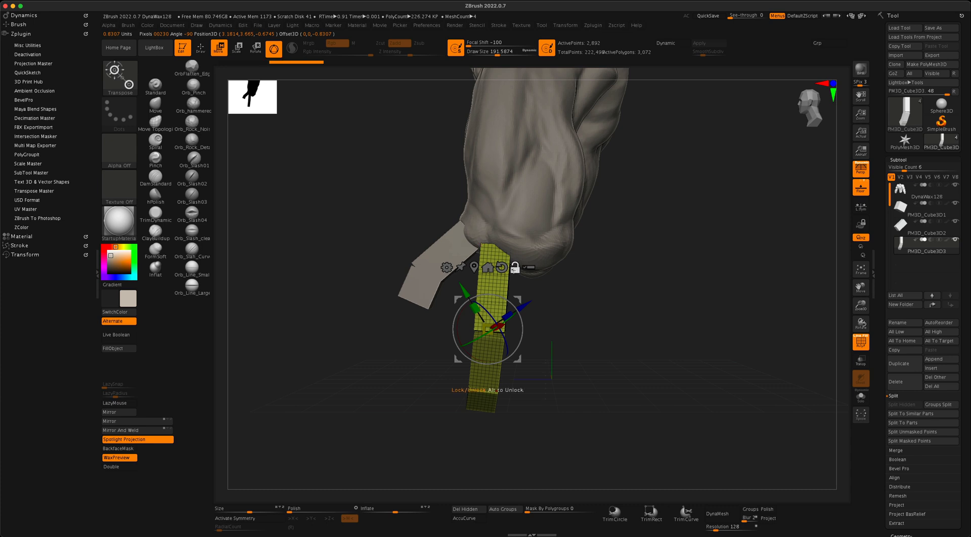
pyautogui.click(502, 269)
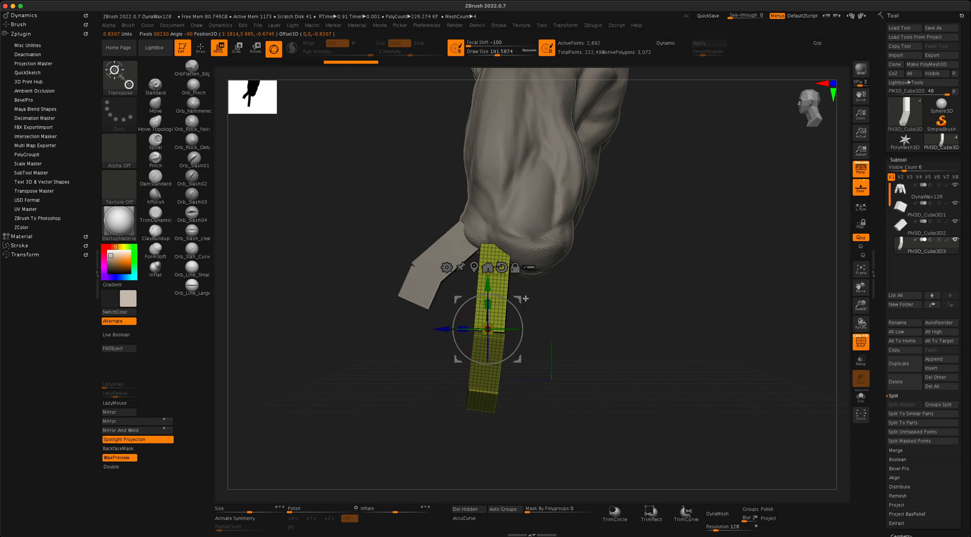
# Duplicate the finger sideways with the gizmo and place the copy beside the original.
pyautogui.press('super')
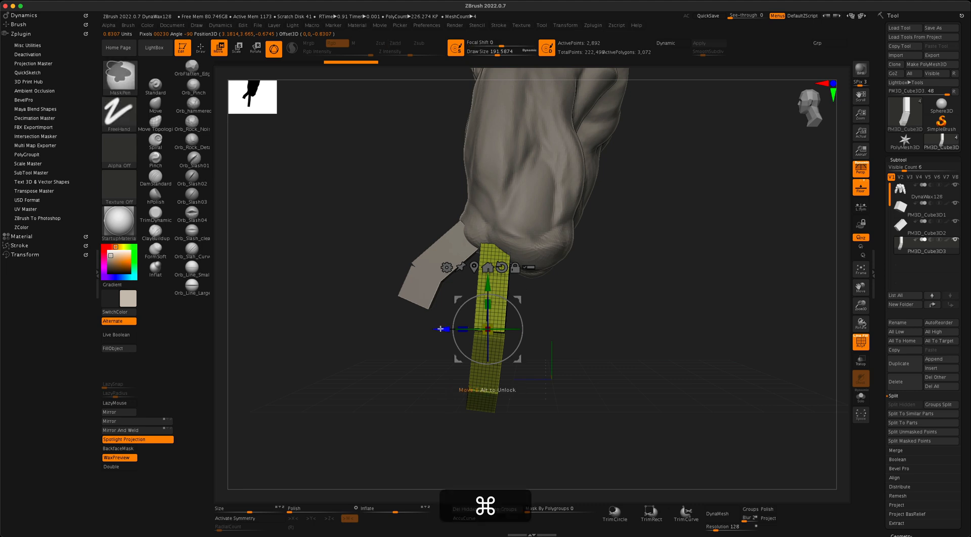
pyautogui.keyDown('super'); pyautogui.moveTo(441, 329); pyautogui.dragTo(475, 329); pyautogui.keyUp('super')
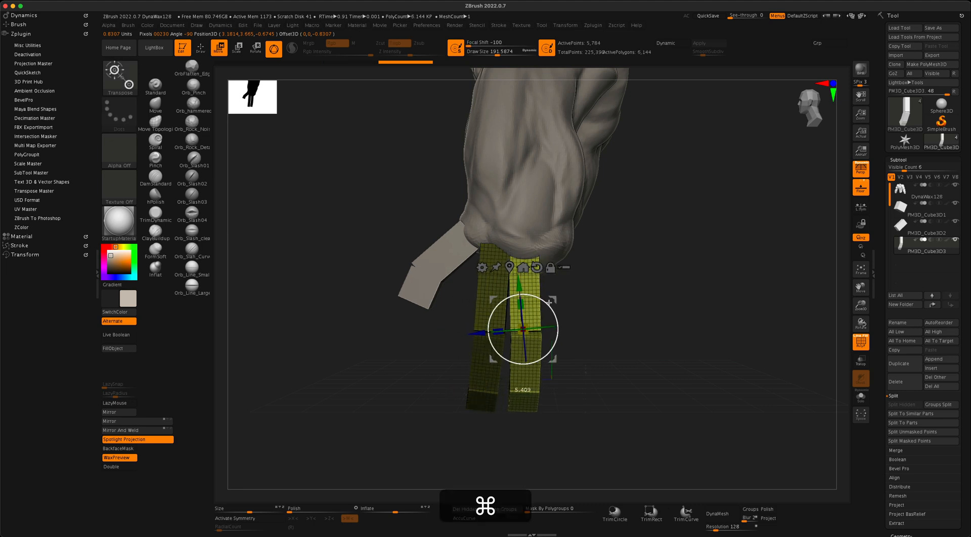
pyautogui.moveTo(554, 301); pyautogui.dragTo(560, 297)
# Duplicate the finger two more times to make four, fanning the copies outward and scaling down the outermost one as the little finger.
pyautogui.keyDown('super'); pyautogui.moveTo(497, 329); pyautogui.dragTo(642, 277); pyautogui.keyUp('super')
pyautogui.moveTo(700, 293); pyautogui.dragTo(649, 268)
pyautogui.moveTo(586, 304); pyautogui.dragTo(586, 297)
pyautogui.moveTo(711, 289); pyautogui.dragTo(667, 285)
pyautogui.moveTo(648, 286); pyautogui.dragTo(709, 283, button='right')
pyautogui.moveTo(635, 287); pyautogui.dragTo(632, 283)
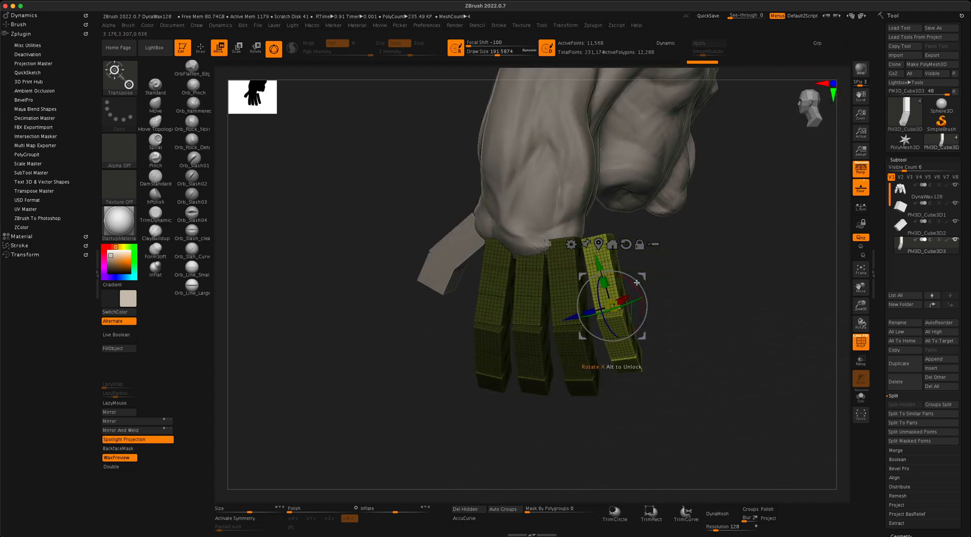
pyautogui.moveTo(672, 279); pyautogui.dragTo(689, 273, button='right')
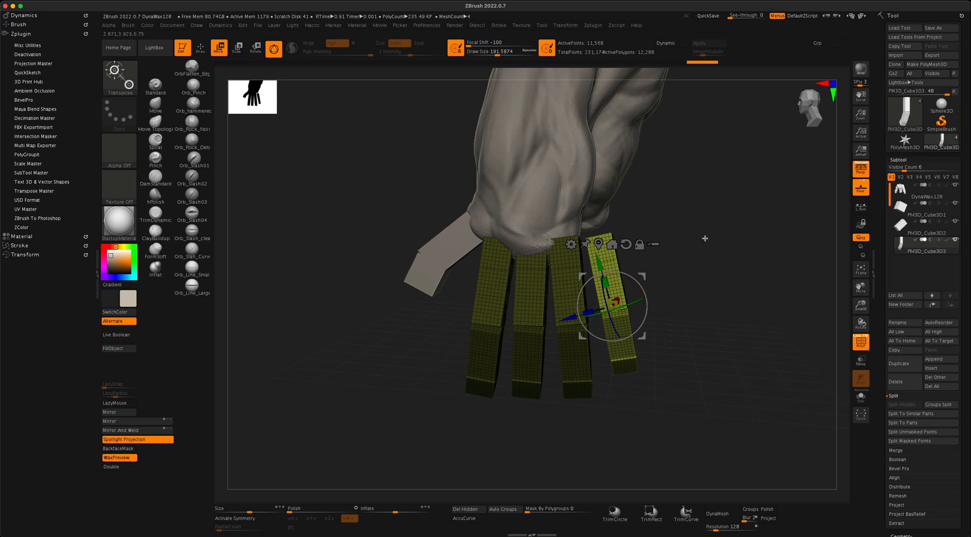
# Return to draw mode, clear the mask from the fingers and turn off the polyframe display.
pyautogui.press('q')
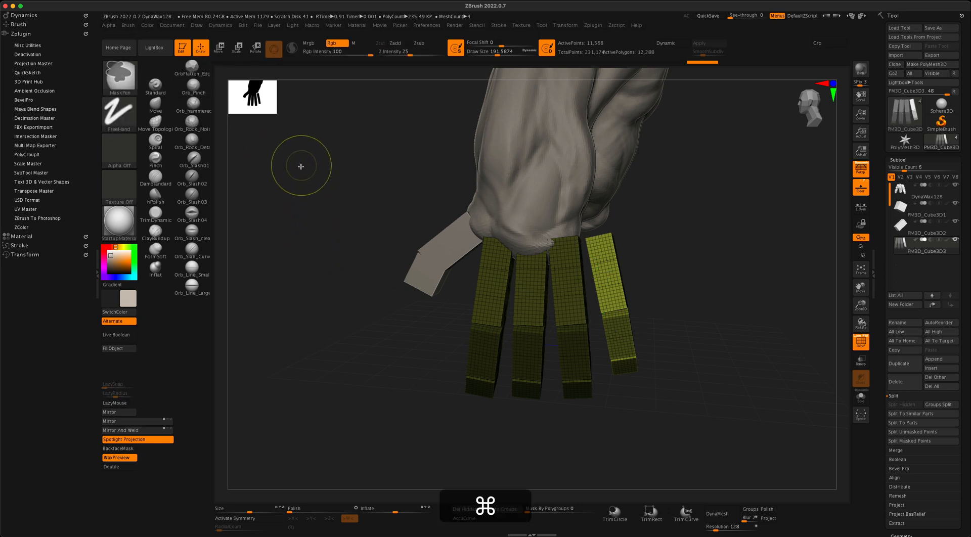
pyautogui.keyDown('super'); pyautogui.moveTo(301, 167); pyautogui.dragTo(355, 221); pyautogui.keyUp('super')
pyautogui.moveTo(721, 275); pyautogui.dragTo(705, 284)
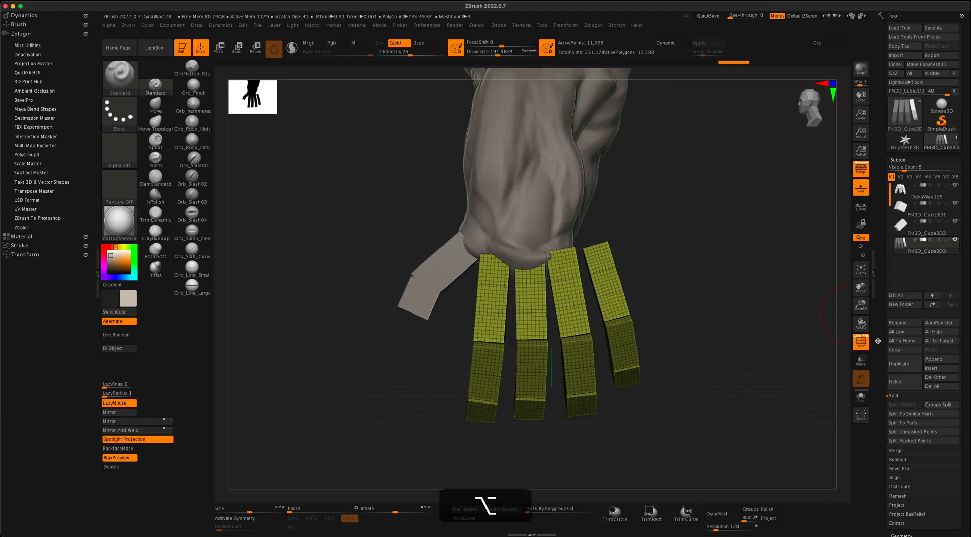
pyautogui.click(859, 342)
pyautogui.moveTo(746, 331); pyautogui.dragTo(741, 288)
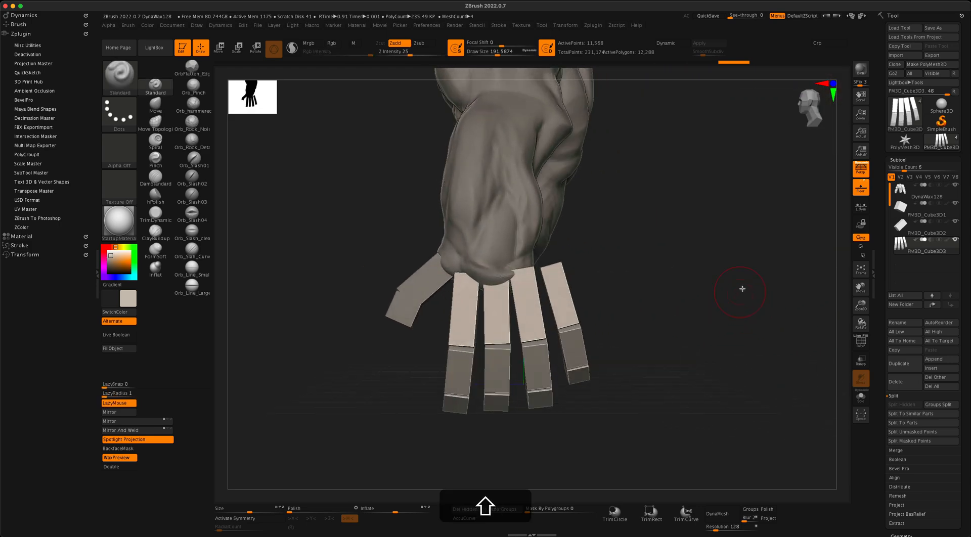
# Select the thumb tip subtool and merge it down twice to join the thumb pieces and the four fingers into one subtool.
pyautogui.click(910, 192)
pyautogui.click(901, 209)
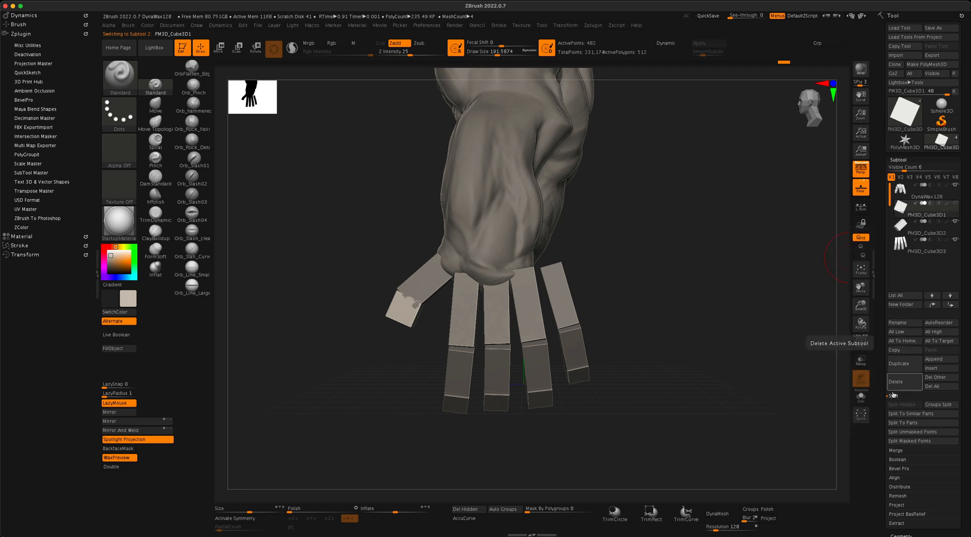
pyautogui.click(903, 451)
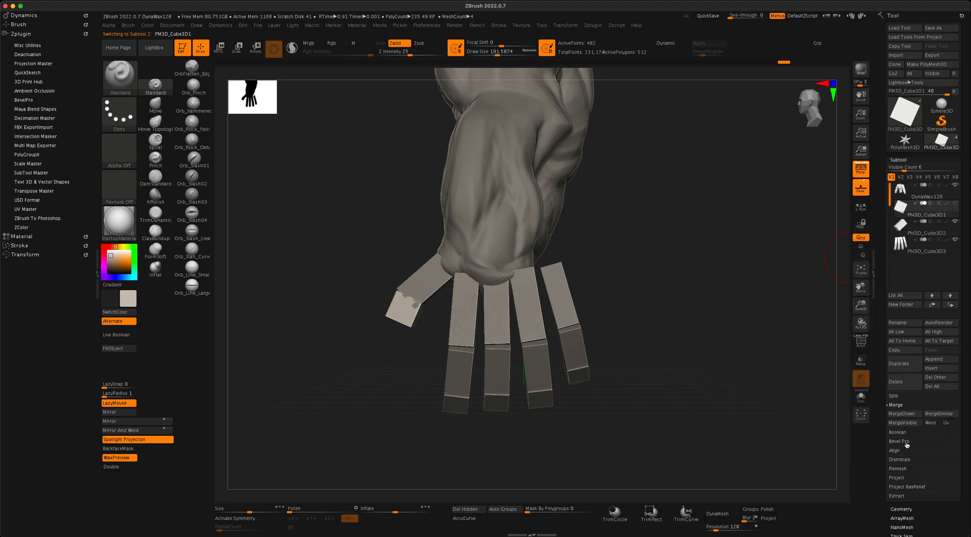
pyautogui.click(910, 417)
pyautogui.click(830, 428)
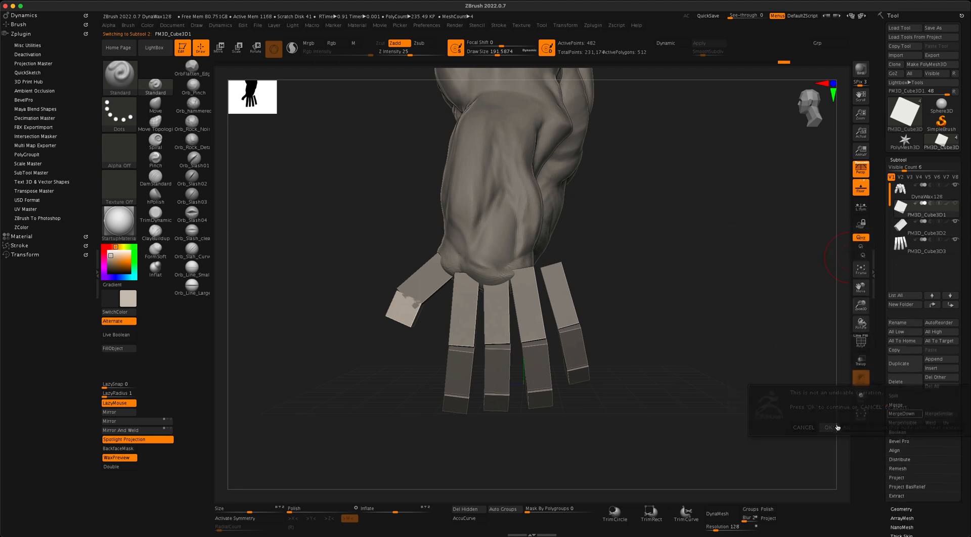
pyautogui.click(904, 424)
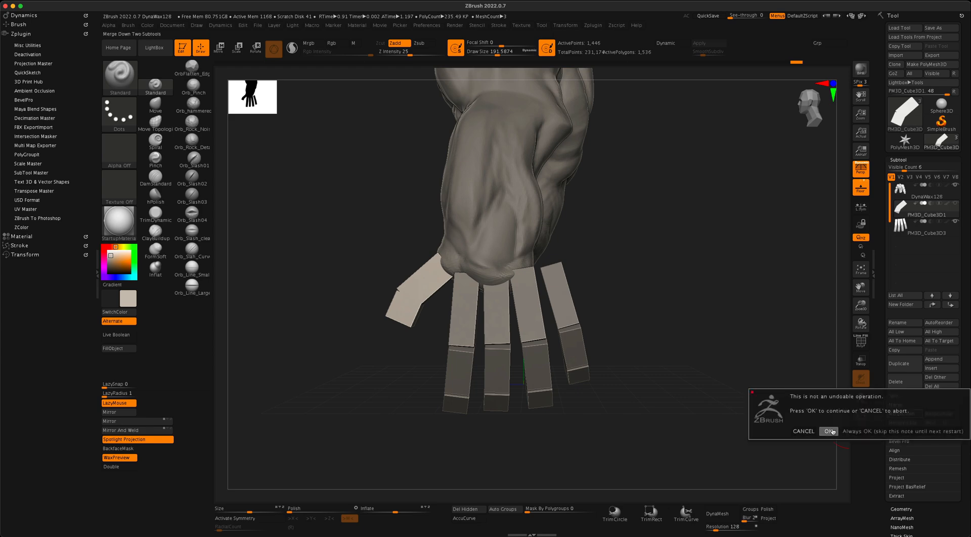
pyautogui.click(829, 431)
# Pull the finger bases closer together and reshape them below the wrist using the Move brush at a draw size of about 932.
pyautogui.moveTo(683, 312)
pyautogui.mouseDown()
pyautogui.moveTo(695, 318)
pyautogui.moveTo(671, 314)
pyautogui.mouseUp()
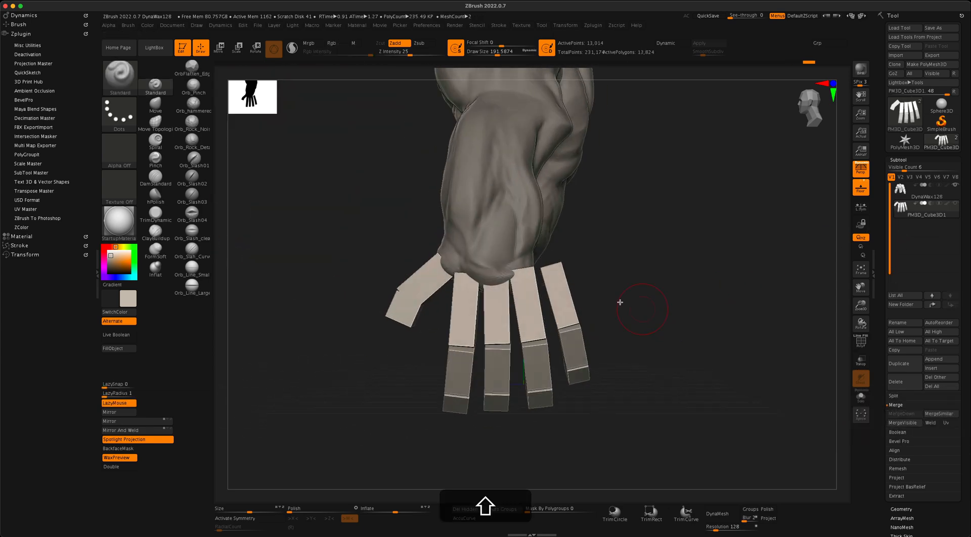
pyautogui.click(155, 105)
pyautogui.press('s')
pyautogui.moveTo(591, 246); pyautogui.dragTo(613, 246)
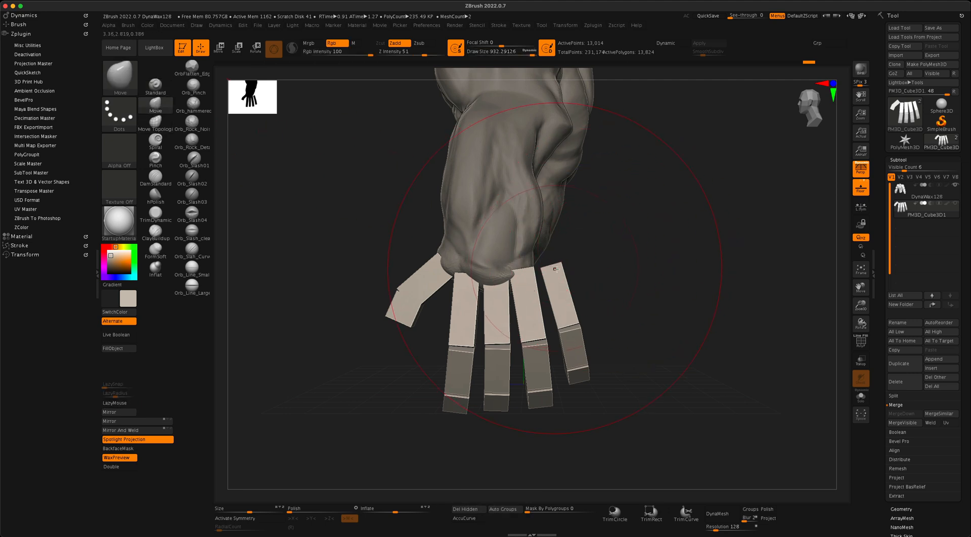
pyautogui.moveTo(551, 269); pyautogui.dragTo(544, 267)
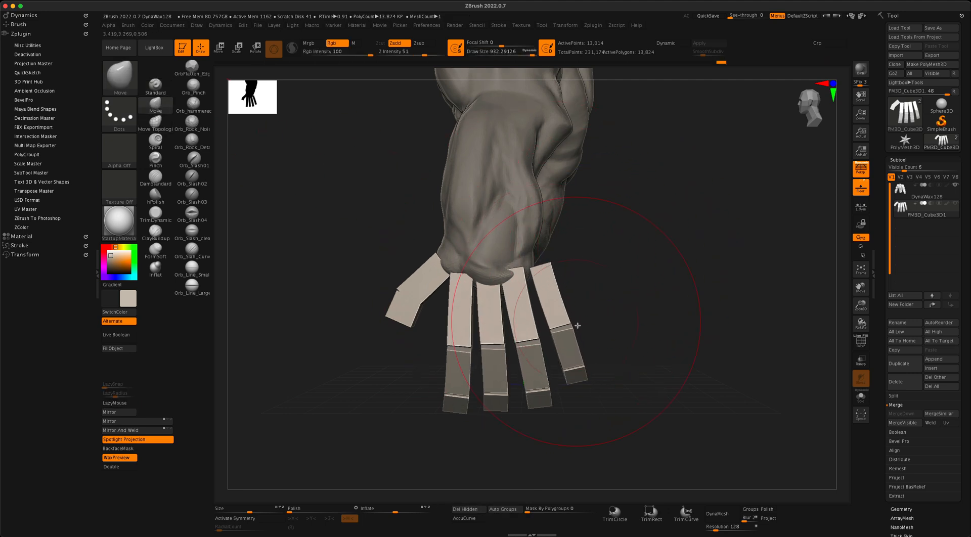
pyautogui.moveTo(642, 334)
pyautogui.mouseDown()
pyautogui.moveTo(607, 331)
pyautogui.moveTo(562, 307)
pyautogui.moveTo(612, 297)
pyautogui.mouseUp()
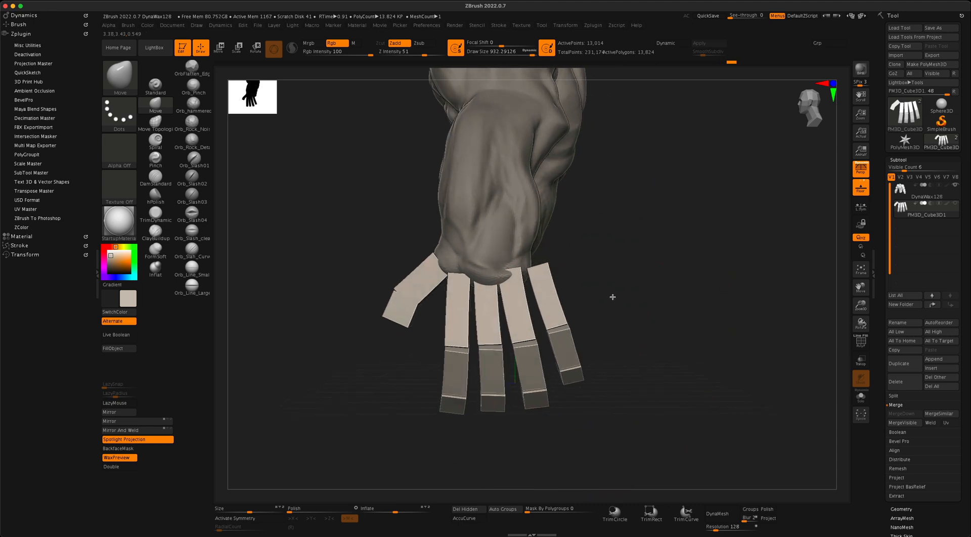
pyautogui.moveTo(539, 283); pyautogui.dragTo(535, 289)
# Pull the four fingers closer together and curve them under the wrist using the Move brush at a draw size of about 639.
pyautogui.press('s')
pyautogui.moveTo(598, 270); pyautogui.dragTo(588, 270)
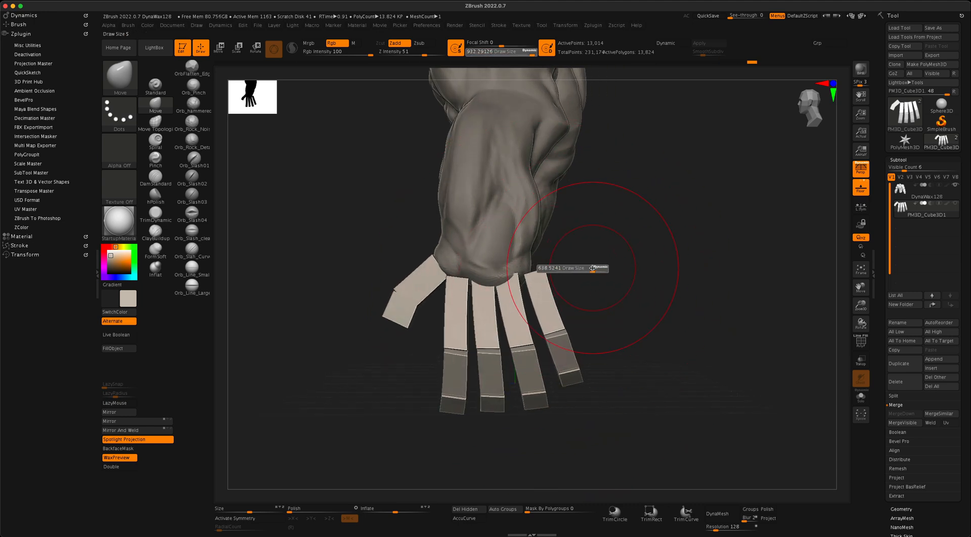
pyautogui.moveTo(498, 317); pyautogui.dragTo(489, 333)
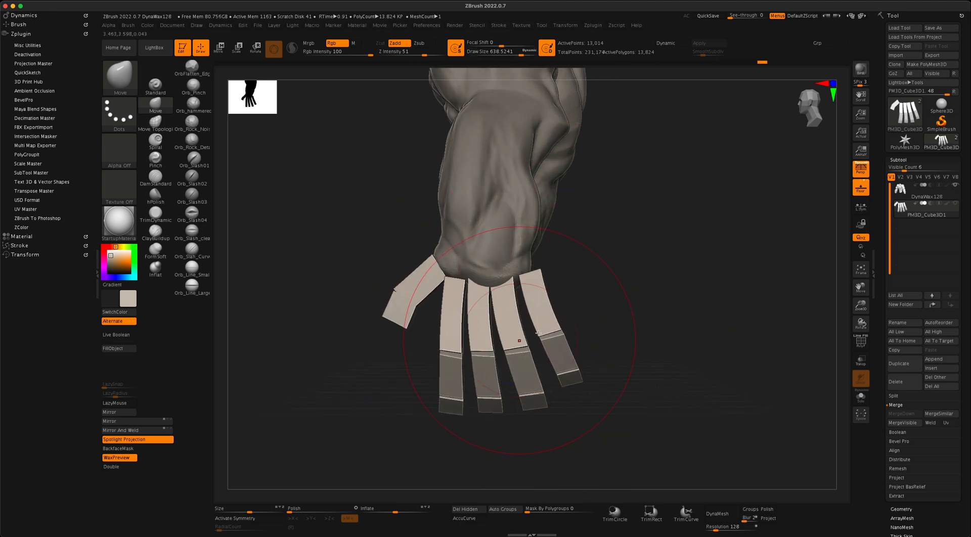
pyautogui.press('s')
pyautogui.moveTo(599, 297)
pyautogui.mouseDown()
pyautogui.moveTo(538, 300)
pyautogui.moveTo(636, 291)
pyautogui.moveTo(638, 271)
pyautogui.mouseUp()
# Centre and realign the transform gizmo on the fingers and thumb, then scale them down slightly and rotate them to fit the wrist.
pyautogui.press('w')
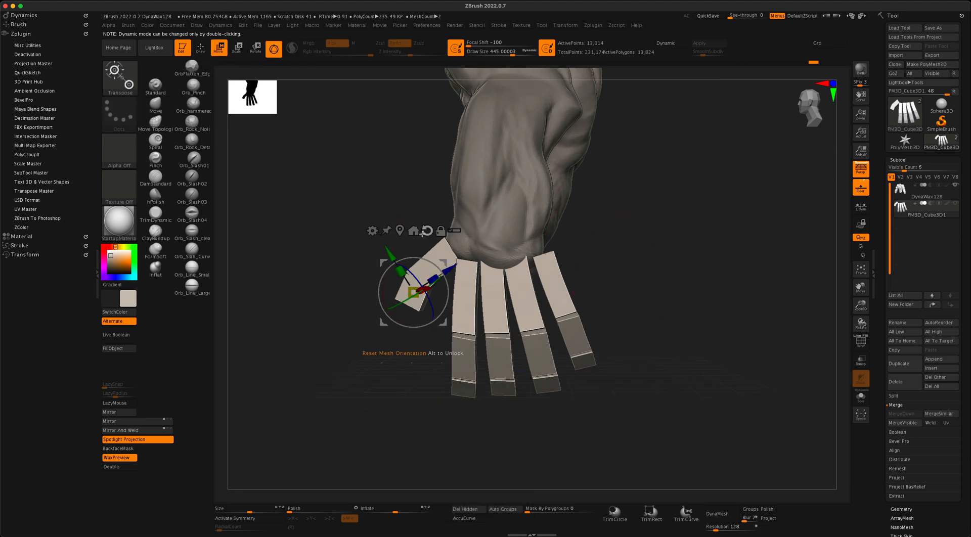
pyautogui.click(400, 231)
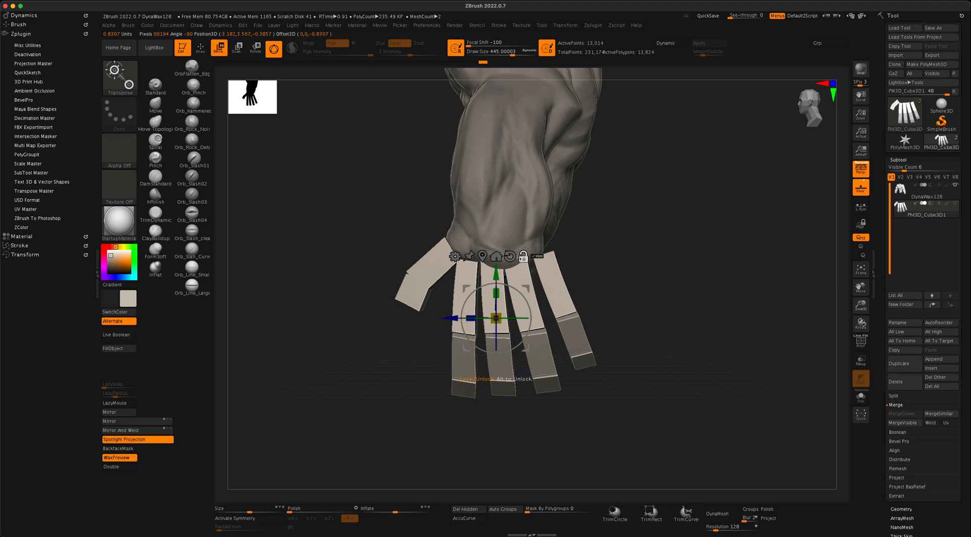
pyautogui.moveTo(499, 315); pyautogui.dragTo(520, 282)
pyautogui.moveTo(549, 275); pyautogui.dragTo(528, 292)
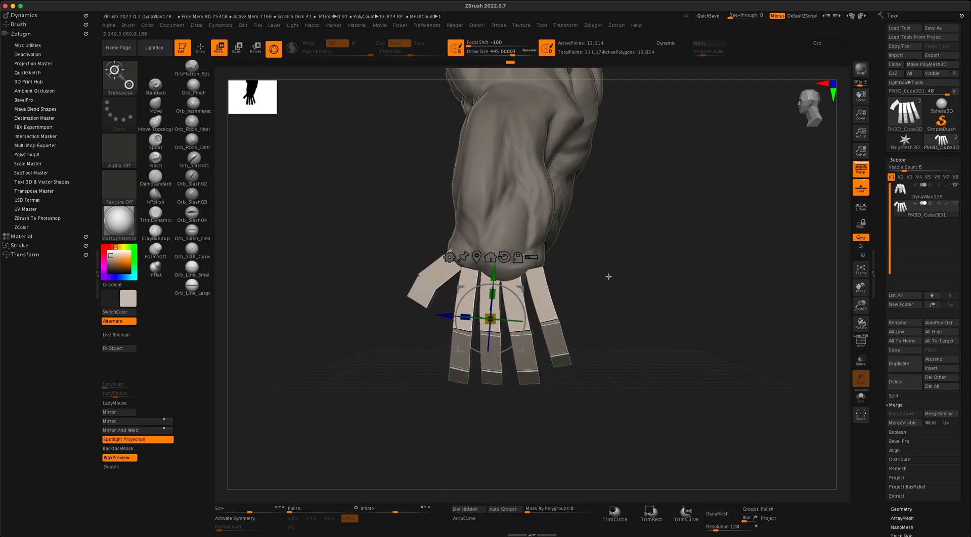
pyautogui.moveTo(606, 275); pyautogui.dragTo(645, 273)
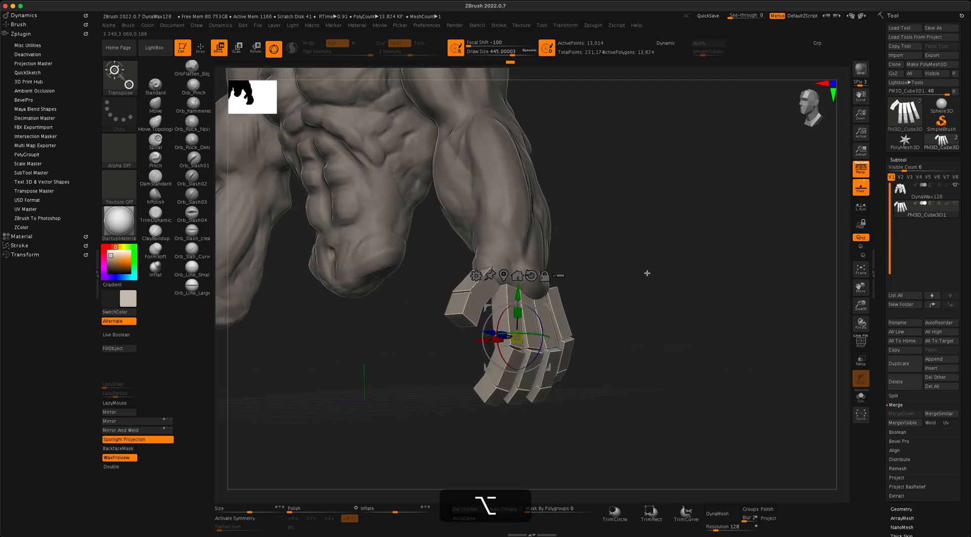
# Return to draw mode, select the DynaWax128 body subtool and merge the hand subtool below into it.
pyautogui.click(202, 49)
pyautogui.keyDown('alt'); pyautogui.moveTo(810, 210); pyautogui.dragTo(810, 220); pyautogui.keyUp('alt')
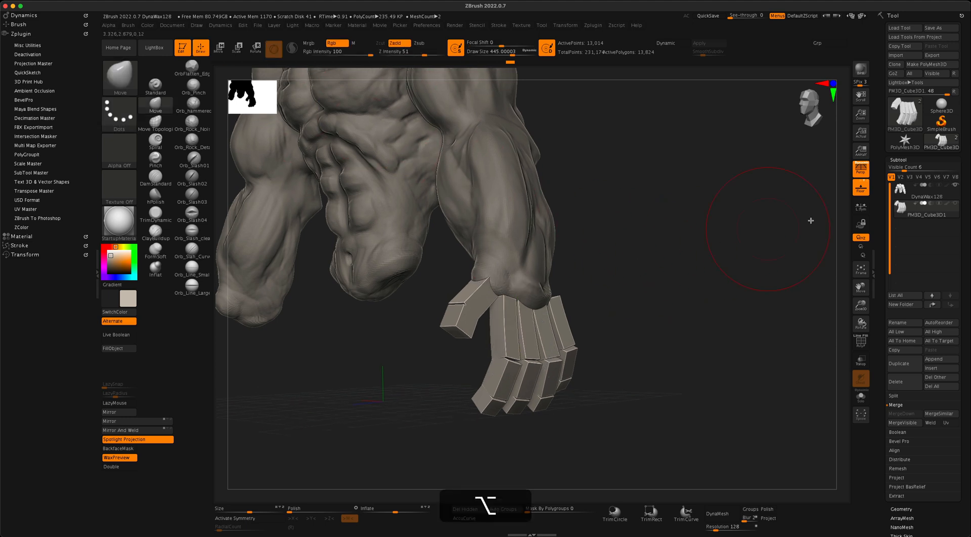
pyautogui.click(904, 193)
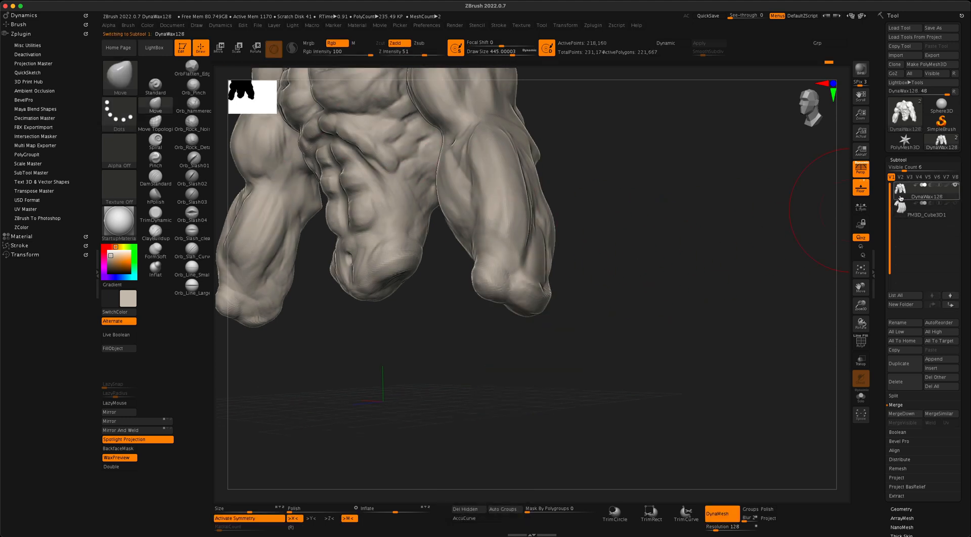
pyautogui.click(900, 415)
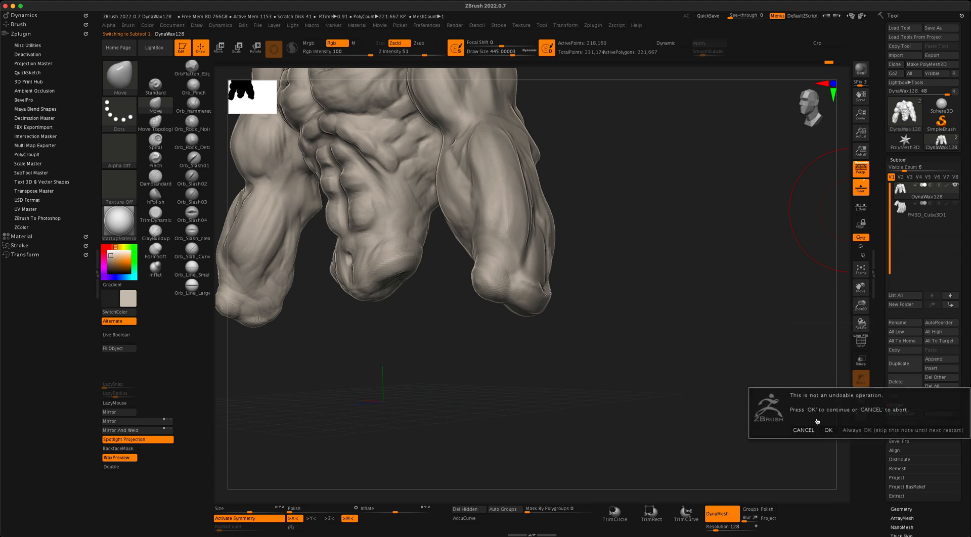
pyautogui.click(827, 430)
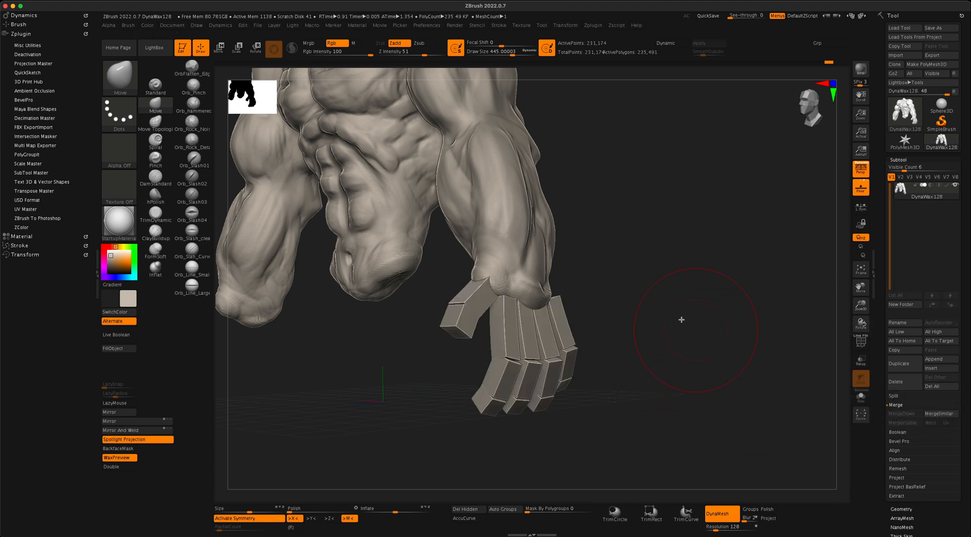
pyautogui.moveTo(624, 266)
pyautogui.keyDown('alt'); pyautogui.mouseDown()
pyautogui.moveTo(624, 257)
pyautogui.moveTo(639, 266)
pyautogui.moveTo(628, 266)
pyautogui.moveTo(650, 355)
pyautogui.mouseUp(); pyautogui.keyUp('alt')
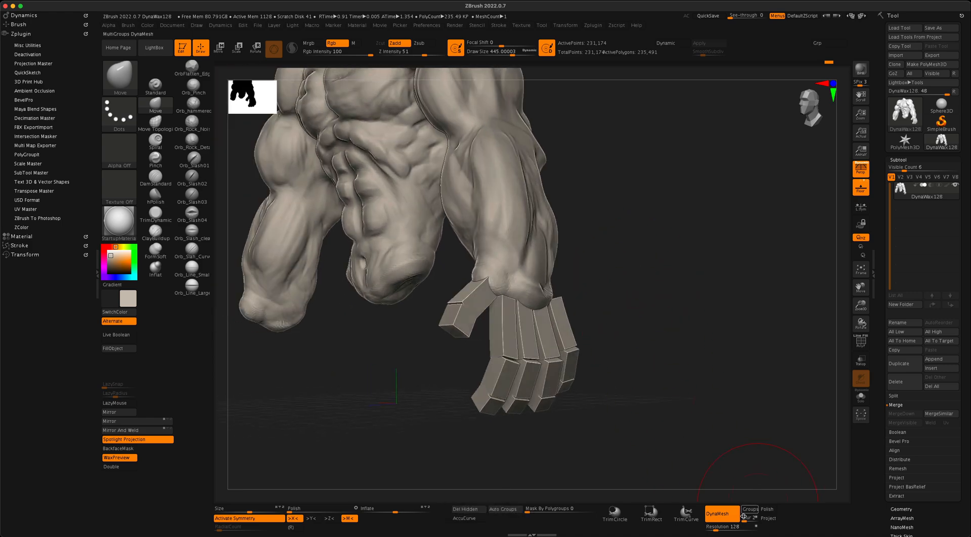
# Reduce the draw size to about 262 and remesh the merged body with DynaMesh at resolution 224.
pyautogui.press('s')
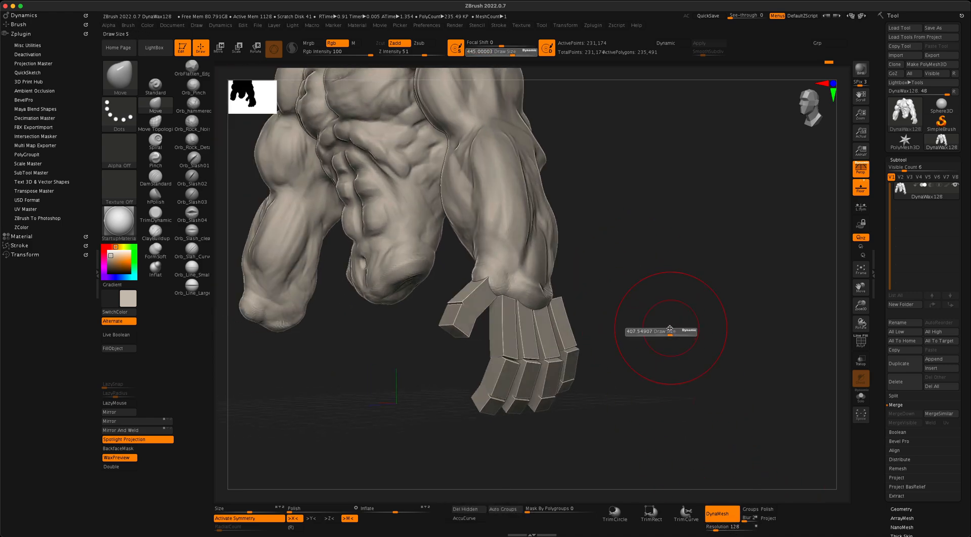
pyautogui.moveTo(662, 327); pyautogui.dragTo(661, 328)
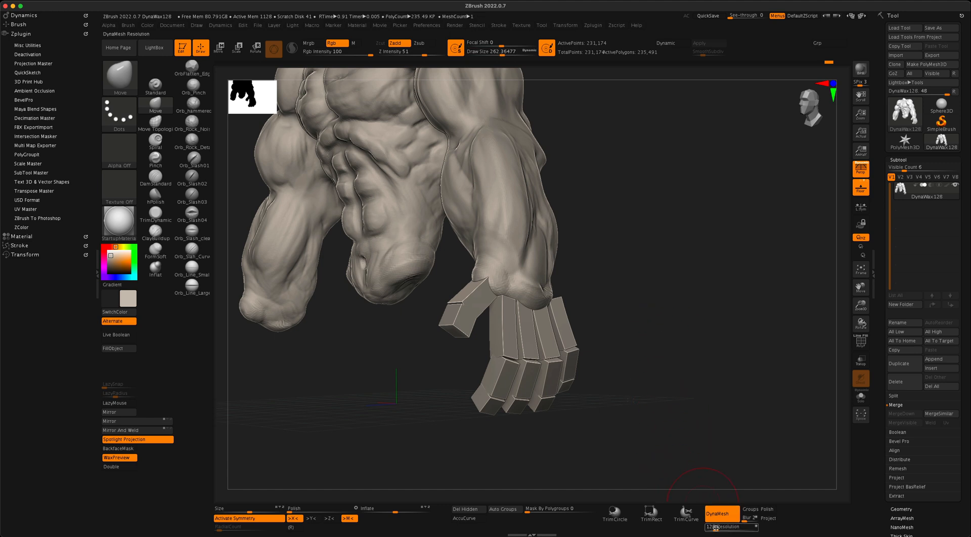
pyautogui.moveTo(715, 527); pyautogui.dragTo(716, 528)
pyautogui.keyDown('ctrl'); pyautogui.moveTo(636, 291); pyautogui.dragTo(643, 293); pyautogui.keyUp('ctrl')
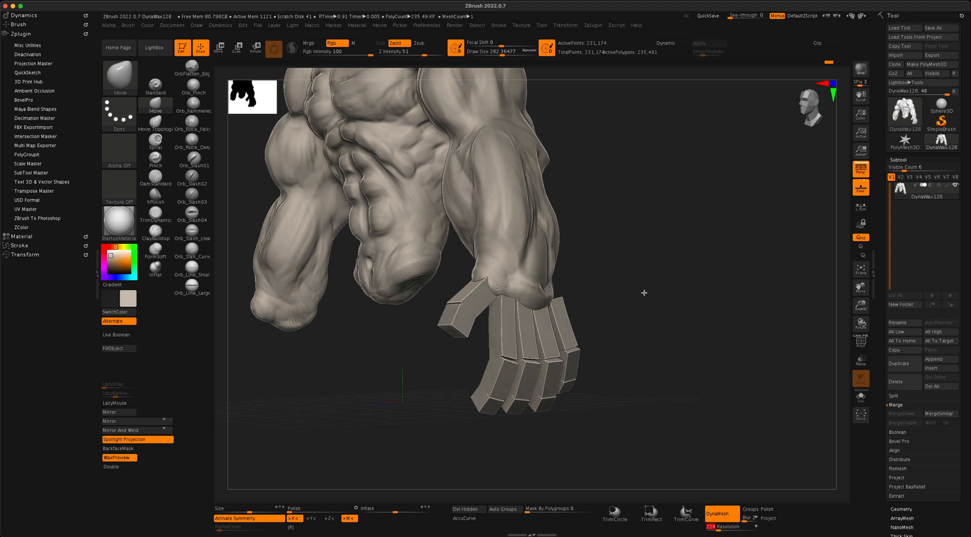
pyautogui.keyDown('super'); pyautogui.moveTo(610, 243); pyautogui.dragTo(654, 297); pyautogui.keyUp('super')
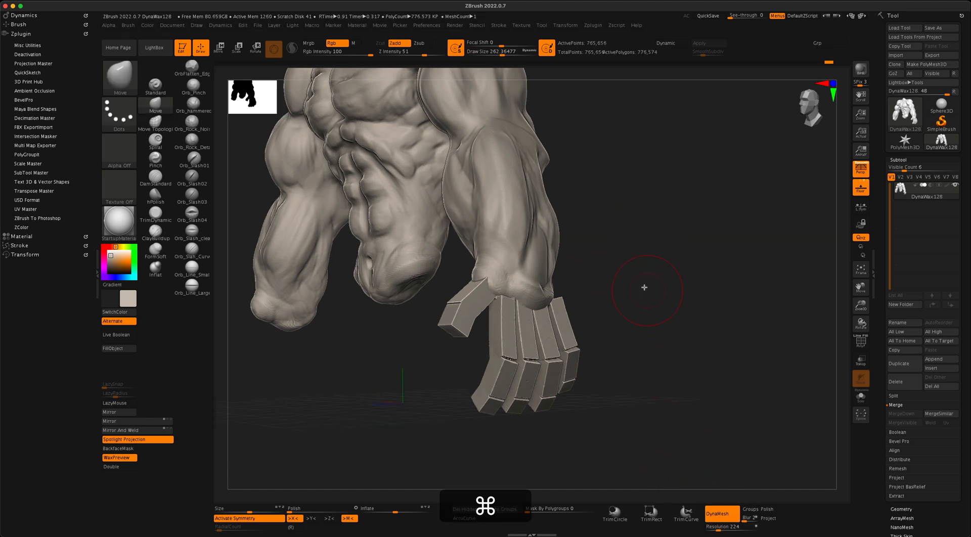
# Smooth the join between the wrist and the finger bases on the back of the hand.
pyautogui.moveTo(621, 265)
pyautogui.mouseDown()
pyautogui.moveTo(513, 277)
pyautogui.moveTo(564, 292)
pyautogui.mouseUp()
pyautogui.press('shift')
pyautogui.keyDown('shift'); pyautogui.moveTo(506, 324); pyautogui.dragTo(507, 349); pyautogui.keyUp('shift')
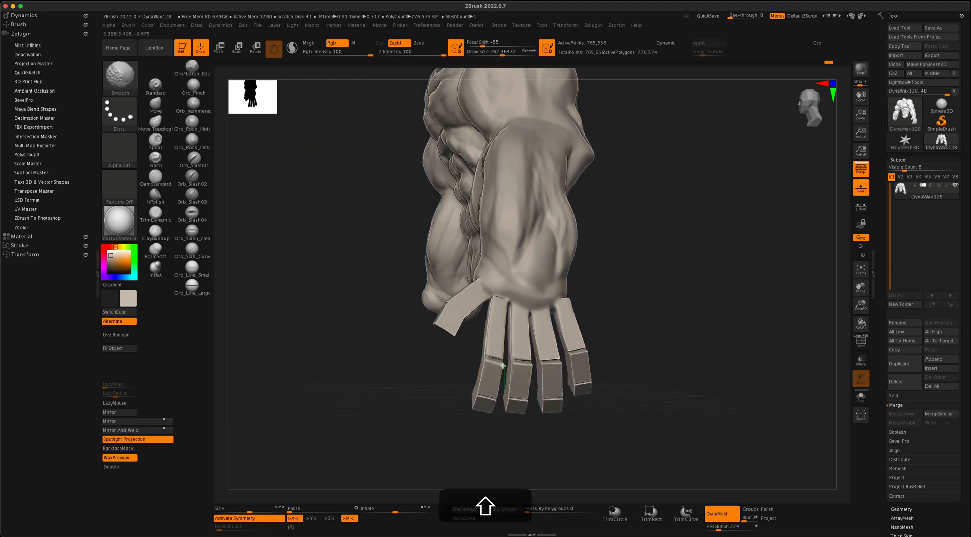
# Fill the gaps between the finger bases using the ClayBuildup brush at a draw size of about 172, then remesh with DynaMesh.
pyautogui.click(156, 232)
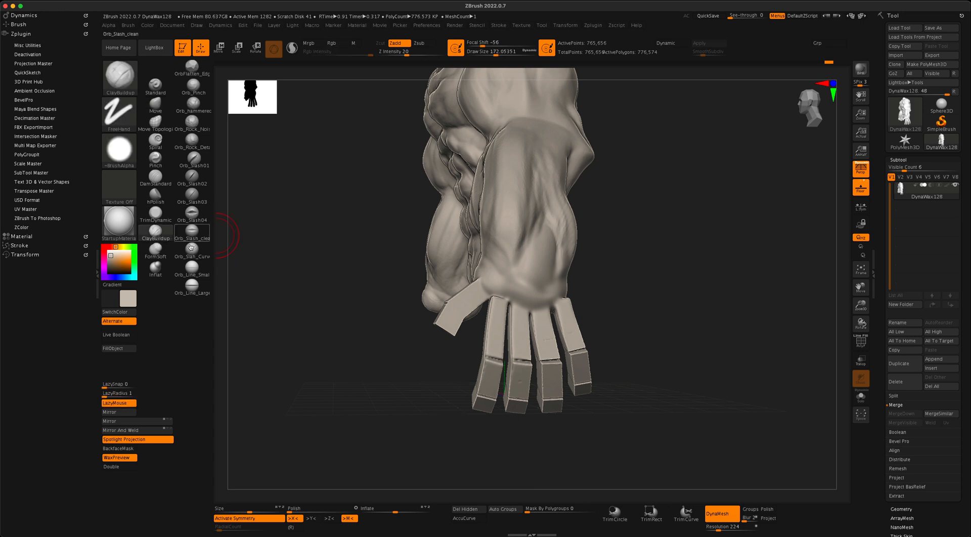
pyautogui.press('s')
pyautogui.keyDown('alt'); pyautogui.moveTo(331, 263); pyautogui.dragTo(319, 275); pyautogui.keyUp('alt')
pyautogui.moveTo(485, 276)
pyautogui.mouseDown()
pyautogui.moveTo(497, 268)
pyautogui.moveTo(495, 316)
pyautogui.moveTo(523, 335)
pyautogui.mouseUp()
pyautogui.moveTo(540, 280)
pyautogui.mouseDown()
pyautogui.moveTo(546, 327)
pyautogui.moveTo(544, 284)
pyautogui.mouseUp()
pyautogui.moveTo(613, 282); pyautogui.dragTo(571, 281)
pyautogui.press('super+z')
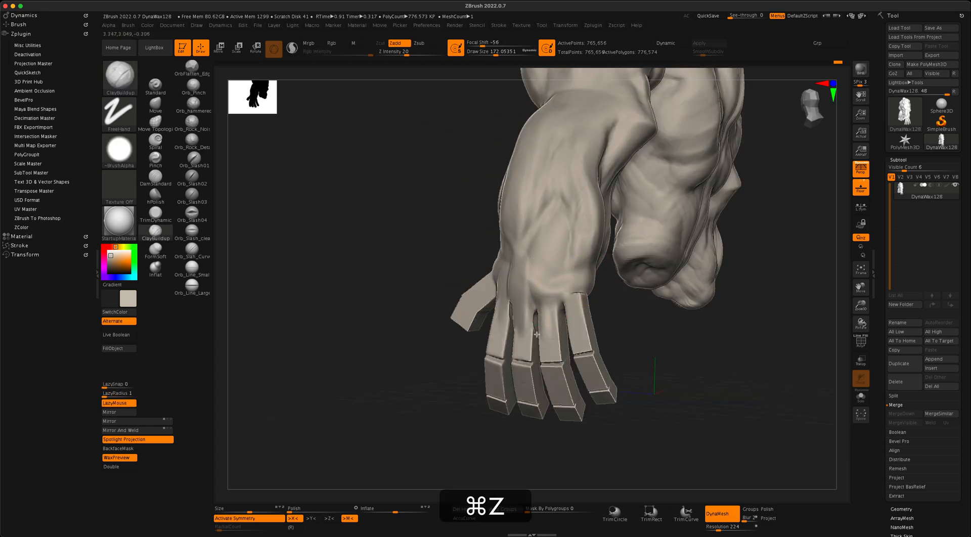
pyautogui.moveTo(536, 334); pyautogui.dragTo(535, 308)
pyautogui.keyDown('ctrl'); pyautogui.moveTo(379, 318); pyautogui.dragTo(325, 257); pyautogui.keyUp('ctrl')
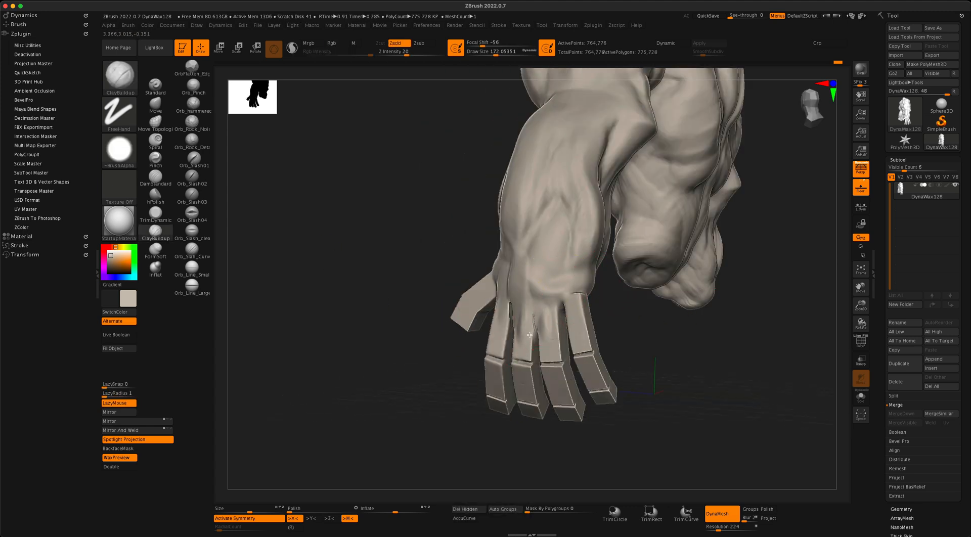
# Build up clay across the back of the hand and the outer wrist above the little finger, then remesh with DynaMesh.
pyautogui.moveTo(531, 339); pyautogui.dragTo(552, 280)
pyautogui.moveTo(579, 322)
pyautogui.mouseDown()
pyautogui.moveTo(576, 281)
pyautogui.moveTo(580, 289)
pyautogui.mouseUp()
pyautogui.moveTo(615, 320); pyautogui.dragTo(515, 315)
pyautogui.moveTo(603, 307); pyautogui.dragTo(620, 293, button='right')
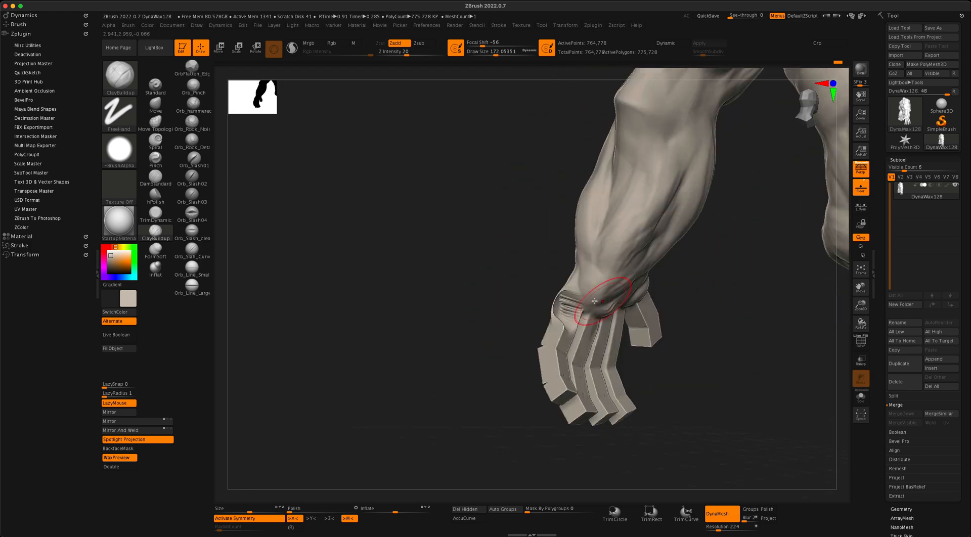
pyautogui.keyDown('super'); pyautogui.moveTo(478, 273); pyautogui.dragTo(507, 305); pyautogui.keyUp('super')
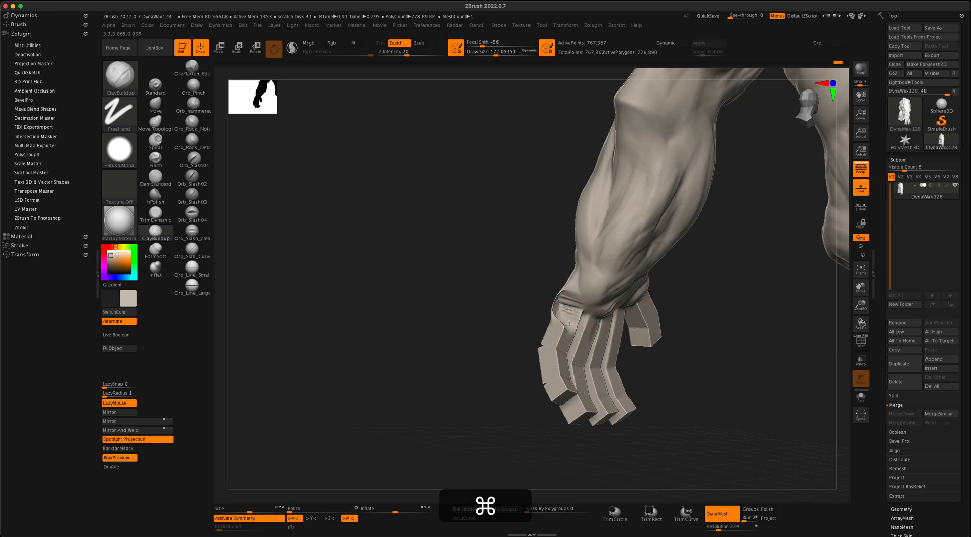
# Add clay on the outer side of the hand to connect the little finger's base, remeshing with DynaMesh between strokes.
pyautogui.moveTo(569, 324); pyautogui.dragTo(569, 297)
pyautogui.keyDown('super'); pyautogui.moveTo(515, 318); pyautogui.dragTo(479, 260); pyautogui.keyUp('super')
pyautogui.press('super')
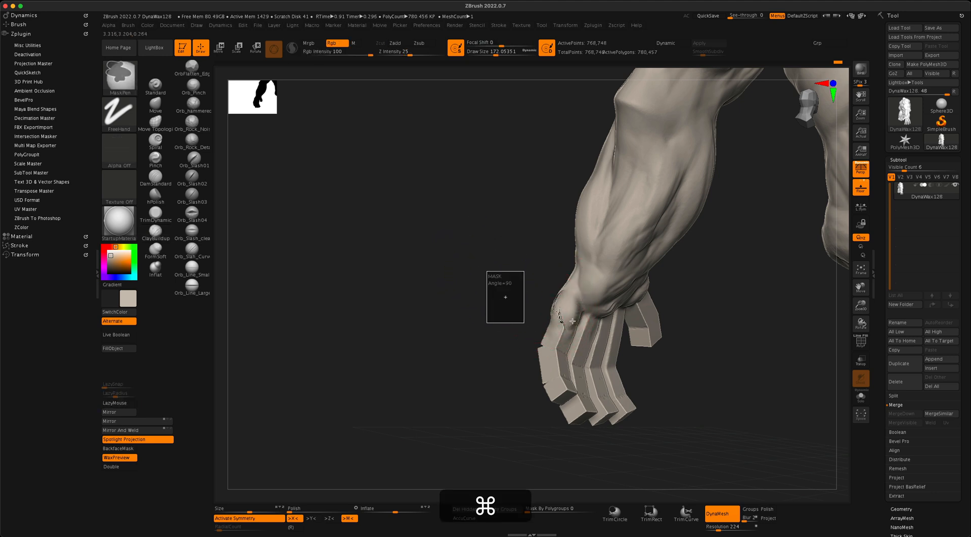
pyautogui.moveTo(509, 298)
pyautogui.mouseDown()
pyautogui.moveTo(496, 297)
pyautogui.moveTo(493, 334)
pyautogui.moveTo(414, 290)
pyautogui.mouseUp()
pyautogui.moveTo(476, 335)
pyautogui.mouseDown()
pyautogui.moveTo(420, 312)
pyautogui.moveTo(500, 314)
pyautogui.moveTo(558, 306)
pyautogui.moveTo(441, 313)
pyautogui.moveTo(553, 293)
pyautogui.moveTo(621, 295)
pyautogui.moveTo(546, 293)
pyautogui.mouseUp()
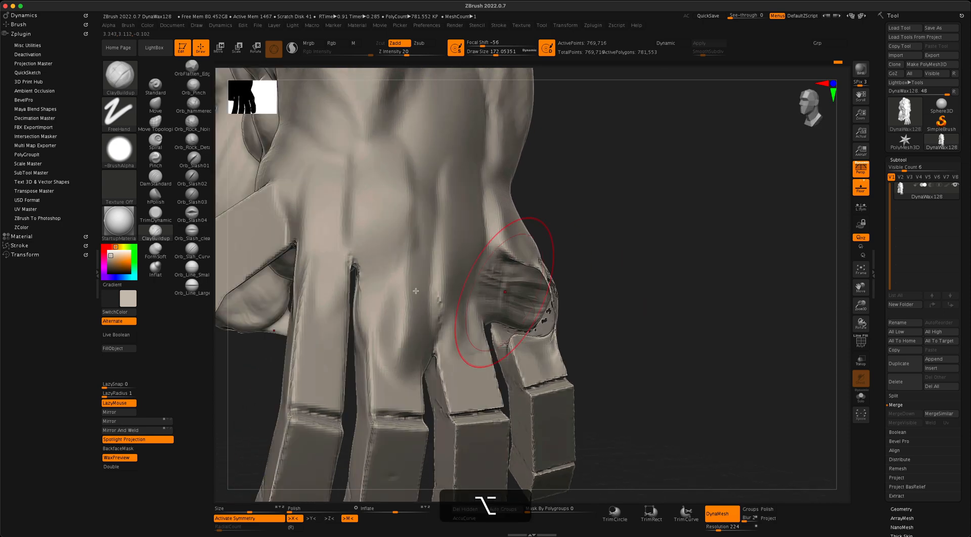
# Turn off symmetry and thicken the little finger's base using the Inflat brush at a draw size of about 286.
pyautogui.click(155, 267)
pyautogui.press('s')
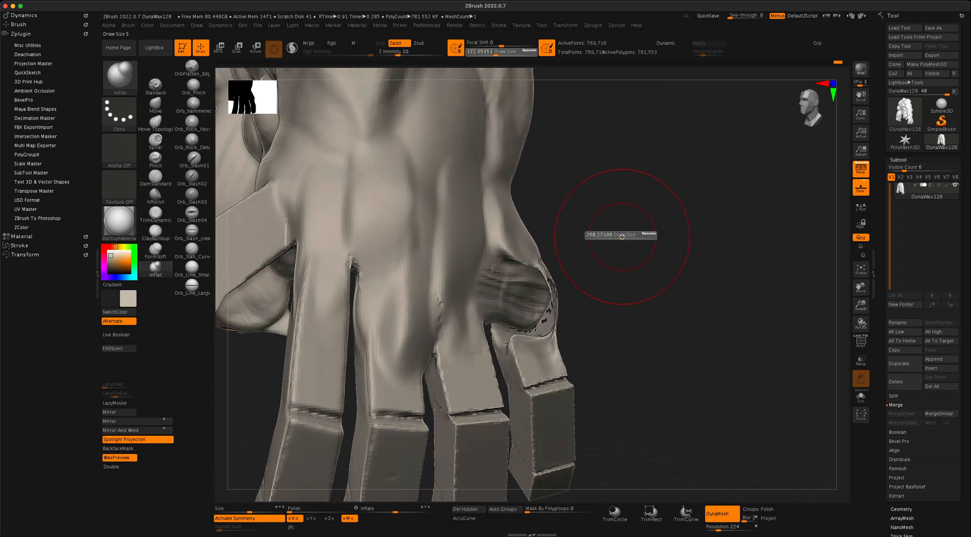
pyautogui.moveTo(621, 237); pyautogui.dragTo(623, 237)
pyautogui.moveTo(537, 298); pyautogui.dragTo(552, 288)
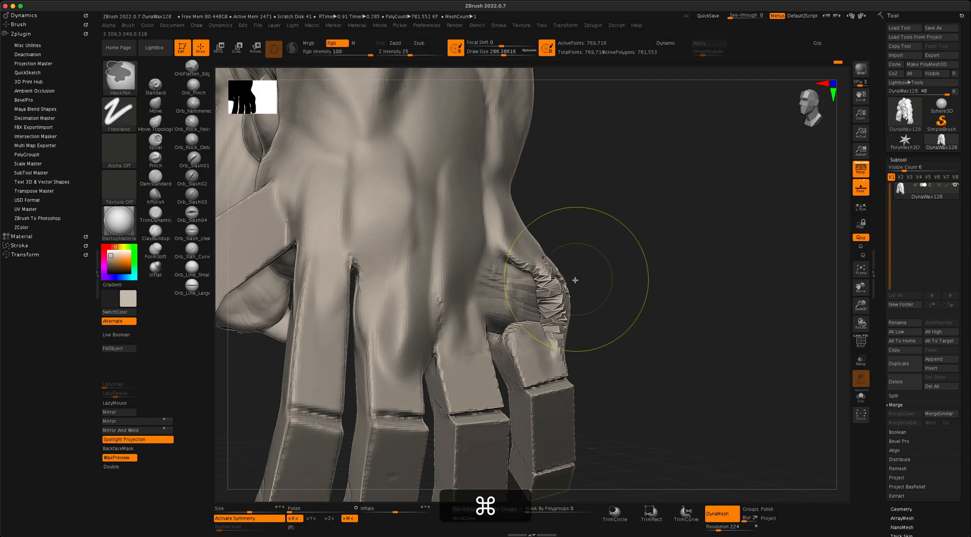
pyautogui.press('super+z')
pyautogui.press('super+z')
pyautogui.moveTo(617, 264)
pyautogui.mouseDown()
pyautogui.moveTo(601, 260)
pyautogui.moveTo(643, 257)
pyautogui.moveTo(625, 264)
pyautogui.mouseUp()
pyautogui.press('x')
pyautogui.moveTo(552, 289); pyautogui.dragTo(538, 305)
# Remesh the inflated area with DynaMesh, smooth the little finger's base into the hand and remesh again.
pyautogui.moveTo(652, 284); pyautogui.dragTo(632, 280)
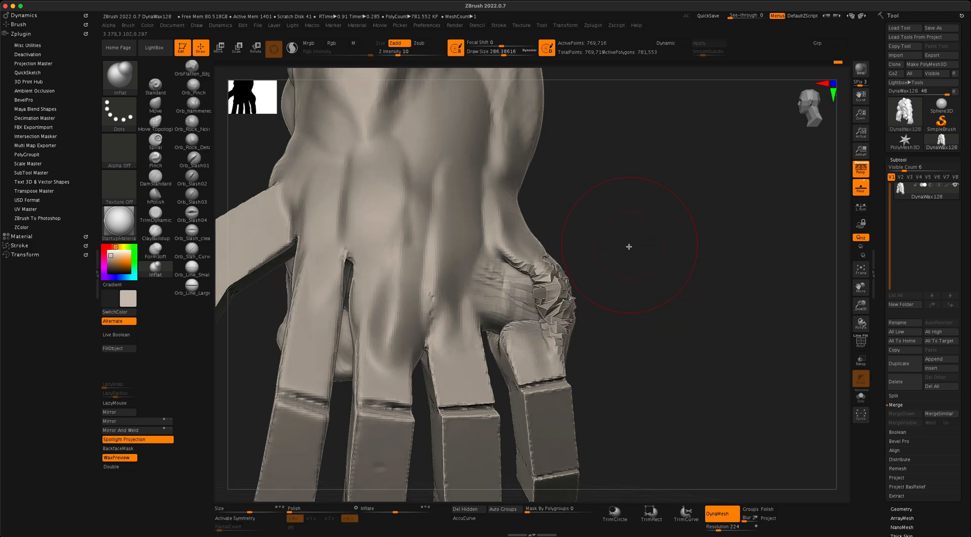
pyautogui.keyDown('super'); pyautogui.moveTo(634, 225); pyautogui.dragTo(701, 309); pyautogui.keyUp('super')
pyautogui.keyDown('shift'); pyautogui.moveTo(542, 331); pyautogui.dragTo(537, 298); pyautogui.keyUp('shift')
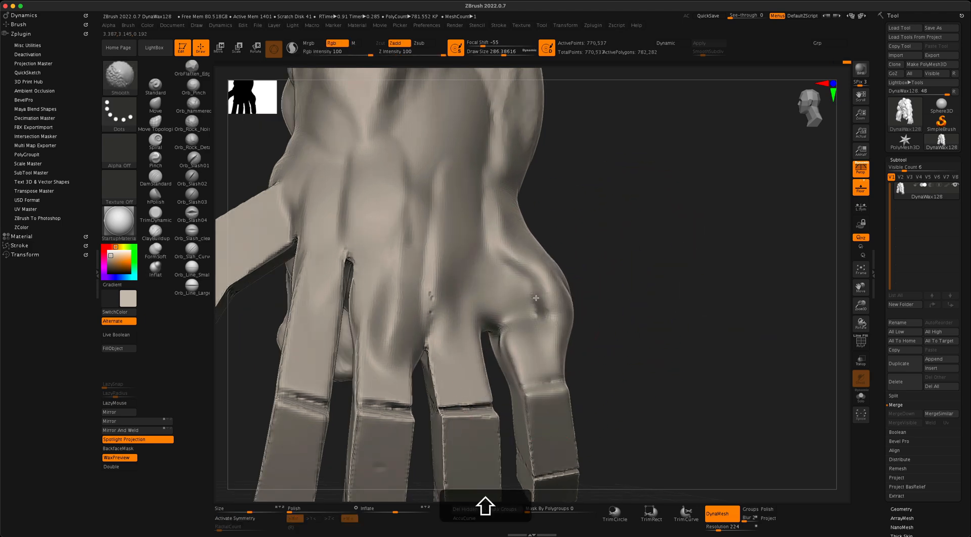
pyautogui.moveTo(620, 267)
pyautogui.keyDown('super'); pyautogui.mouseDown()
pyautogui.moveTo(640, 299)
pyautogui.moveTo(607, 275)
pyautogui.moveTo(552, 277)
pyautogui.mouseUp(); pyautogui.keyUp('super')
# Carve around the outer knuckle of the little finger using the ClayBuildup brush at a draw size of about 104.
pyautogui.press('s')
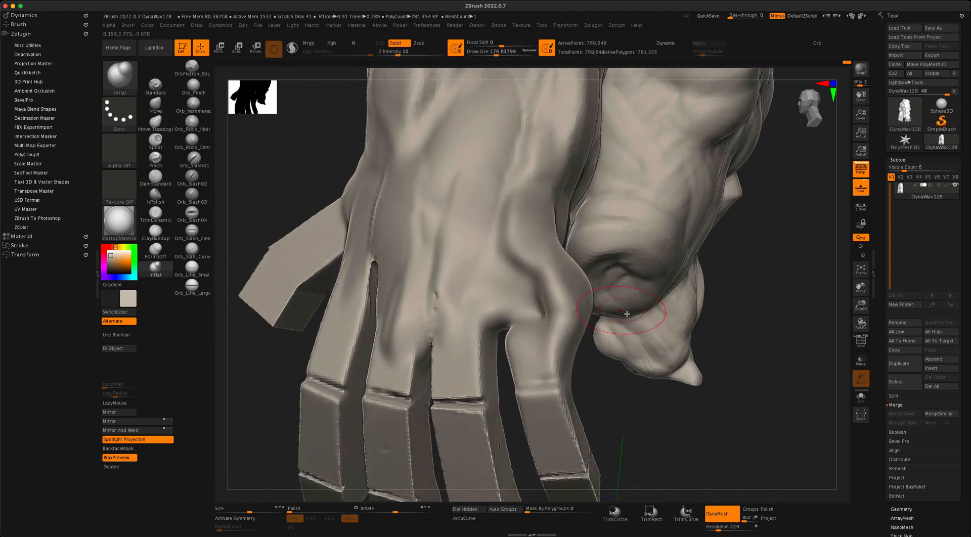
pyautogui.moveTo(617, 398); pyautogui.dragTo(553, 343)
pyautogui.click(170, 236)
pyautogui.press('s')
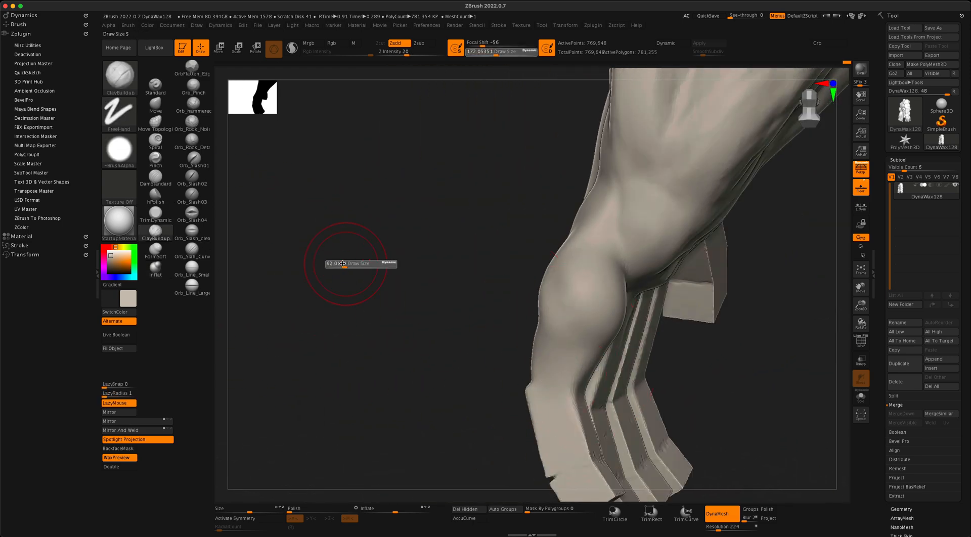
pyautogui.moveTo(348, 265); pyautogui.dragTo(350, 266)
pyautogui.moveTo(591, 310)
pyautogui.keyDown('alt'); pyautogui.mouseDown()
pyautogui.moveTo(600, 335)
pyautogui.moveTo(602, 304)
pyautogui.mouseUp(); pyautogui.keyUp('alt')
pyautogui.moveTo(485, 327); pyautogui.dragTo(448, 329)
pyautogui.moveTo(622, 299)
pyautogui.keyDown('alt'); pyautogui.mouseDown()
pyautogui.moveTo(594, 275)
pyautogui.moveTo(583, 326)
pyautogui.mouseUp(); pyautogui.keyUp('alt')
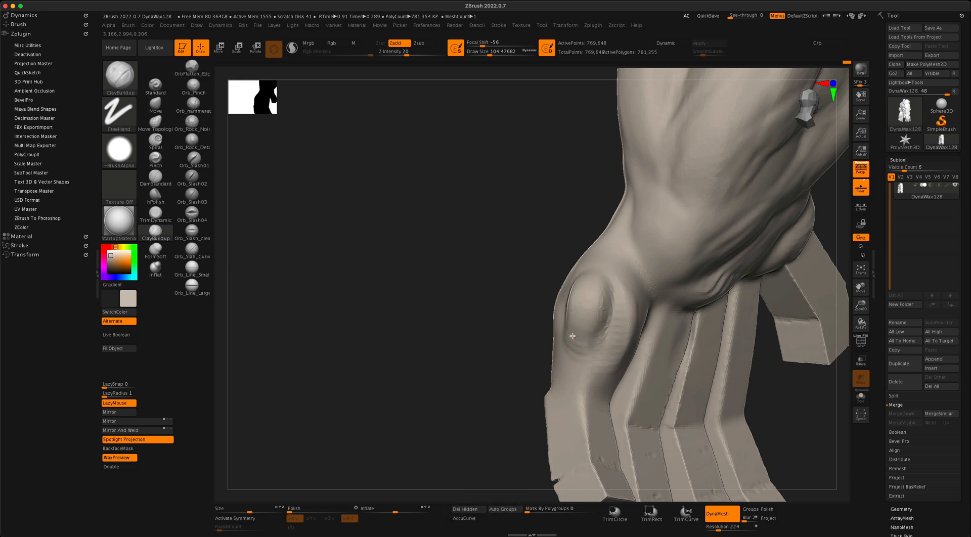
pyautogui.moveTo(460, 311)
pyautogui.mouseDown()
pyautogui.moveTo(506, 305)
pyautogui.moveTo(521, 334)
pyautogui.mouseUp()
# Undo the last four sculpting strokes and shape the back of the little finger's base with clay strokes.
pyautogui.press('alt+super+z')
pyautogui.press('alt+super+z')
pyautogui.press('alt+super+z')
pyautogui.press('alt+super+z')
pyautogui.moveTo(518, 298); pyautogui.dragTo(520, 359)
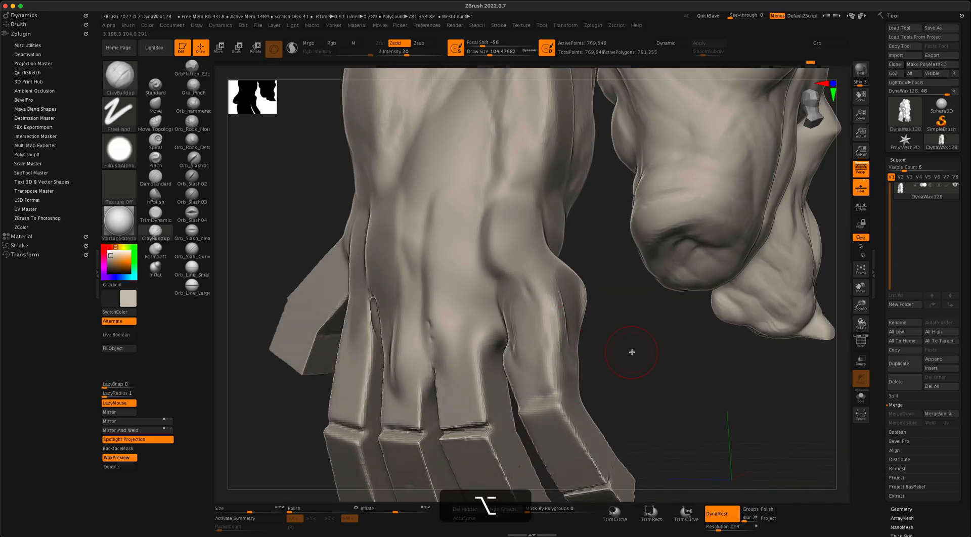
pyautogui.moveTo(631, 350)
pyautogui.keyDown('alt'); pyautogui.mouseDown()
pyautogui.moveTo(616, 317)
pyautogui.moveTo(651, 318)
pyautogui.mouseUp(); pyautogui.keyUp('alt')
pyautogui.moveTo(490, 265)
pyautogui.mouseDown()
pyautogui.moveTo(508, 324)
pyautogui.moveTo(527, 338)
pyautogui.mouseUp()
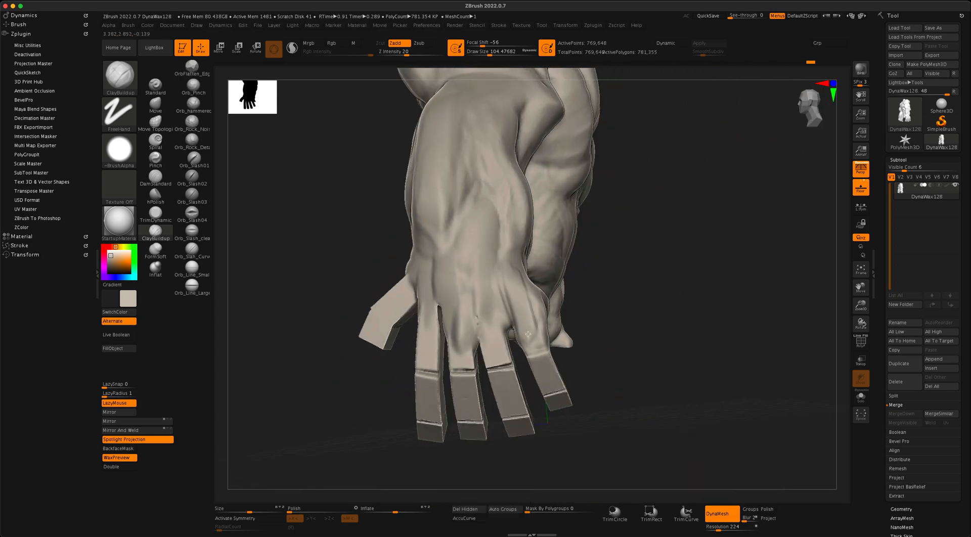
# Build up clay along the backs of the blocky finger segments, including the middle finger.
pyautogui.moveTo(487, 296)
pyautogui.mouseDown()
pyautogui.moveTo(502, 378)
pyautogui.moveTo(587, 325)
pyautogui.mouseUp()
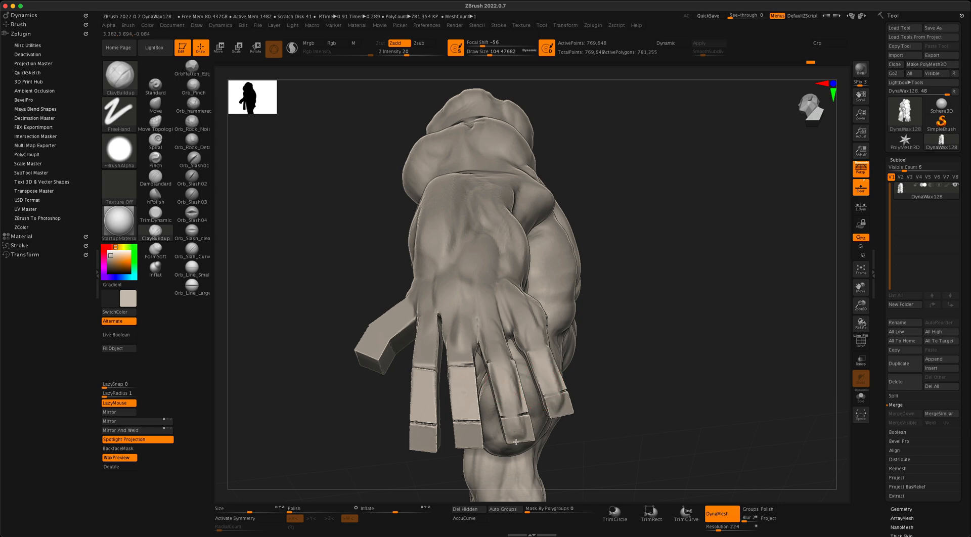
pyautogui.moveTo(459, 345); pyautogui.dragTo(465, 423)
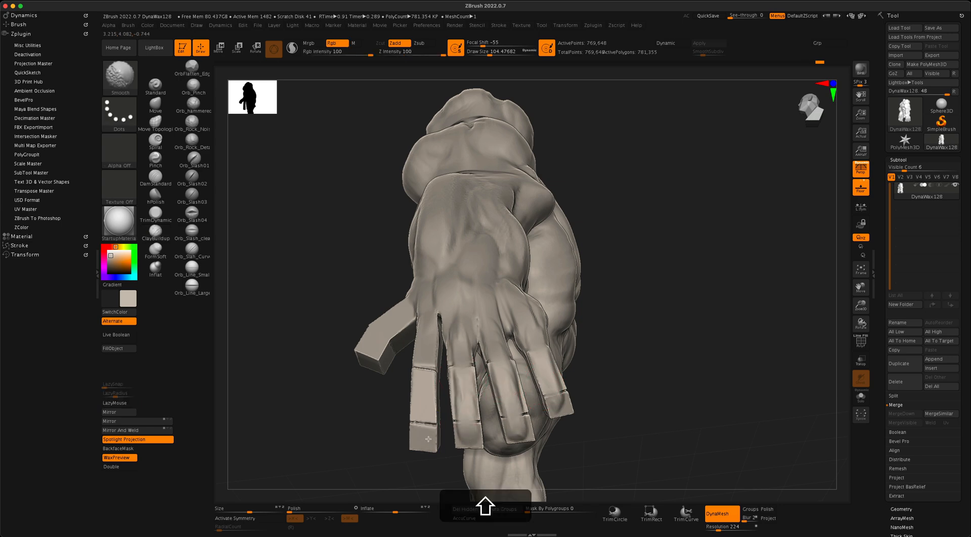
pyautogui.moveTo(592, 332); pyautogui.dragTo(565, 287)
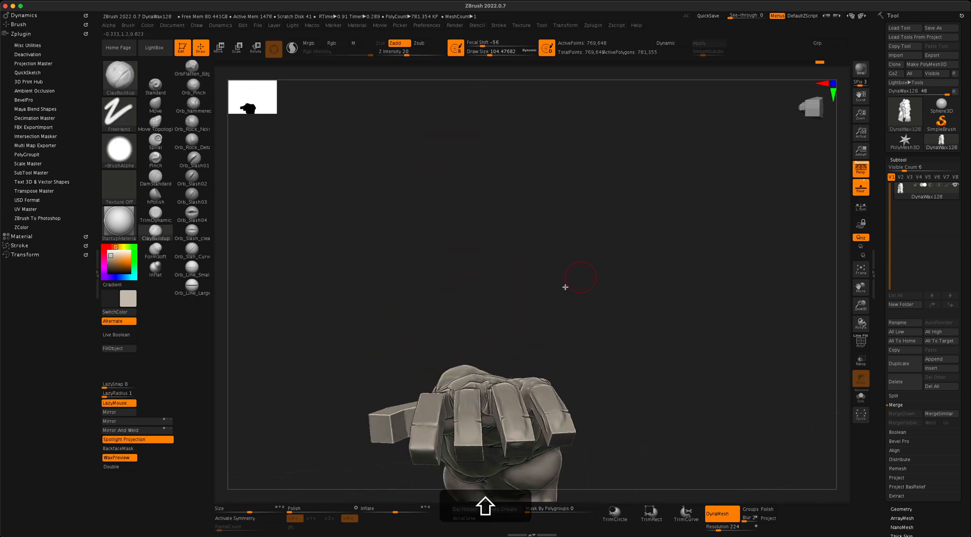
# Smooth the blocky finger ends, add clay along the backs of the fingers and remesh the hand with DynaMesh.
pyautogui.moveTo(516, 305)
pyautogui.mouseDown()
pyautogui.moveTo(515, 191)
pyautogui.moveTo(541, 158)
pyautogui.moveTo(531, 172)
pyautogui.mouseUp()
pyautogui.press('shift')
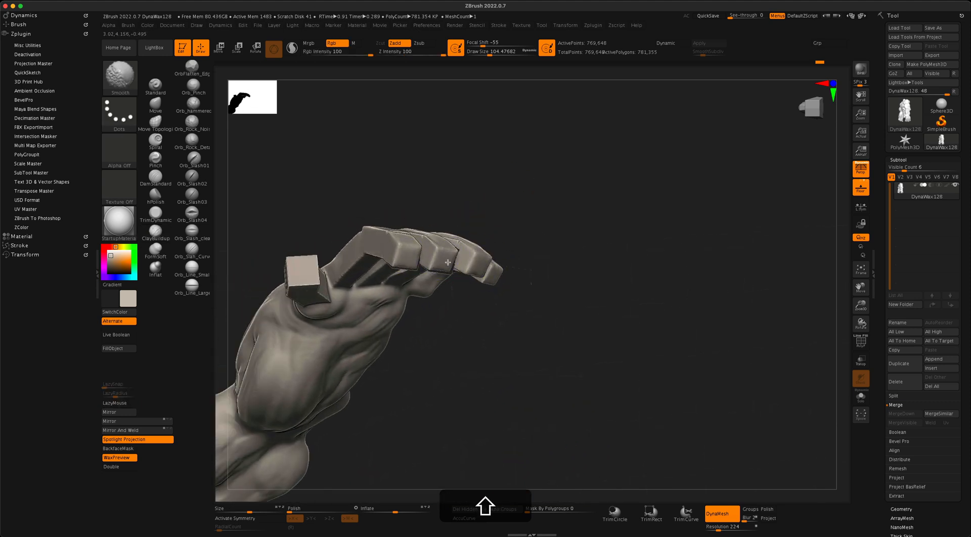
pyautogui.moveTo(536, 197)
pyautogui.mouseDown()
pyautogui.moveTo(553, 273)
pyautogui.moveTo(543, 288)
pyautogui.mouseUp()
pyautogui.moveTo(420, 219); pyautogui.dragTo(433, 253)
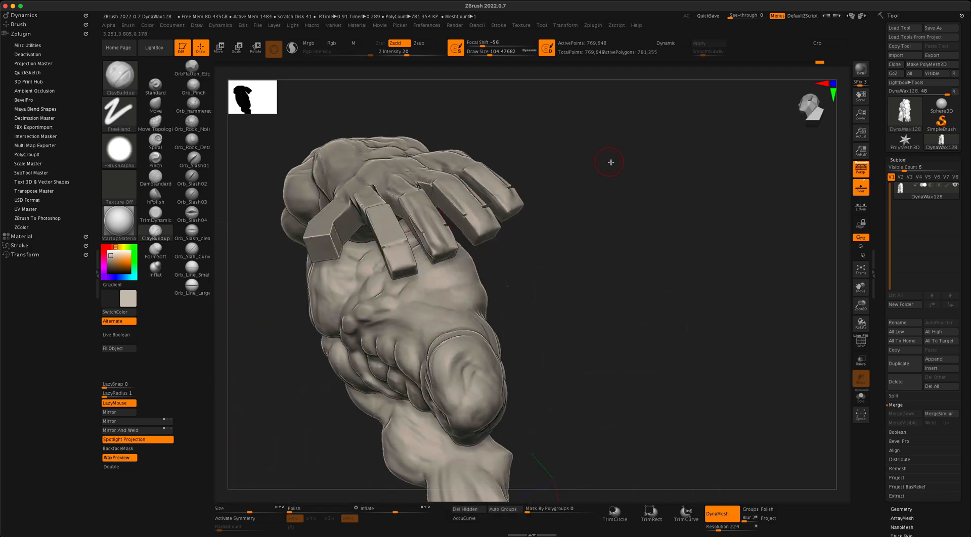
pyautogui.moveTo(611, 162); pyautogui.dragTo(559, 235)
pyautogui.keyDown('super'); pyautogui.moveTo(410, 328); pyautogui.dragTo(464, 380); pyautogui.keyUp('super')
# Carve between the fingers, smooth the creases along the index, middle and ring fingers and remesh with DynaMesh.
pyautogui.keyDown('alt'); pyautogui.moveTo(457, 310); pyautogui.dragTo(491, 383); pyautogui.keyUp('alt')
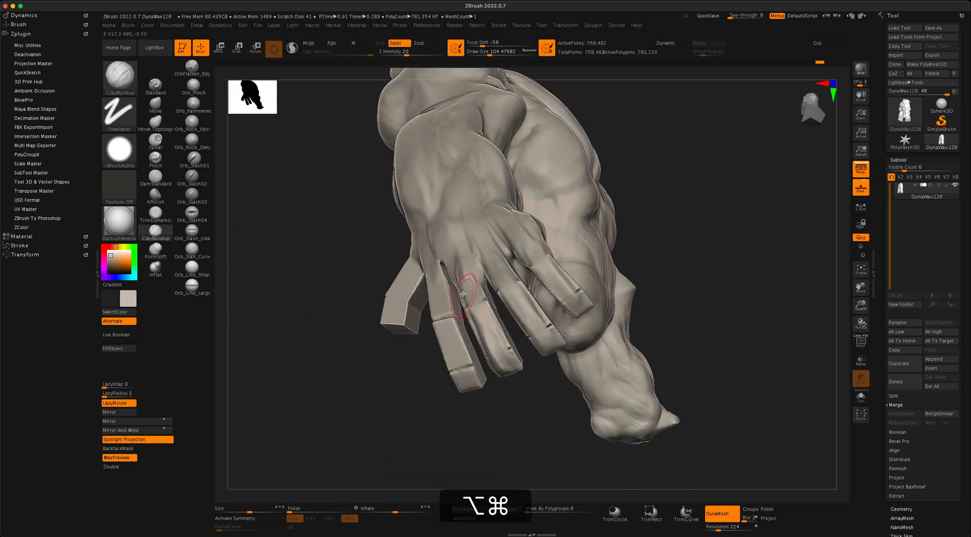
pyautogui.moveTo(474, 287)
pyautogui.keyDown('shift'); pyautogui.mouseDown()
pyautogui.moveTo(457, 334)
pyautogui.moveTo(450, 329)
pyautogui.mouseUp(); pyautogui.keyUp('shift')
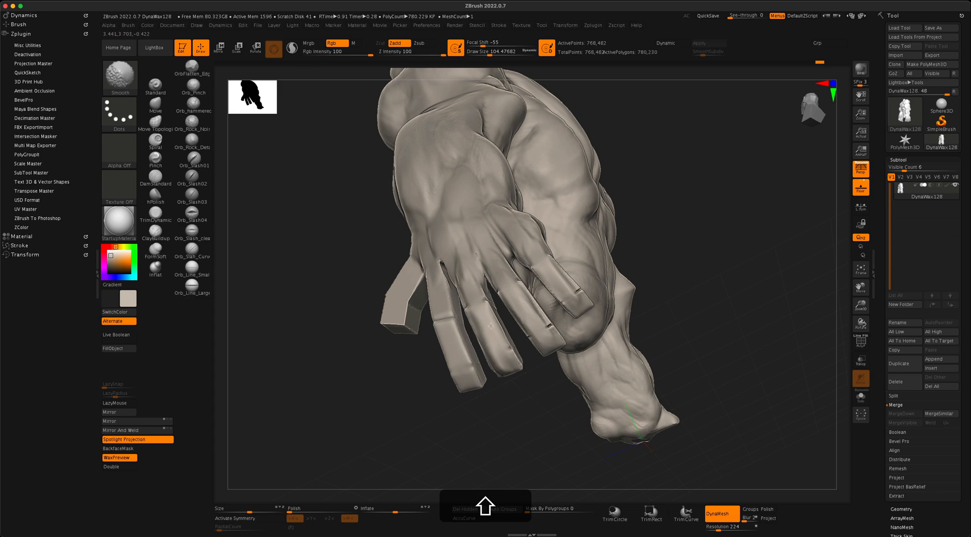
pyautogui.keyDown('shift'); pyautogui.moveTo(531, 321); pyautogui.dragTo(530, 298); pyautogui.keyUp('shift')
pyautogui.moveTo(431, 412); pyautogui.dragTo(488, 373)
pyautogui.moveTo(545, 257)
pyautogui.keyDown('shift'); pyautogui.mouseDown()
pyautogui.moveTo(572, 309)
pyautogui.moveTo(557, 335)
pyautogui.mouseUp(); pyautogui.keyUp('shift')
pyautogui.keyDown('super'); pyautogui.moveTo(577, 368); pyautogui.dragTo(620, 407); pyautogui.keyUp('super')
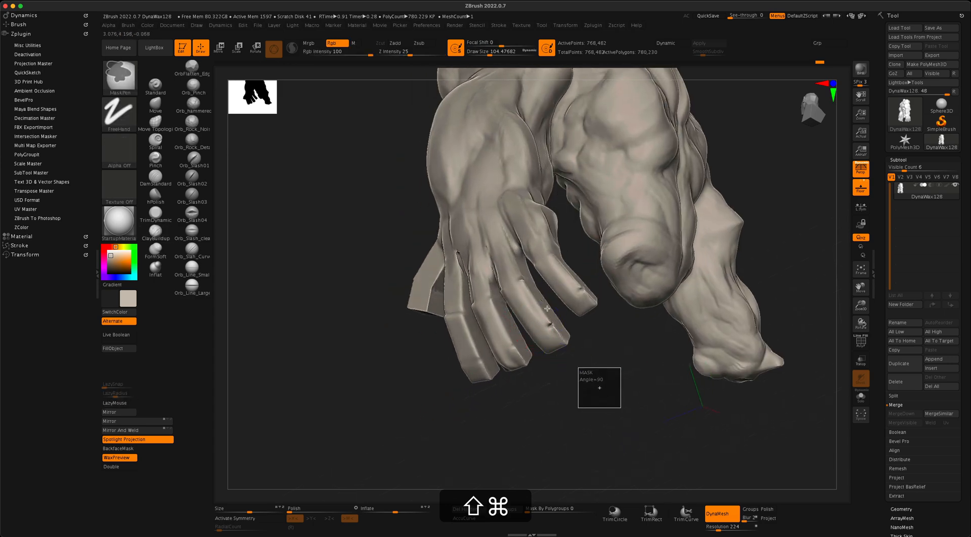
# Smooth the ring finger's joints, build up the index finger's base knuckle with clay and remesh the hand.
pyautogui.keyDown('shift'); pyautogui.moveTo(543, 317); pyautogui.dragTo(515, 276); pyautogui.keyUp('shift')
pyautogui.moveTo(586, 365); pyautogui.dragTo(627, 331)
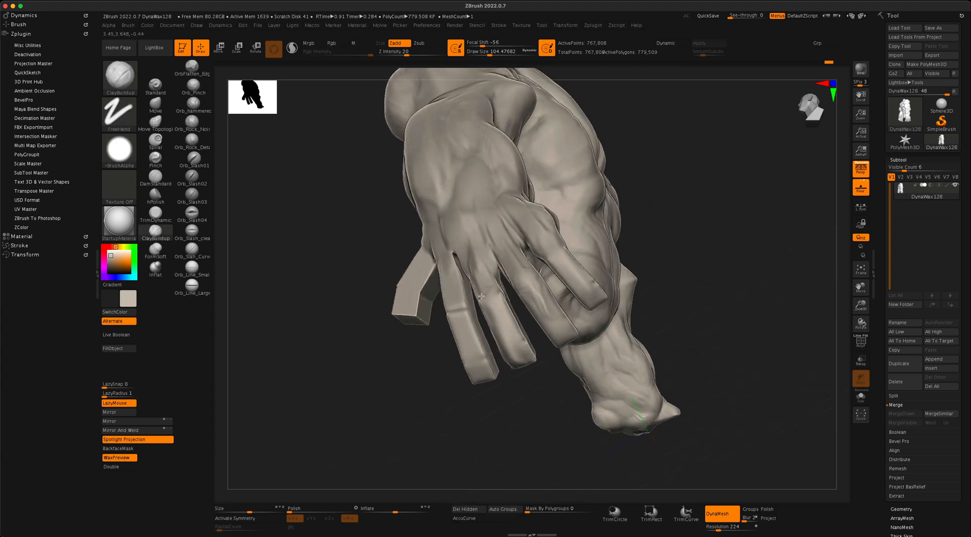
pyautogui.moveTo(376, 387); pyautogui.dragTo(448, 311)
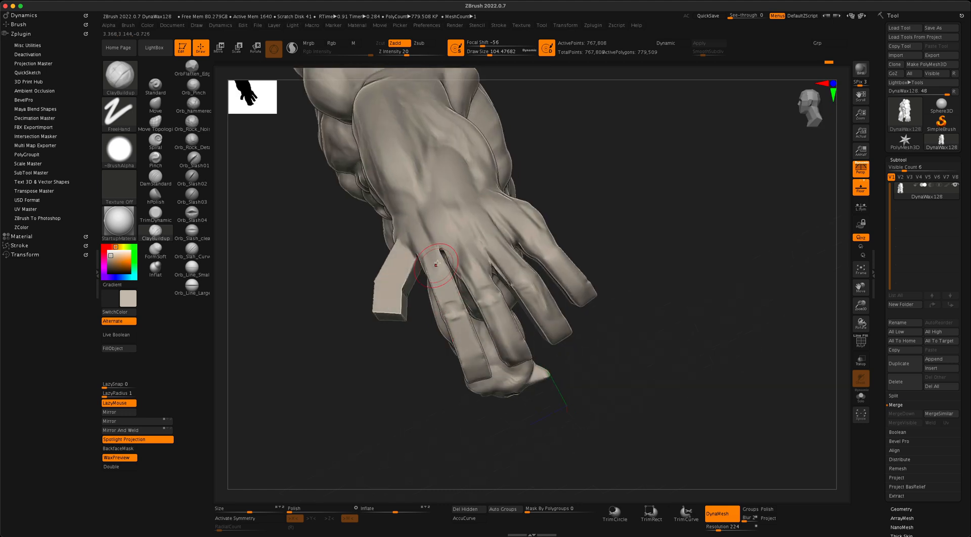
pyautogui.moveTo(464, 225); pyautogui.dragTo(569, 211)
pyautogui.moveTo(446, 272); pyautogui.dragTo(440, 246)
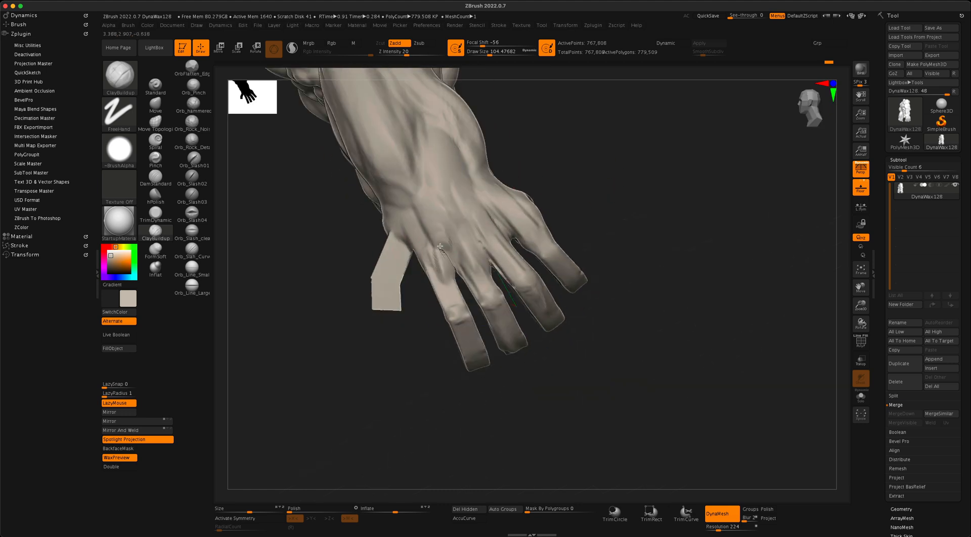
pyautogui.keyDown('super'); pyautogui.moveTo(351, 364); pyautogui.dragTo(410, 397); pyautogui.keyUp('super')
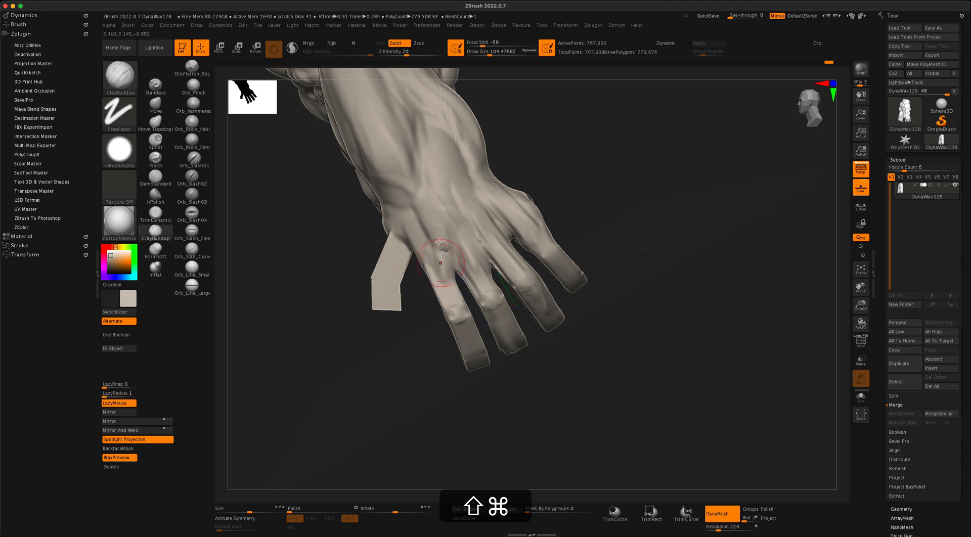
# Smooth the index finger's knuckle and refine the knuckles and nail areas on the backs of the fingers.
pyautogui.moveTo(440, 252)
pyautogui.keyDown('shift'); pyautogui.mouseDown()
pyautogui.moveTo(434, 259)
pyautogui.moveTo(467, 244)
pyautogui.mouseUp(); pyautogui.keyUp('shift')
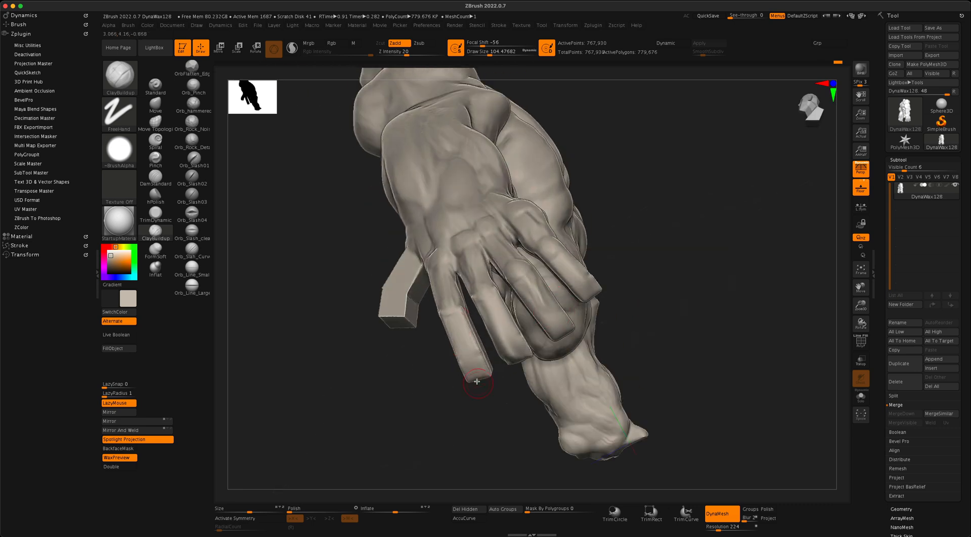
pyautogui.moveTo(465, 434); pyautogui.dragTo(472, 409)
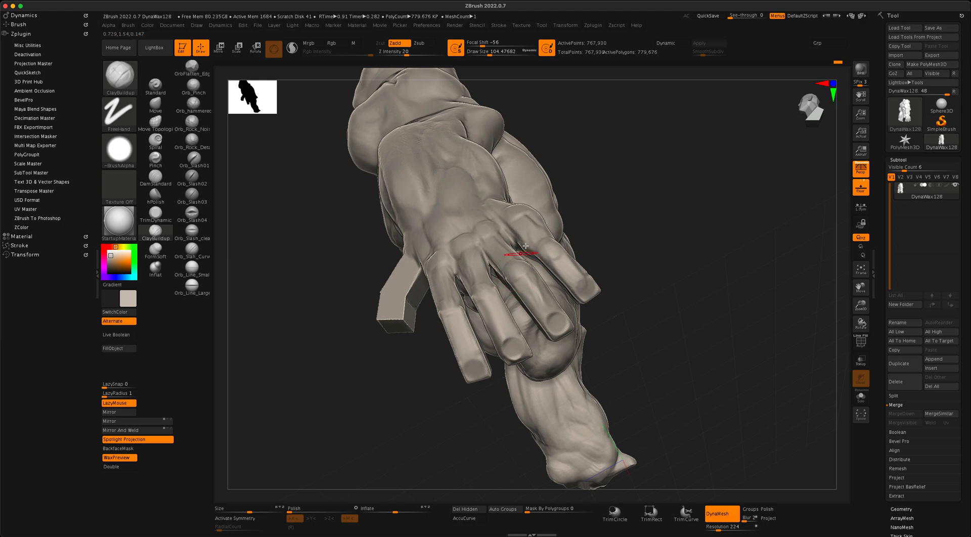
pyautogui.moveTo(525, 246); pyautogui.dragTo(511, 266, button='right')
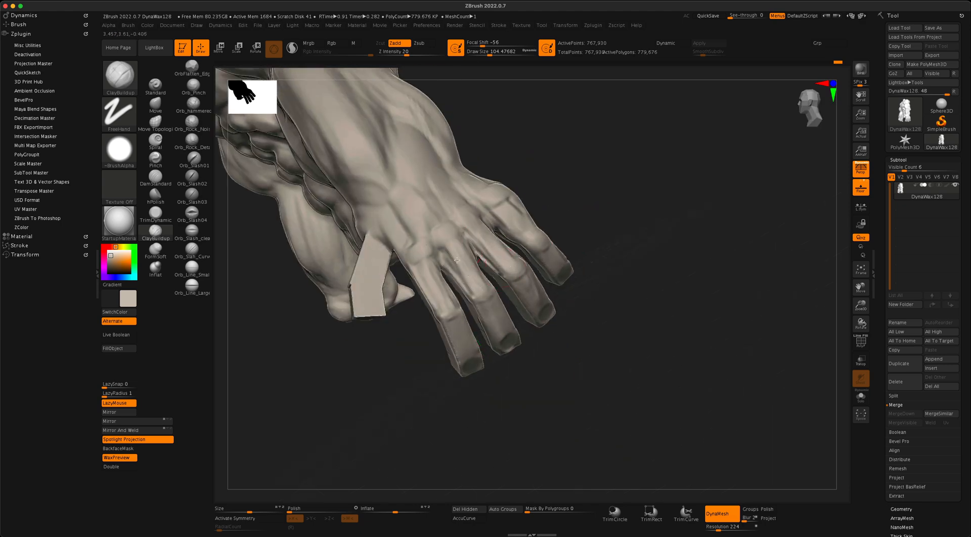
pyautogui.moveTo(631, 255); pyautogui.dragTo(504, 313, button='right')
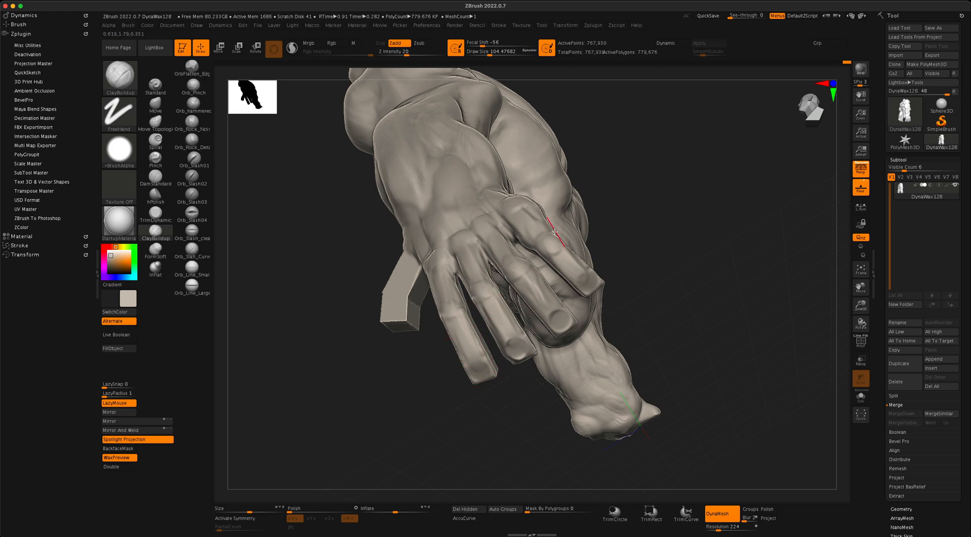
# Sculpt the tendons running from the wrist to the knuckles across the back of the hand.
pyautogui.moveTo(554, 232)
pyautogui.mouseDown(button='right')
pyautogui.moveTo(641, 225)
pyautogui.moveTo(536, 217)
pyautogui.mouseUp(button='right')
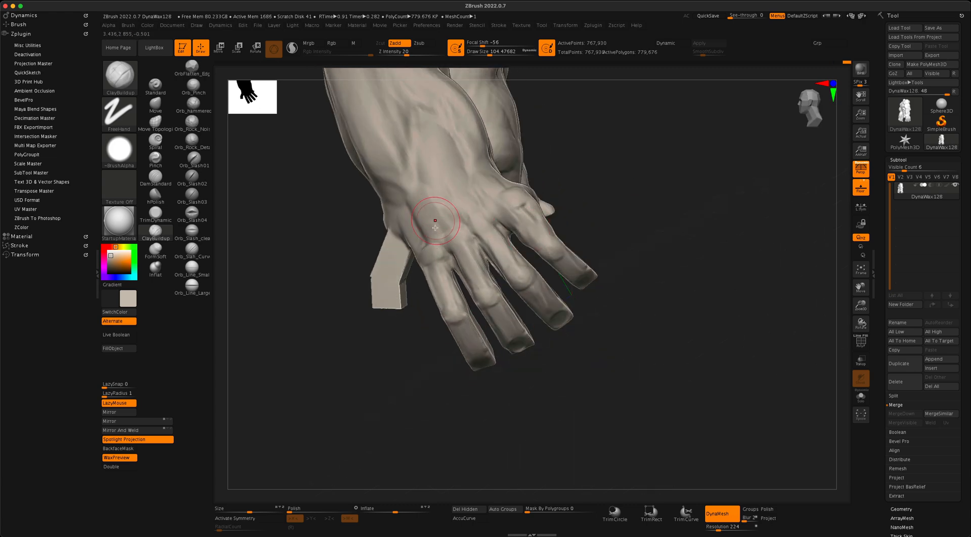
pyautogui.moveTo(599, 199); pyautogui.dragTo(652, 184, button='right')
pyautogui.moveTo(421, 231)
pyautogui.mouseDown()
pyautogui.moveTo(416, 223)
pyautogui.moveTo(440, 270)
pyautogui.mouseUp()
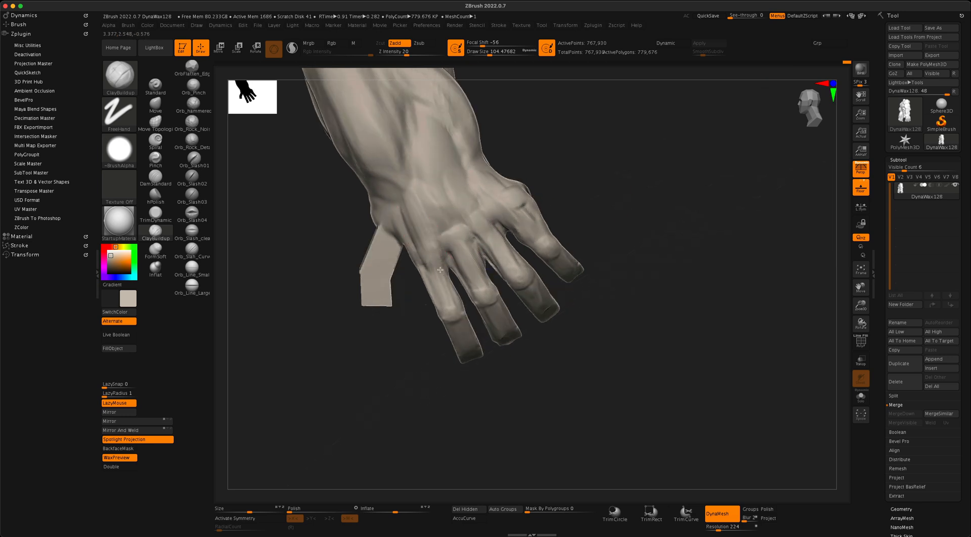
pyautogui.moveTo(427, 198)
pyautogui.mouseDown()
pyautogui.moveTo(457, 233)
pyautogui.moveTo(449, 185)
pyautogui.mouseUp()
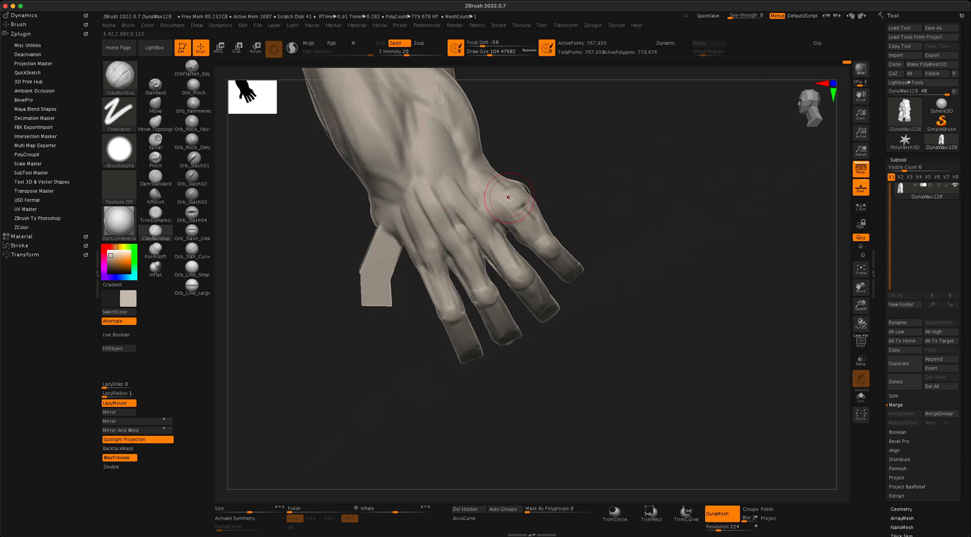
# Set the ClayBuildup draw size to about 163 and build up the outer side of the wrist and hand.
pyautogui.keyDown('alt'); pyautogui.moveTo(575, 163); pyautogui.dragTo(598, 202, button='right'); pyautogui.keyUp('alt')
pyautogui.press('s')
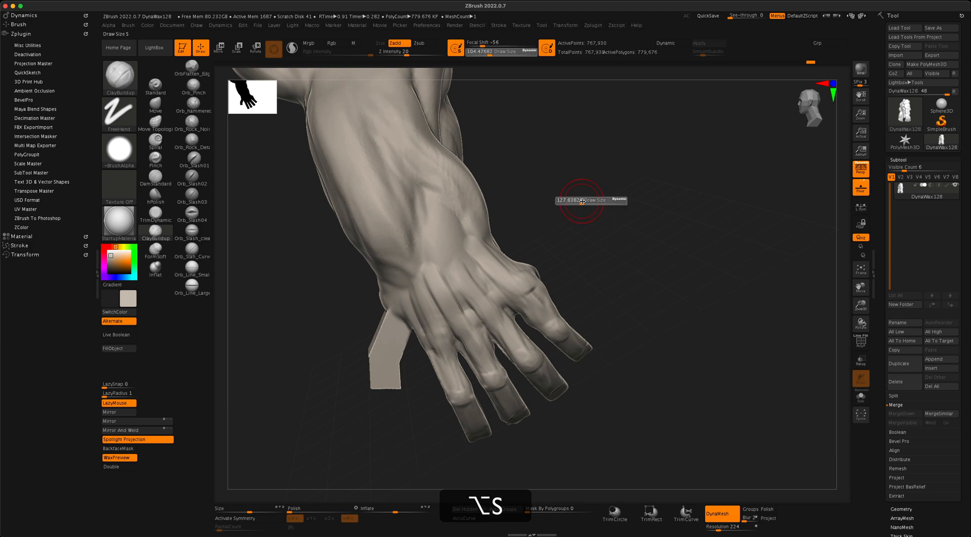
pyautogui.moveTo(582, 201); pyautogui.dragTo(586, 201)
pyautogui.moveTo(591, 208); pyautogui.dragTo(568, 220, button='right')
pyautogui.moveTo(509, 223)
pyautogui.mouseDown()
pyautogui.moveTo(520, 249)
pyautogui.moveTo(499, 248)
pyautogui.moveTo(507, 258)
pyautogui.mouseUp()
pyautogui.moveTo(553, 243); pyautogui.dragTo(523, 235, button='right')
pyautogui.moveTo(515, 220); pyautogui.dragTo(535, 262)
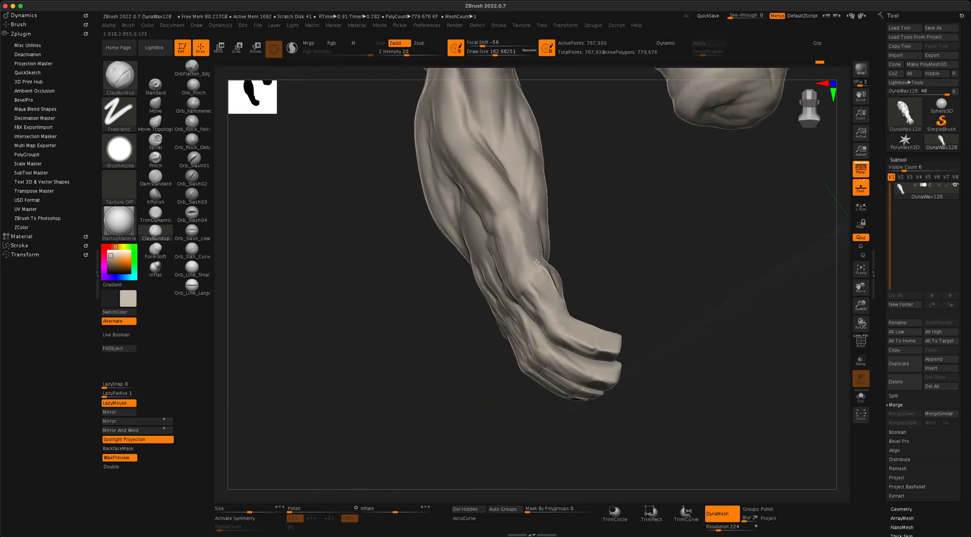
# Shape the outer edge of the palm and the palm side of the little finger's base with clay strokes.
pyautogui.moveTo(536, 262); pyautogui.dragTo(607, 238, button='right')
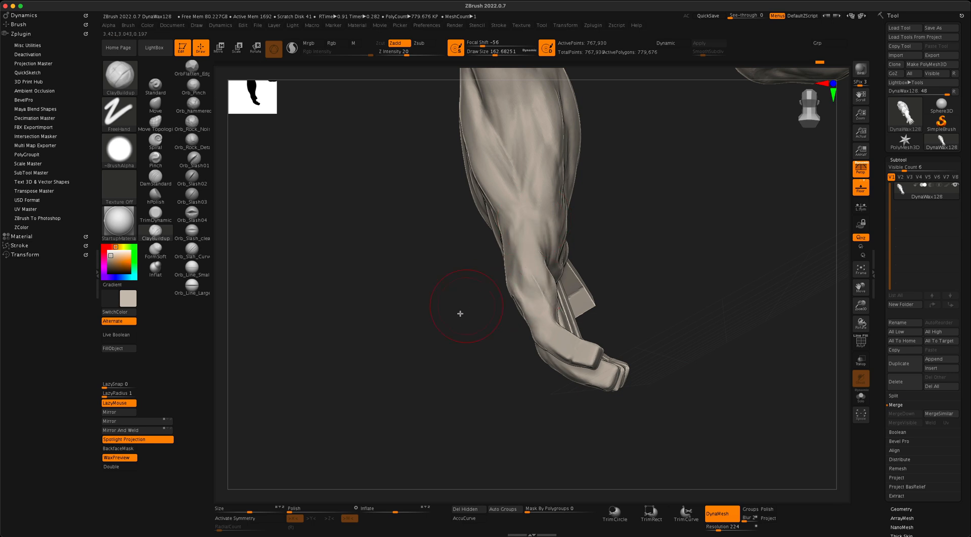
pyautogui.moveTo(461, 313); pyautogui.dragTo(510, 269, button='right')
pyautogui.moveTo(460, 323)
pyautogui.mouseDown(button='right')
pyautogui.moveTo(433, 342)
pyautogui.moveTo(511, 273)
pyautogui.moveTo(552, 276)
pyautogui.mouseUp(button='right')
pyautogui.keyDown('alt'); pyautogui.moveTo(552, 276); pyautogui.dragTo(556, 290); pyautogui.keyUp('alt')
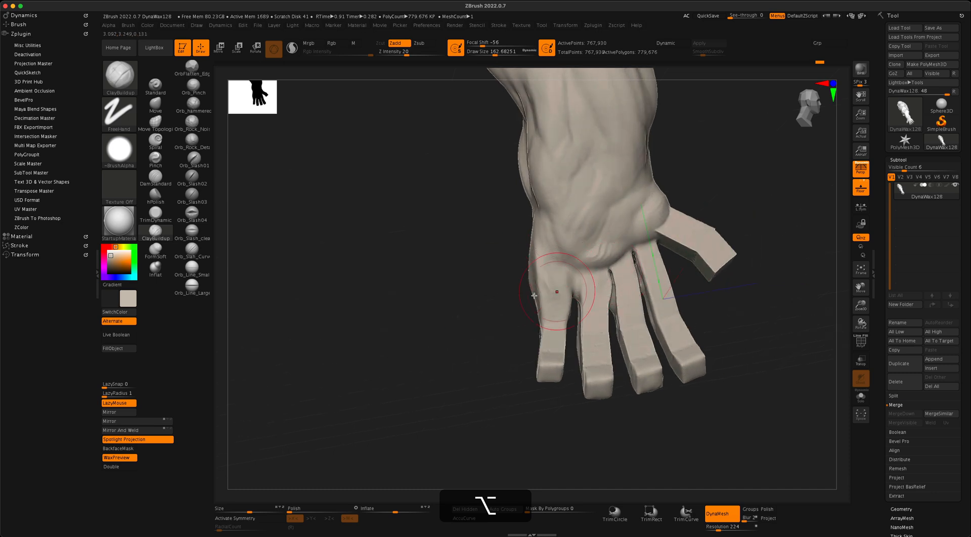
pyautogui.moveTo(481, 301)
pyautogui.mouseDown()
pyautogui.moveTo(510, 288)
pyautogui.moveTo(430, 301)
pyautogui.moveTo(389, 288)
pyautogui.mouseUp()
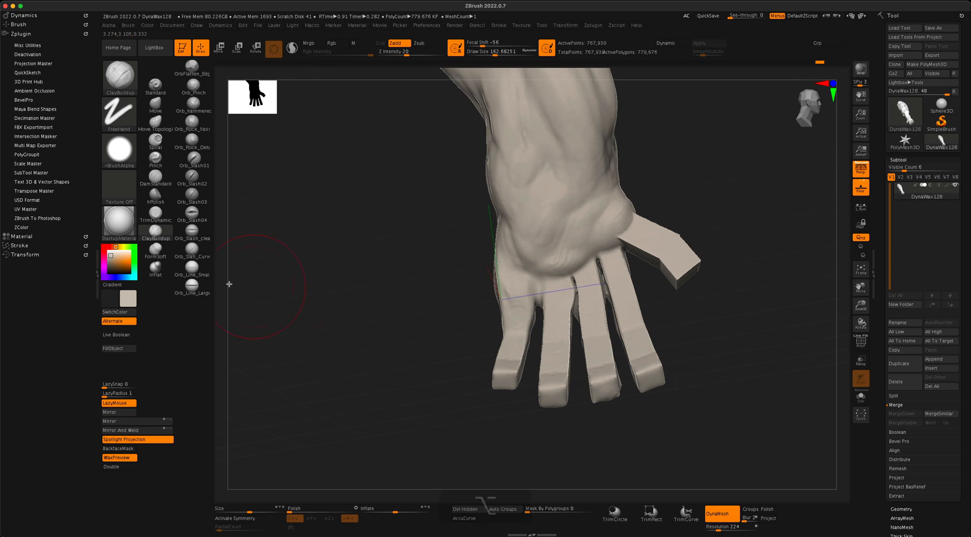
# Inflate the finger bases on the palm side with the Inflat brush at draw size about 104, remesh and smooth them.
pyautogui.click(156, 269)
pyautogui.press('s')
pyautogui.click(341, 264)
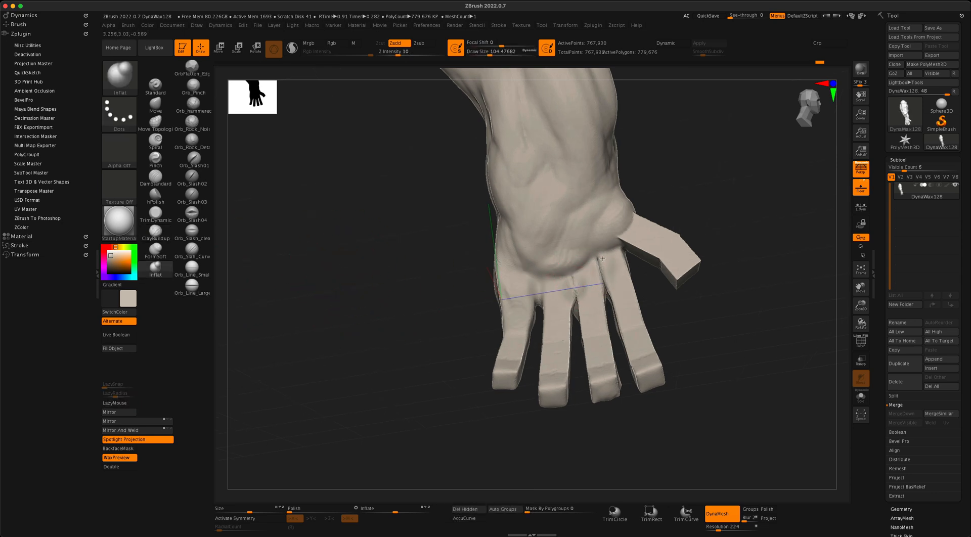
pyautogui.keyDown('super'); pyautogui.moveTo(416, 265); pyautogui.dragTo(467, 319); pyautogui.keyUp('super')
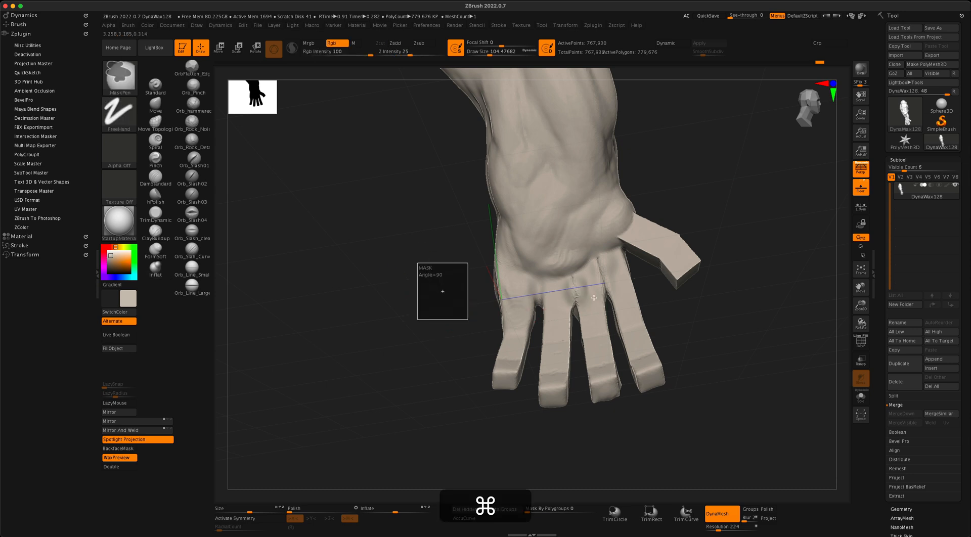
pyautogui.moveTo(575, 297)
pyautogui.keyDown('shift'); pyautogui.mouseDown()
pyautogui.moveTo(600, 268)
pyautogui.moveTo(604, 290)
pyautogui.mouseUp(); pyautogui.keyUp('shift')
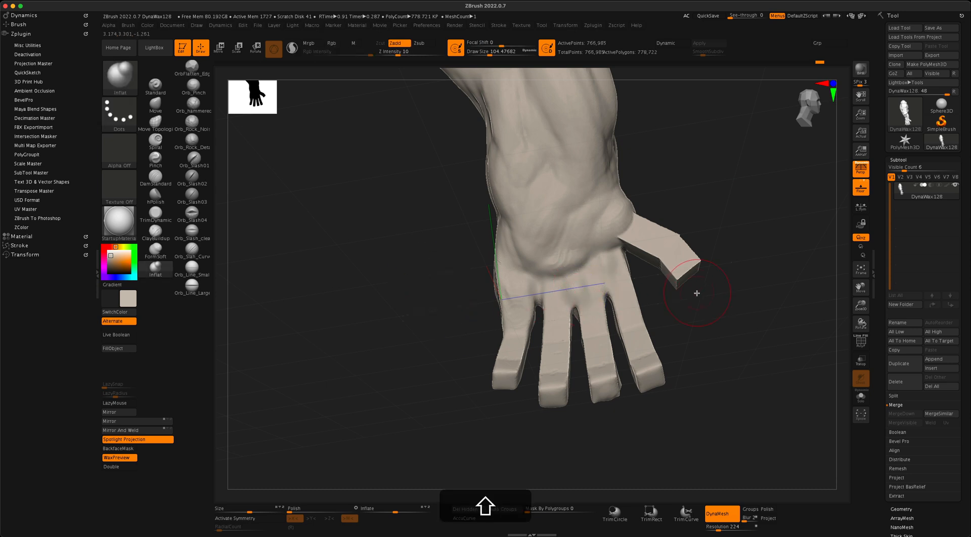
pyautogui.moveTo(696, 291); pyautogui.dragTo(695, 309)
# Build up the fingers' palm side, rounded tips and base pads using ClayBuildup at a draw size of about 108.
pyautogui.click(155, 231)
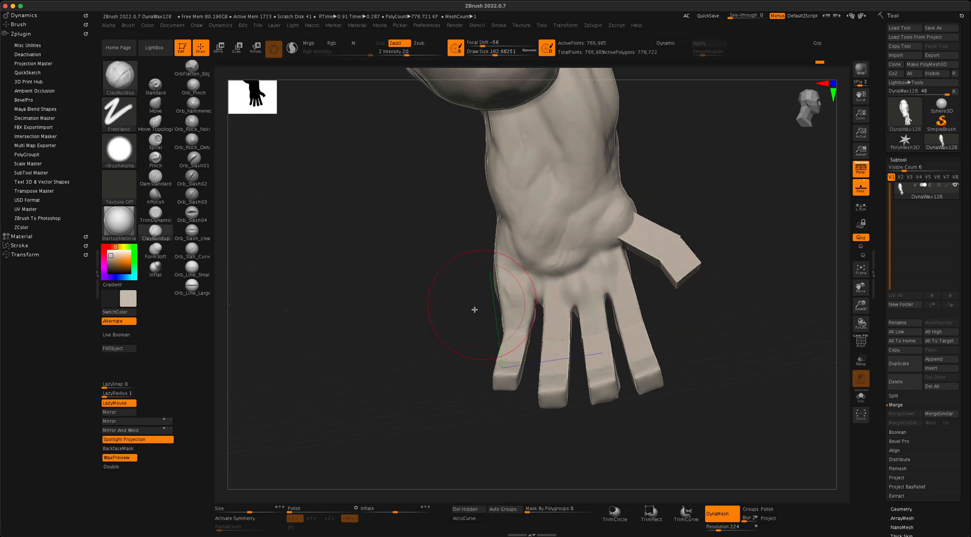
pyautogui.keyDown('alt'); pyautogui.moveTo(429, 307); pyautogui.dragTo(431, 296); pyautogui.keyUp('alt')
pyautogui.press('s')
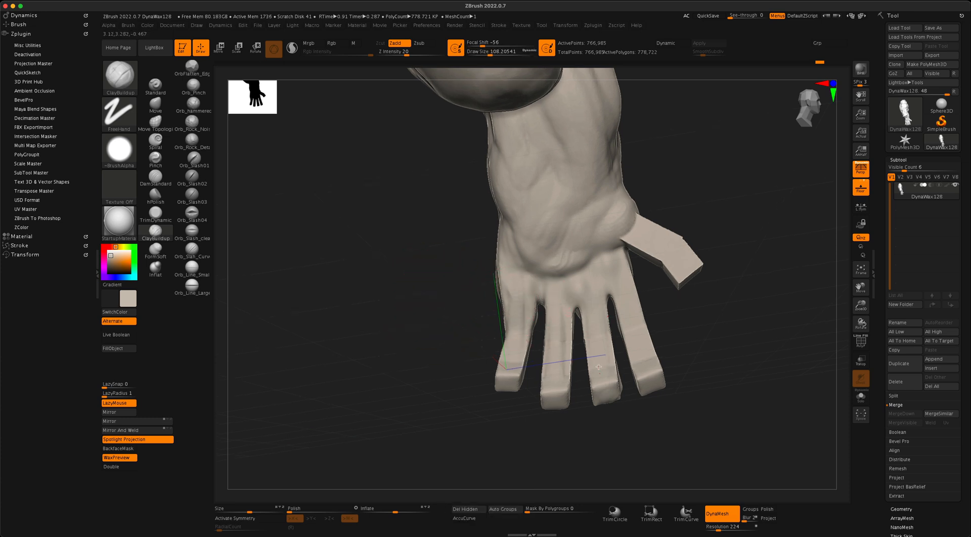
pyautogui.moveTo(623, 306); pyautogui.dragTo(635, 346)
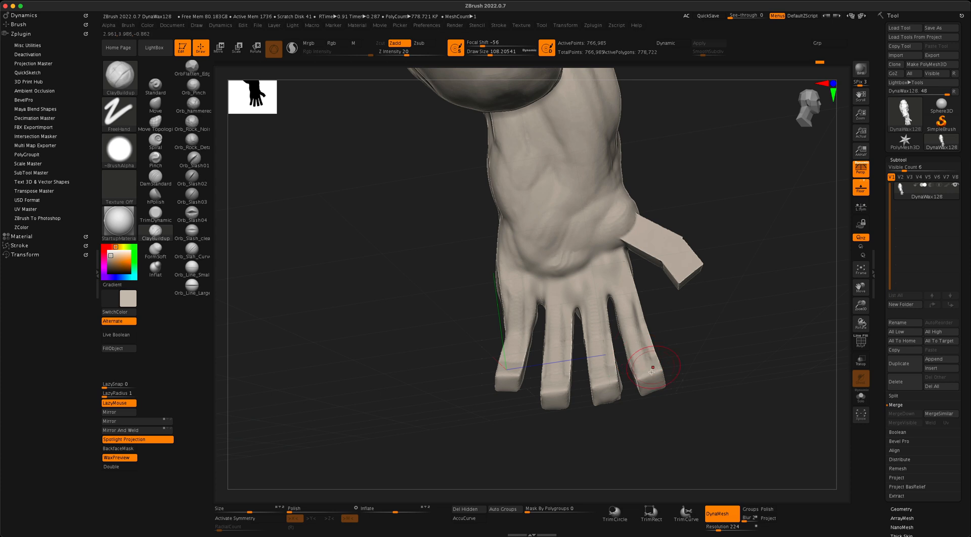
pyautogui.press('shift')
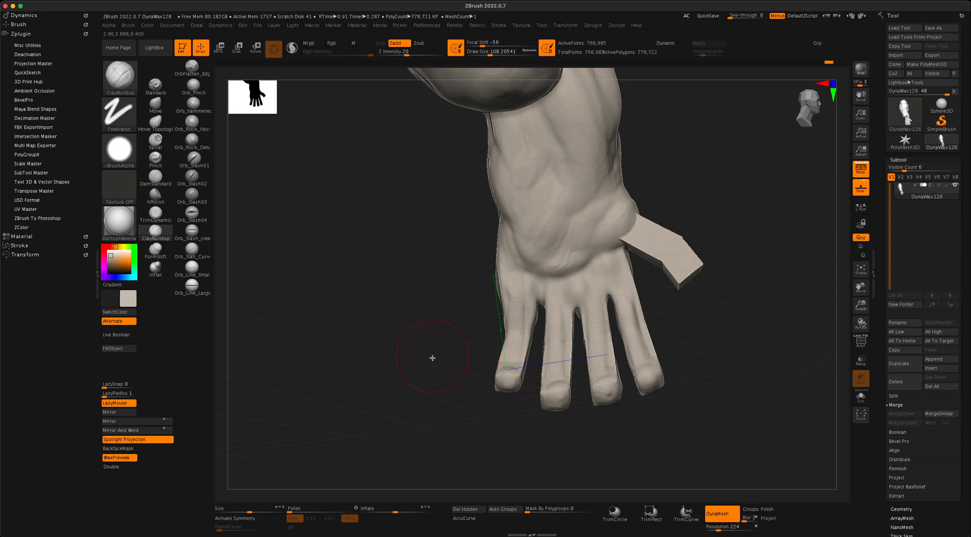
pyautogui.moveTo(433, 358)
pyautogui.mouseDown()
pyautogui.moveTo(503, 307)
pyautogui.moveTo(616, 281)
pyautogui.mouseUp()
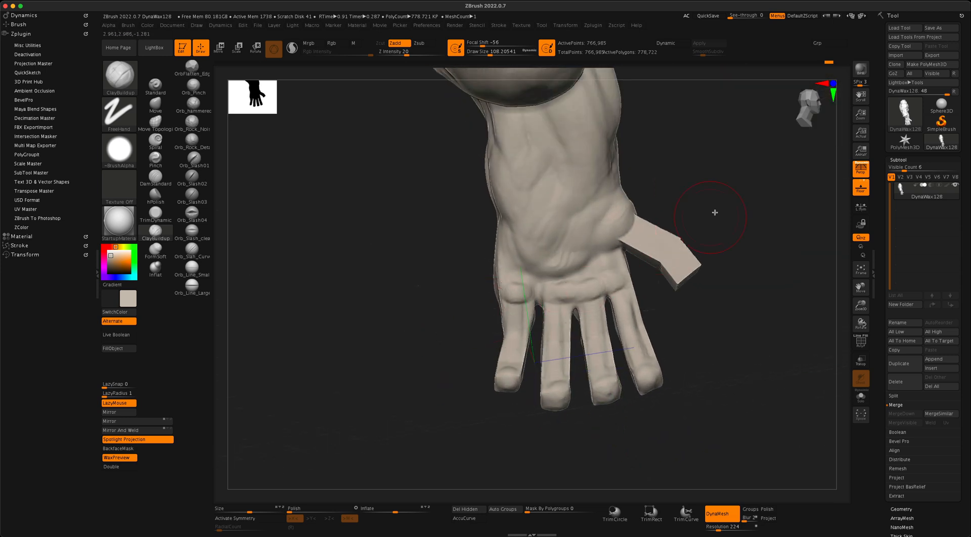
# Round the blocky thumb with clay strokes, build up its joint and smooth it into the palm.
pyautogui.moveTo(712, 211); pyautogui.dragTo(663, 213)
pyautogui.press('shift')
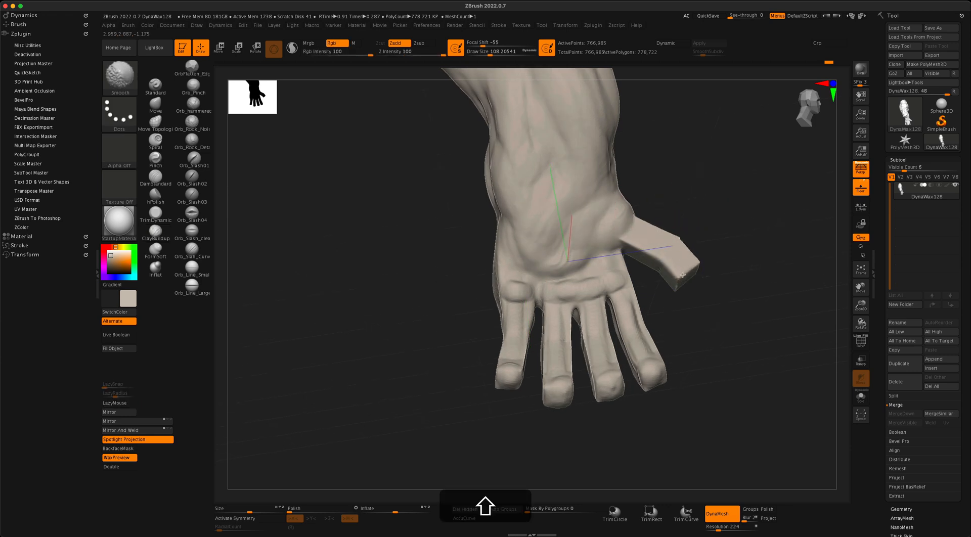
pyautogui.moveTo(723, 289)
pyautogui.mouseDown()
pyautogui.moveTo(699, 271)
pyautogui.moveTo(689, 282)
pyautogui.moveTo(698, 203)
pyautogui.moveTo(691, 179)
pyautogui.mouseUp()
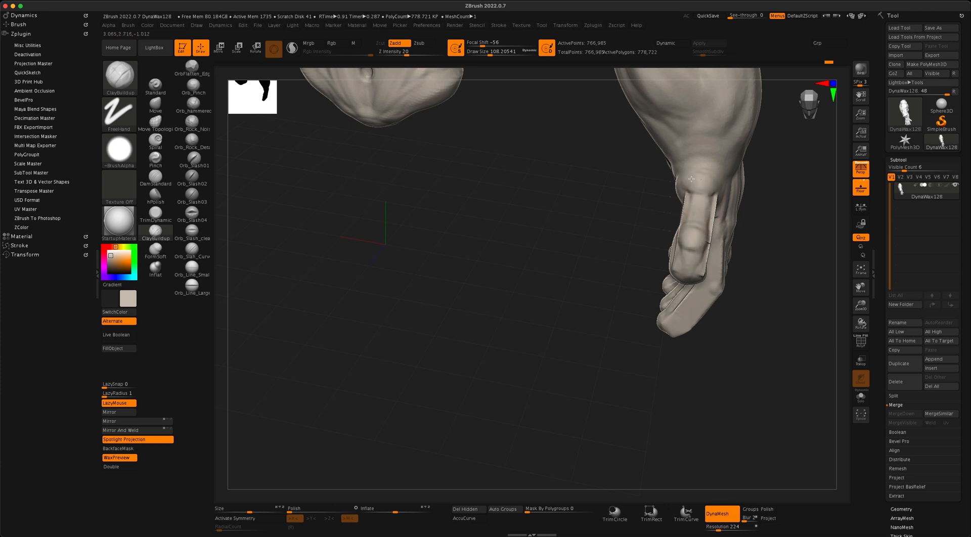
pyautogui.moveTo(769, 199); pyautogui.dragTo(680, 190)
pyautogui.press('shift')
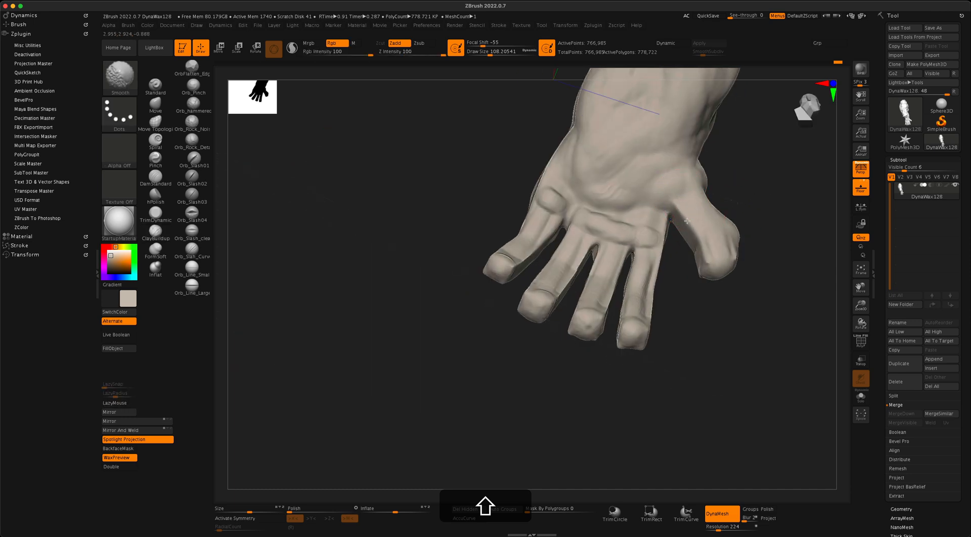
# Carve and refine the sides of the thumb's end segment with clay strokes.
pyautogui.press('alt')
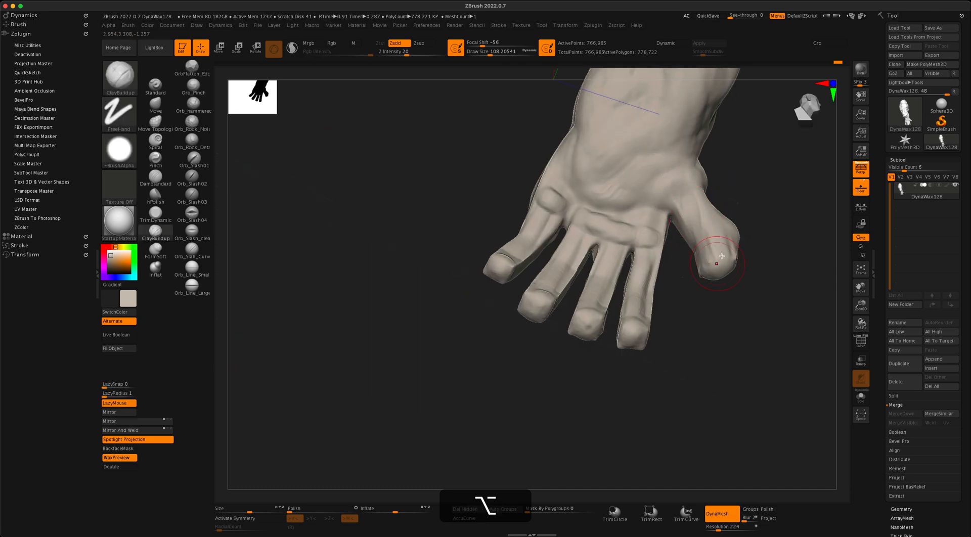
pyautogui.moveTo(734, 264)
pyautogui.mouseDown()
pyautogui.moveTo(732, 218)
pyautogui.moveTo(755, 238)
pyautogui.moveTo(747, 234)
pyautogui.moveTo(751, 245)
pyautogui.moveTo(729, 260)
pyautogui.mouseUp()
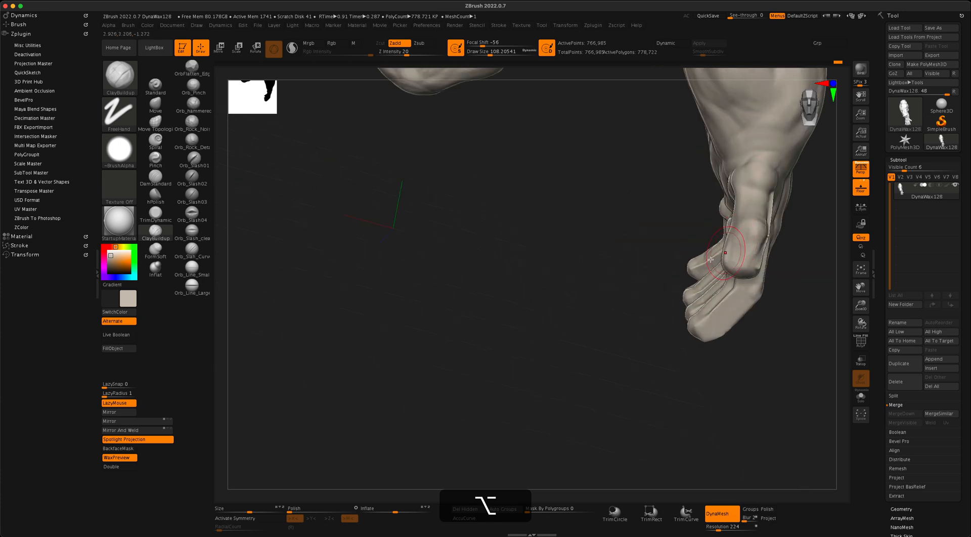
pyautogui.moveTo(789, 252)
pyautogui.mouseDown()
pyautogui.moveTo(717, 240)
pyautogui.moveTo(758, 266)
pyautogui.moveTo(786, 202)
pyautogui.moveTo(764, 235)
pyautogui.mouseUp()
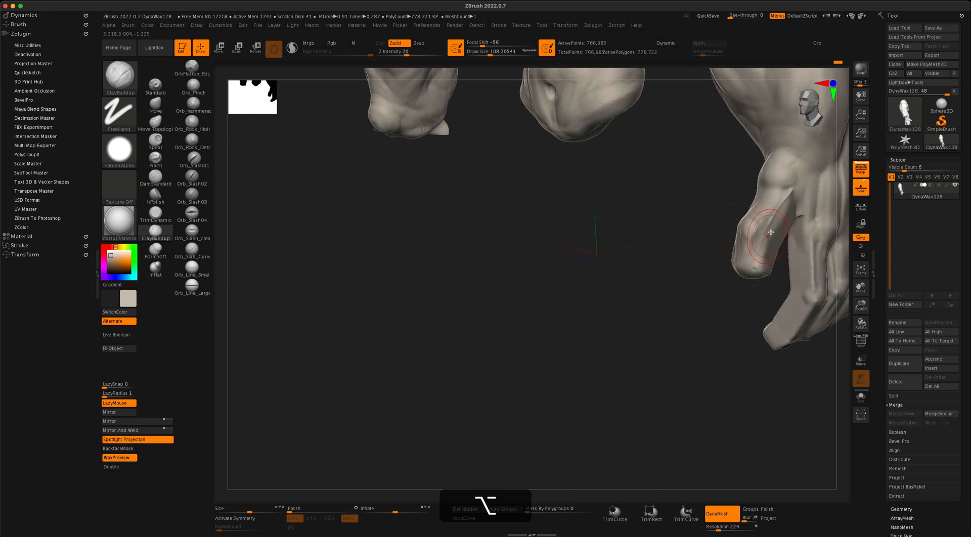
# Remesh the model, smooth the thumb's end segment and carve a nail hollow into its tip.
pyautogui.keyDown('super'); pyautogui.moveTo(667, 232); pyautogui.dragTo(704, 283); pyautogui.keyUp('super')
pyautogui.keyDown('shift'); pyautogui.moveTo(781, 202); pyautogui.dragTo(756, 269); pyautogui.keyUp('shift')
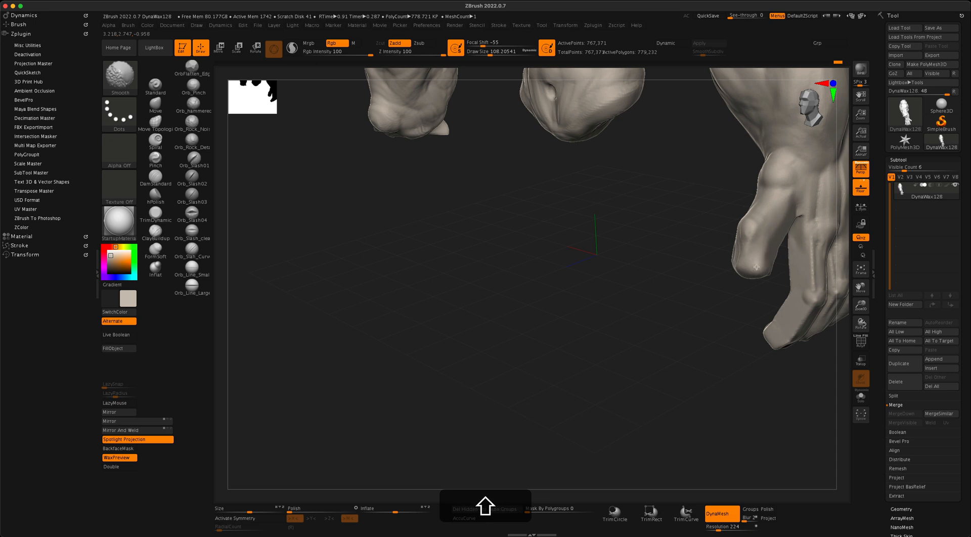
pyautogui.moveTo(632, 262); pyautogui.dragTo(716, 262)
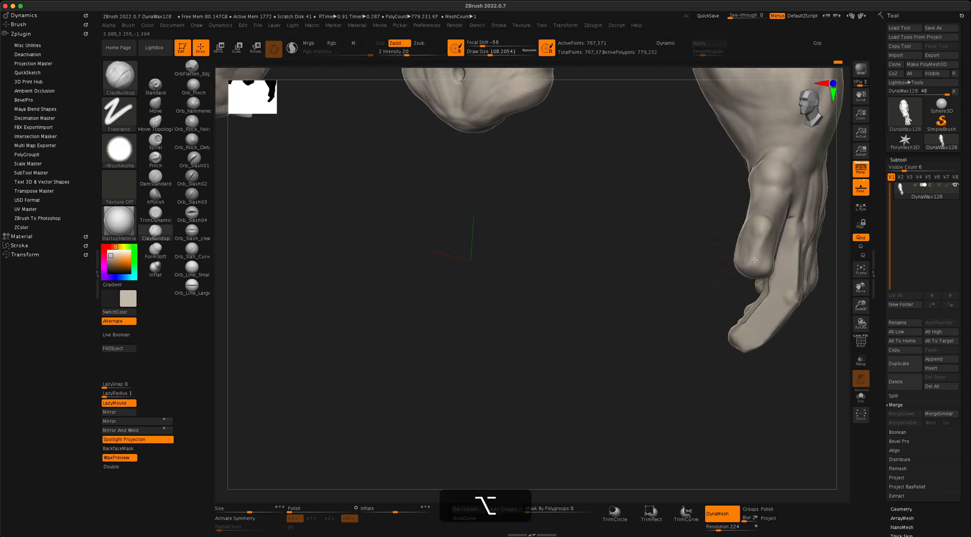
pyautogui.press('super+z')
pyautogui.press('alt+super+z')
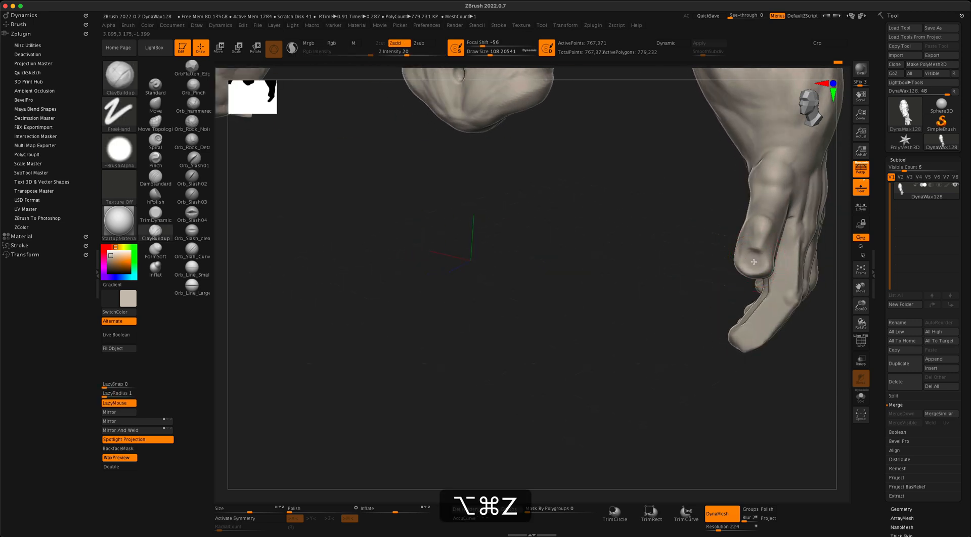
pyautogui.moveTo(678, 272)
pyautogui.mouseDown()
pyautogui.moveTo(747, 225)
pyautogui.moveTo(728, 210)
pyautogui.moveTo(774, 205)
pyautogui.moveTo(719, 193)
pyautogui.mouseUp()
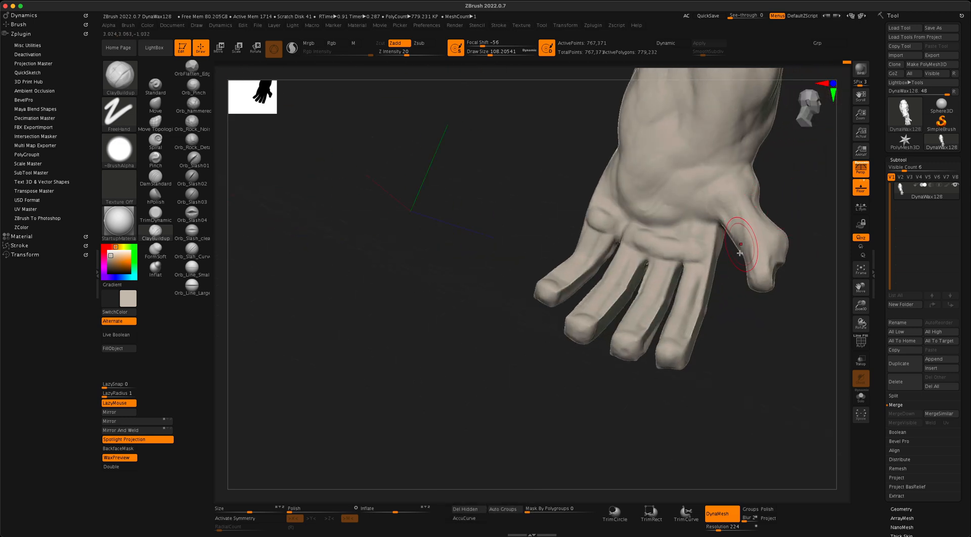
# Carve the hollow of the palm below the wrist with subtractive ClayBuildup strokes at a draw size of about 128.
pyautogui.moveTo(728, 292); pyautogui.dragTo(750, 314)
pyautogui.press('s')
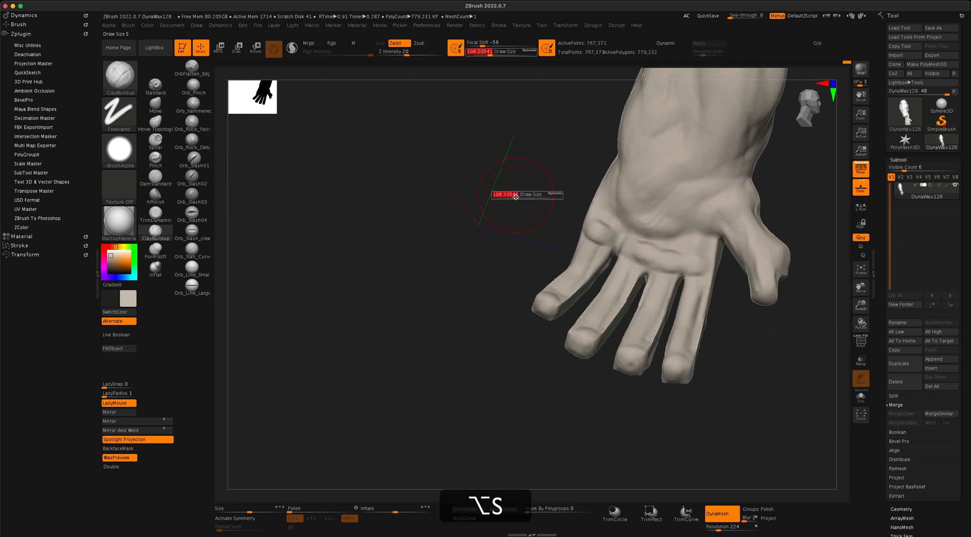
pyautogui.moveTo(515, 197); pyautogui.dragTo(518, 197)
pyautogui.moveTo(621, 196)
pyautogui.keyDown('alt'); pyautogui.mouseDown()
pyautogui.moveTo(652, 206)
pyautogui.moveTo(658, 189)
pyautogui.moveTo(678, 192)
pyautogui.mouseUp(); pyautogui.keyUp('alt')
pyautogui.moveTo(635, 171)
pyautogui.keyDown('alt'); pyautogui.mouseDown()
pyautogui.moveTo(675, 181)
pyautogui.moveTo(622, 197)
pyautogui.moveTo(627, 215)
pyautogui.mouseUp(); pyautogui.keyUp('alt')
pyautogui.keyDown('alt'); pyautogui.moveTo(668, 182); pyautogui.dragTo(647, 215); pyautogui.keyUp('alt')
pyautogui.keyDown('alt'); pyautogui.moveTo(693, 196); pyautogui.dragTo(672, 225); pyautogui.keyUp('alt')
pyautogui.keyDown('alt'); pyautogui.moveTo(639, 174); pyautogui.dragTo(687, 175); pyautogui.keyUp('alt')
pyautogui.keyDown('alt'); pyautogui.moveTo(643, 173); pyautogui.dragTo(680, 176); pyautogui.keyUp('alt')
pyautogui.keyDown('alt'); pyautogui.moveTo(497, 198); pyautogui.dragTo(489, 238); pyautogui.keyUp('alt')
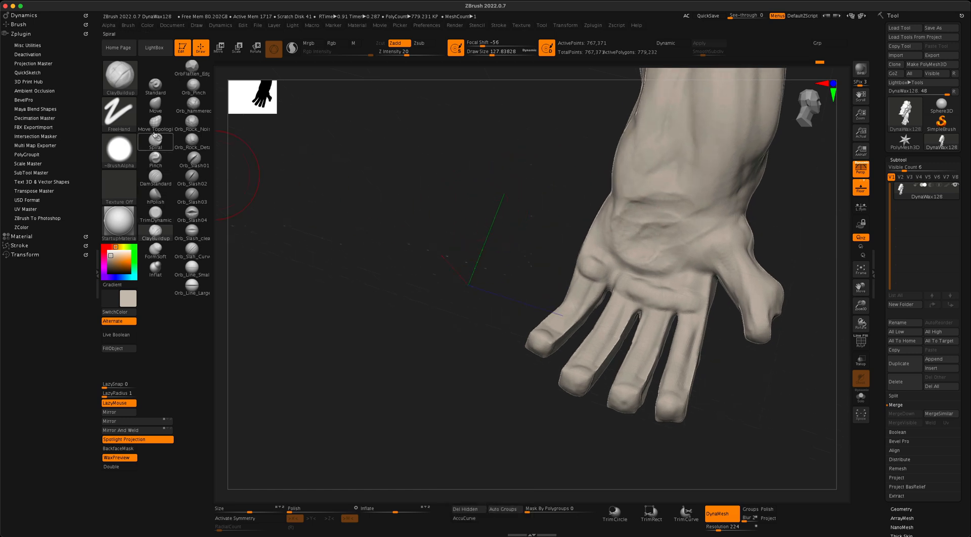
# Reshape the palm and push the thumb side outward using the Move brush at a draw size of about 268.
pyautogui.click(170, 102)
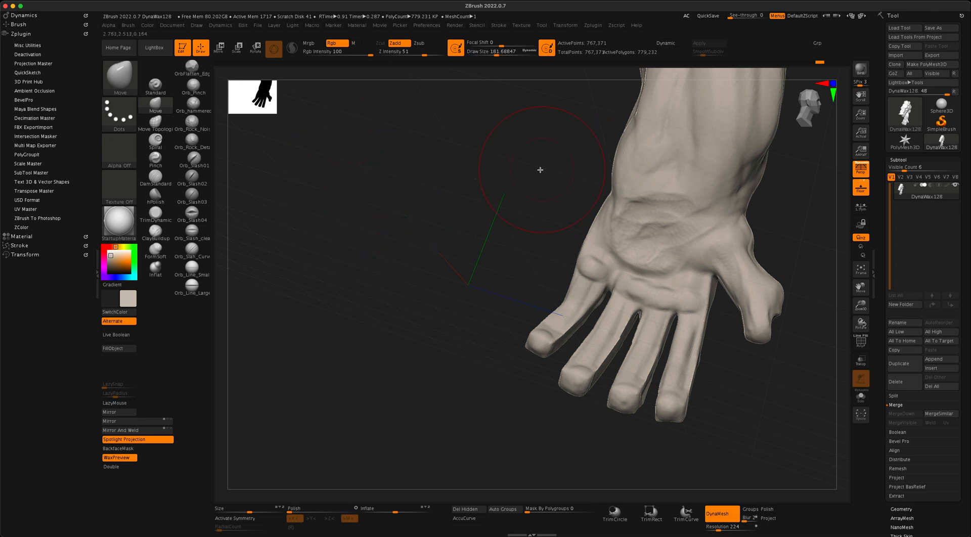
pyautogui.moveTo(524, 182)
pyautogui.keyDown('alt'); pyautogui.mouseDown()
pyautogui.moveTo(527, 163)
pyautogui.moveTo(501, 212)
pyautogui.moveTo(507, 191)
pyautogui.moveTo(602, 229)
pyautogui.moveTo(588, 223)
pyautogui.mouseUp(); pyautogui.keyUp('alt')
pyautogui.hotkey('alt', 's')
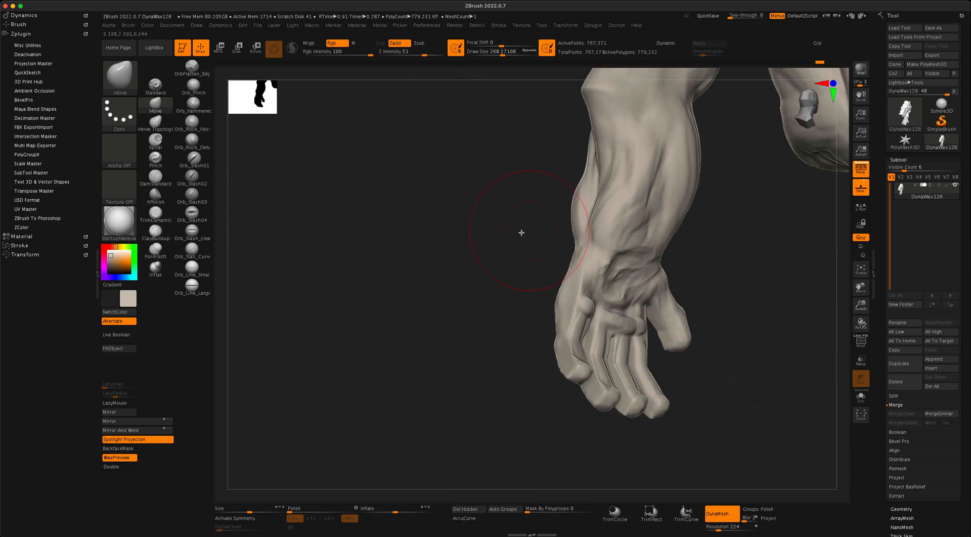
pyautogui.moveTo(522, 233); pyautogui.dragTo(481, 216)
pyautogui.moveTo(592, 253); pyautogui.dragTo(648, 249)
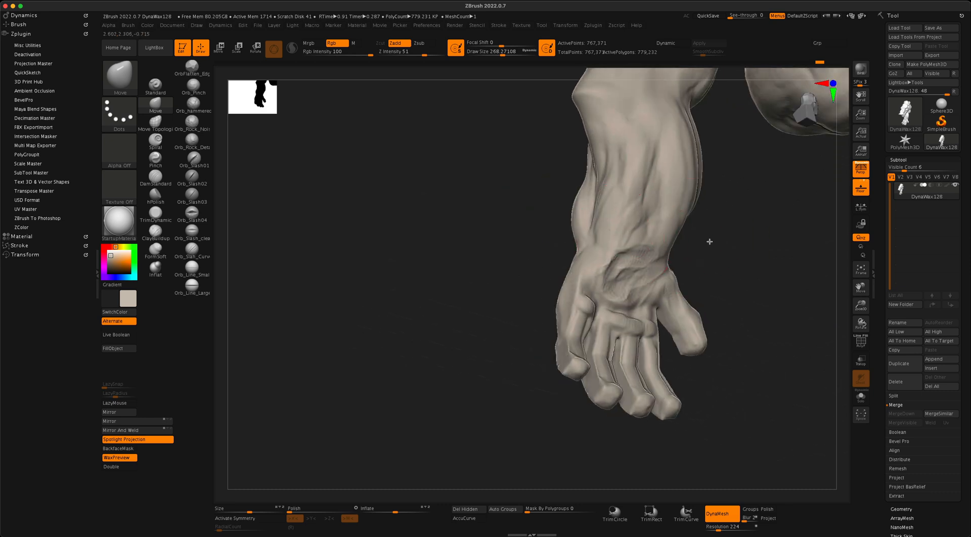
pyautogui.moveTo(709, 241)
pyautogui.mouseDown()
pyautogui.moveTo(742, 248)
pyautogui.moveTo(680, 240)
pyautogui.mouseUp()
# Adjust the wrist and hand profile with the Move brush at draw sizes of about 372 and 542.
pyautogui.press('s')
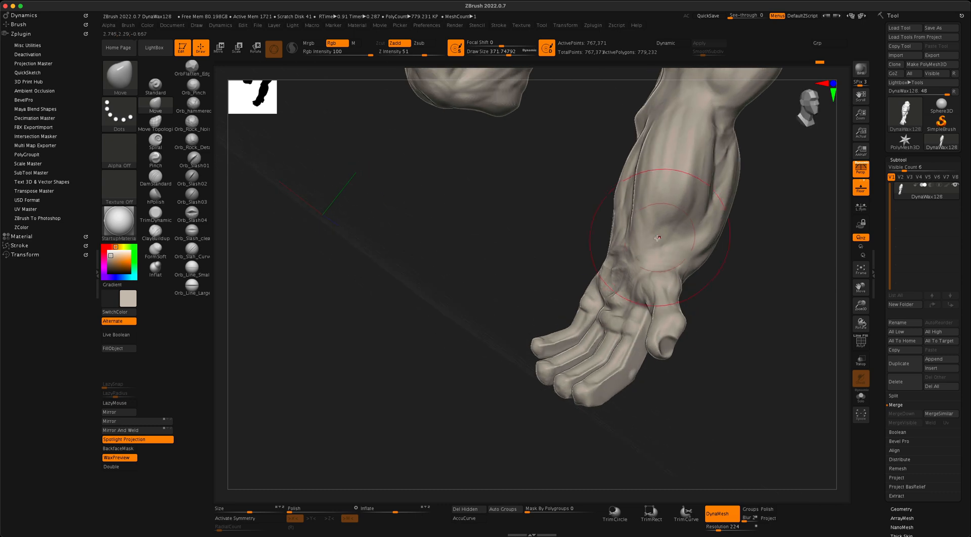
pyautogui.moveTo(608, 226); pyautogui.dragTo(587, 234)
pyautogui.moveTo(671, 251)
pyautogui.mouseDown()
pyautogui.moveTo(708, 254)
pyautogui.moveTo(685, 258)
pyautogui.mouseUp()
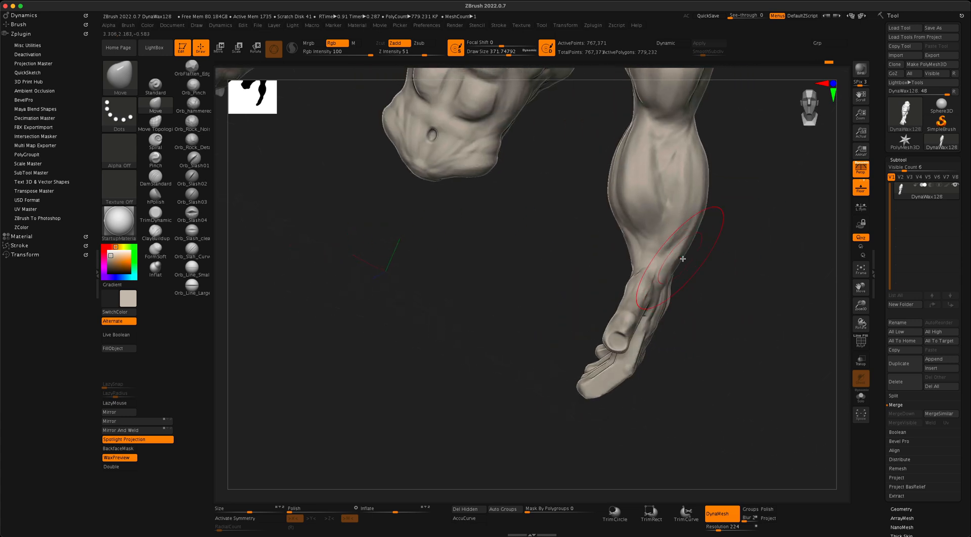
pyautogui.moveTo(579, 284); pyautogui.dragTo(571, 280)
pyautogui.press('s')
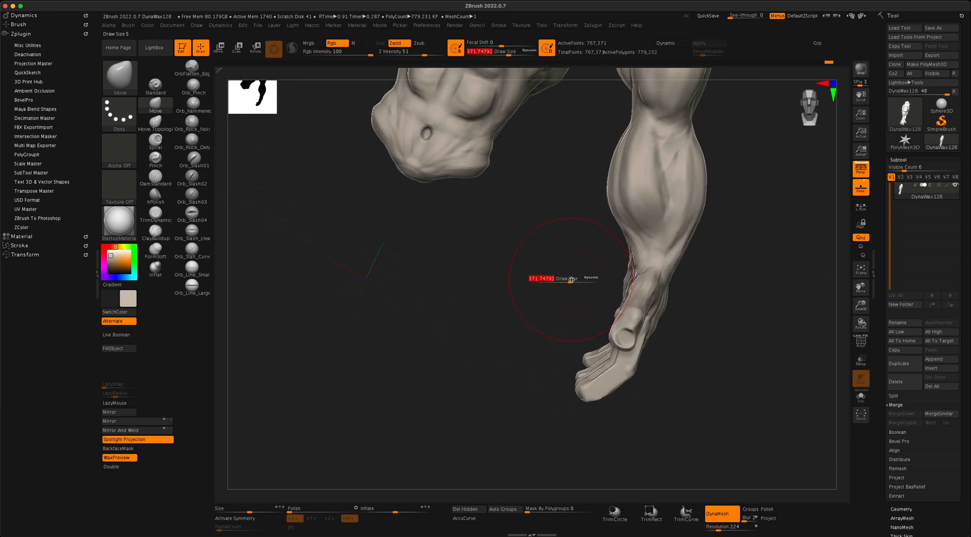
pyautogui.press('s')
pyautogui.moveTo(687, 291); pyautogui.dragTo(706, 301)
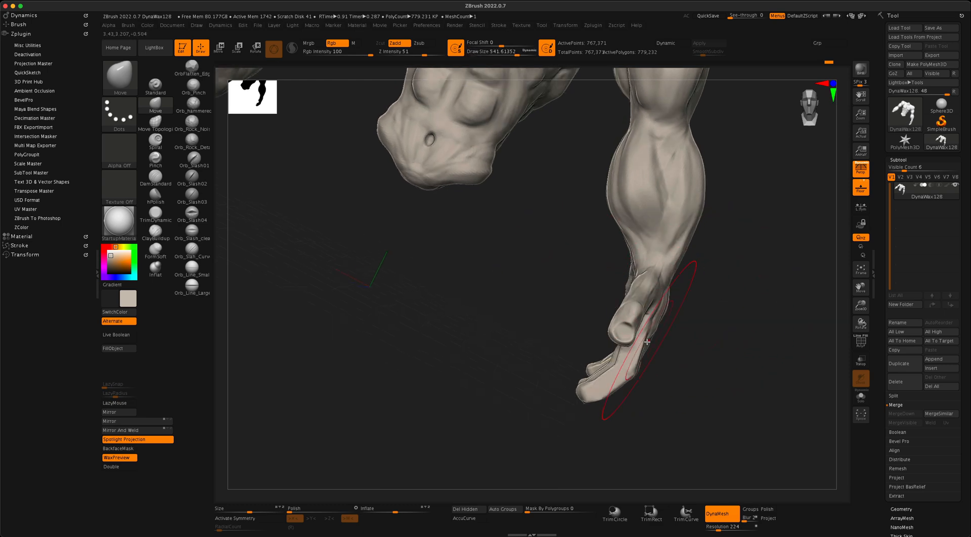
pyautogui.moveTo(652, 345); pyautogui.dragTo(648, 346)
pyautogui.moveTo(581, 347); pyautogui.dragTo(621, 347)
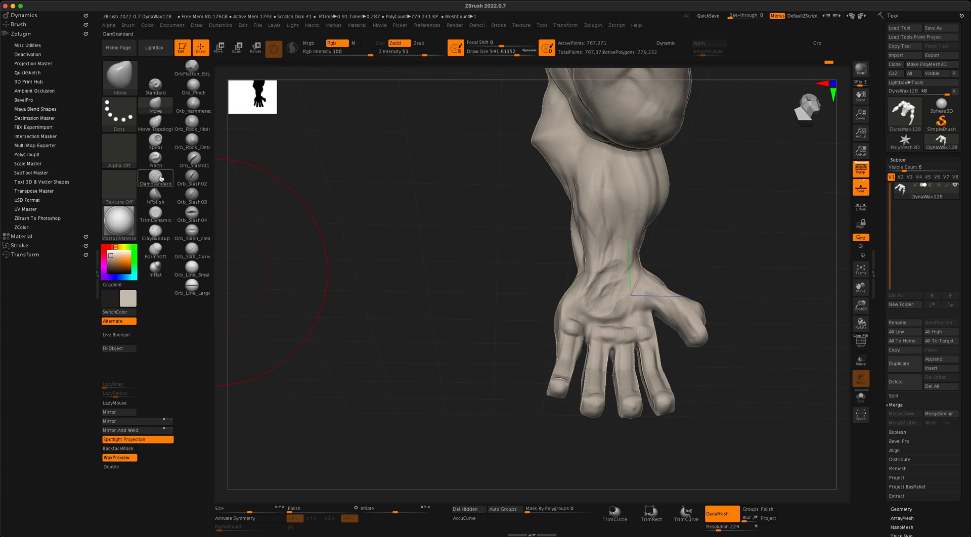
# Build up the palm and the thumb's base pad using ClayBuildup at a draw size of about 154.
pyautogui.click(155, 231)
pyautogui.press('s')
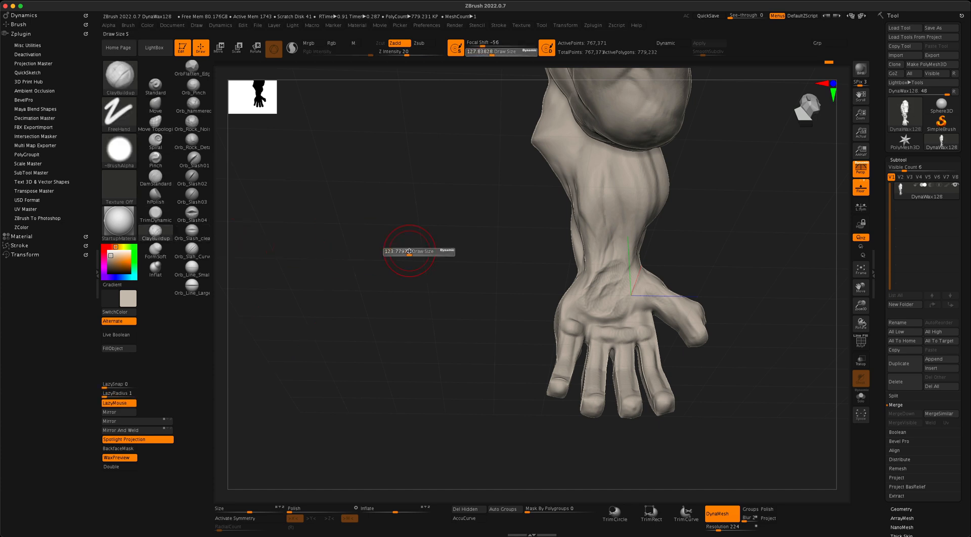
pyautogui.moveTo(413, 251); pyautogui.dragTo(411, 252)
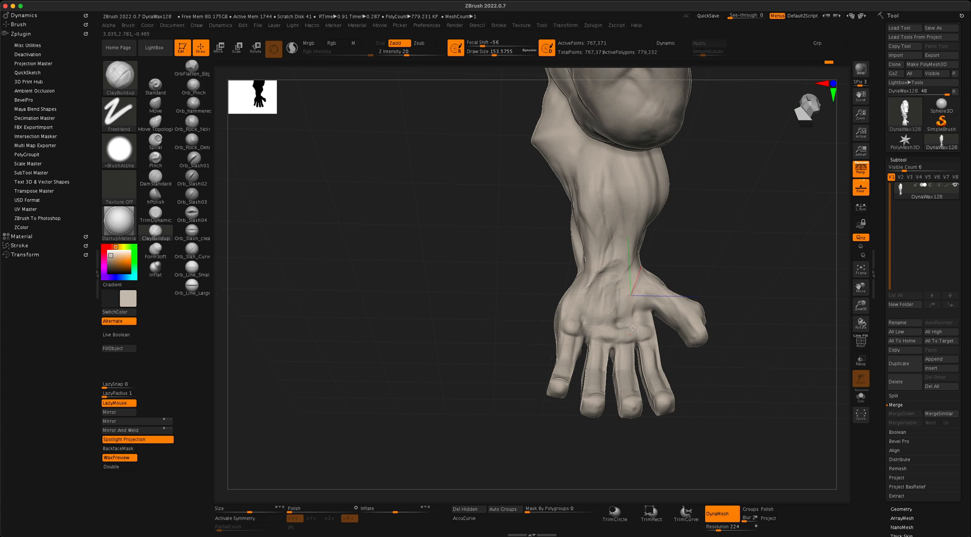
pyautogui.moveTo(739, 281); pyautogui.dragTo(733, 277)
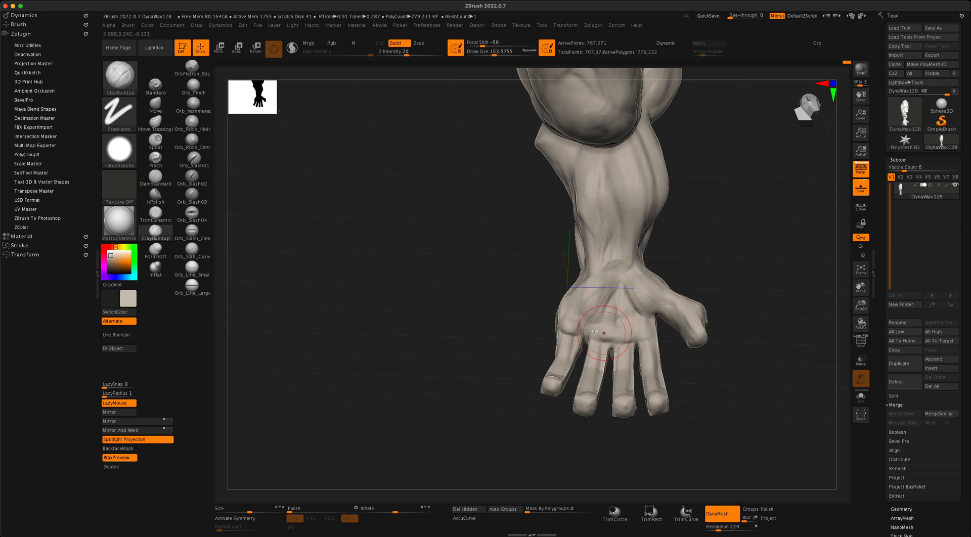
pyautogui.moveTo(713, 340); pyautogui.dragTo(654, 415)
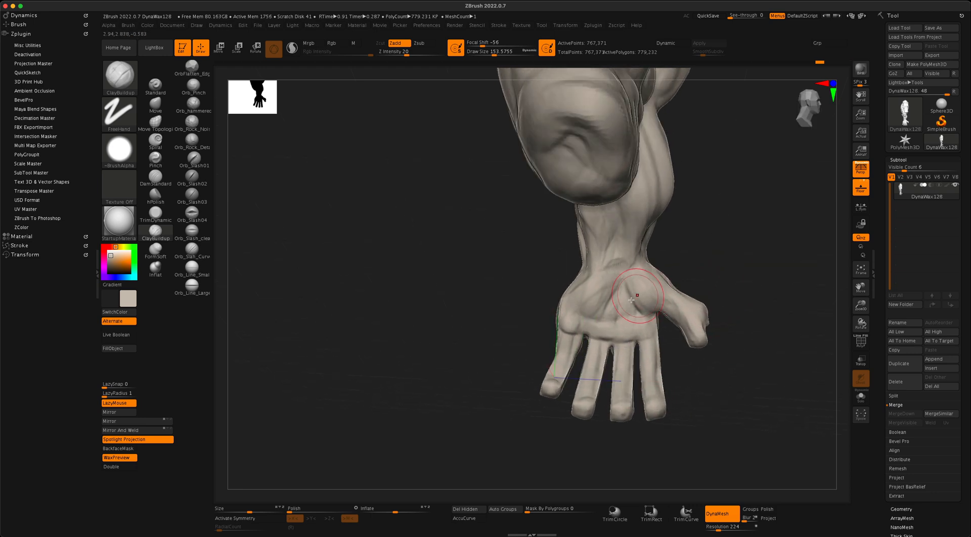
pyautogui.moveTo(630, 301); pyautogui.dragTo(656, 307)
# Carve the web beside the thumb and refine the palm's center and little-finger pad with clay strokes.
pyautogui.moveTo(726, 268); pyautogui.dragTo(566, 319)
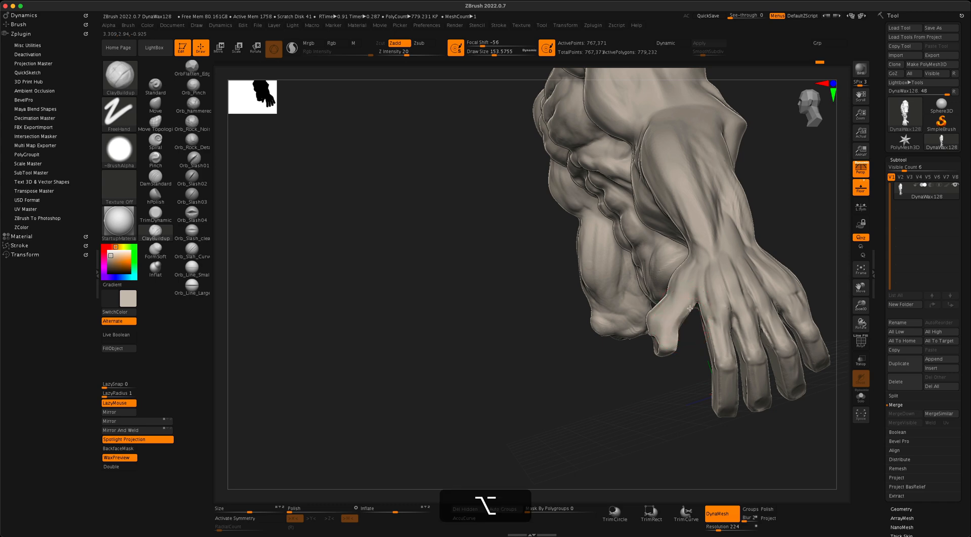
pyautogui.moveTo(690, 307)
pyautogui.keyDown('alt'); pyautogui.mouseDown()
pyautogui.moveTo(671, 325)
pyautogui.moveTo(678, 344)
pyautogui.moveTo(653, 307)
pyautogui.moveTo(612, 336)
pyautogui.mouseUp(); pyautogui.keyUp('alt')
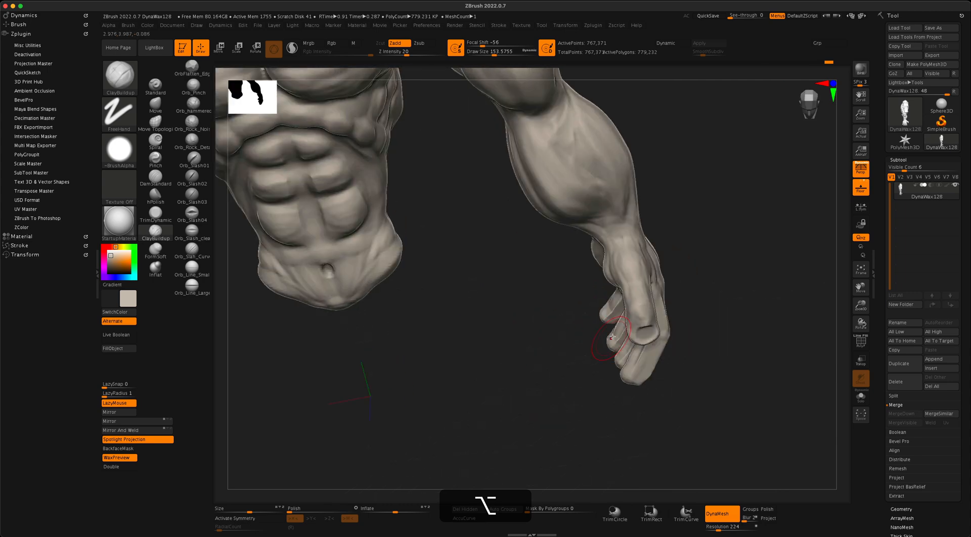
pyautogui.moveTo(676, 295); pyautogui.dragTo(628, 273)
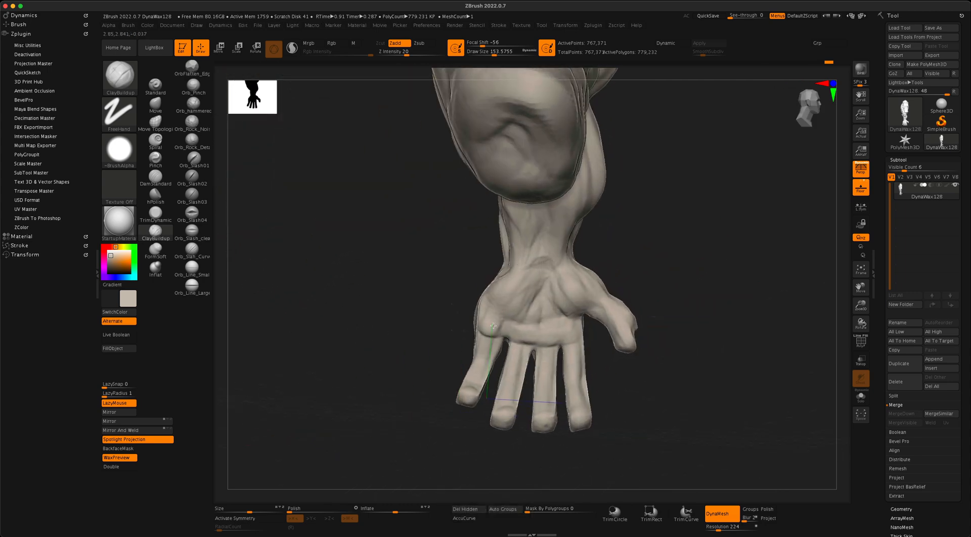
pyautogui.moveTo(493, 326); pyautogui.dragTo(508, 325)
pyautogui.moveTo(538, 290)
pyautogui.keyDown('alt'); pyautogui.mouseDown()
pyautogui.moveTo(518, 317)
pyautogui.moveTo(513, 311)
pyautogui.mouseUp(); pyautogui.keyUp('alt')
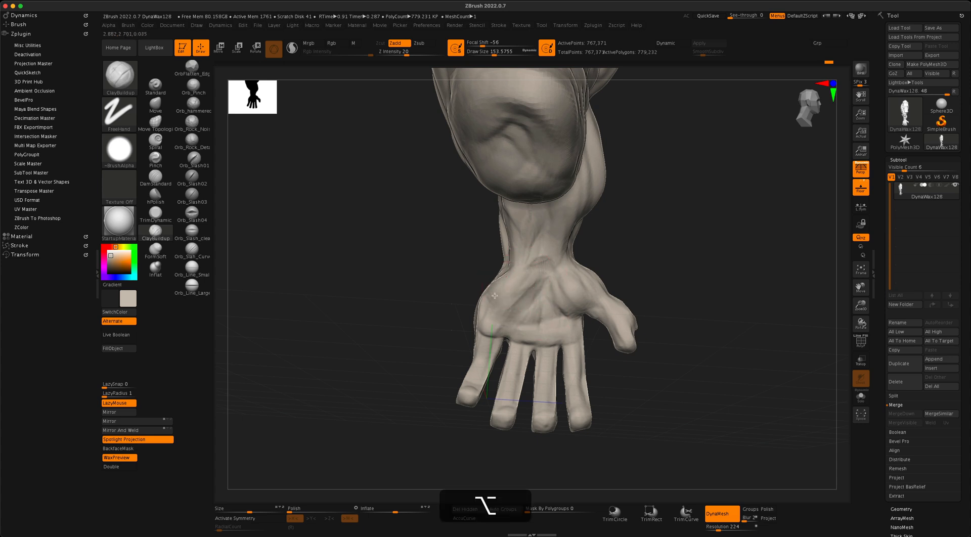
pyautogui.moveTo(444, 323); pyautogui.dragTo(485, 292)
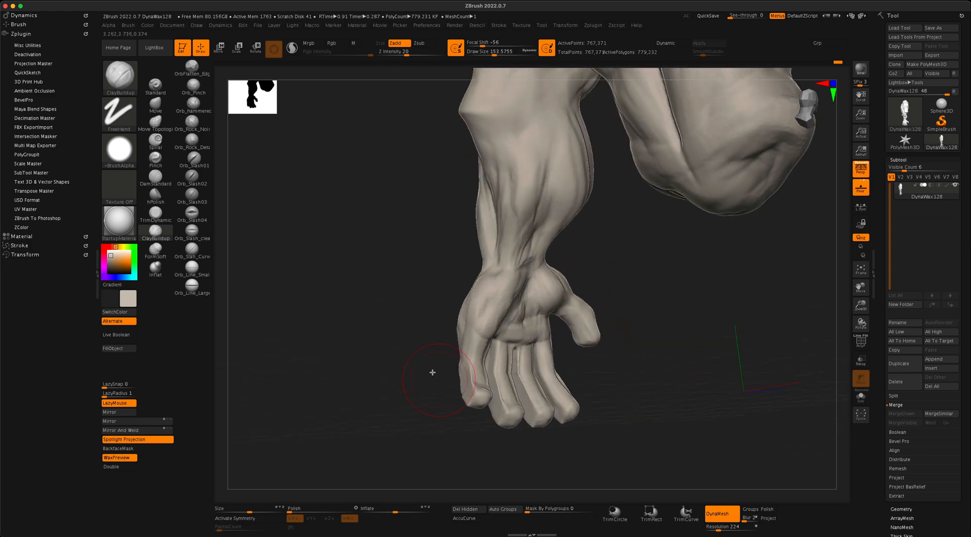
# Carve the palm side of the index finger and the area between its base and the thumb.
pyautogui.moveTo(432, 372)
pyautogui.mouseDown()
pyautogui.moveTo(429, 351)
pyautogui.moveTo(589, 291)
pyautogui.moveTo(600, 275)
pyautogui.mouseUp()
pyautogui.moveTo(613, 324); pyautogui.dragTo(662, 299)
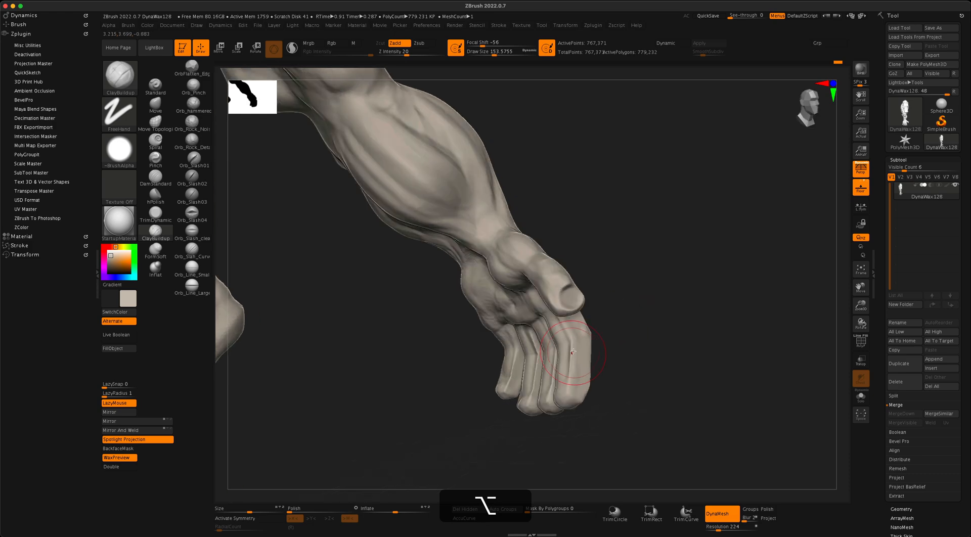
pyautogui.keyDown('alt'); pyautogui.moveTo(574, 344); pyautogui.dragTo(572, 371); pyautogui.keyUp('alt')
pyautogui.moveTo(593, 325)
pyautogui.mouseDown()
pyautogui.moveTo(605, 316)
pyautogui.moveTo(577, 348)
pyautogui.mouseUp()
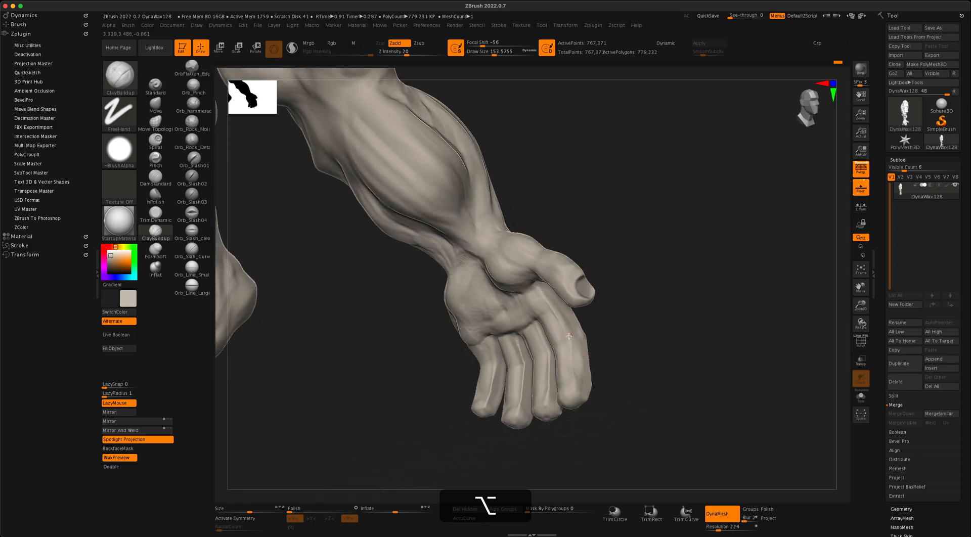
pyautogui.keyDown('alt'); pyautogui.moveTo(553, 307); pyautogui.dragTo(570, 334); pyautogui.keyUp('alt')
pyautogui.moveTo(662, 319); pyautogui.dragTo(579, 334)
pyautogui.moveTo(514, 349); pyautogui.dragTo(567, 323)
pyautogui.keyDown('alt'); pyautogui.moveTo(575, 251); pyautogui.dragTo(579, 284); pyautogui.keyUp('alt')
pyautogui.moveTo(519, 350); pyautogui.dragTo(495, 352)
pyautogui.keyDown('alt'); pyautogui.moveTo(570, 244); pyautogui.dragTo(565, 266); pyautogui.keyUp('alt')
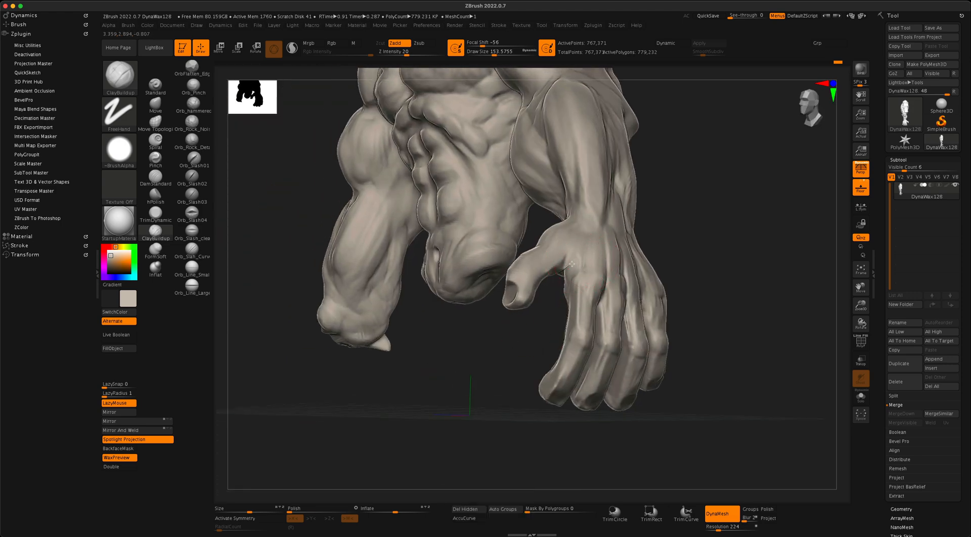
# Remesh the model with DynaMesh and carve the little-finger edge of the hand below the wrist.
pyautogui.moveTo(705, 239); pyautogui.dragTo(720, 231)
pyautogui.keyDown('super'); pyautogui.moveTo(721, 230); pyautogui.dragTo(700, 278); pyautogui.keyUp('super')
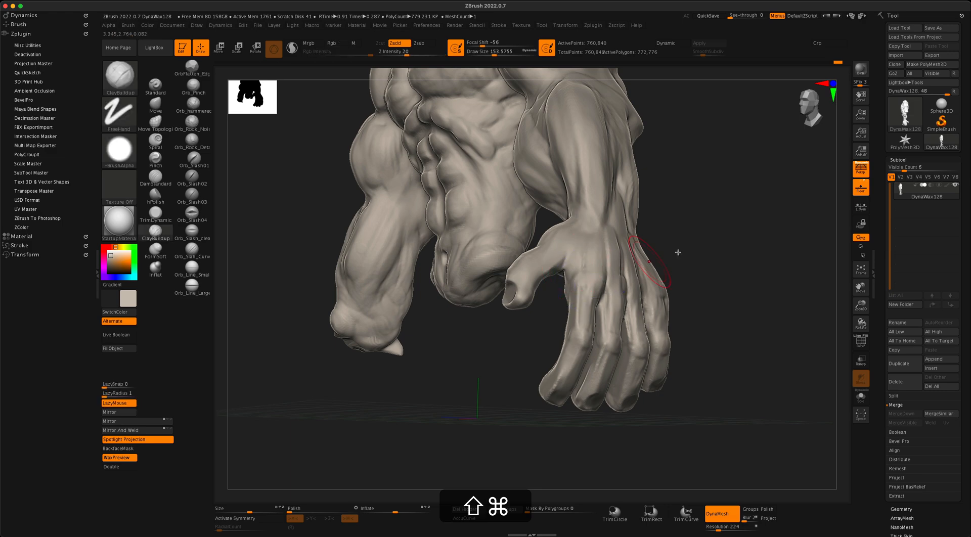
pyautogui.moveTo(743, 250); pyautogui.dragTo(495, 282)
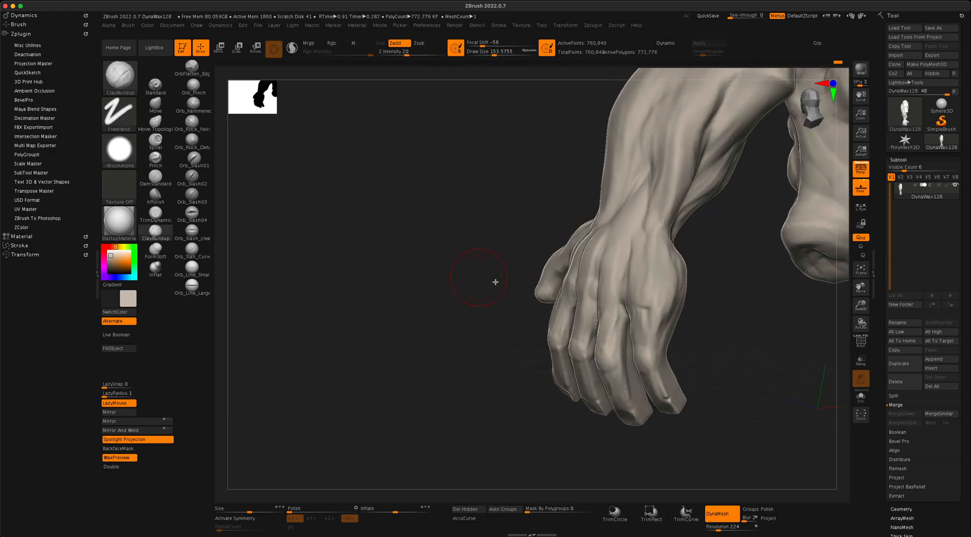
pyautogui.press('alt')
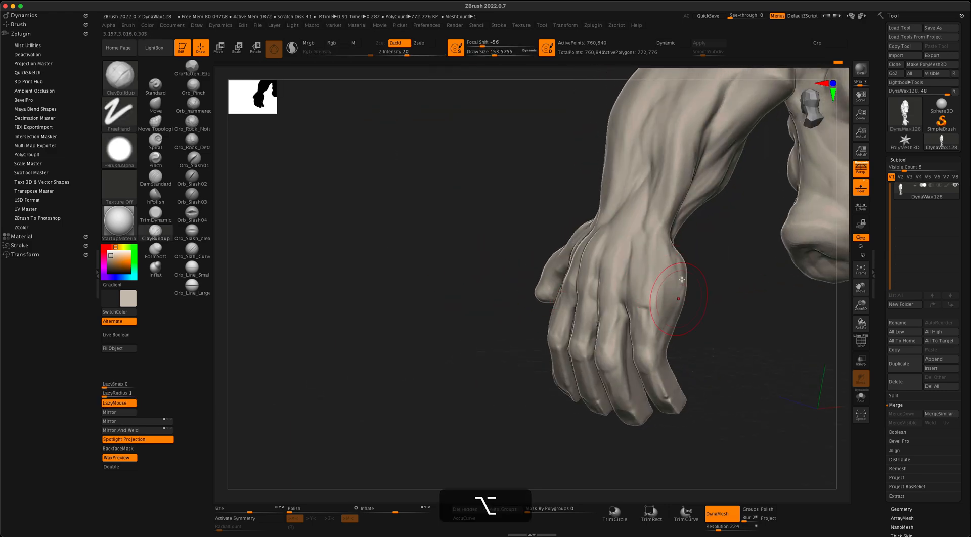
pyautogui.moveTo(704, 287)
pyautogui.mouseDown()
pyautogui.moveTo(739, 304)
pyautogui.moveTo(694, 293)
pyautogui.mouseUp()
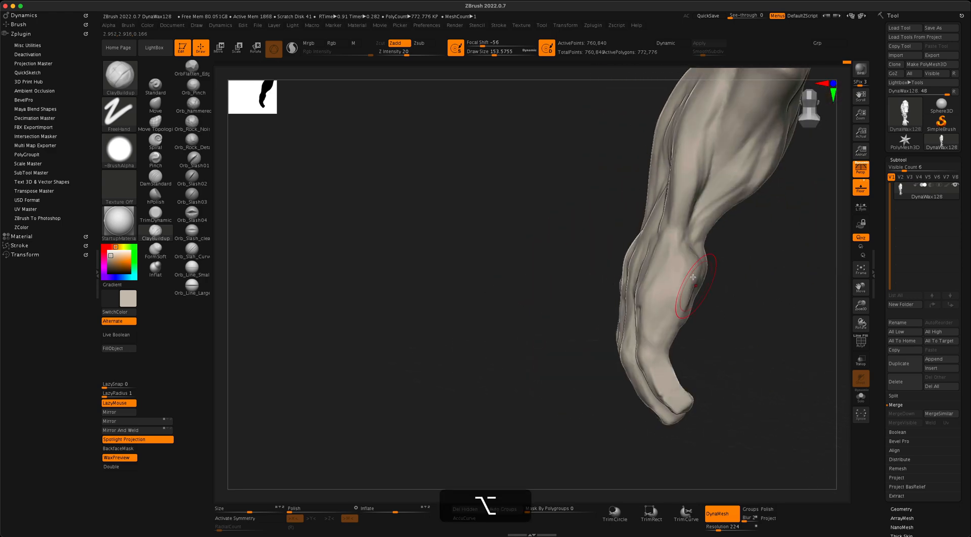
pyautogui.moveTo(576, 327); pyautogui.dragTo(570, 263)
pyautogui.moveTo(745, 239); pyautogui.dragTo(718, 242)
pyautogui.moveTo(567, 322)
pyautogui.mouseDown()
pyautogui.moveTo(609, 319)
pyautogui.moveTo(593, 342)
pyautogui.moveTo(718, 280)
pyautogui.moveTo(698, 280)
pyautogui.moveTo(751, 277)
pyautogui.moveTo(741, 267)
pyautogui.moveTo(733, 275)
pyautogui.moveTo(759, 267)
pyautogui.mouseUp()
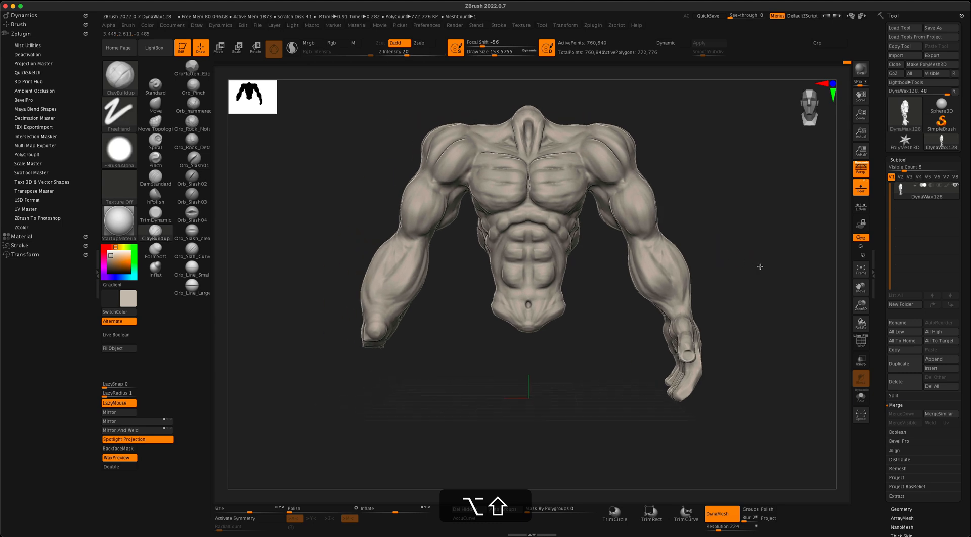
# Turn off Spotlight Projection and mirror the torso geometry so the sculpted hand switches to the opposite arm.
pyautogui.click(118, 412)
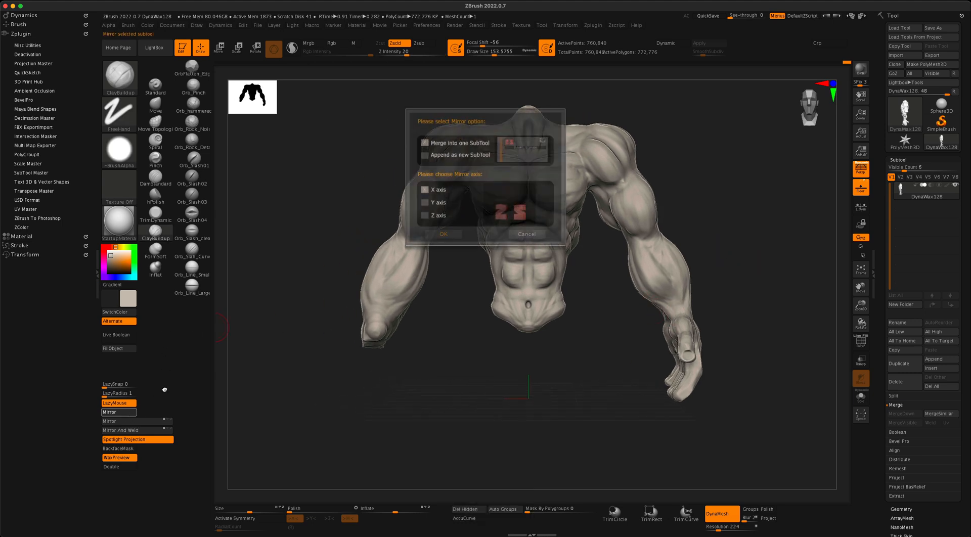
pyautogui.click(517, 231)
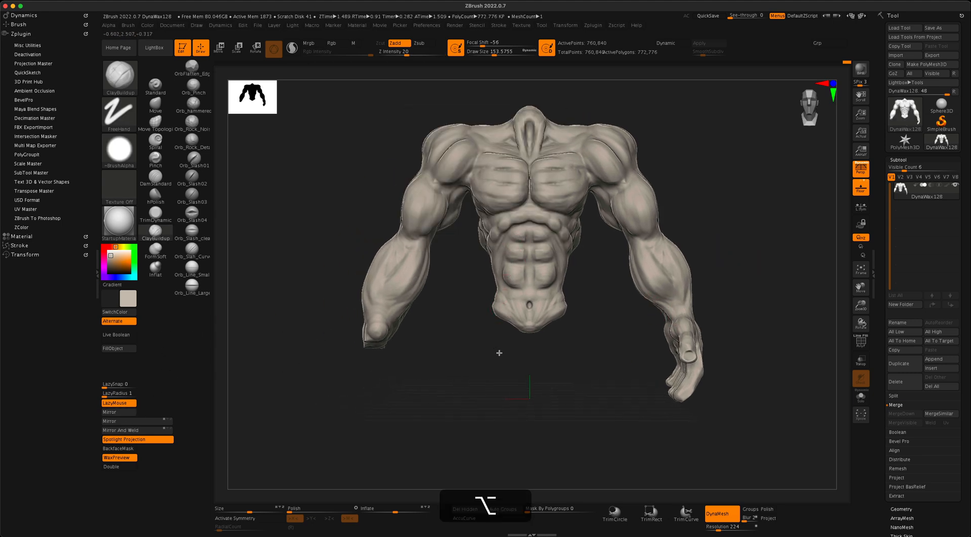
pyautogui.click(155, 440)
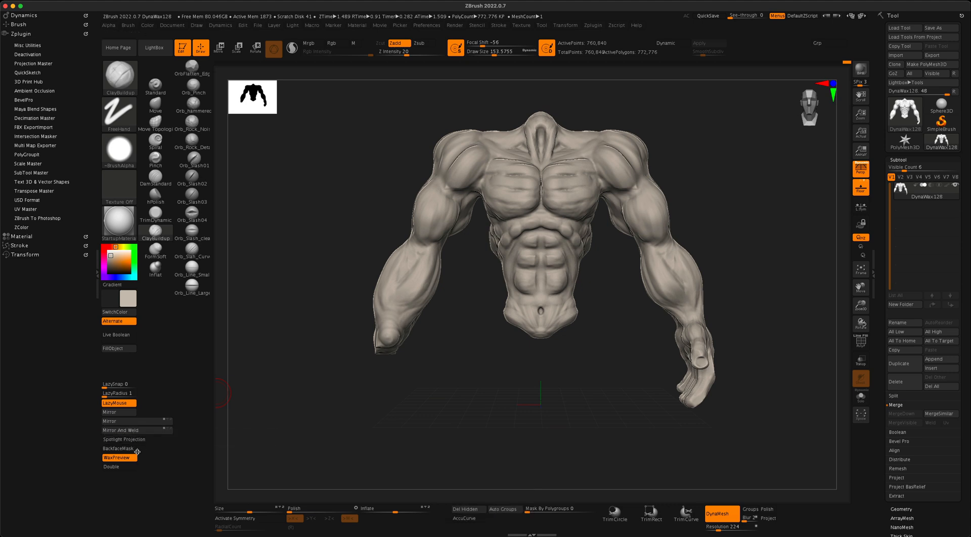
pyautogui.click(134, 423)
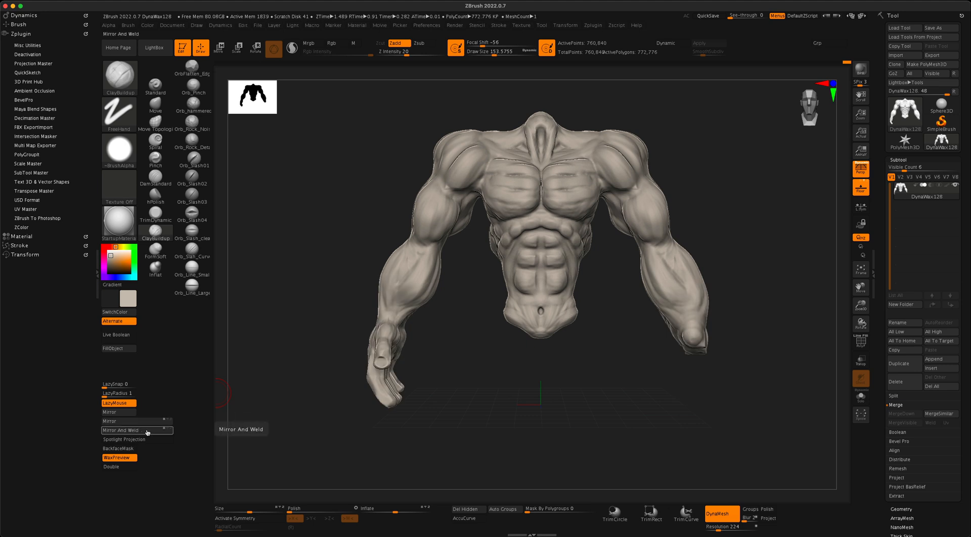
# Mirror and weld the torso geometry so both arms carry the sculpted hand.
pyautogui.click(147, 430)
pyautogui.press('alt')
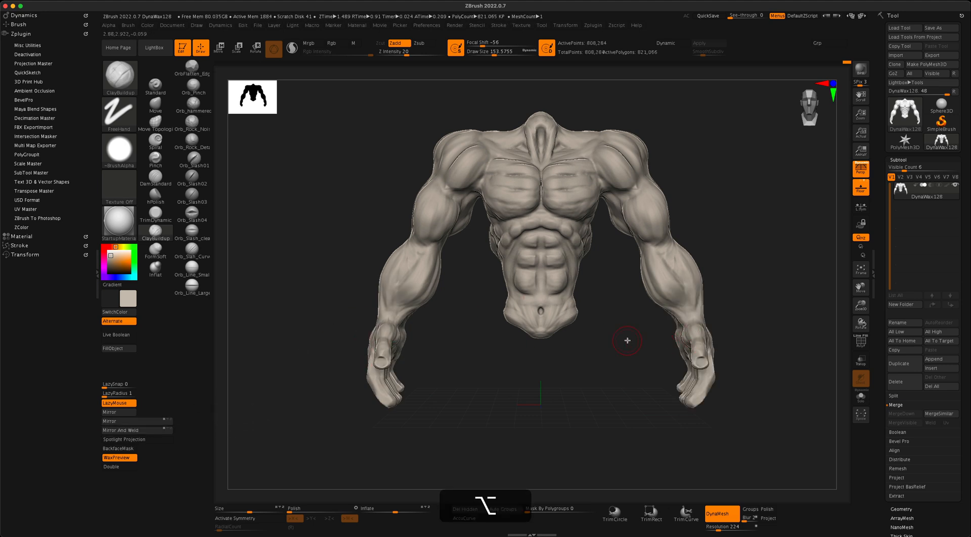
pyautogui.moveTo(626, 340)
pyautogui.mouseDown()
pyautogui.moveTo(616, 324)
pyautogui.moveTo(628, 327)
pyautogui.moveTo(597, 333)
pyautogui.moveTo(611, 329)
pyautogui.moveTo(598, 344)
pyautogui.mouseUp()
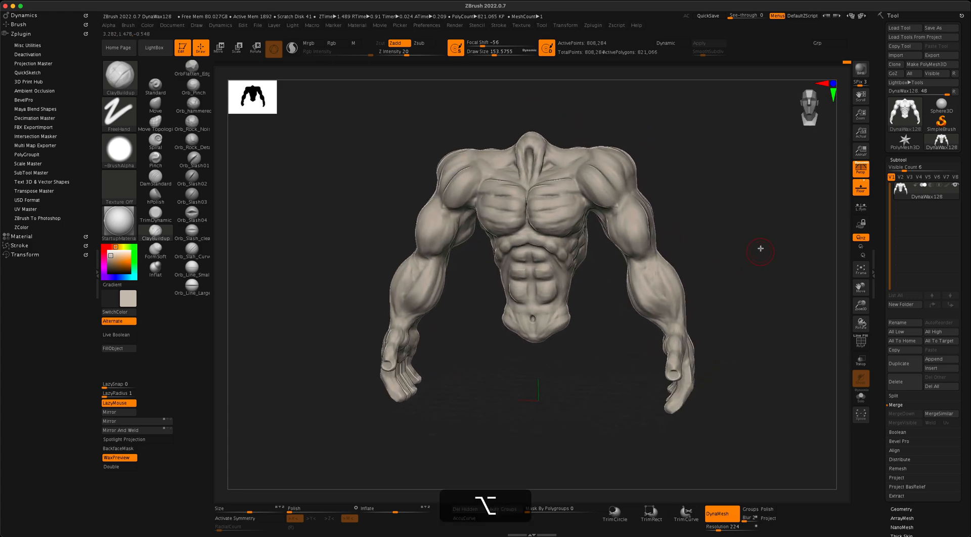
pyautogui.moveTo(760, 231)
pyautogui.mouseDown()
pyautogui.moveTo(699, 242)
pyautogui.moveTo(668, 232)
pyautogui.moveTo(590, 271)
pyautogui.moveTo(494, 283)
pyautogui.moveTo(432, 233)
pyautogui.mouseUp()
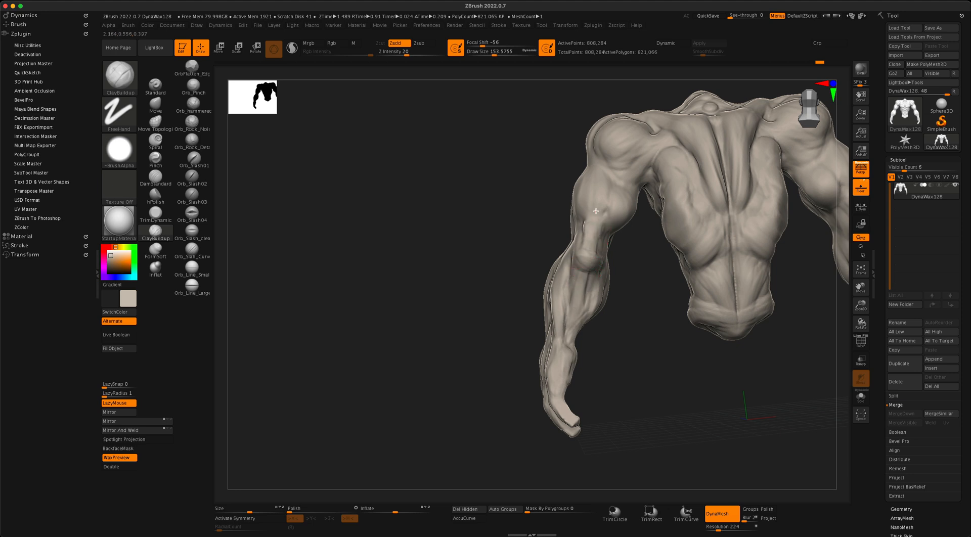
# Build up the outer forearm muscles below the elbow with clay strokes at a draw size of about 234.
pyautogui.press(']')
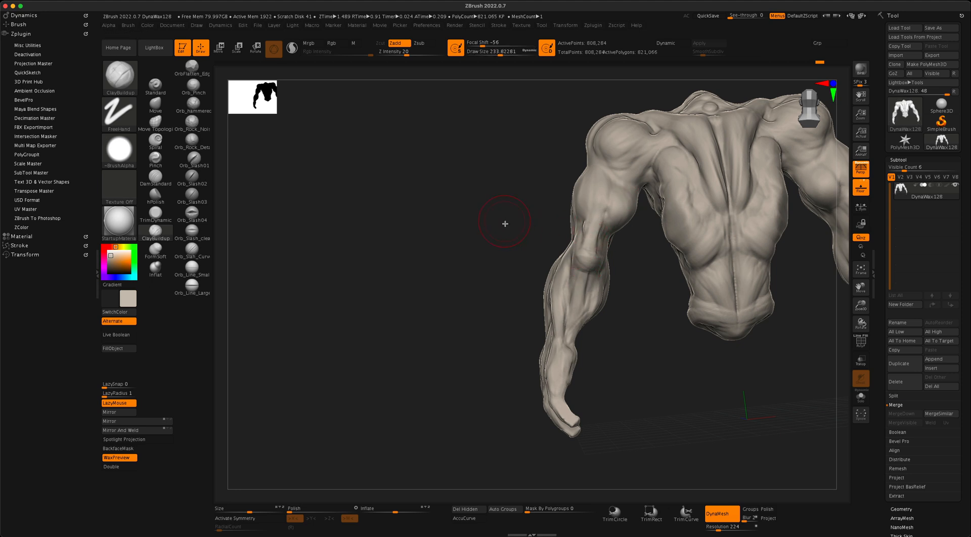
pyautogui.moveTo(516, 219); pyautogui.dragTo(564, 260)
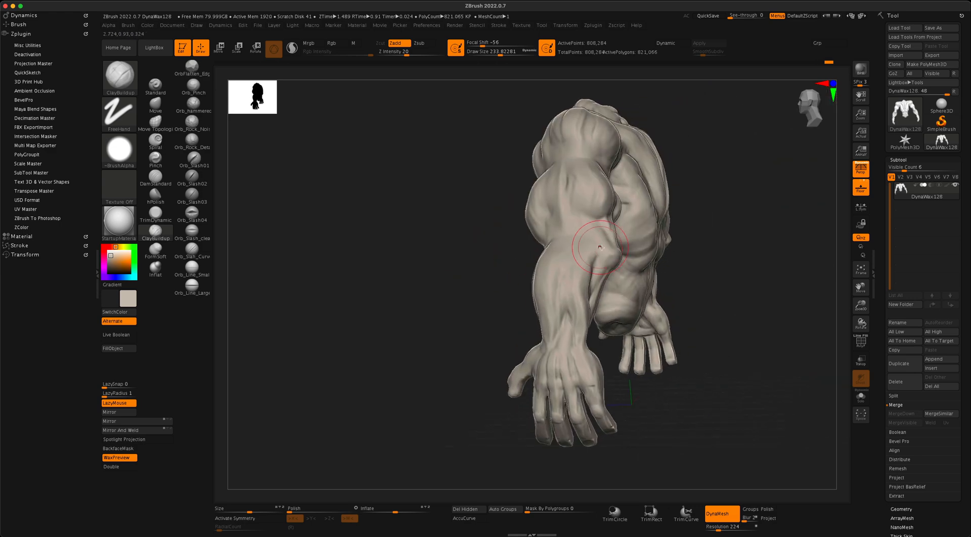
pyautogui.moveTo(710, 248); pyautogui.dragTo(581, 280)
pyautogui.moveTo(698, 238); pyautogui.dragTo(550, 268)
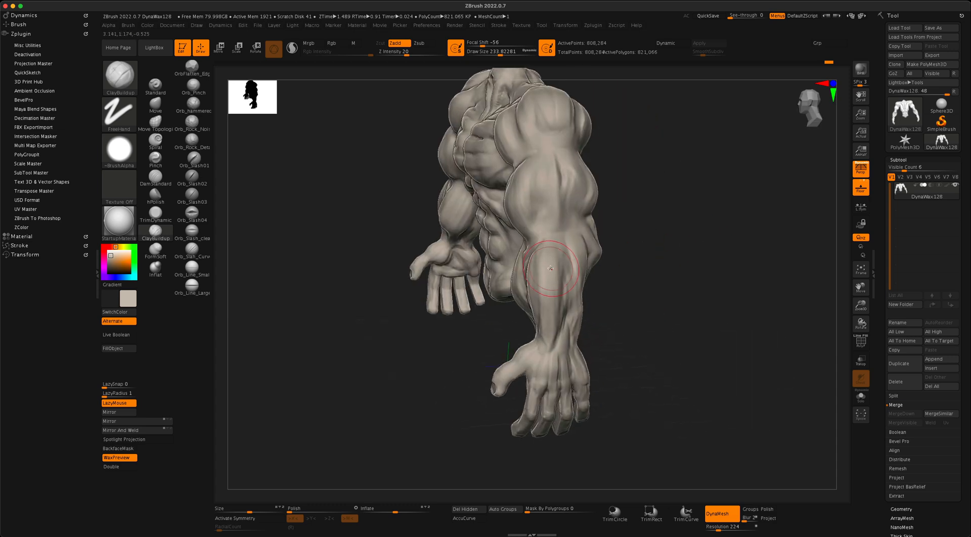
pyautogui.moveTo(710, 288); pyautogui.dragTo(579, 324)
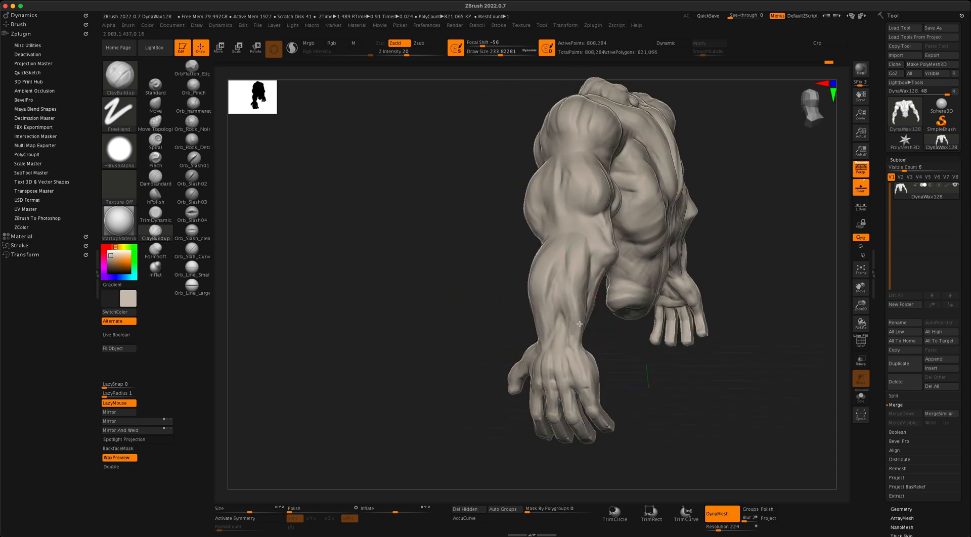
pyautogui.moveTo(638, 345); pyautogui.dragTo(585, 250)
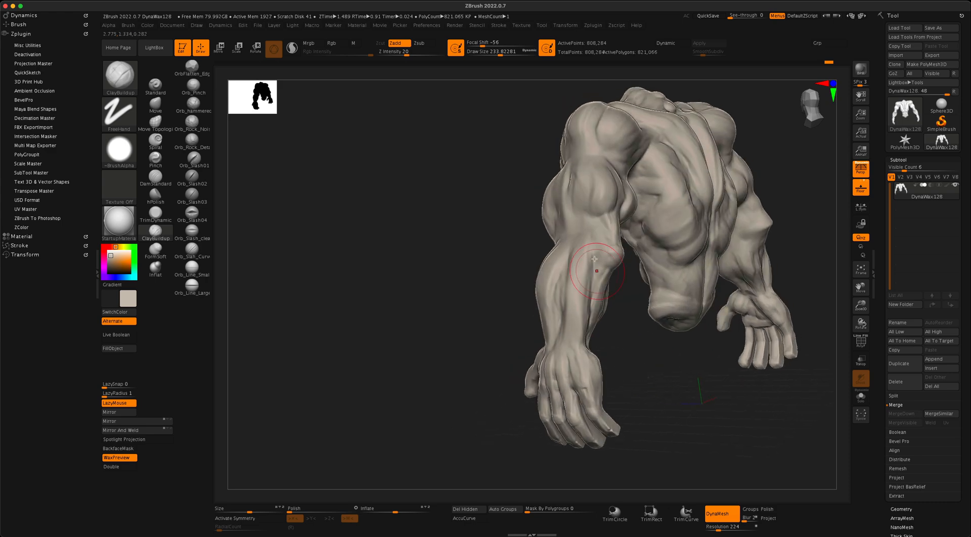
pyautogui.moveTo(526, 304); pyautogui.dragTo(577, 271)
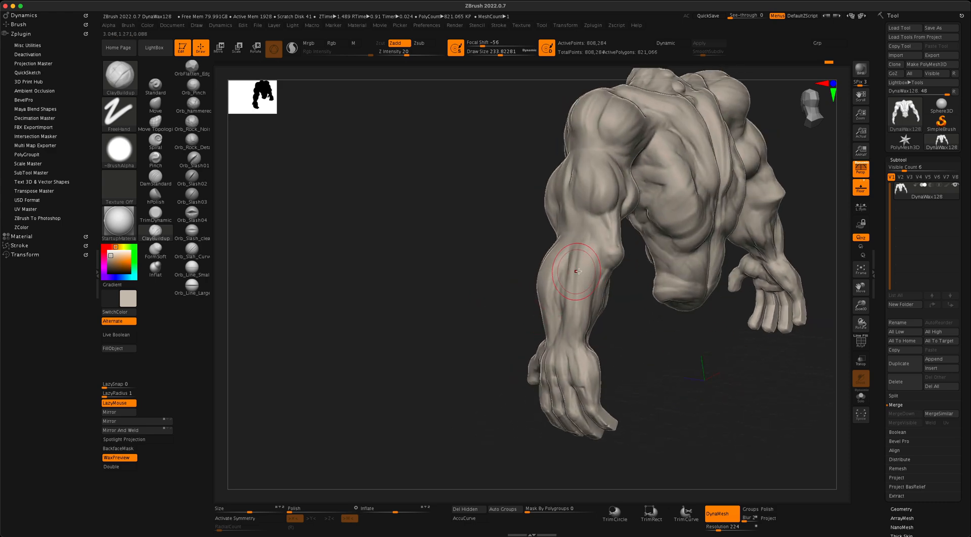
pyautogui.moveTo(475, 268); pyautogui.dragTo(498, 295)
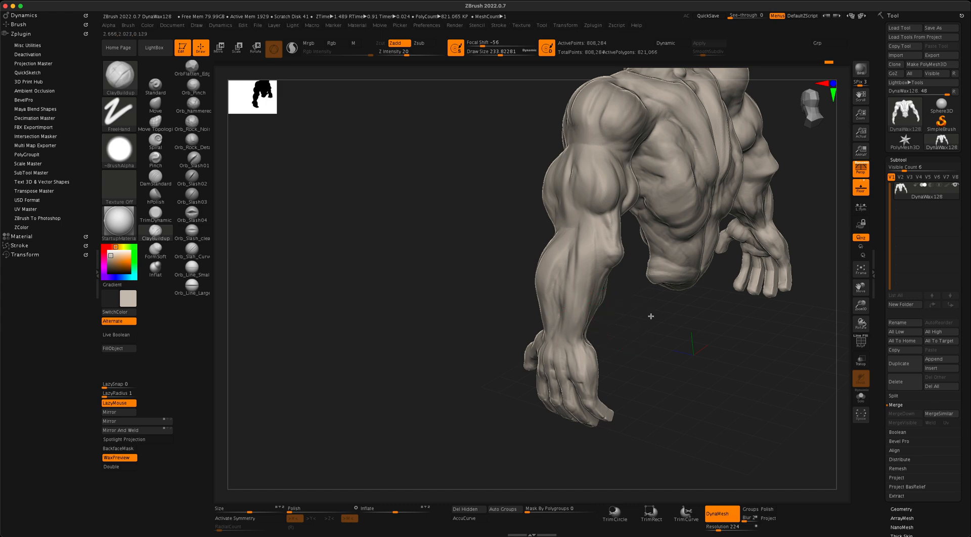
pyautogui.moveTo(650, 317); pyautogui.dragTo(723, 293)
# Refine the wrist and its transition into the back of the hand with a clay brush of about 172 draw size.
pyautogui.moveTo(548, 338)
pyautogui.mouseDown()
pyautogui.moveTo(643, 318)
pyautogui.moveTo(616, 313)
pyautogui.moveTo(567, 342)
pyautogui.moveTo(623, 346)
pyautogui.mouseUp()
pyautogui.press('s')
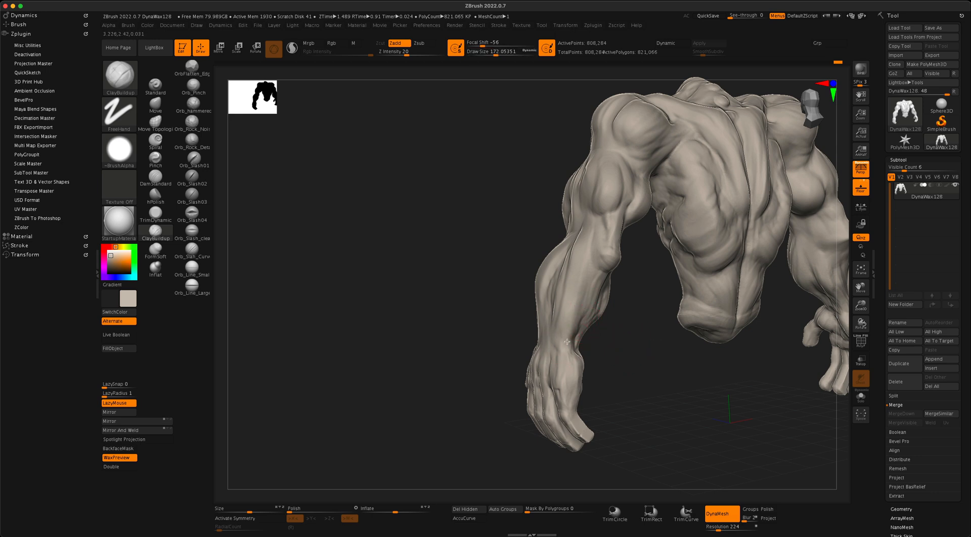
pyautogui.moveTo(559, 344)
pyautogui.mouseDown()
pyautogui.moveTo(606, 339)
pyautogui.moveTo(568, 343)
pyautogui.mouseUp()
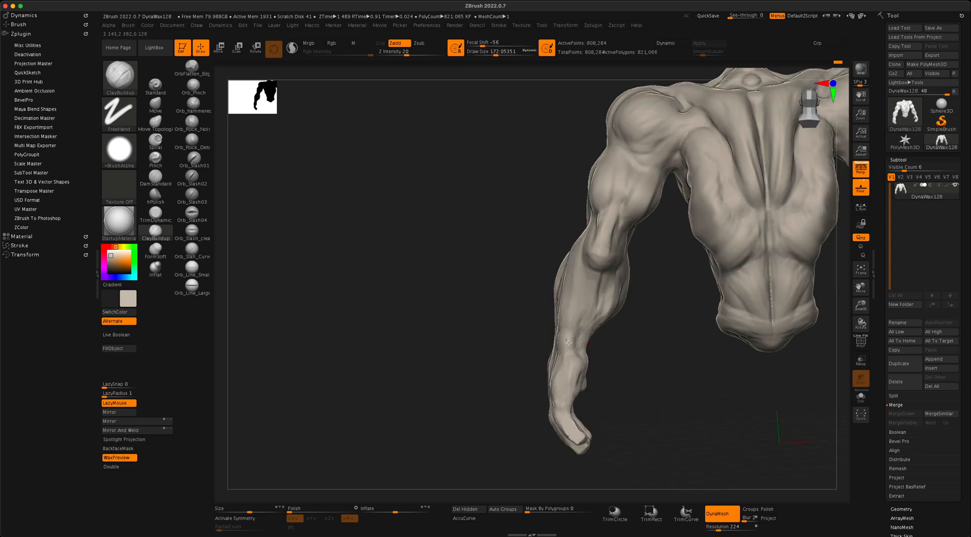
pyautogui.moveTo(639, 348); pyautogui.dragTo(552, 345)
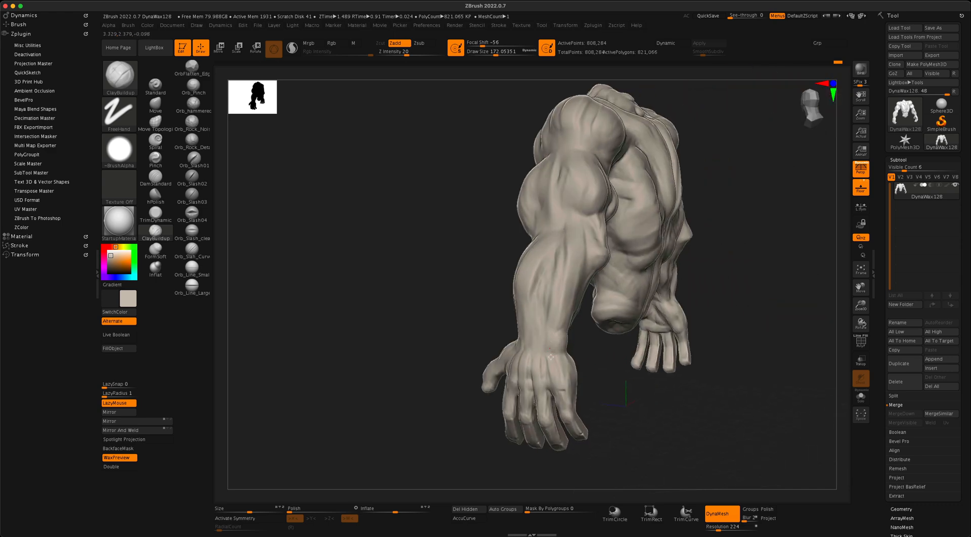
pyautogui.moveTo(714, 292)
pyautogui.mouseDown()
pyautogui.moveTo(730, 289)
pyautogui.moveTo(567, 343)
pyautogui.mouseUp()
pyautogui.moveTo(626, 352)
pyautogui.mouseDown()
pyautogui.moveTo(587, 347)
pyautogui.moveTo(660, 357)
pyautogui.mouseUp()
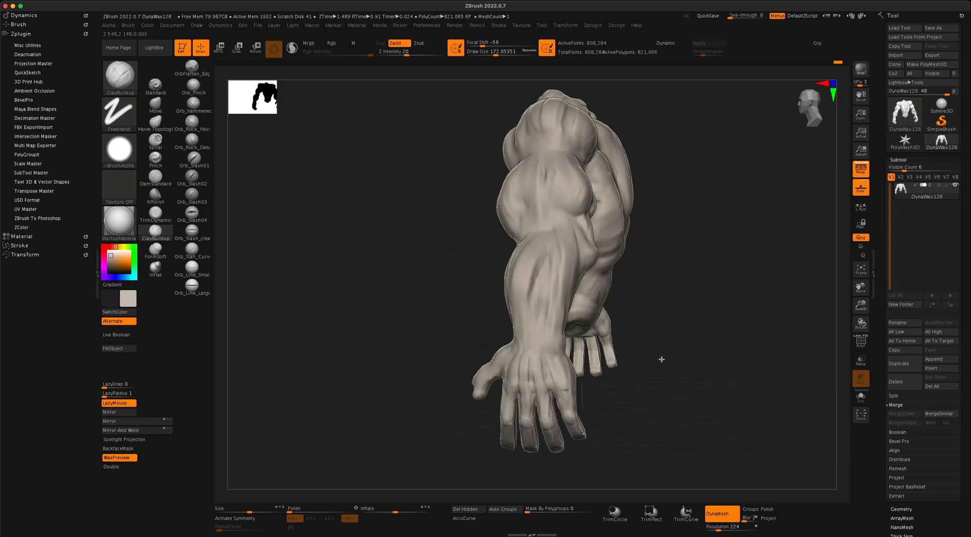
pyautogui.moveTo(434, 271); pyautogui.dragTo(423, 280)
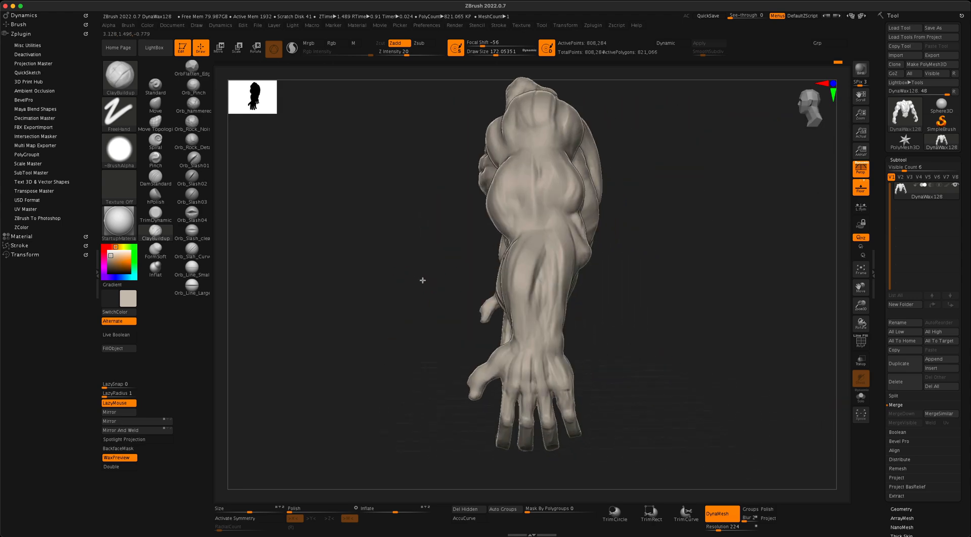
# Reshape the forearm's outer silhouette below the elbow using the Move brush at a draw size of about 867.
pyautogui.click(155, 105)
pyautogui.press('s')
pyautogui.moveTo(340, 264); pyautogui.dragTo(352, 265)
pyautogui.moveTo(659, 290)
pyautogui.mouseDown()
pyautogui.moveTo(663, 305)
pyautogui.moveTo(609, 304)
pyautogui.moveTo(638, 304)
pyautogui.mouseUp()
pyautogui.press('s')
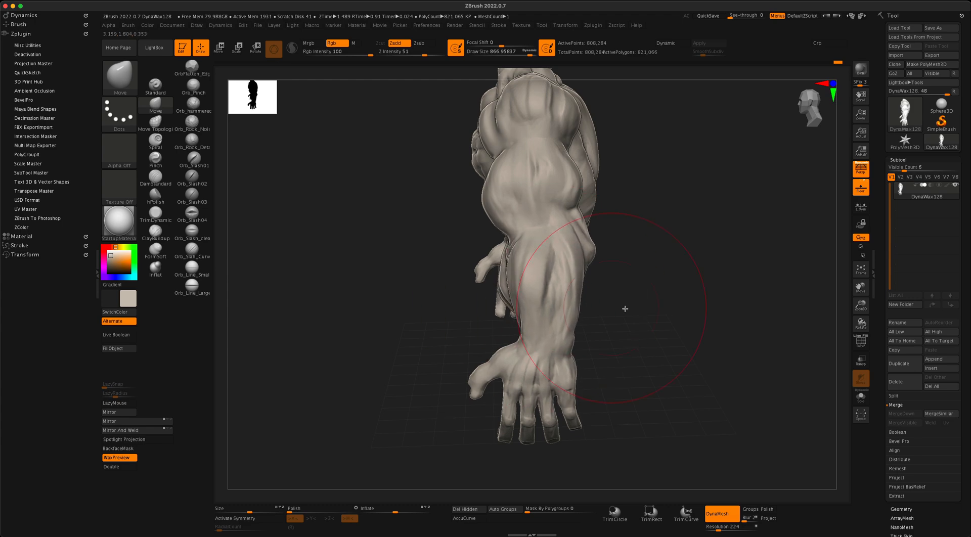
pyautogui.moveTo(624, 308)
pyautogui.mouseDown()
pyautogui.moveTo(662, 299)
pyautogui.moveTo(586, 265)
pyautogui.mouseUp()
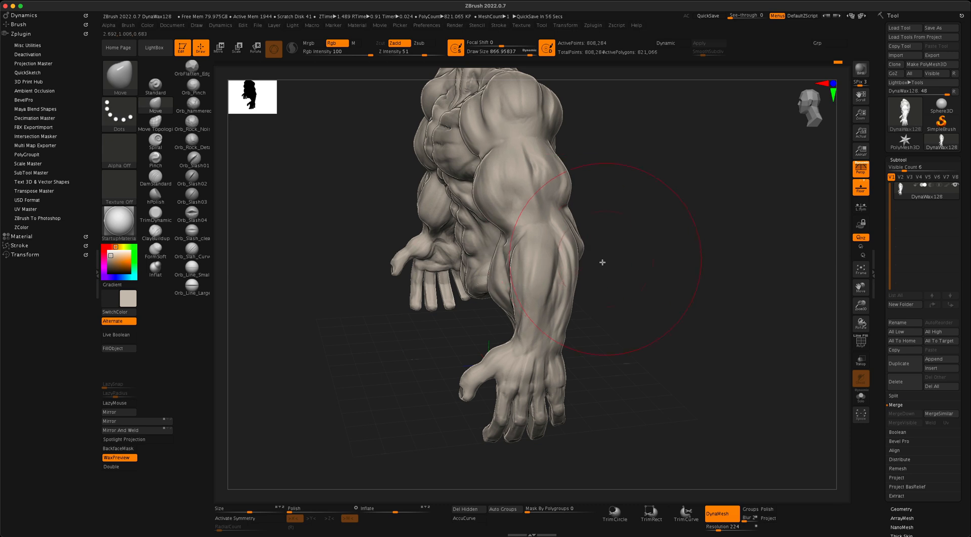
pyautogui.moveTo(600, 338); pyautogui.dragTo(584, 256)
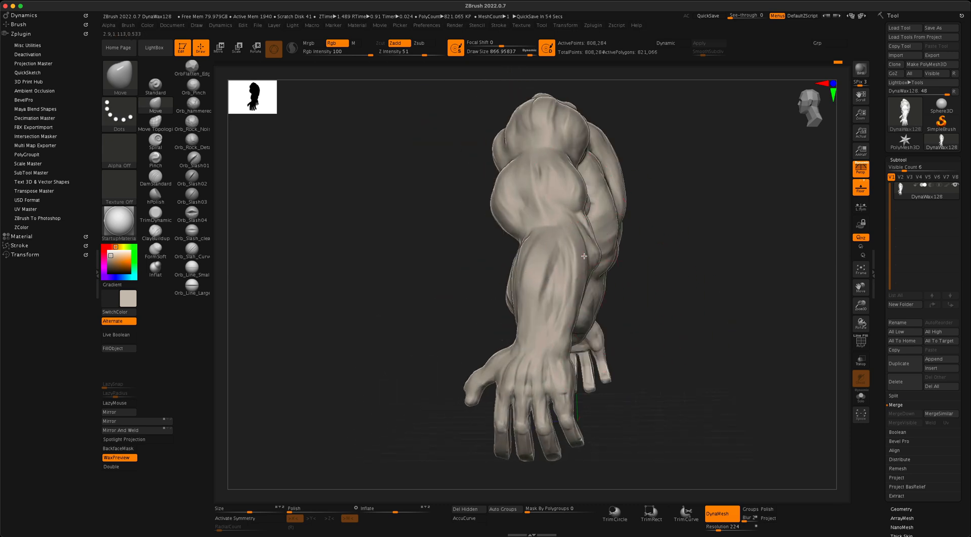
# Adjust the side profile of the upper arm and elbow with the large Move brush.
pyautogui.moveTo(655, 265); pyautogui.dragTo(602, 234)
pyautogui.keyDown('alt'); pyautogui.moveTo(657, 199); pyautogui.dragTo(579, 246); pyautogui.keyUp('alt')
pyautogui.moveTo(653, 239)
pyautogui.mouseDown()
pyautogui.moveTo(654, 247)
pyautogui.moveTo(642, 229)
pyautogui.moveTo(650, 232)
pyautogui.mouseUp()
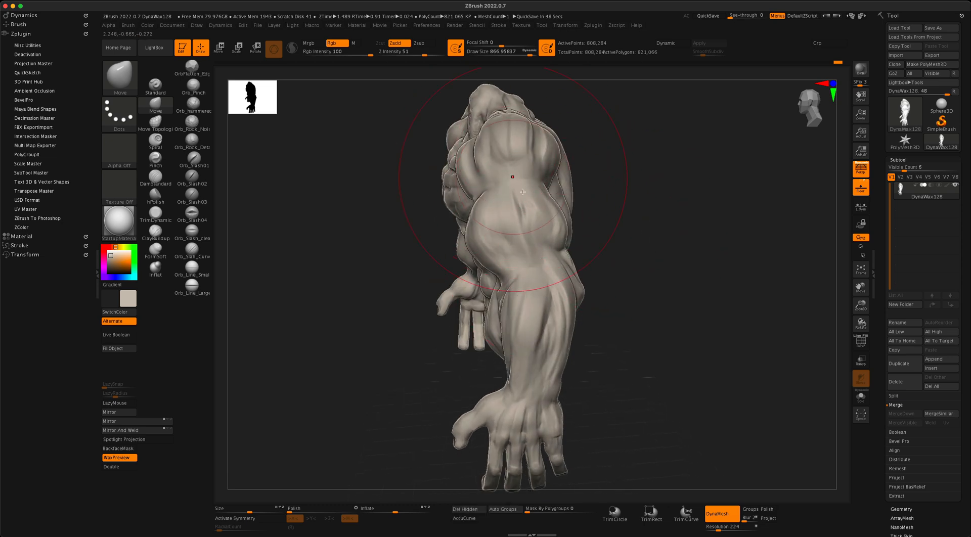
pyautogui.moveTo(601, 339); pyautogui.dragTo(613, 330)
pyautogui.moveTo(605, 421)
pyautogui.keyDown('alt'); pyautogui.mouseDown()
pyautogui.moveTo(600, 338)
pyautogui.moveTo(641, 357)
pyautogui.mouseUp(); pyautogui.keyUp('alt')
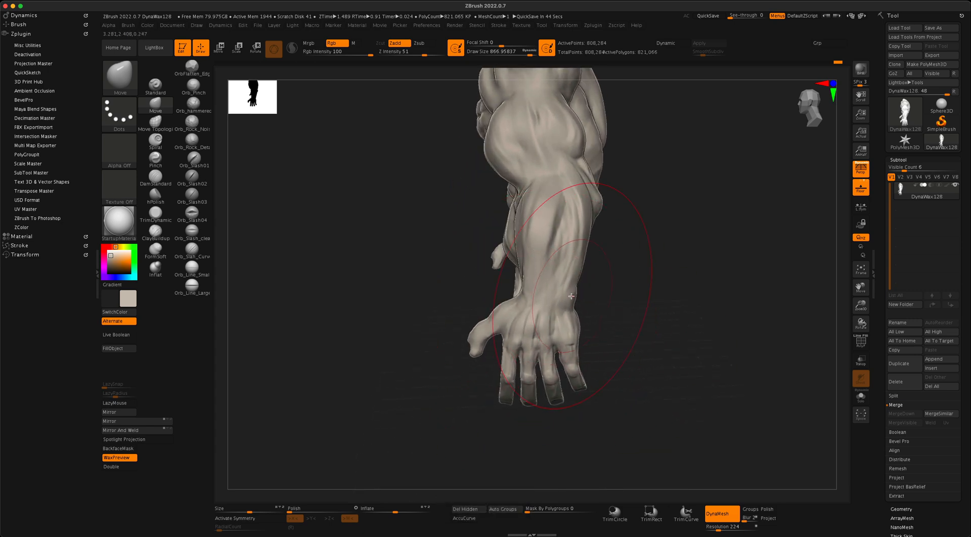
# Reduce the Move brush to a draw size of about 629 and adjust the wrist and forearm contours.
pyautogui.press('s')
pyautogui.click(613, 293)
pyautogui.moveTo(617, 290); pyautogui.dragTo(540, 288)
pyautogui.moveTo(425, 292); pyautogui.dragTo(461, 290)
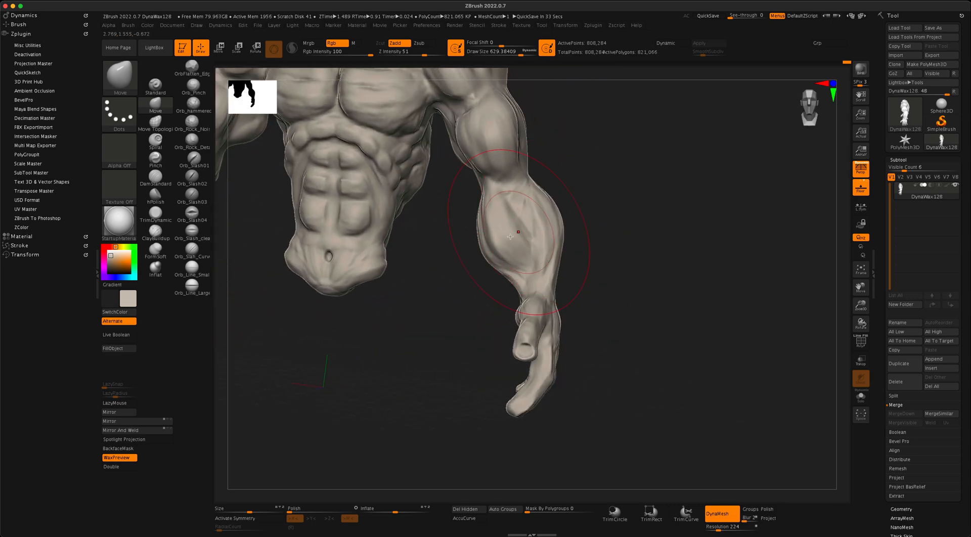
pyautogui.moveTo(582, 236)
pyautogui.mouseDown()
pyautogui.moveTo(632, 232)
pyautogui.moveTo(575, 234)
pyautogui.moveTo(624, 240)
pyautogui.mouseUp()
# Shape the forearm's thumb-side contour with the Move brush and reduce its draw size to about 476.
pyautogui.press('s')
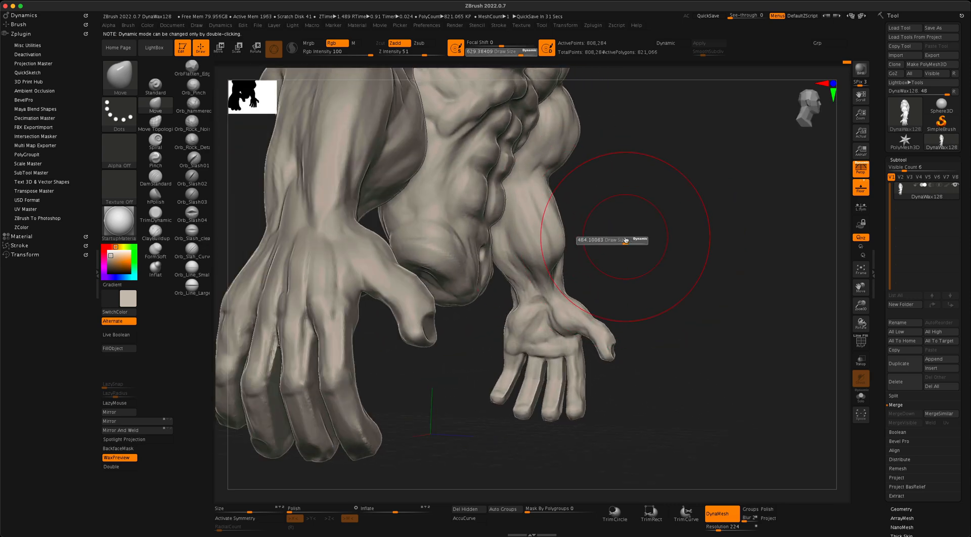
pyautogui.moveTo(552, 237)
pyautogui.mouseDown()
pyautogui.moveTo(617, 239)
pyautogui.moveTo(547, 251)
pyautogui.moveTo(609, 238)
pyautogui.moveTo(618, 251)
pyautogui.moveTo(630, 210)
pyautogui.moveTo(669, 217)
pyautogui.moveTo(547, 245)
pyautogui.mouseUp()
pyautogui.press('s')
pyautogui.click(629, 210)
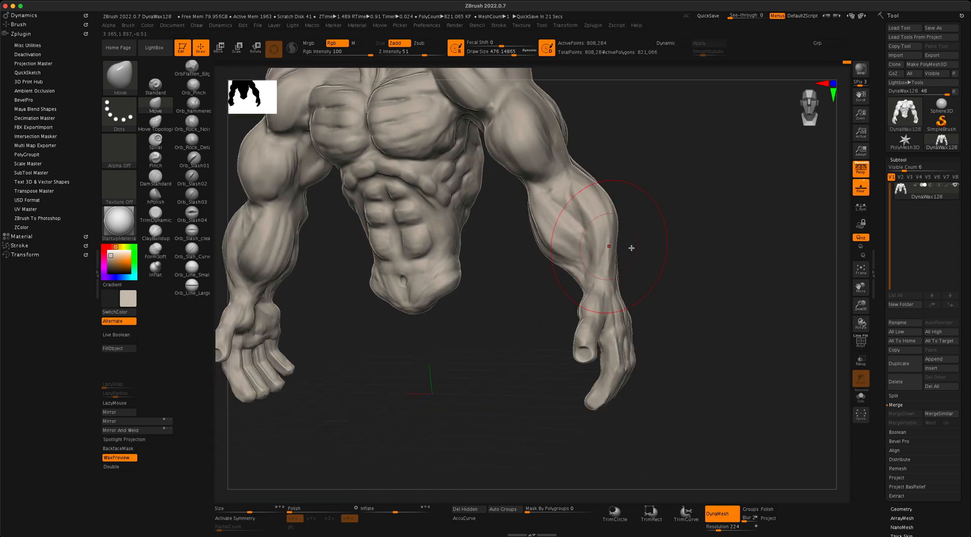
# Adjust the biceps and forearm proportions from the front and check both arms from all around.
pyautogui.moveTo(686, 250)
pyautogui.mouseDown()
pyautogui.moveTo(692, 237)
pyautogui.moveTo(704, 285)
pyautogui.moveTo(691, 234)
pyautogui.moveTo(702, 254)
pyautogui.mouseUp()
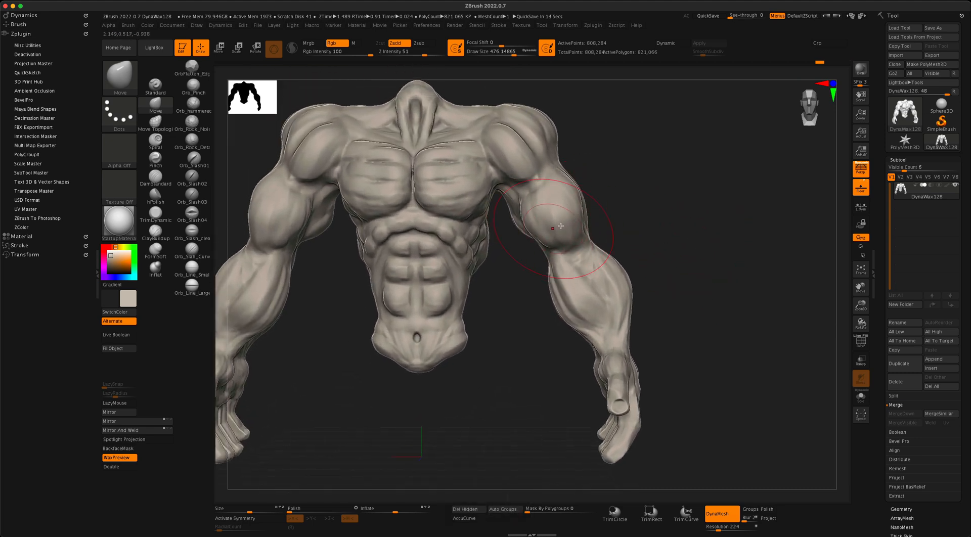
pyautogui.moveTo(650, 225); pyautogui.dragTo(576, 340)
pyautogui.moveTo(720, 302)
pyautogui.mouseDown()
pyautogui.moveTo(693, 303)
pyautogui.moveTo(717, 282)
pyautogui.moveTo(723, 308)
pyautogui.moveTo(742, 309)
pyautogui.moveTo(702, 321)
pyautogui.moveTo(743, 311)
pyautogui.moveTo(723, 321)
pyautogui.mouseUp()
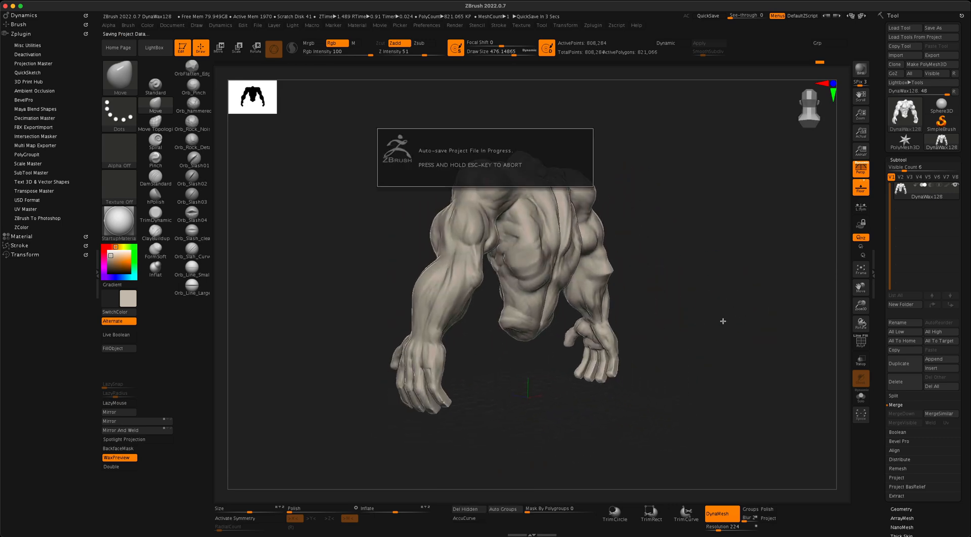
pyautogui.moveTo(661, 324)
pyautogui.mouseDown()
pyautogui.moveTo(687, 331)
pyautogui.moveTo(719, 325)
pyautogui.moveTo(715, 308)
pyautogui.moveTo(748, 308)
pyautogui.moveTo(737, 314)
pyautogui.mouseUp()
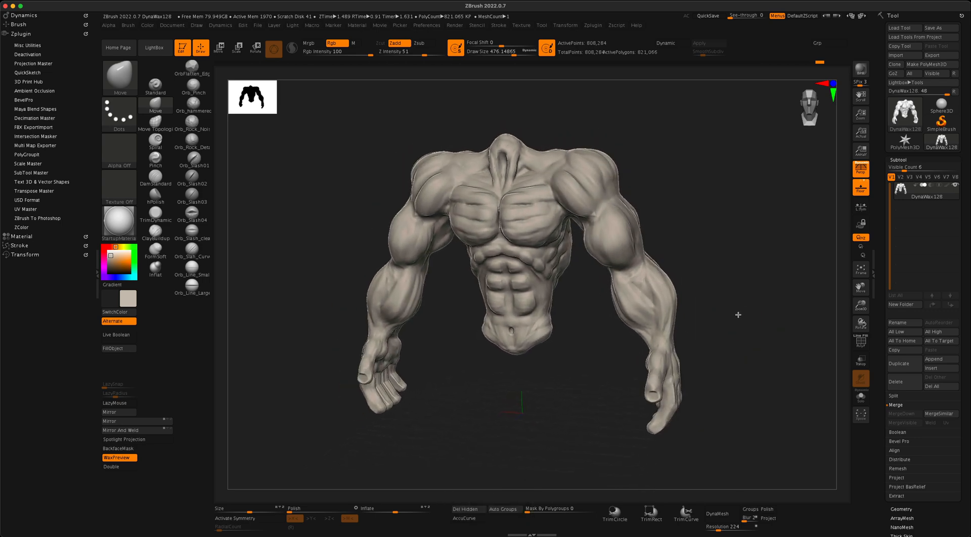